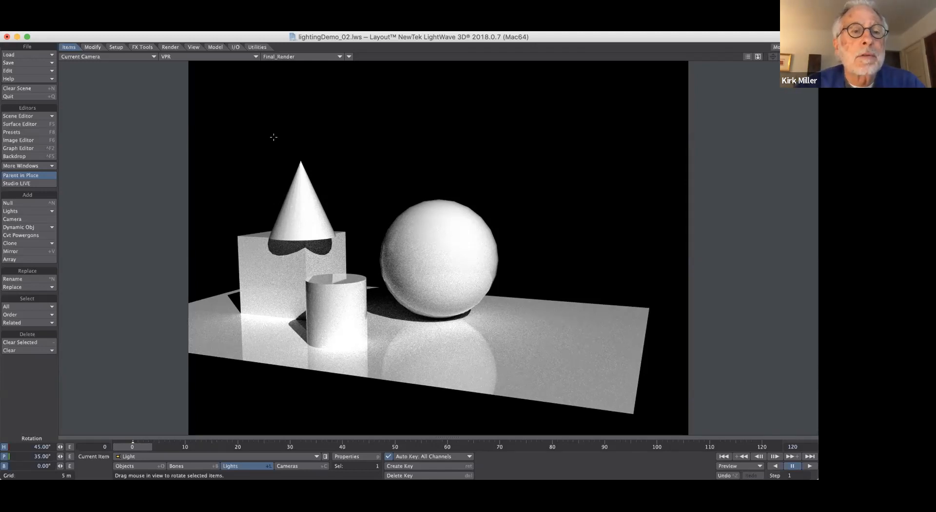
# Display the viewport as Textured Shaded Solid and switch it from the camera to the Perspective view, with the Move tool active
pyautogui.click(205, 57)
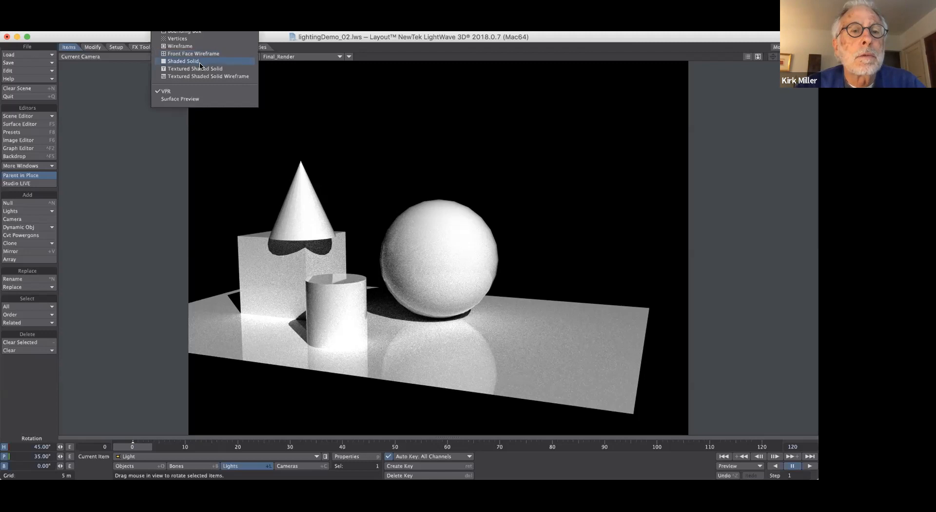
pyautogui.click(202, 69)
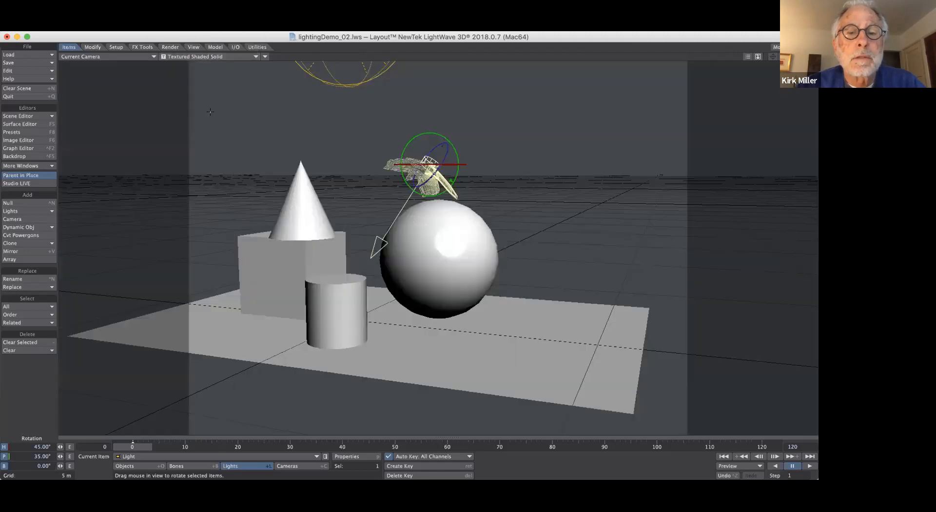
pyautogui.press('t')
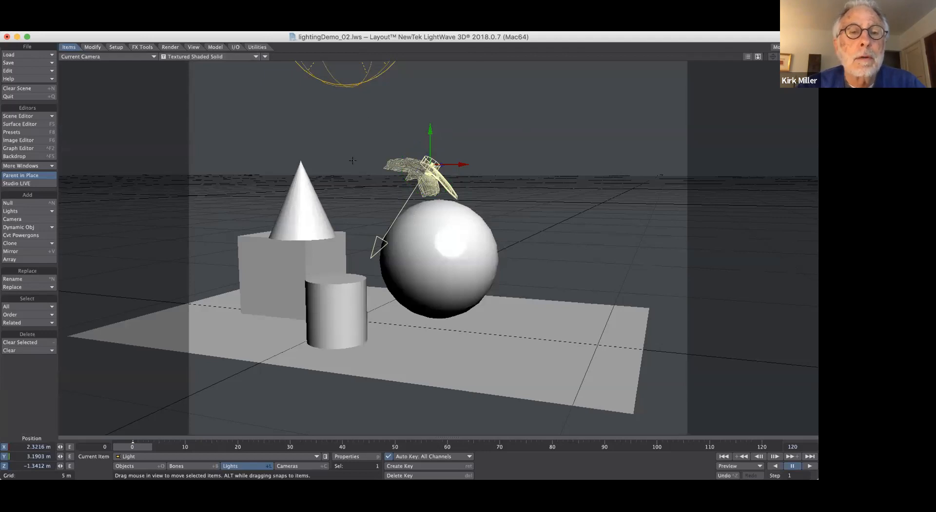
pyautogui.click(121, 57)
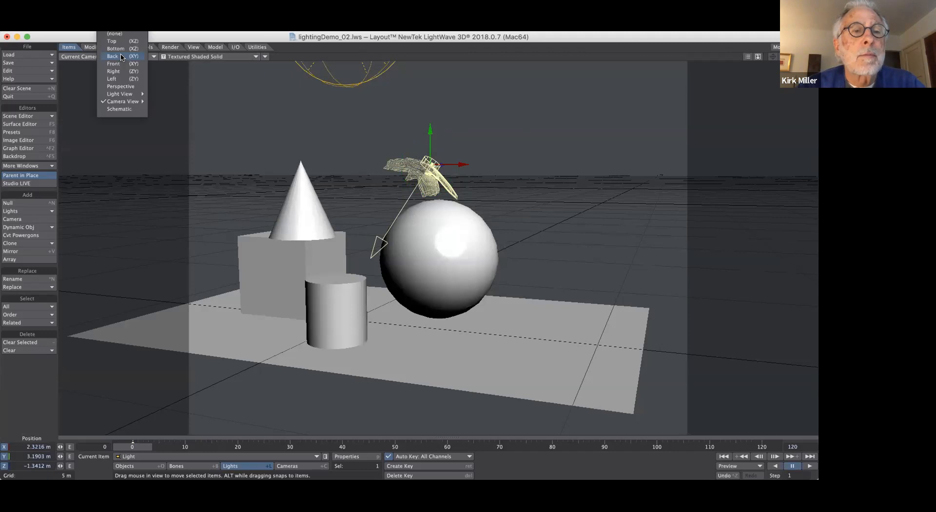
pyautogui.click(129, 87)
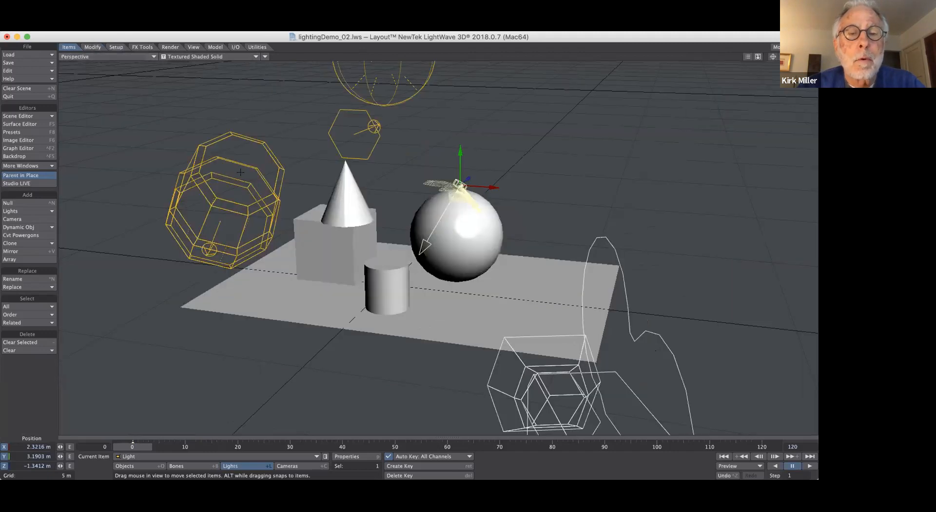
# Select the Distant, Environment, Ngon and Light items in turn to examine them, ending with the Distant light selected
pyautogui.click(224, 192)
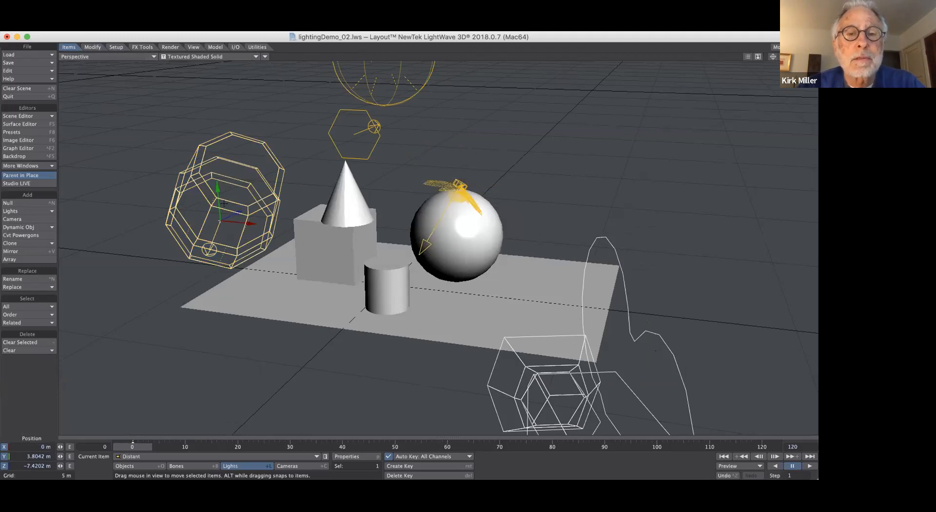
pyautogui.click(392, 86)
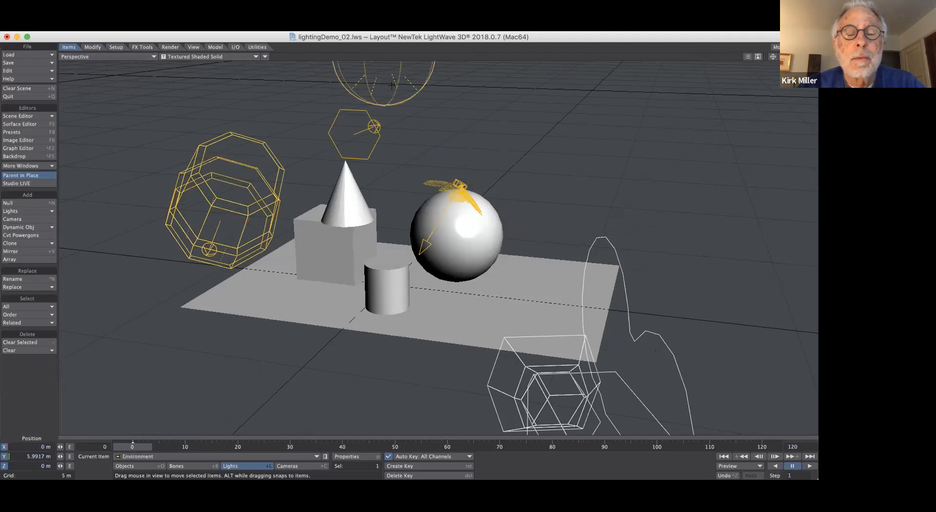
pyautogui.click(363, 126)
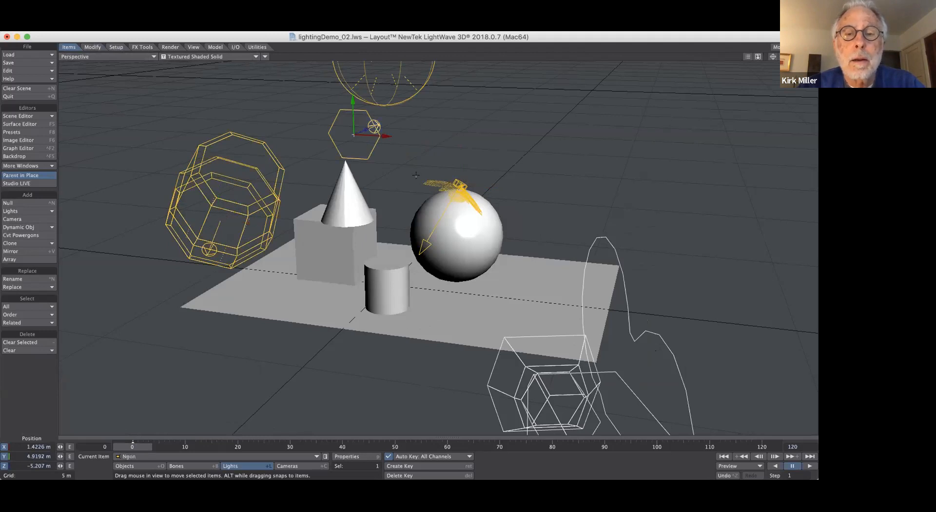
pyautogui.click(451, 184)
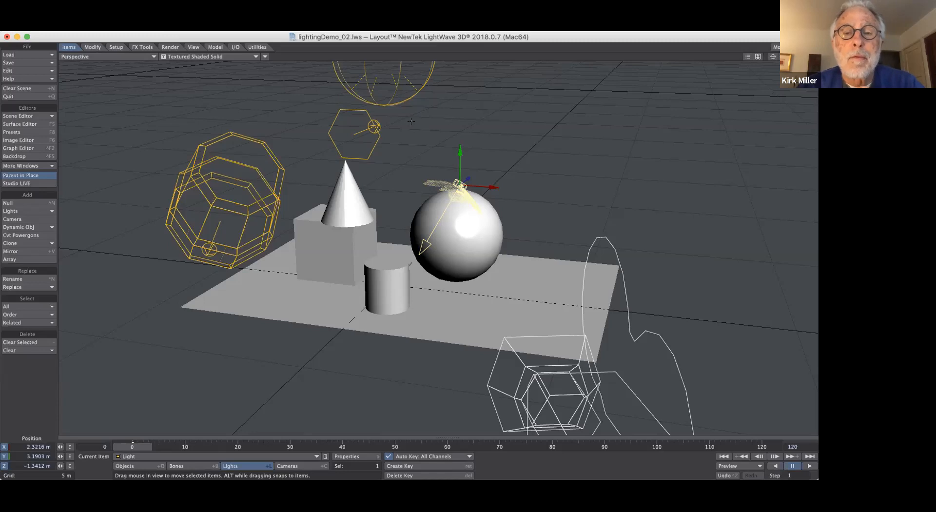
pyautogui.click(389, 86)
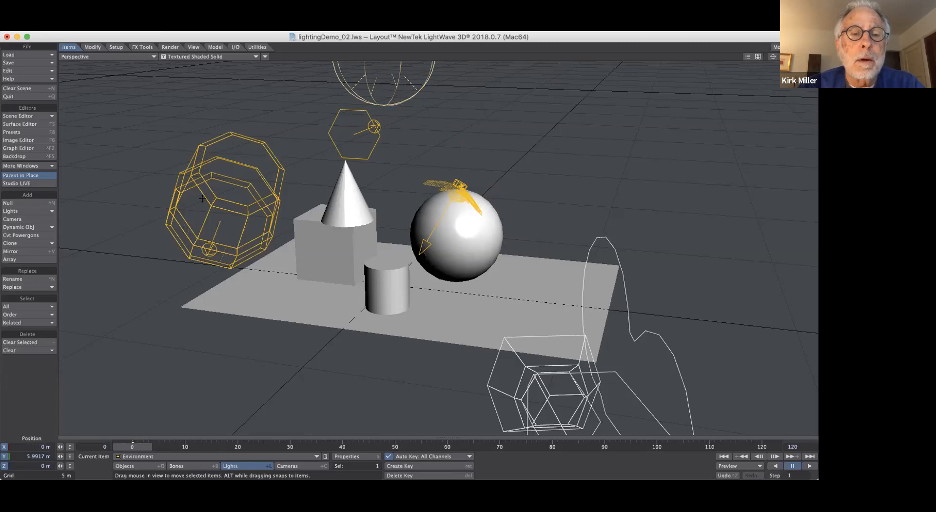
pyautogui.click(226, 180)
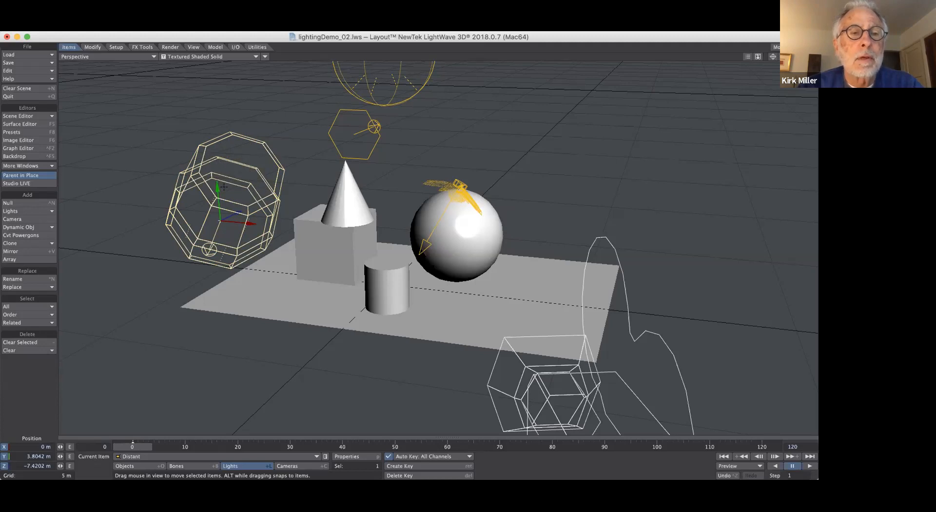
# Check the scene through the current camera and return to the Perspective view
pyautogui.click(126, 58)
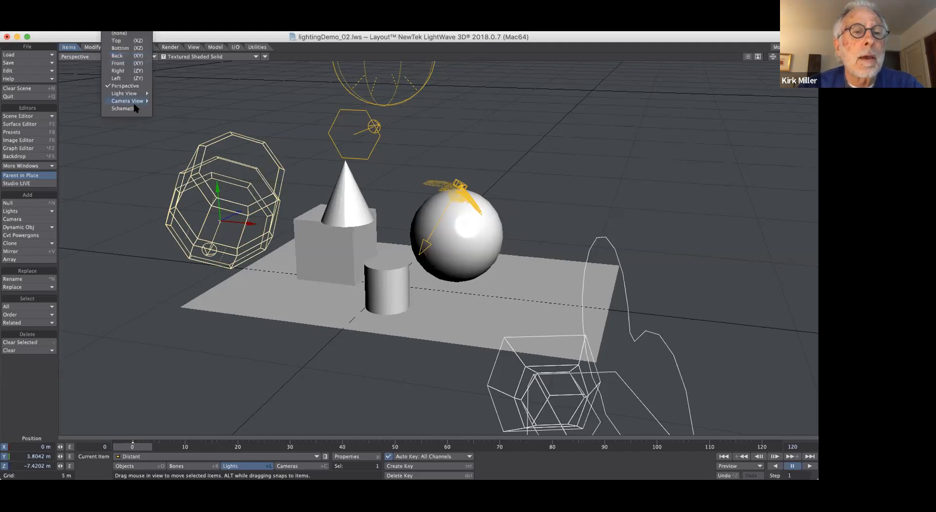
pyautogui.click(132, 103)
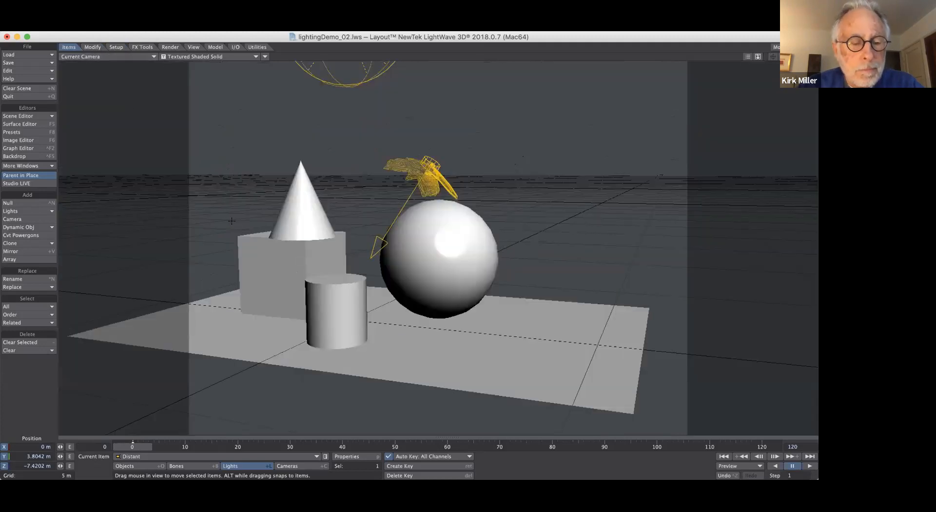
pyautogui.click(143, 57)
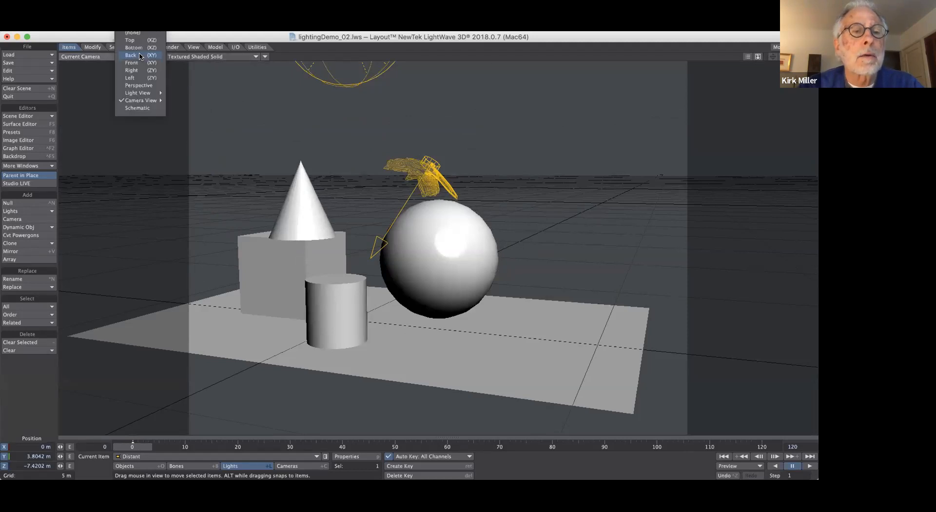
pyautogui.click(139, 85)
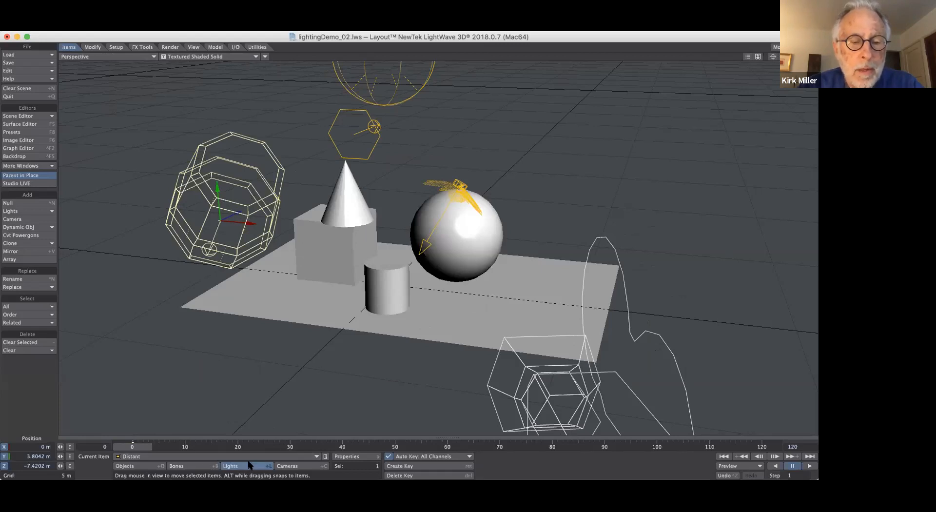
# Open the Distant light's properties and move the light to about X -508 mm and Z -7.68 m
pyautogui.click(357, 457)
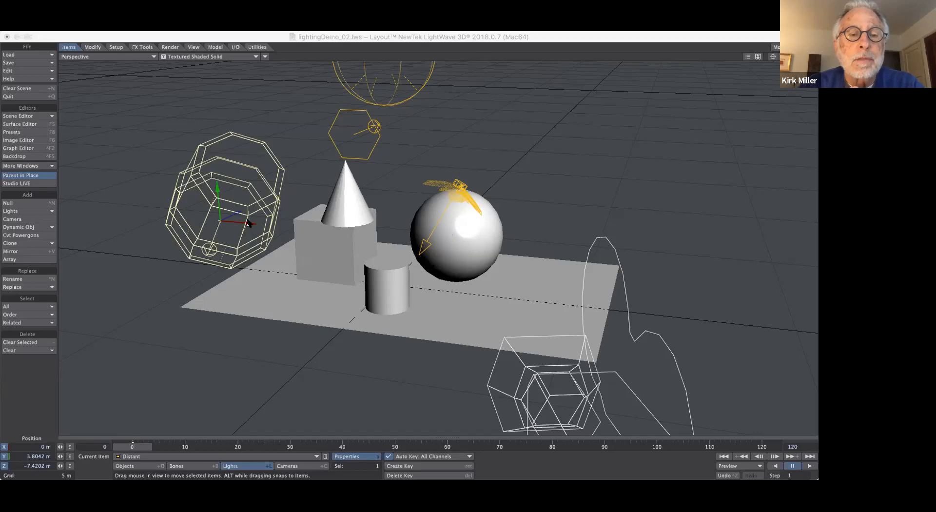
pyautogui.moveTo(248, 223); pyautogui.dragTo(365, 240)
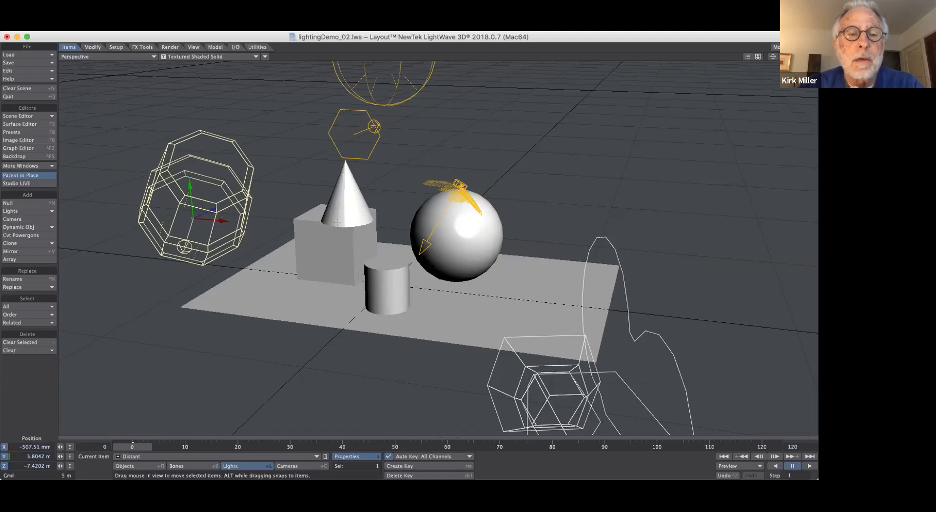
pyautogui.moveTo(211, 209)
pyautogui.mouseDown()
pyautogui.moveTo(386, 134)
pyautogui.moveTo(410, 113)
pyautogui.moveTo(152, 236)
pyautogui.moveTo(286, 187)
pyautogui.moveTo(424, 119)
pyautogui.moveTo(211, 208)
pyautogui.mouseUp()
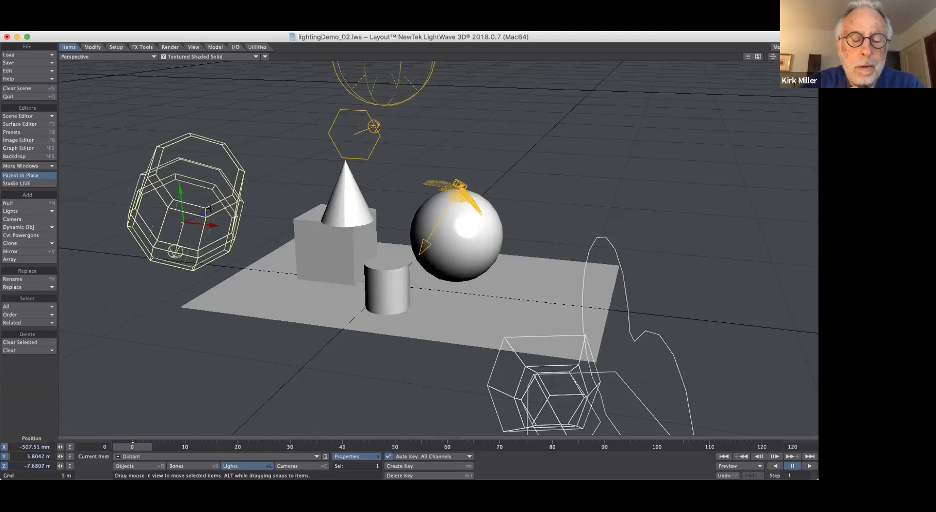
# Rotate the Distant light to a heading of about -29.5° and a pitch of about 38.2°
pyautogui.press('y')
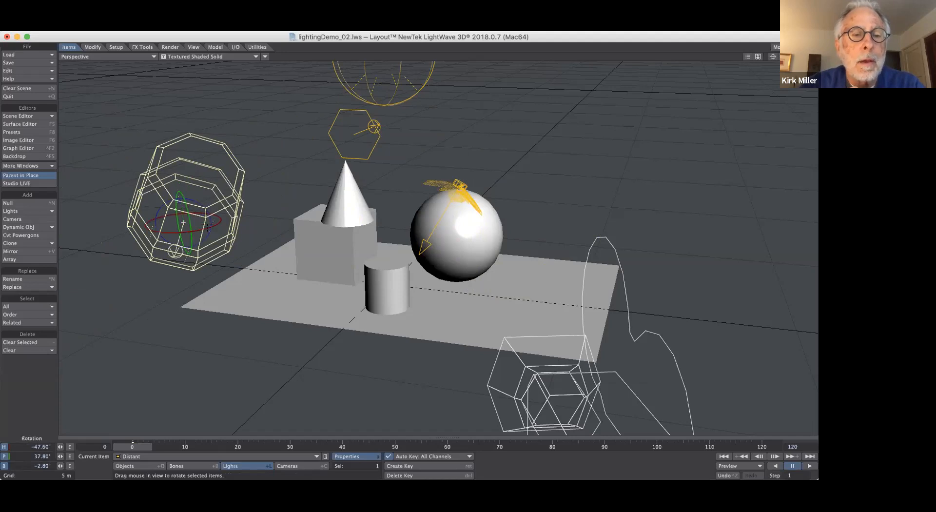
pyautogui.moveTo(166, 232)
pyautogui.mouseDown()
pyautogui.moveTo(129, 232)
pyautogui.moveTo(283, 232)
pyautogui.moveTo(166, 233)
pyautogui.moveTo(217, 232)
pyautogui.moveTo(217, 242)
pyautogui.moveTo(218, 182)
pyautogui.moveTo(218, 249)
pyautogui.mouseUp()
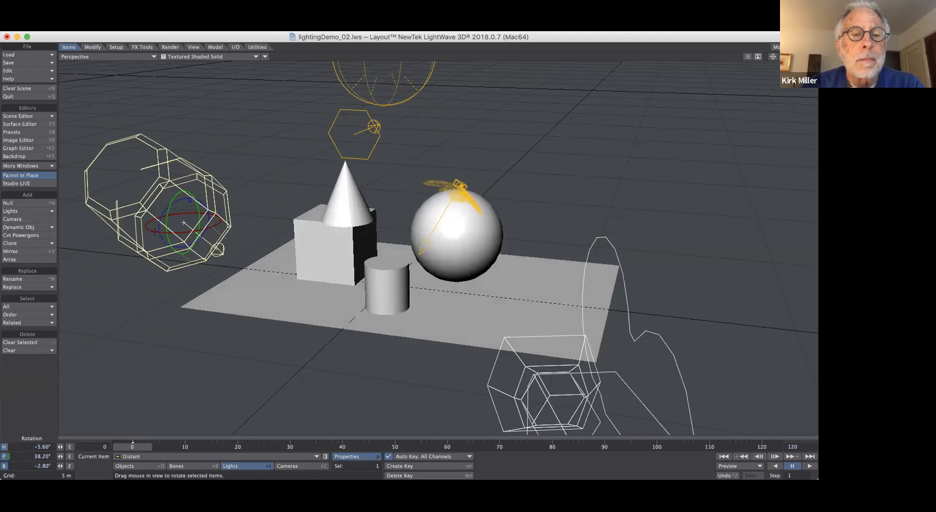
pyautogui.moveTo(217, 249); pyautogui.dragTo(195, 250)
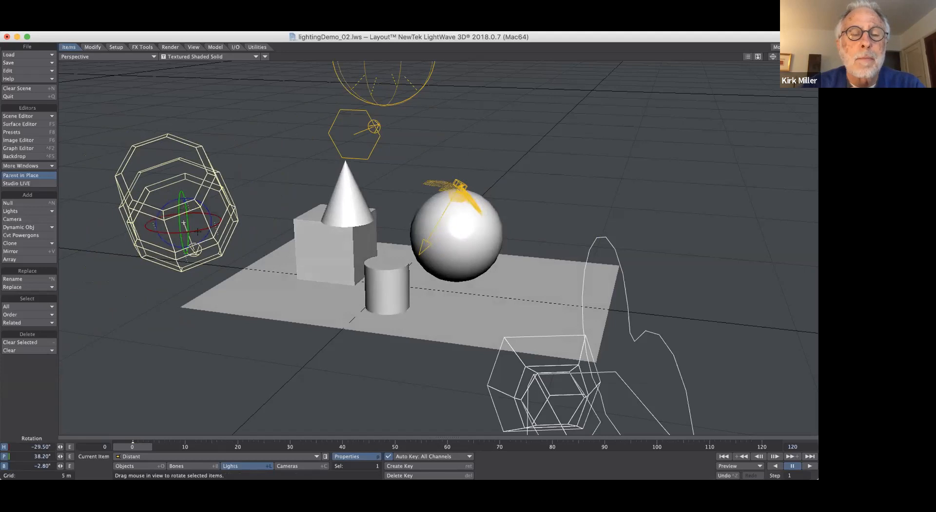
# Show the scene through the current camera with the VPR render preview
pyautogui.click(129, 57)
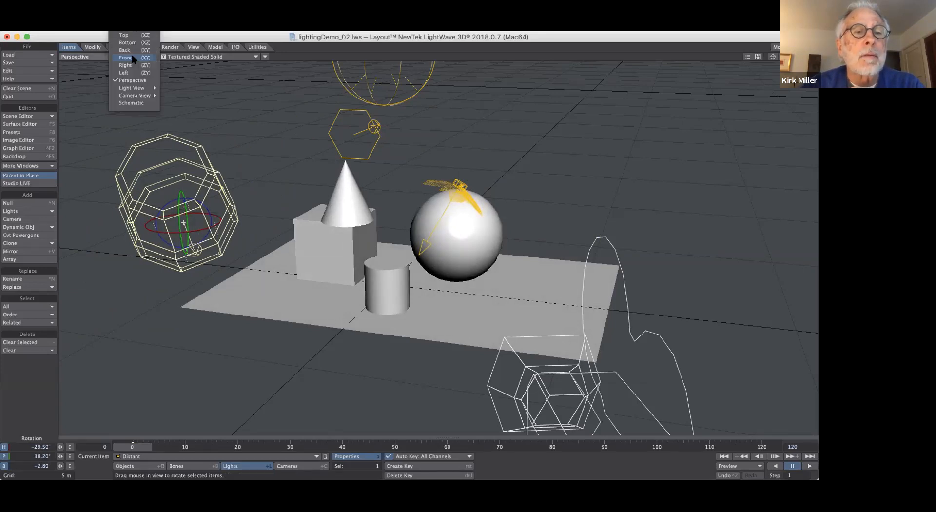
pyautogui.moveTo(129, 96)
pyautogui.click(186, 95)
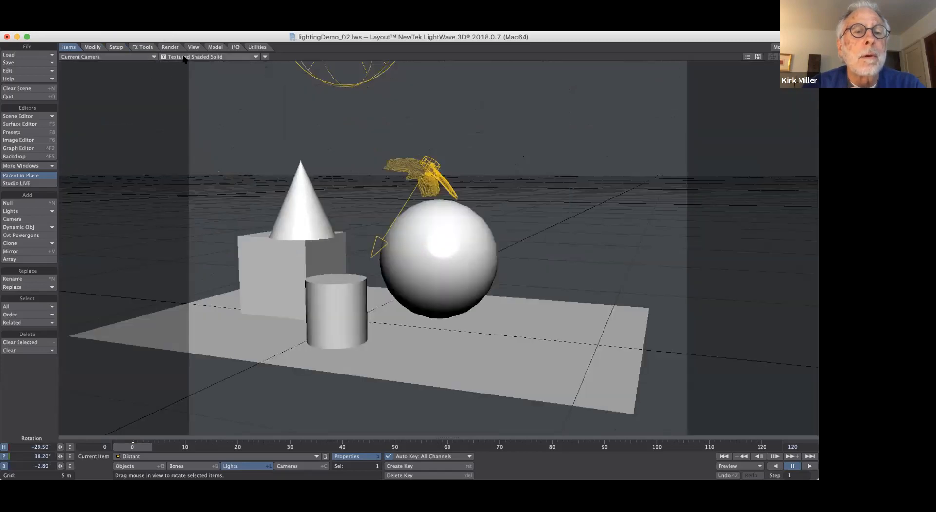
pyautogui.click(185, 59)
pyautogui.click(149, 88)
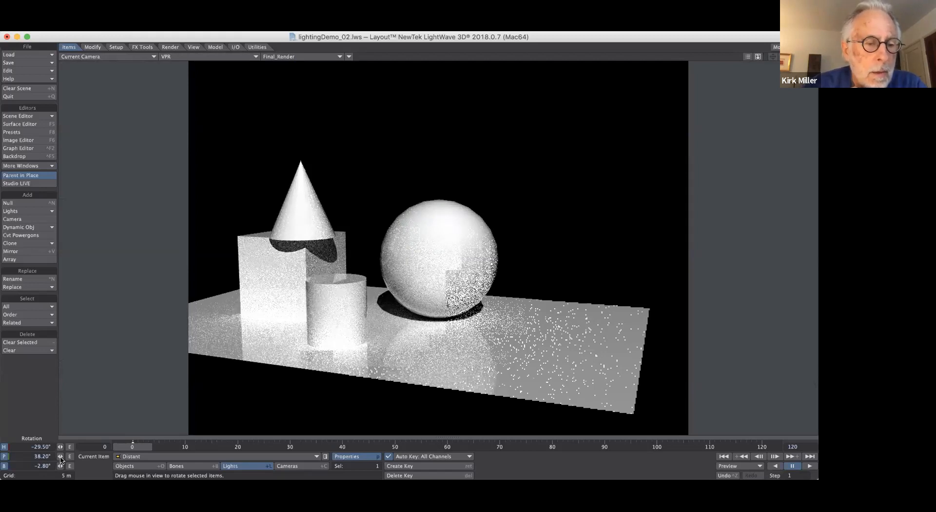
# Turn the Distant light's heading to about 23.1° and soften the edges of its shadows
pyautogui.moveTo(60, 446); pyautogui.dragTo(130, 447)
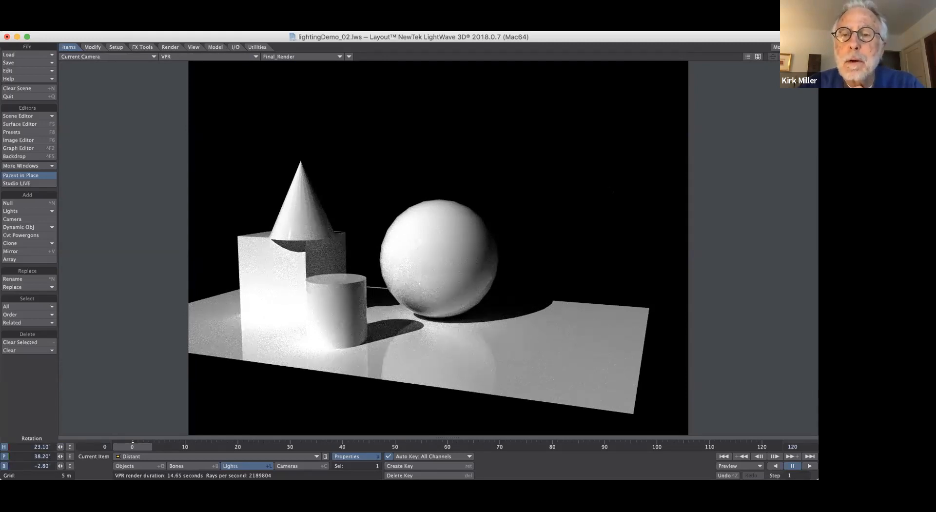
pyautogui.click(614, 193)
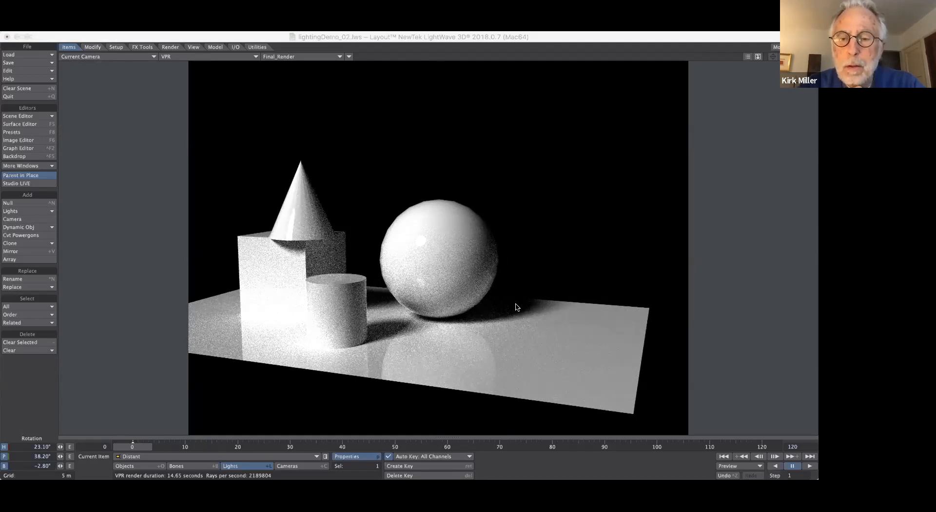
# Tint the Distant light with the warm cream color FFEFC0
pyautogui.click(723, 154)
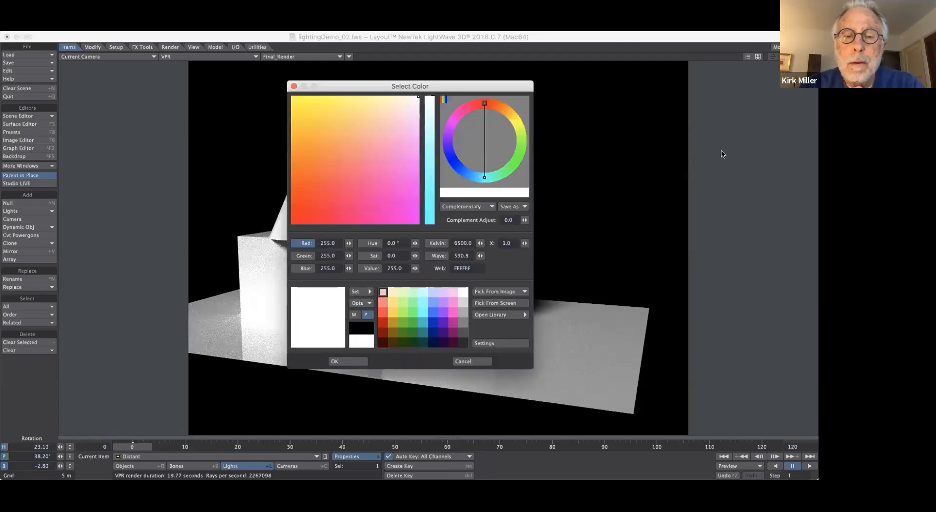
pyautogui.click(393, 292)
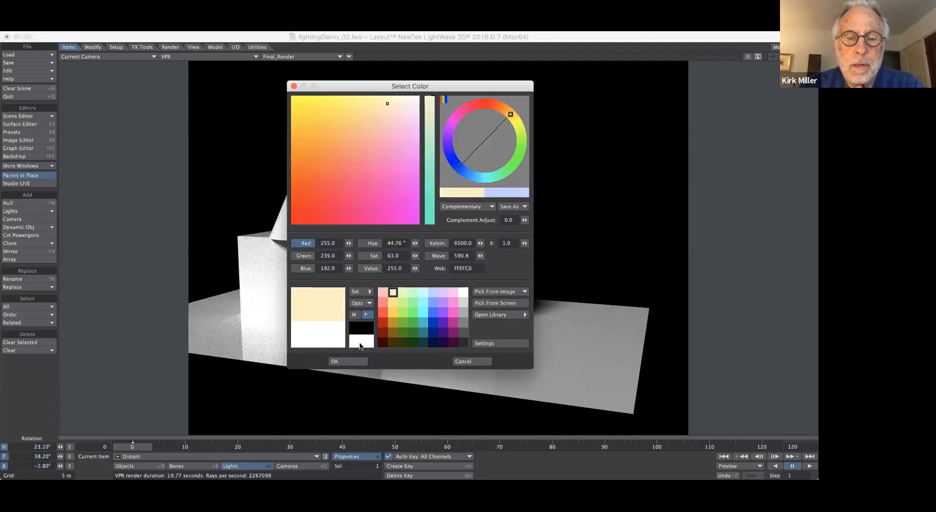
pyautogui.click(348, 362)
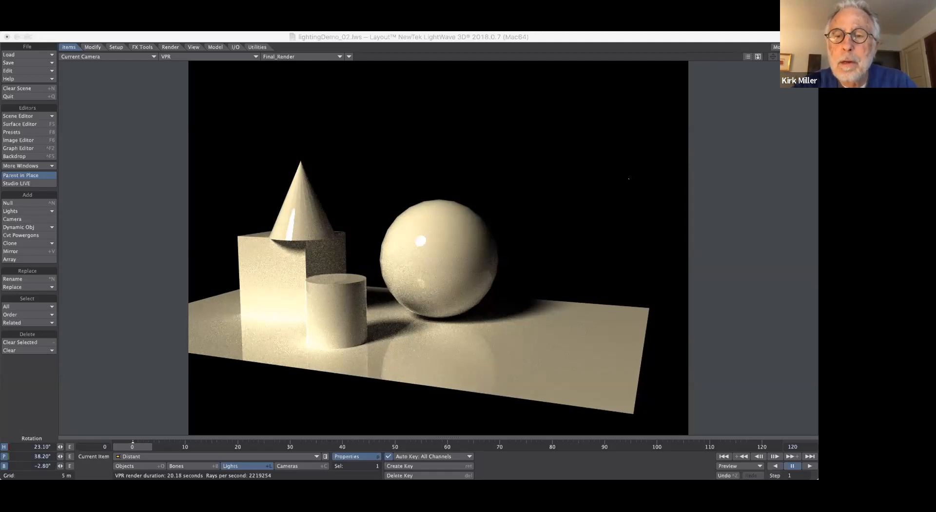
# Try a much brighter intensity on the Distant light and restore the previous brightness
pyautogui.press('Return')
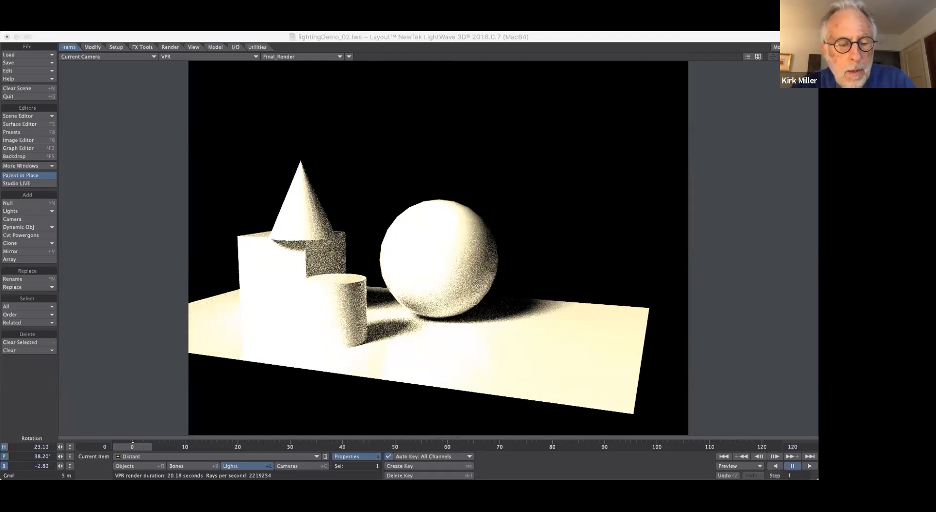
pyautogui.press('Return')
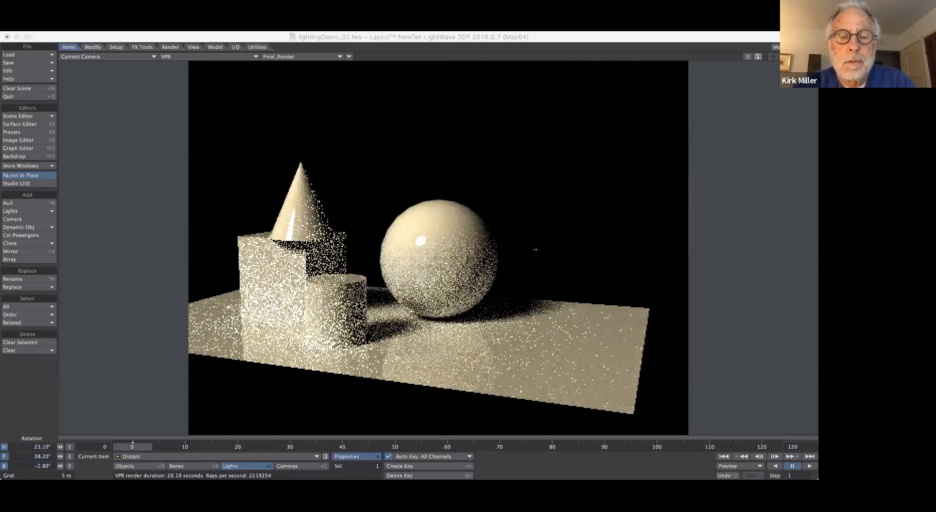
# Set the Distant light's color back to white, FFFFFF
pyautogui.click(724, 148)
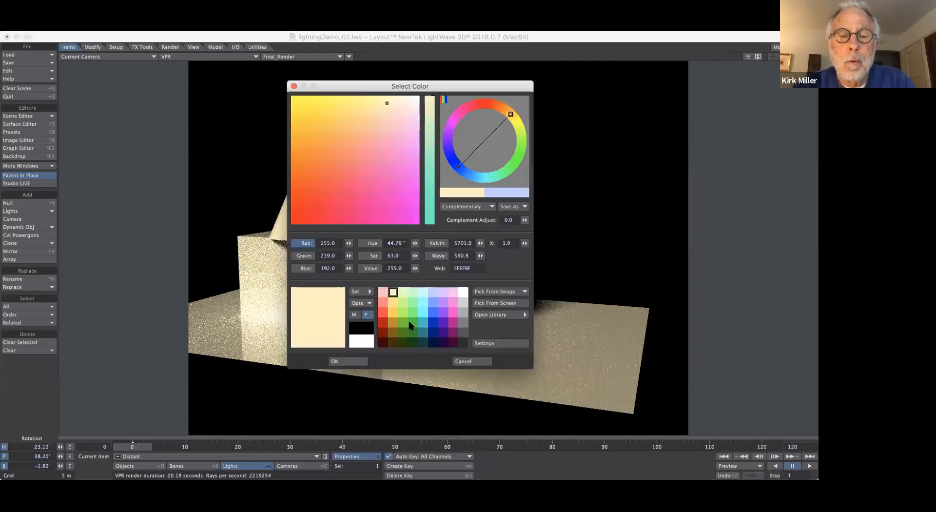
pyautogui.click(364, 339)
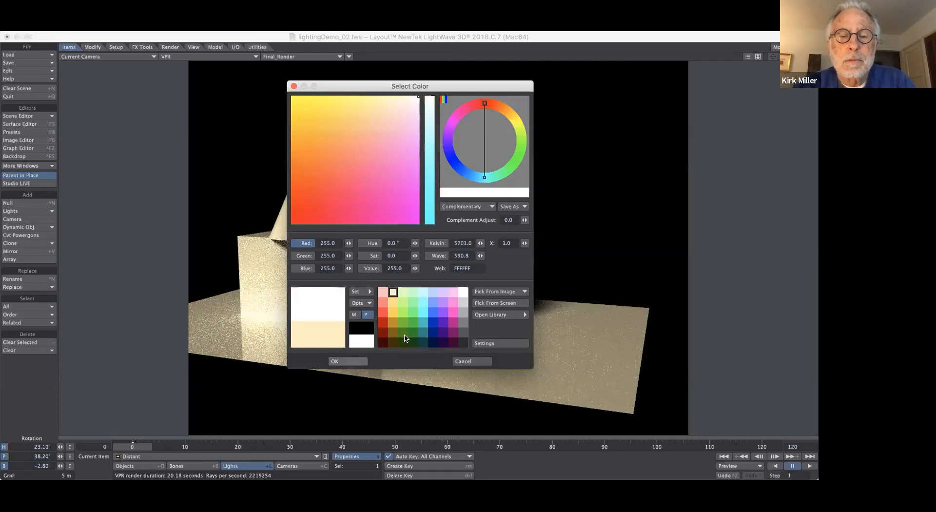
pyautogui.press('Return')
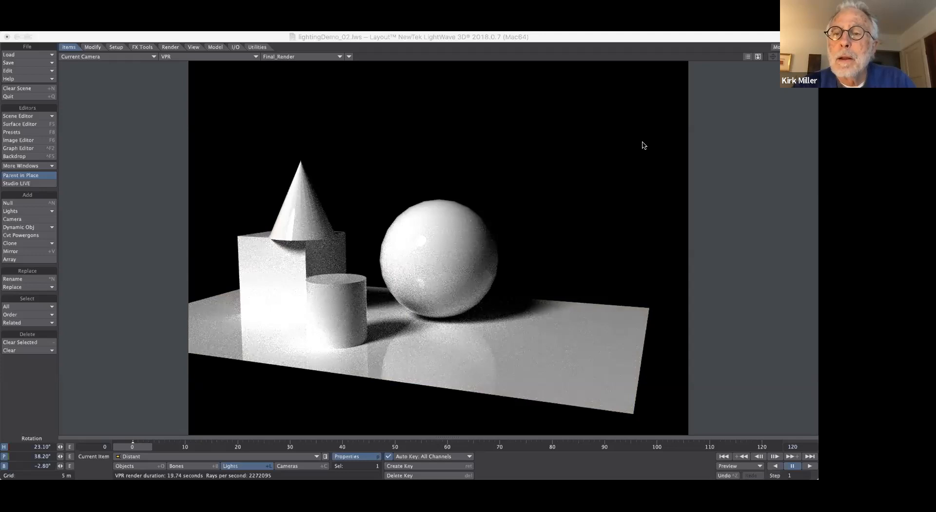
# Change the Distant light's type to Point and set its distance falloff to Off
pyautogui.click(692, 138)
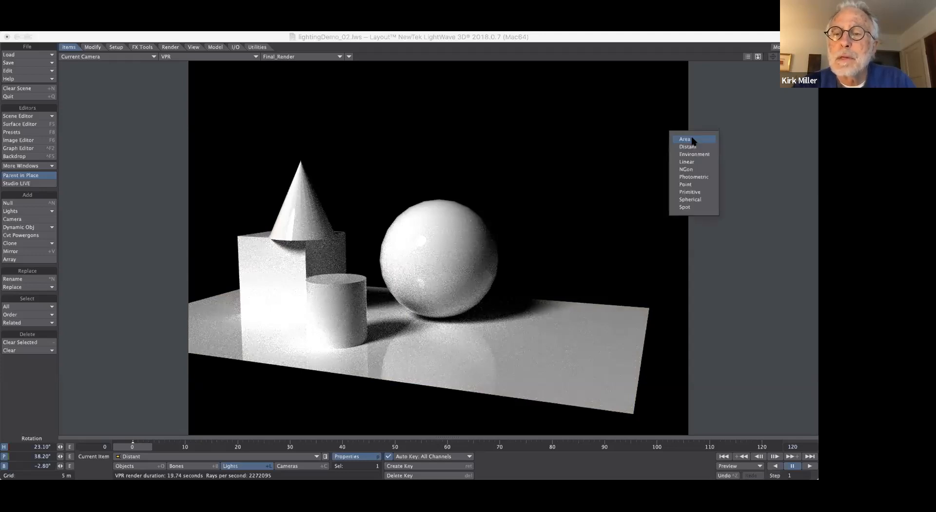
pyautogui.click(689, 185)
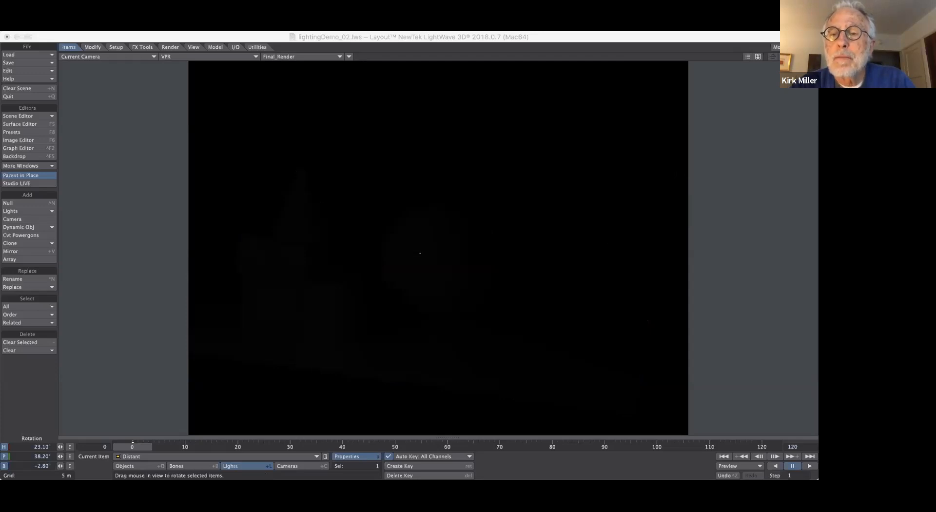
pyautogui.click(681, 163)
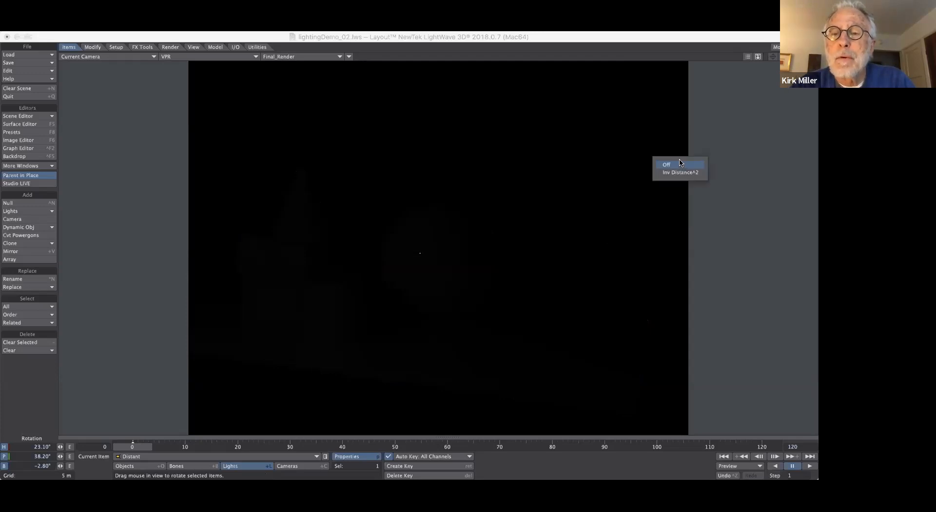
pyautogui.click(681, 164)
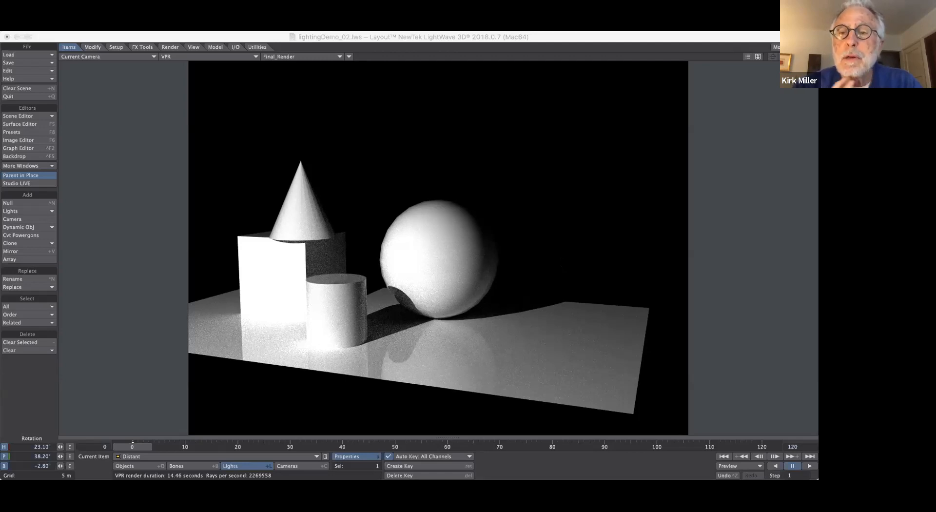
# Try the Distant and Photometric types on the light and return it to Point
pyautogui.click(703, 138)
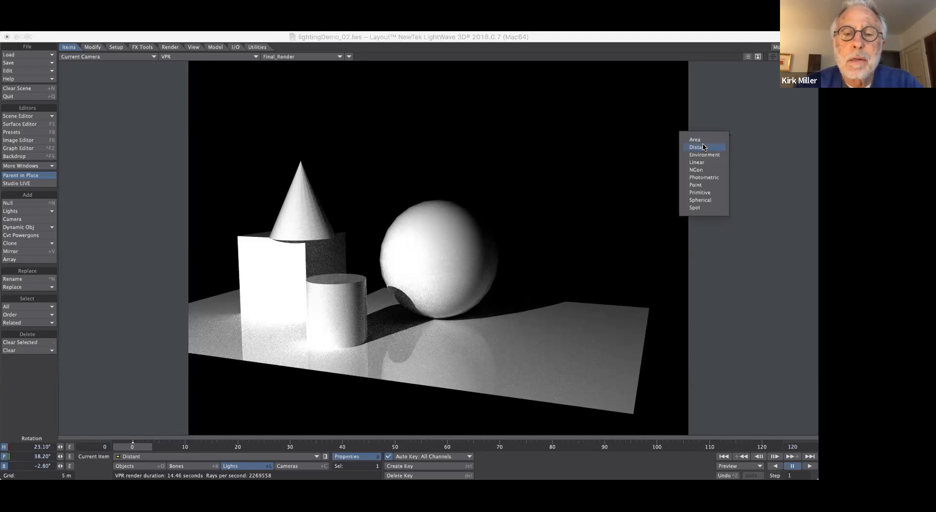
pyautogui.click(704, 147)
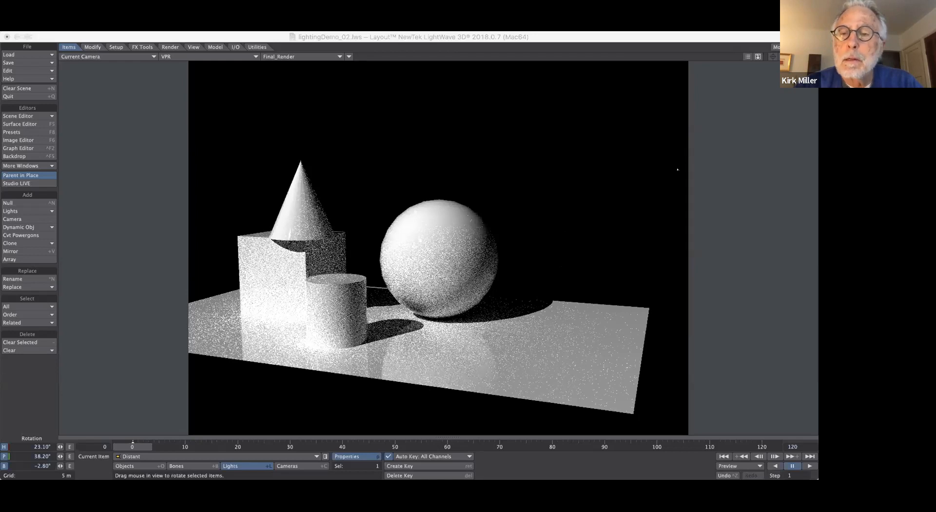
pyautogui.click(705, 138)
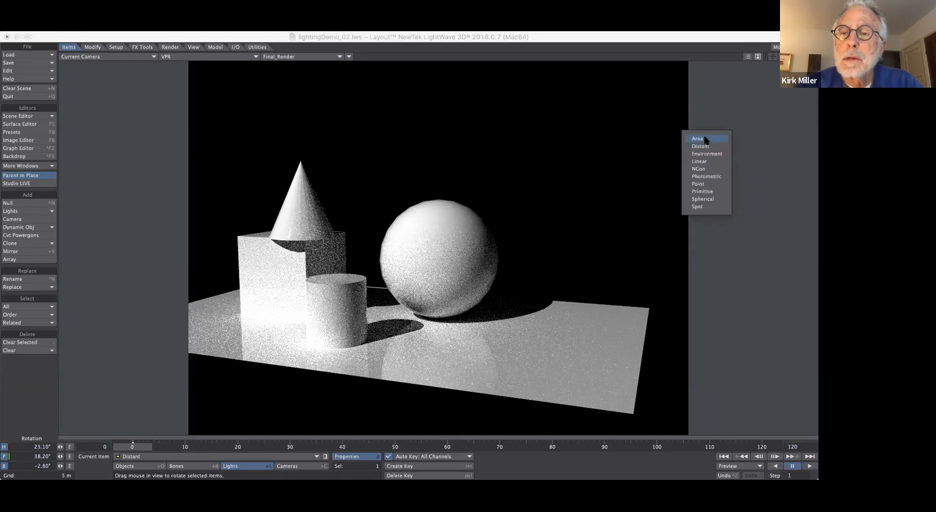
pyautogui.click(707, 176)
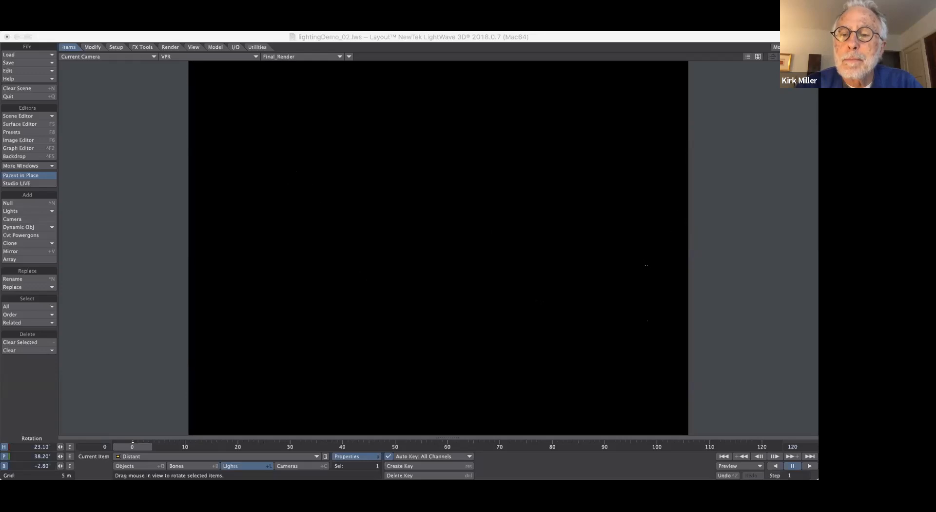
pyautogui.click(704, 142)
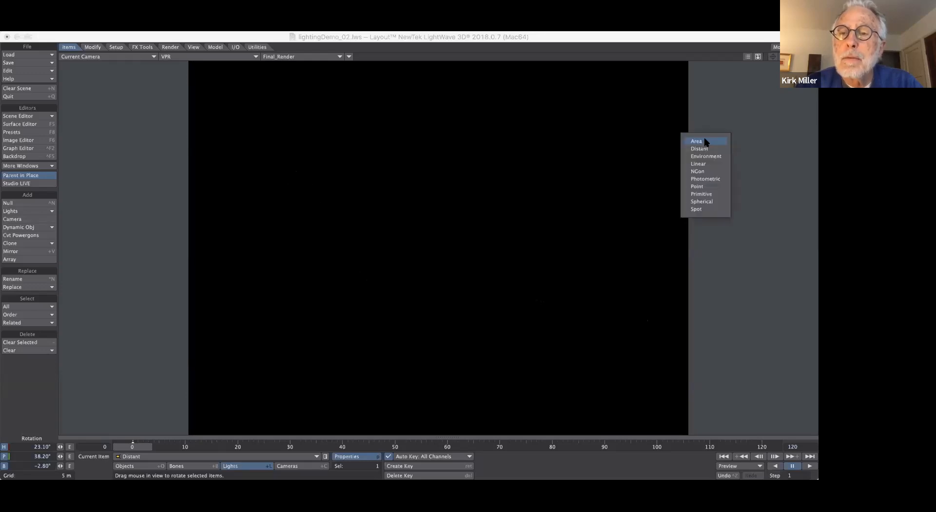
pyautogui.click(704, 186)
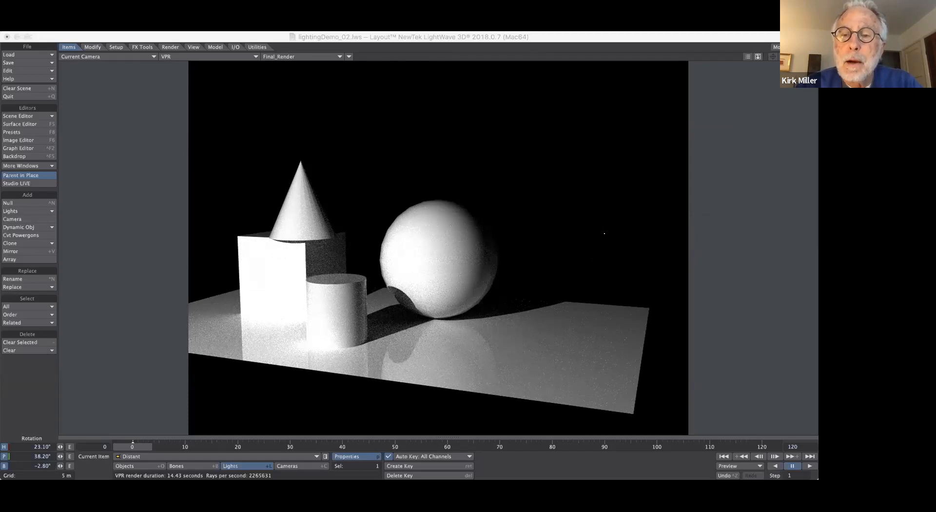
# Try excluding the sphere from the light's illumination and include it again
pyautogui.click(602, 236)
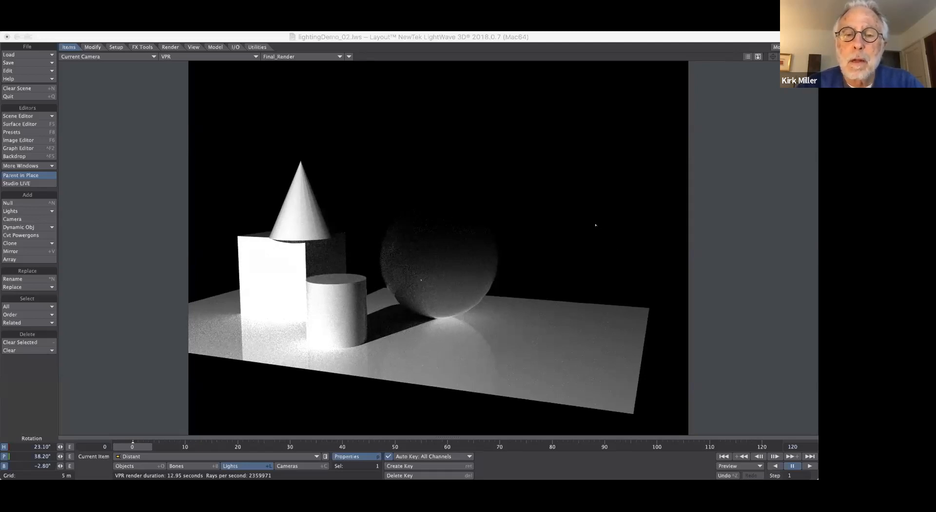
pyautogui.press('Return')
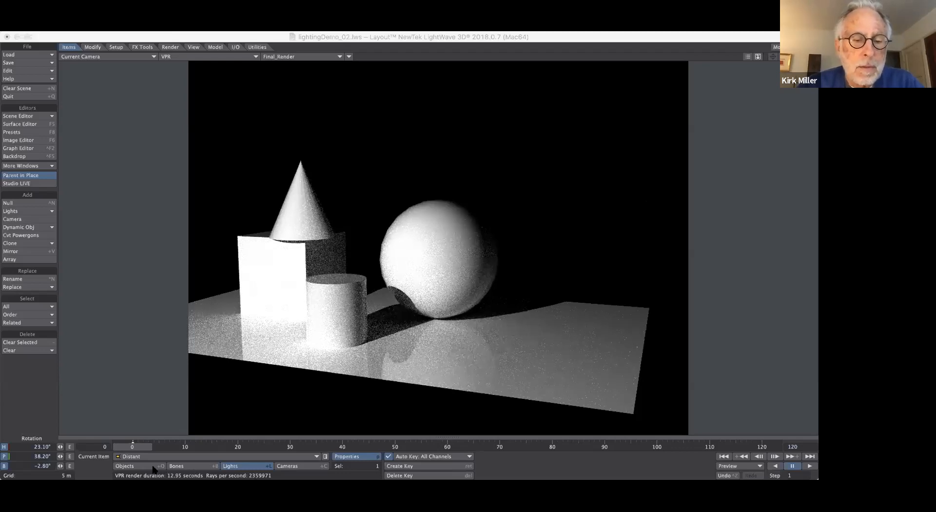
# Try turning off shadow receiving for the ground plane in its object properties, restore it, and close the properties
pyautogui.click(303, 473)
pyautogui.hotkey('shift', 'o')
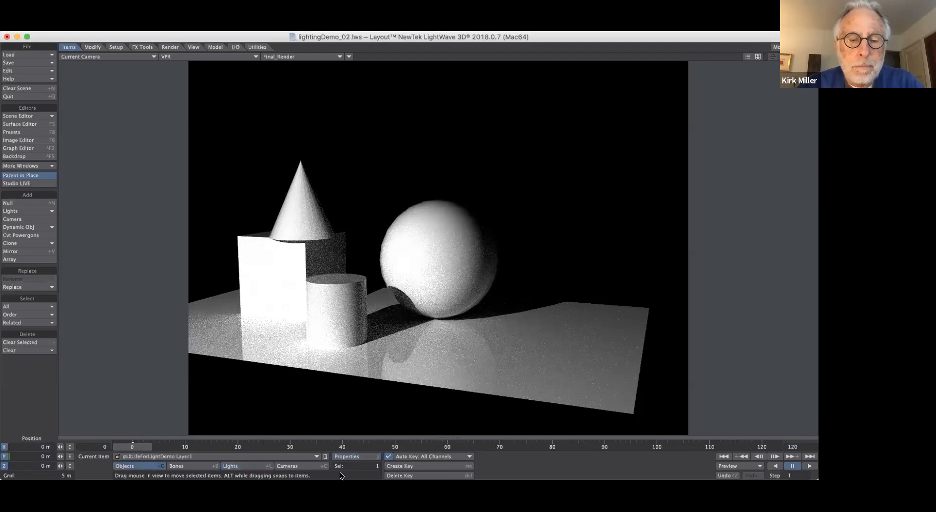
pyautogui.click(361, 457)
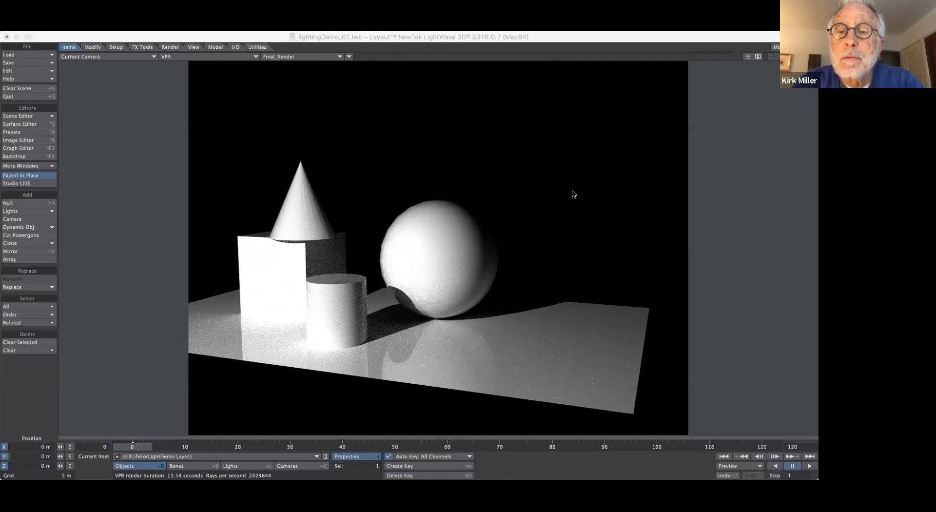
pyautogui.click(574, 194)
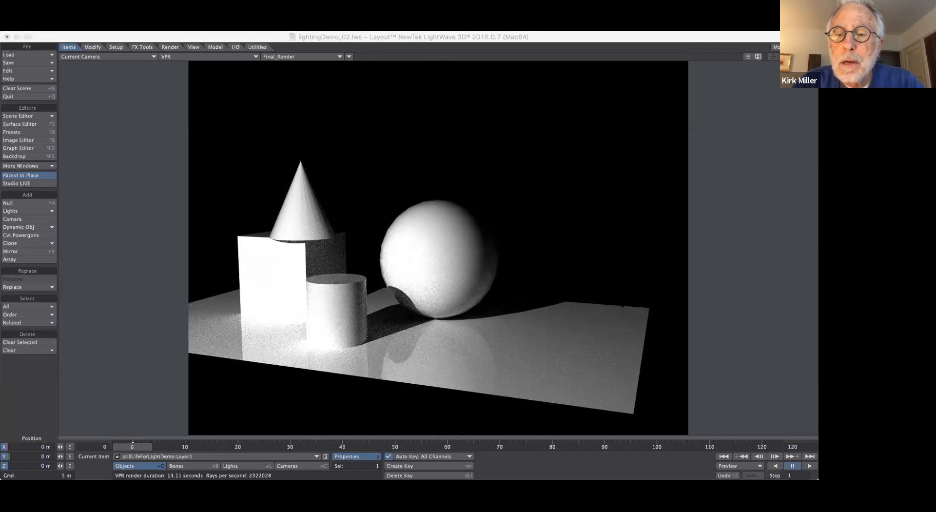
pyautogui.click(622, 313)
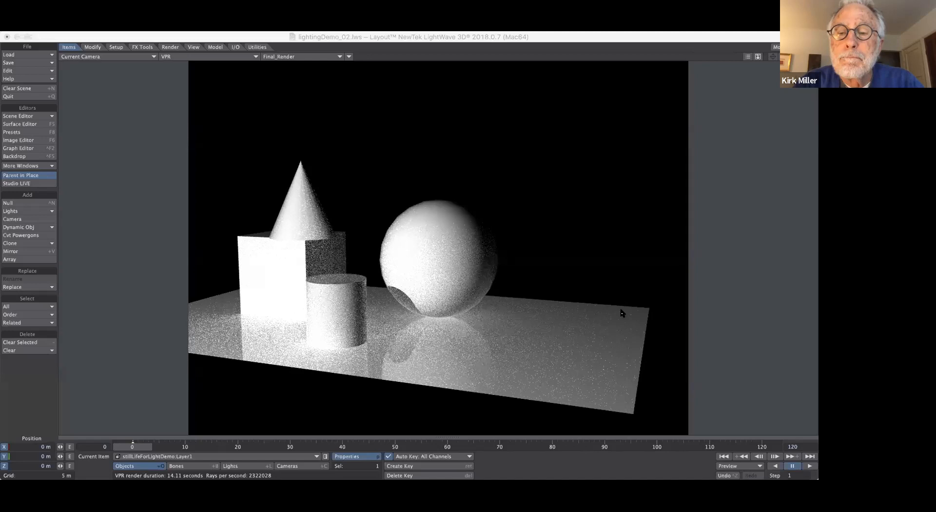
pyautogui.click(622, 310)
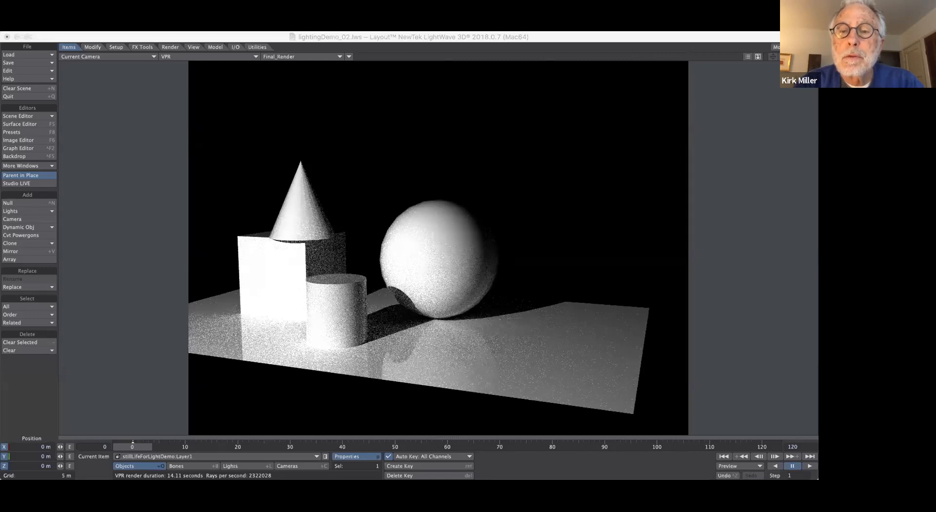
pyautogui.press('p')
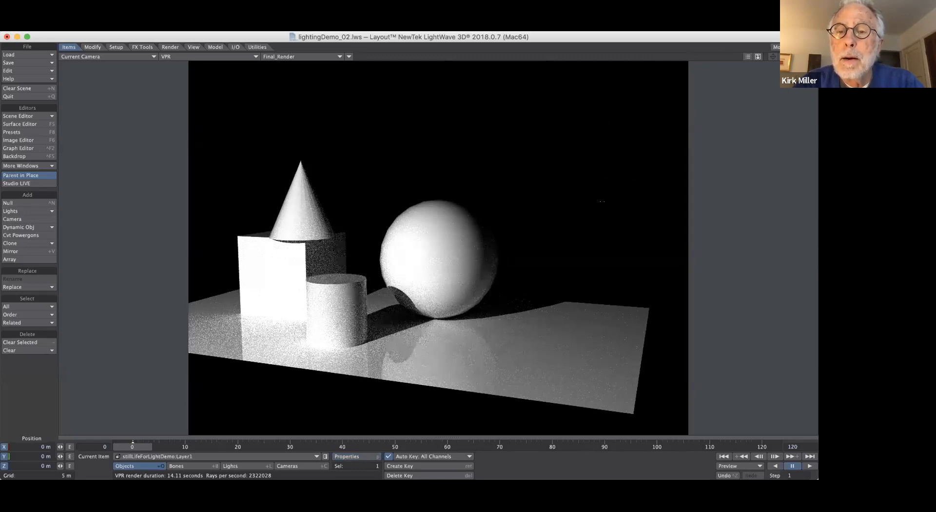
# Review the types available for the Distant light
pyautogui.click(605, 200)
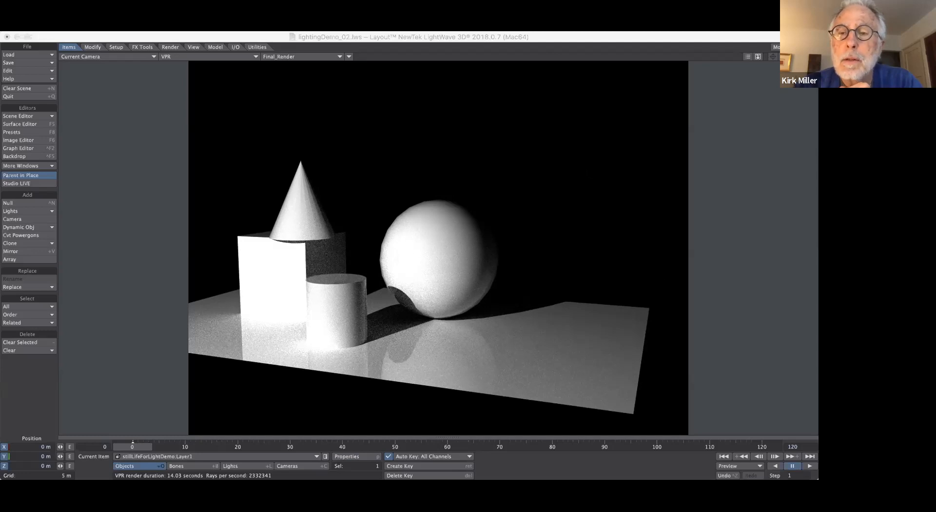
pyautogui.keyDown('ctrl'); pyautogui.keyDown('shift'); pyautogui.click(696, 150); pyautogui.keyUp('shift'); pyautogui.keyUp('ctrl')
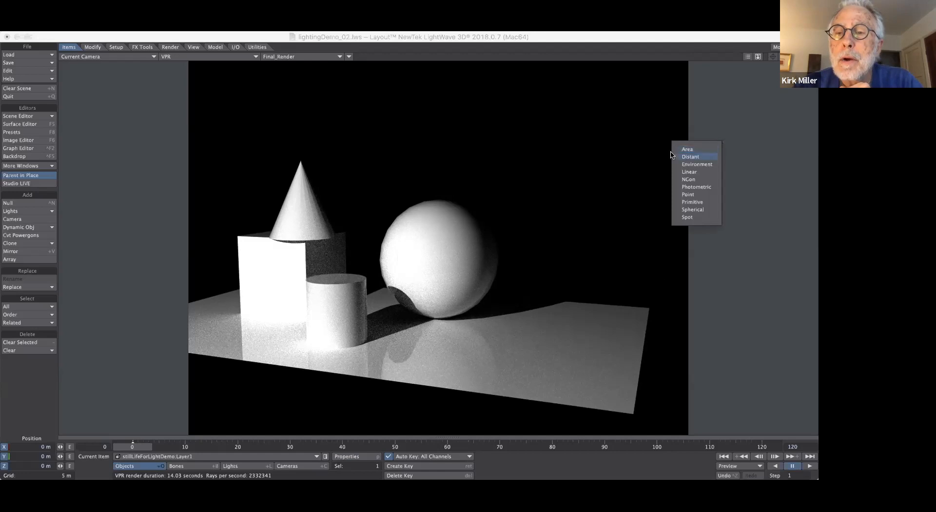
pyautogui.click(677, 201)
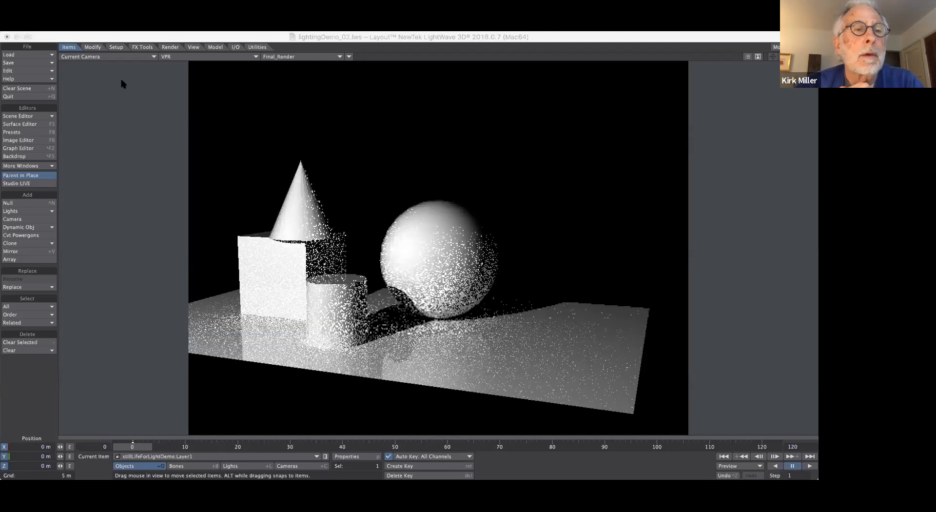
# Show the scene in Perspective view with Textured Shaded Solid display
pyautogui.click(137, 57)
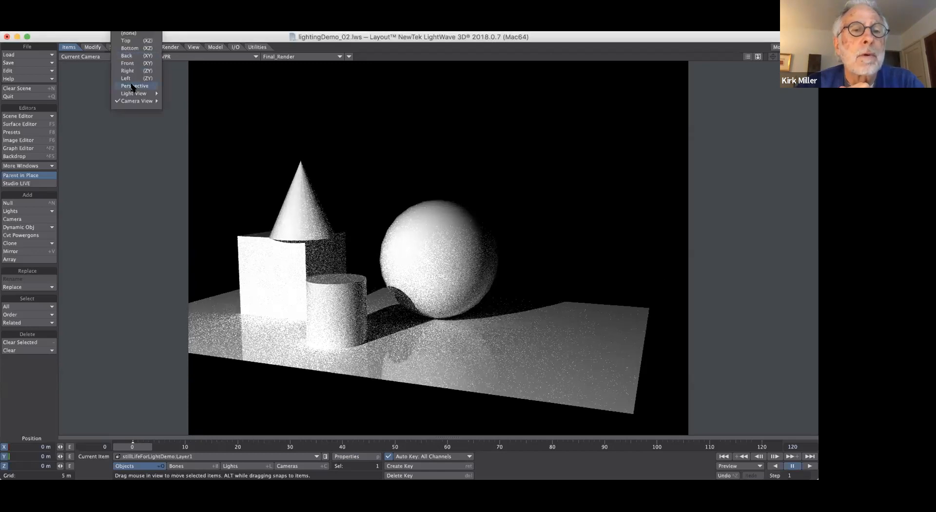
pyautogui.click(132, 87)
pyautogui.click(181, 56)
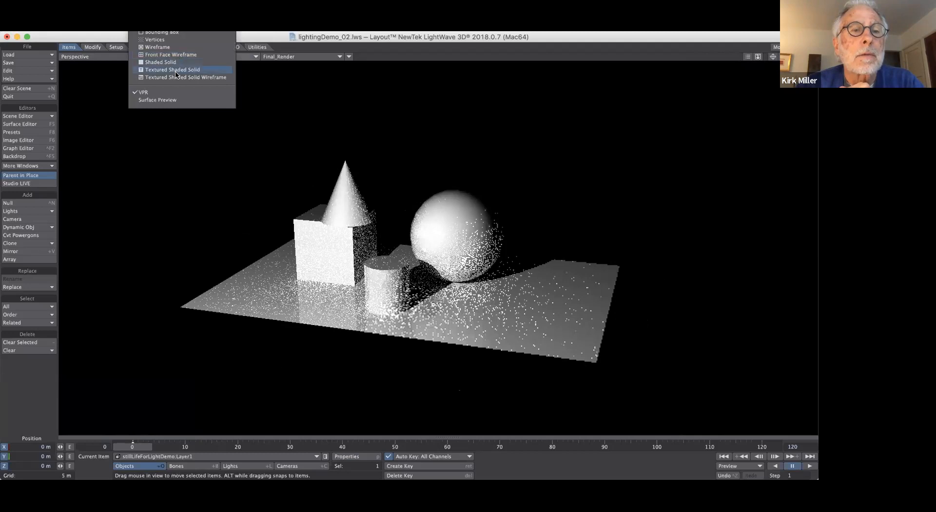
pyautogui.click(143, 92)
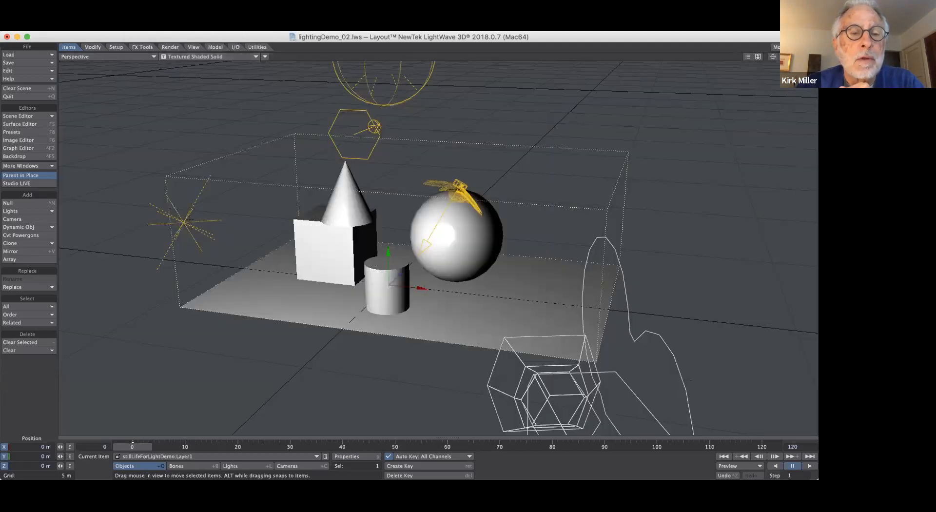
# Select the starburst-shaped light beside the cube and move it to X about -681.4 mm and Z about -7.73 m
pyautogui.click(184, 222)
pyautogui.press('y')
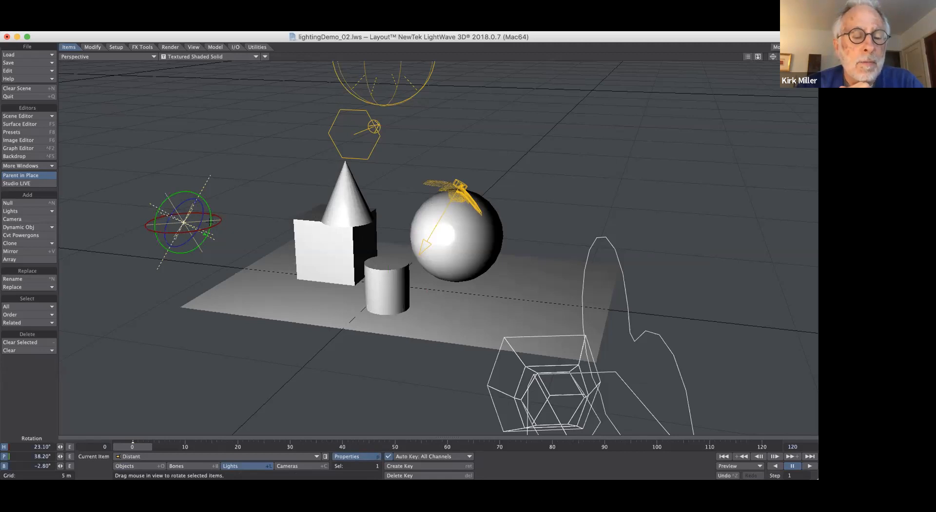
pyautogui.press('t')
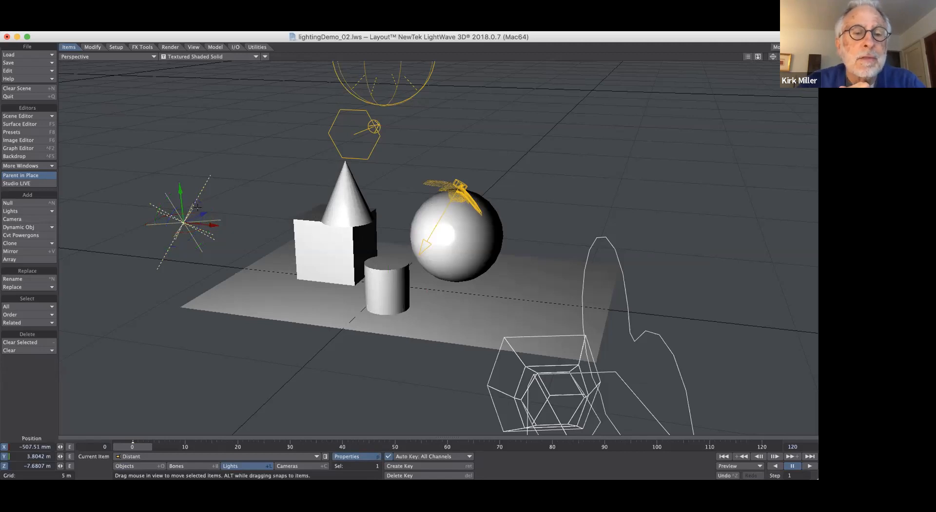
pyautogui.moveTo(202, 215)
pyautogui.mouseDown()
pyautogui.moveTo(239, 179)
pyautogui.moveTo(383, 122)
pyautogui.moveTo(376, 138)
pyautogui.moveTo(204, 202)
pyautogui.moveTo(205, 214)
pyautogui.moveTo(810, 273)
pyautogui.moveTo(97, 205)
pyautogui.moveTo(66, 210)
pyautogui.moveTo(470, 215)
pyautogui.moveTo(80, 203)
pyautogui.moveTo(208, 224)
pyautogui.moveTo(199, 212)
pyautogui.moveTo(207, 209)
pyautogui.moveTo(196, 209)
pyautogui.mouseUp()
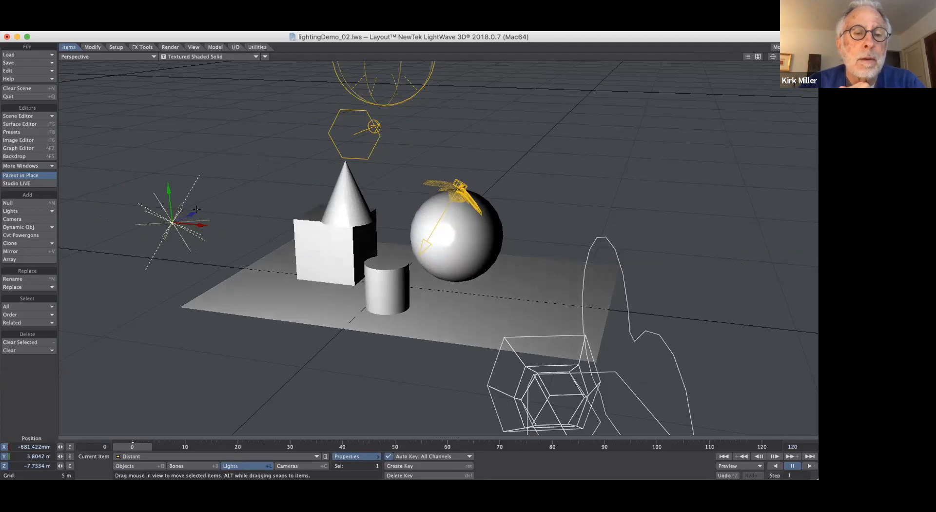
# Rotate the light to about 42.2° heading and 22.2° pitch, and move it to X about -905.8 mm, Z about -7.82 m
pyautogui.press('y')
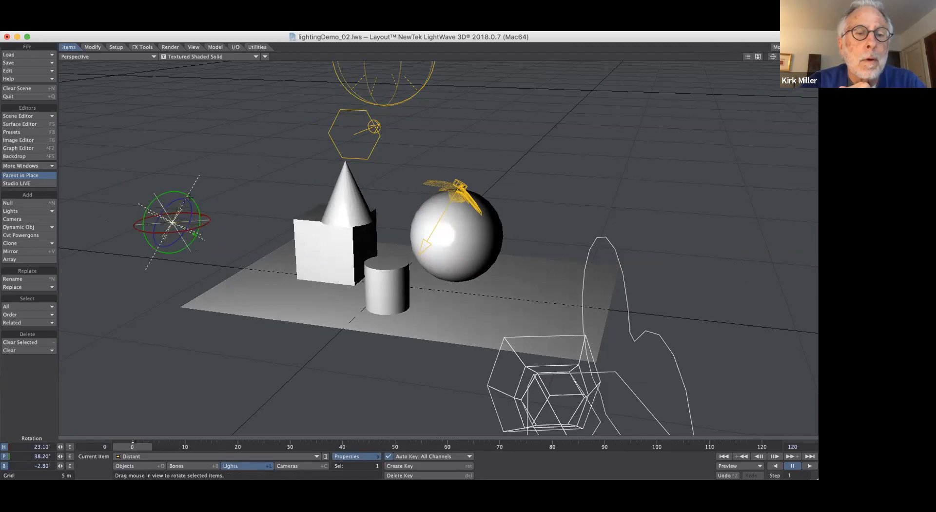
pyautogui.moveTo(189, 197); pyautogui.dragTo(167, 232)
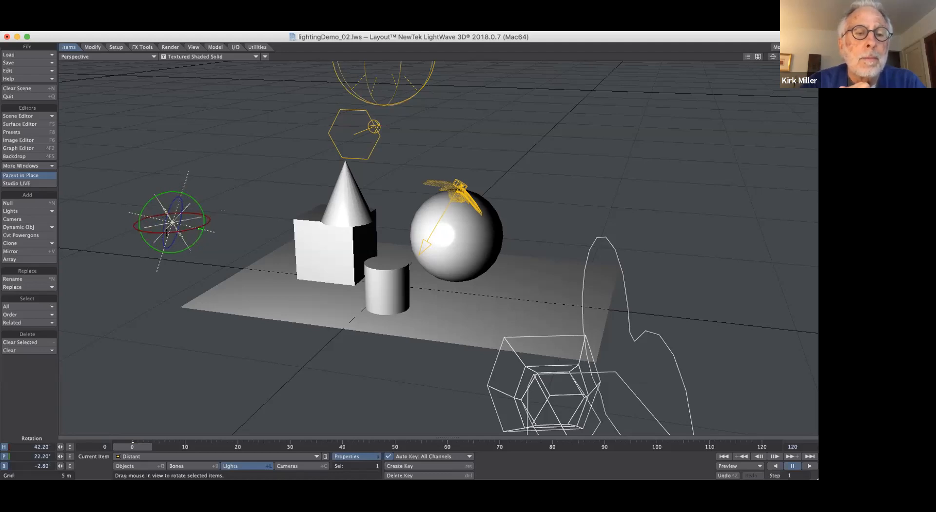
pyautogui.press('t')
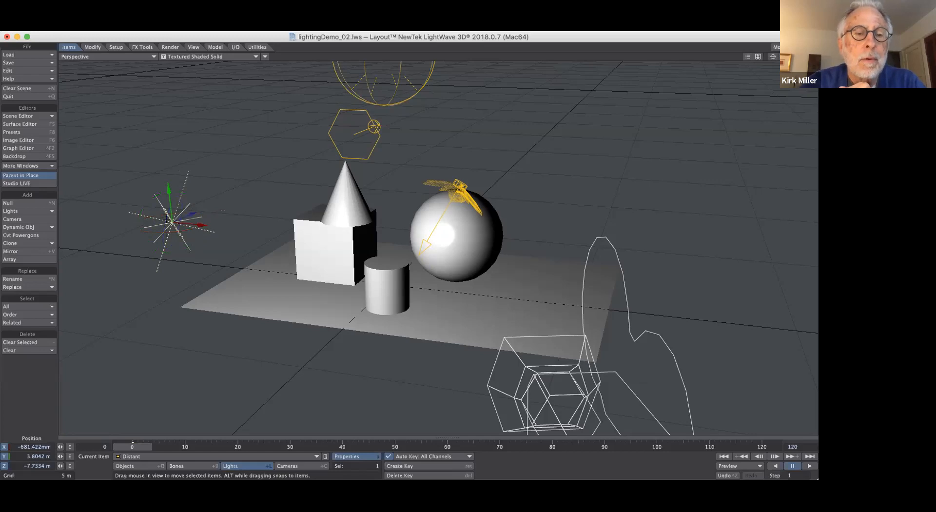
pyautogui.moveTo(193, 214)
pyautogui.mouseDown()
pyautogui.moveTo(411, 120)
pyautogui.moveTo(399, 124)
pyautogui.moveTo(426, 101)
pyautogui.moveTo(83, 261)
pyautogui.moveTo(193, 210)
pyautogui.moveTo(196, 225)
pyautogui.moveTo(73, 230)
pyautogui.moveTo(111, 206)
pyautogui.moveTo(300, 236)
pyautogui.moveTo(168, 207)
pyautogui.moveTo(115, 212)
pyautogui.moveTo(168, 207)
pyautogui.moveTo(196, 225)
pyautogui.mouseUp()
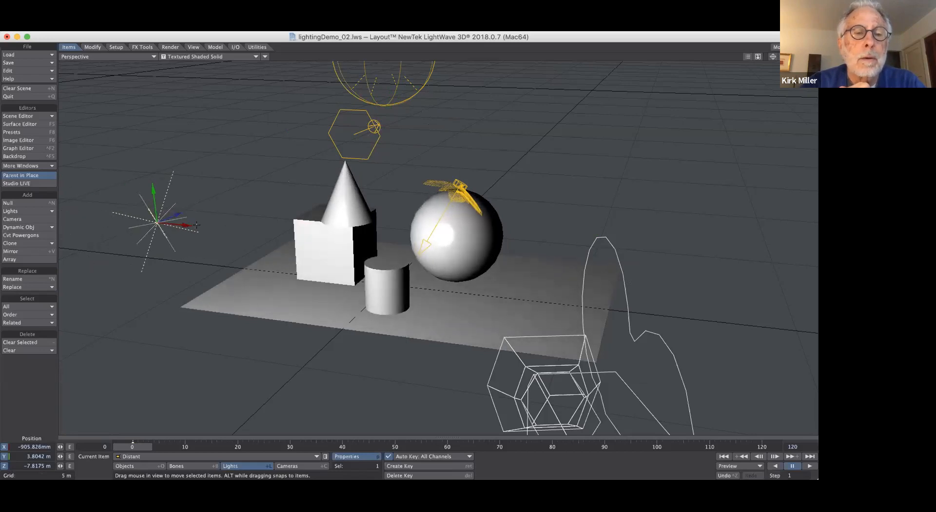
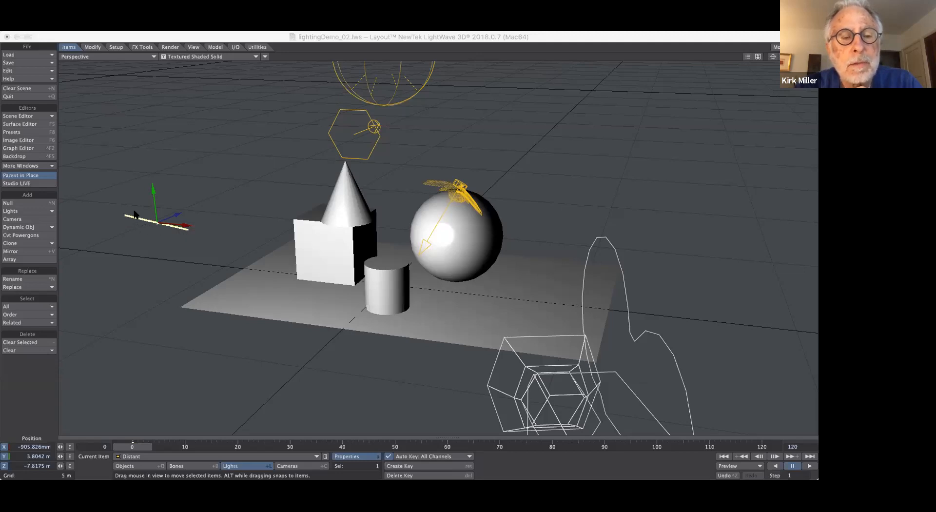
# With the viewport in VPR display, move the light to Z about -6.62 m and raise its intensity
pyautogui.click(186, 57)
pyautogui.click(171, 88)
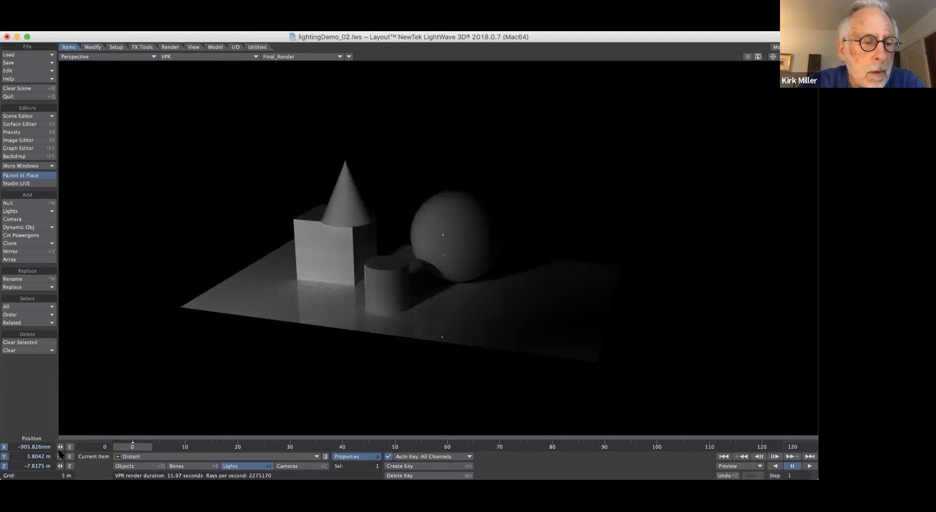
pyautogui.moveTo(59, 465); pyautogui.dragTo(61, 466)
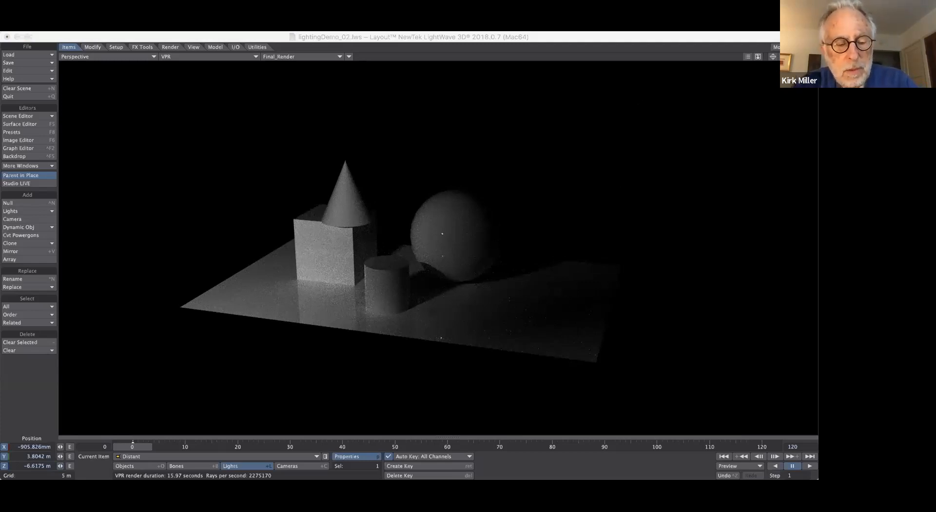
pyautogui.press('Return')
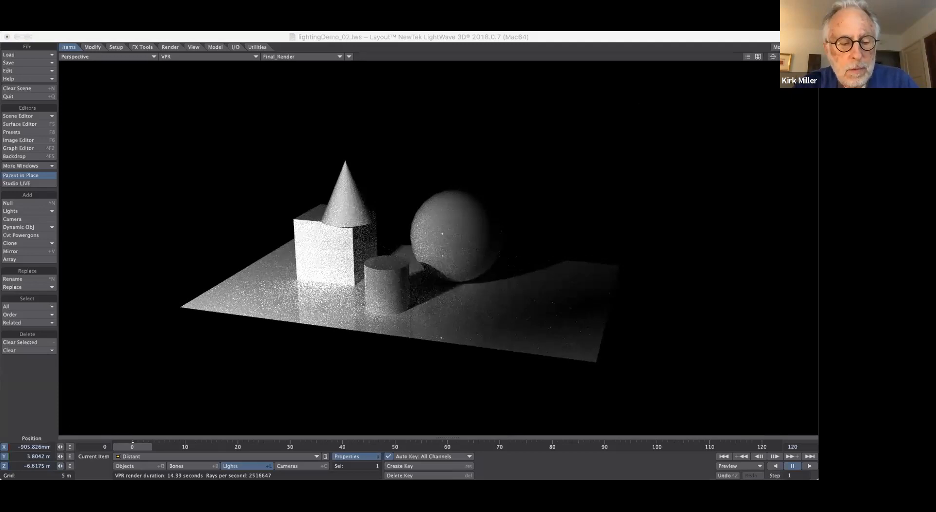
# Raise the linear light's intensity and switch its visibility to the camera on and off again
pyautogui.press('Return')
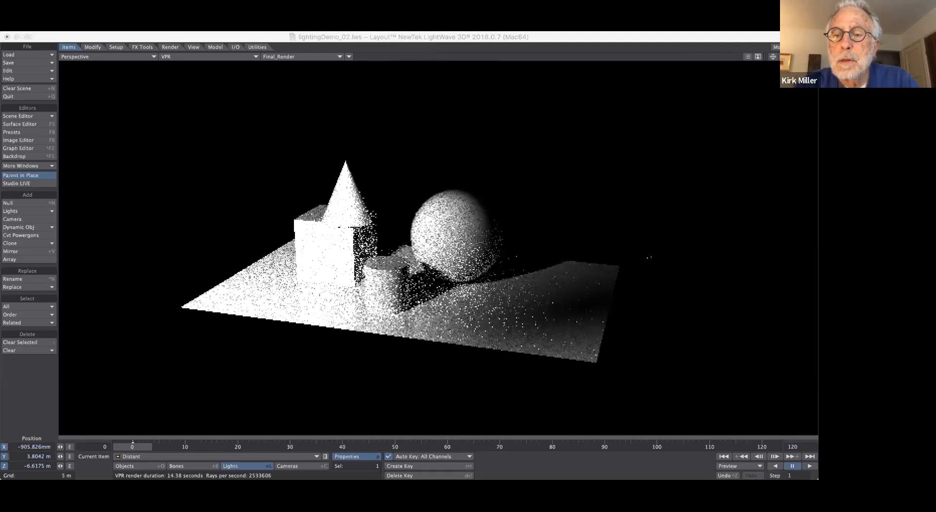
pyautogui.click(645, 248)
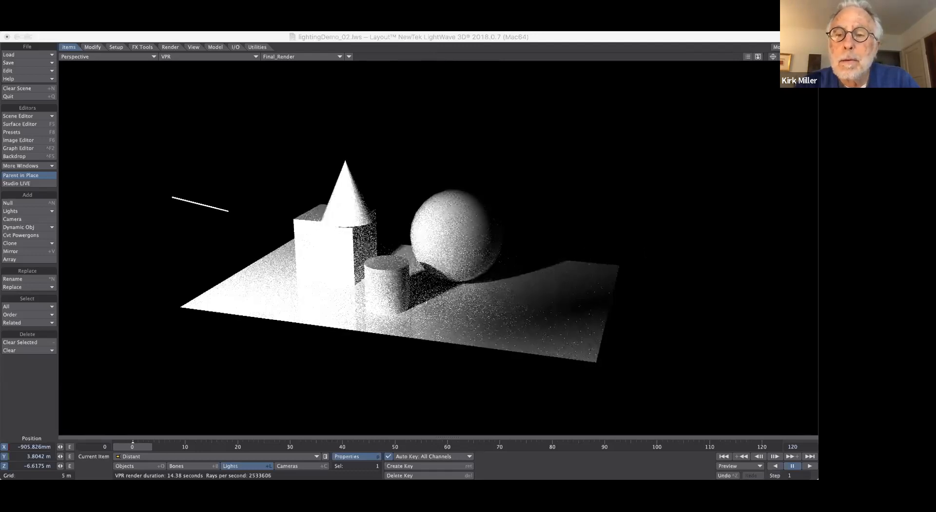
pyautogui.click(645, 247)
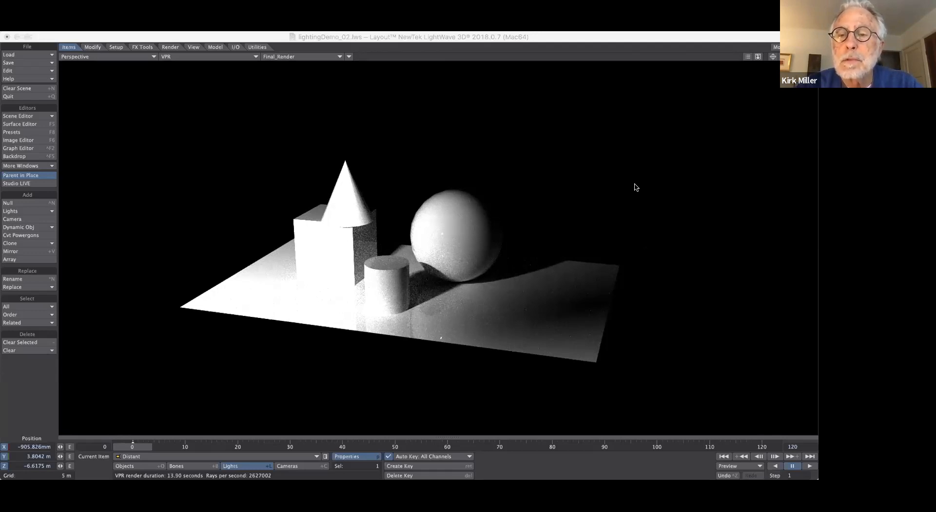
# Change the selected light's type to Area
pyautogui.keyDown('ctrl'); pyautogui.keyDown('shift'); pyautogui.click(678, 162); pyautogui.keyUp('shift'); pyautogui.keyUp('ctrl')
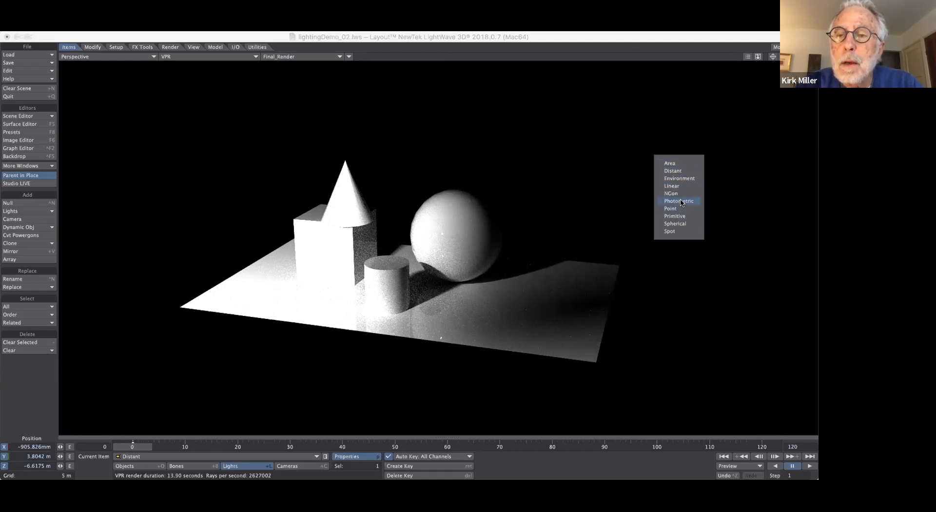
pyautogui.click(677, 162)
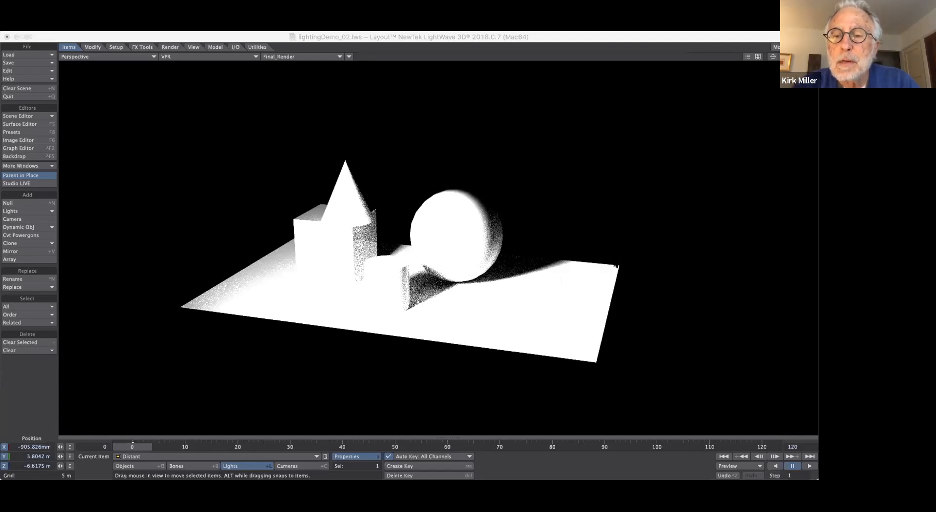
pyautogui.click(648, 251)
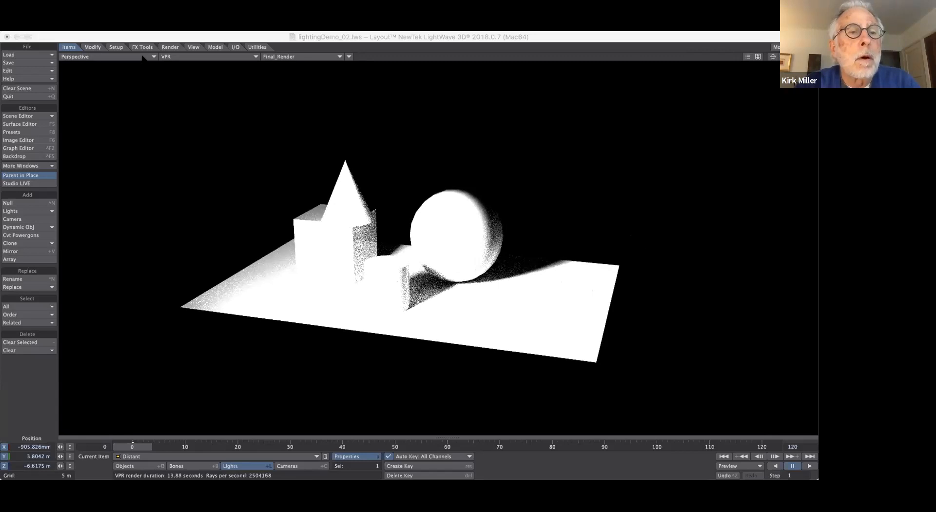
# Show the VPR preview through the current camera and lower the area light's intensity
pyautogui.click(143, 57)
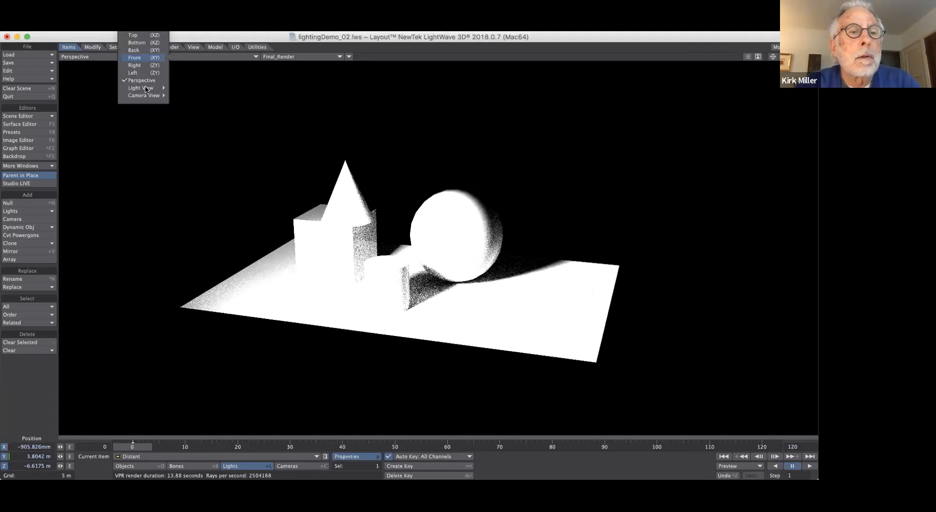
pyautogui.moveTo(144, 88)
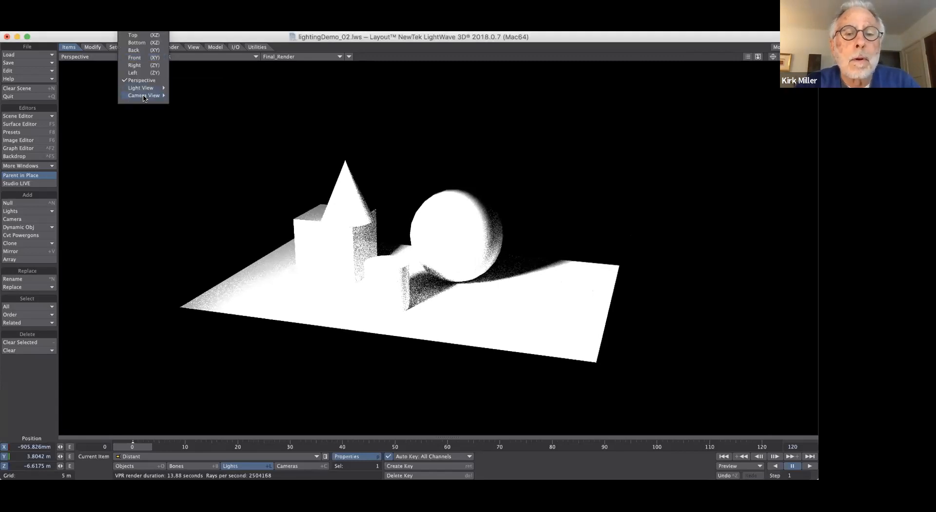
pyautogui.click(145, 96)
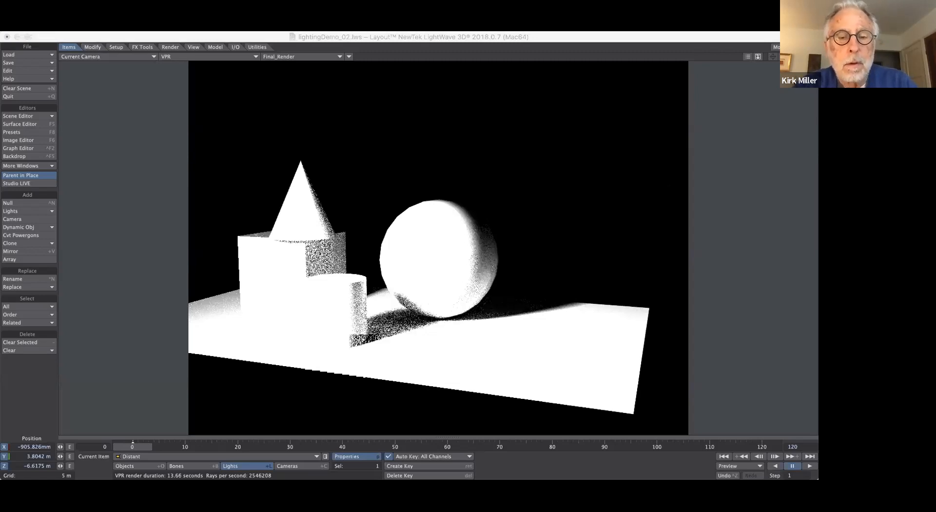
pyautogui.press('Return')
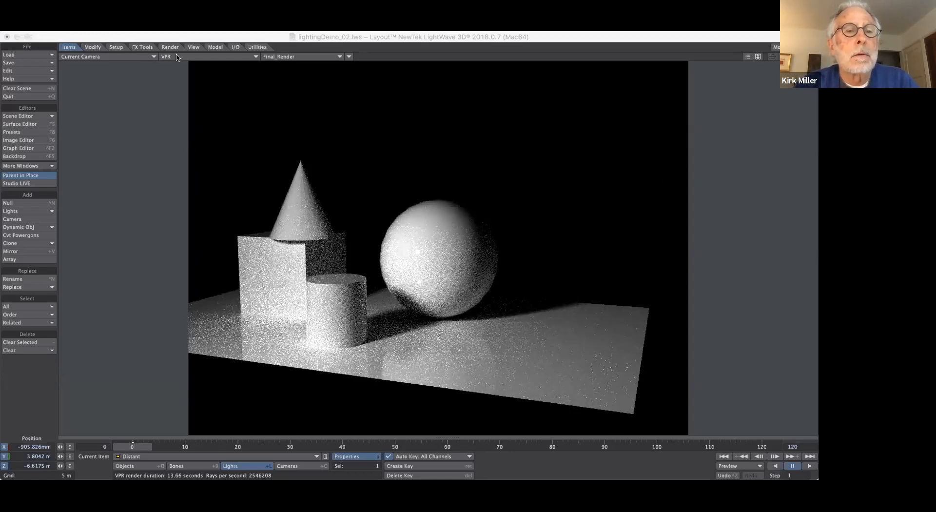
# Show the scene in Perspective view with Textured Shaded Solid display to inspect the area light's shape
pyautogui.click(176, 55)
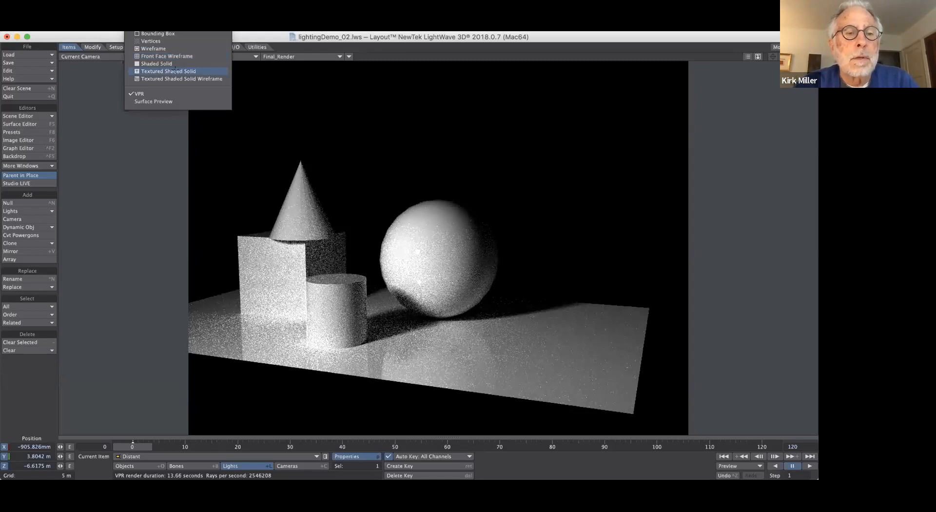
pyautogui.click(175, 71)
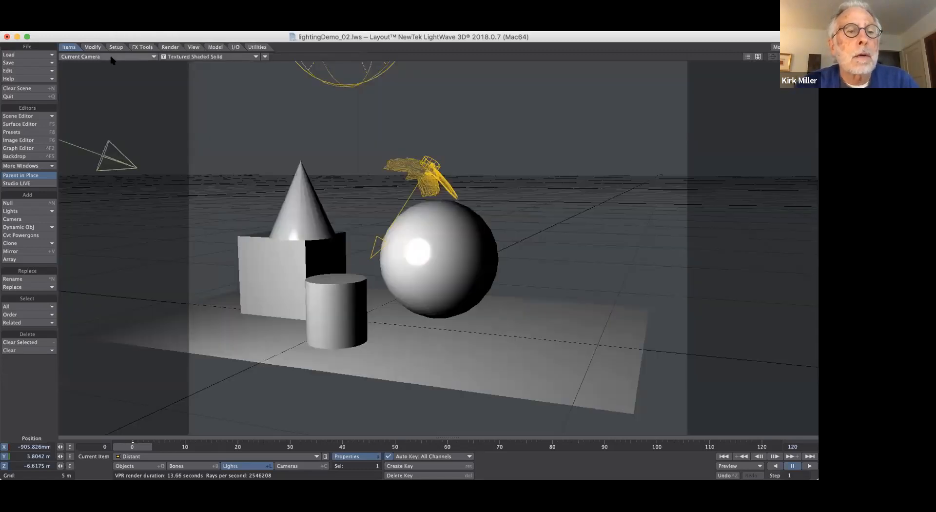
pyautogui.click(112, 58)
pyautogui.click(110, 82)
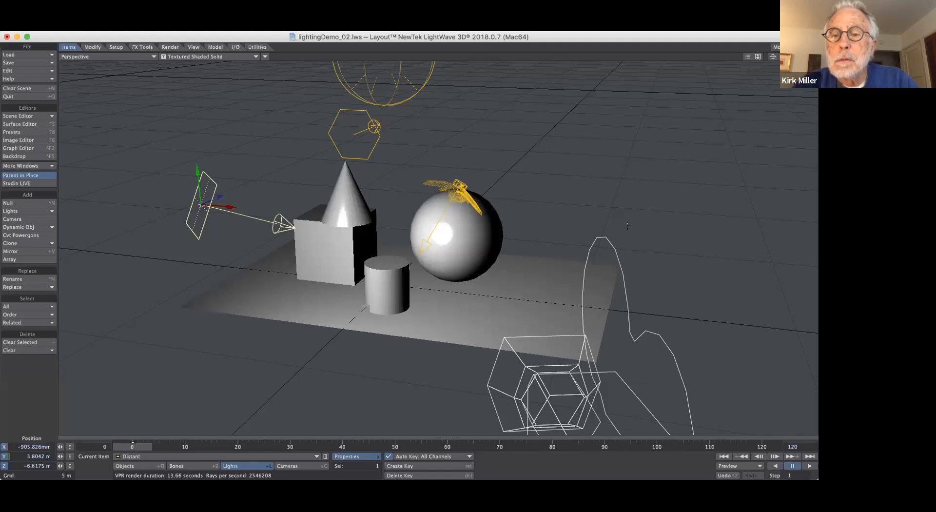
# Exclude the sphere from the area light's illumination, and include it again
pyautogui.press('super+Tab')
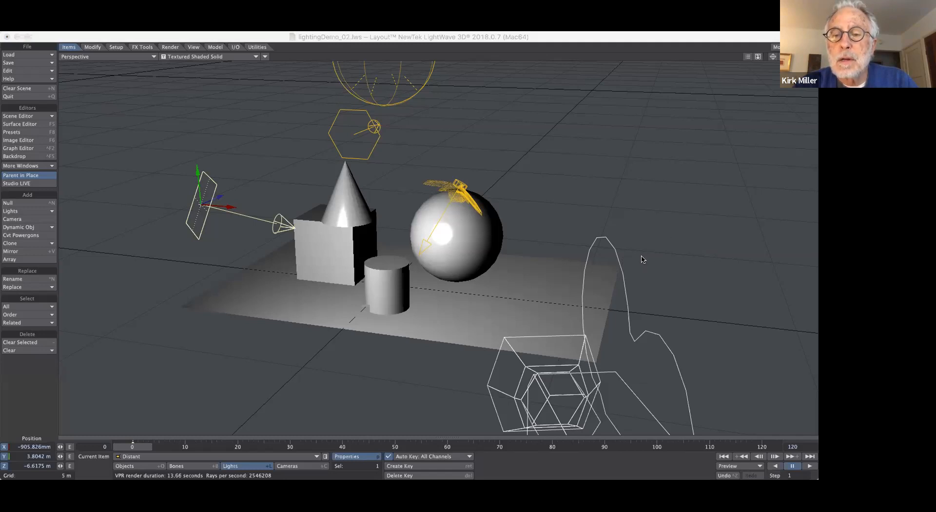
pyautogui.click(577, 253)
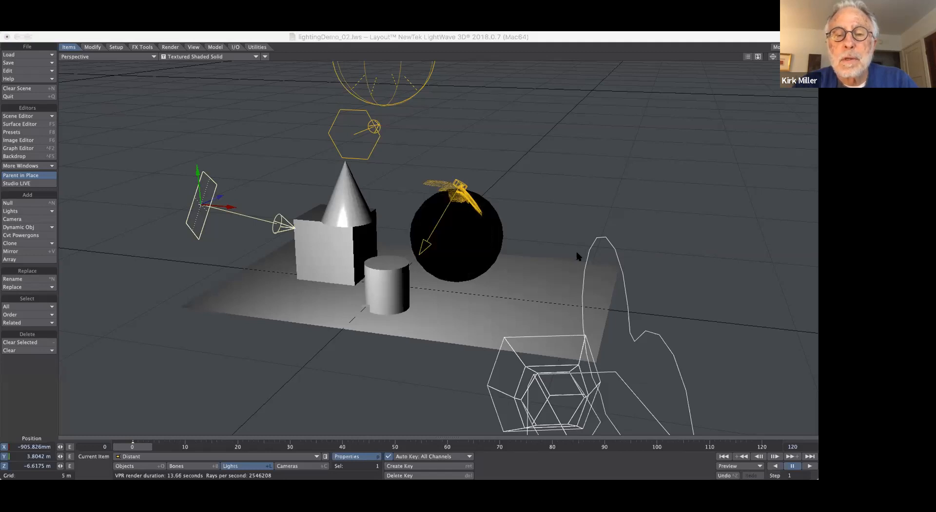
pyautogui.click(577, 253)
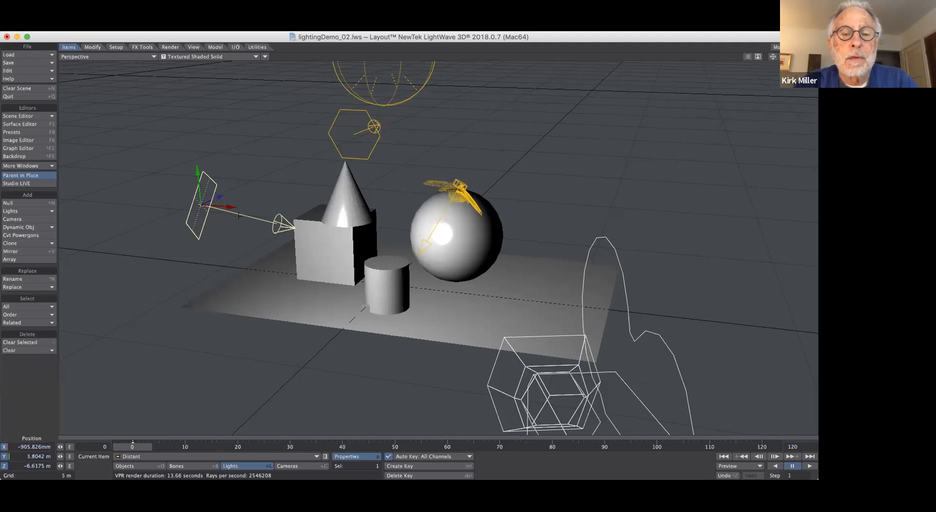
# Show the scene through the current camera with VPR display
pyautogui.click(109, 58)
pyautogui.moveTo(109, 95)
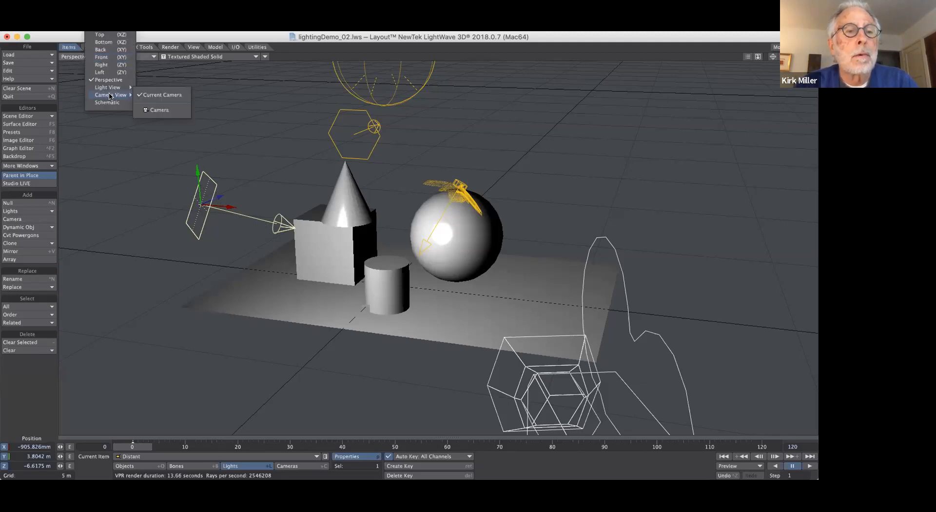
pyautogui.click(156, 95)
pyautogui.click(182, 57)
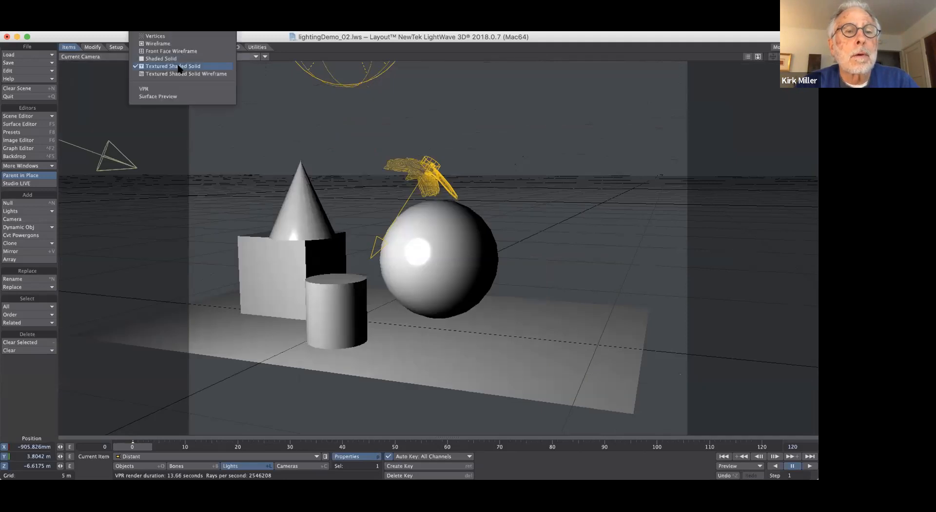
pyautogui.click(171, 92)
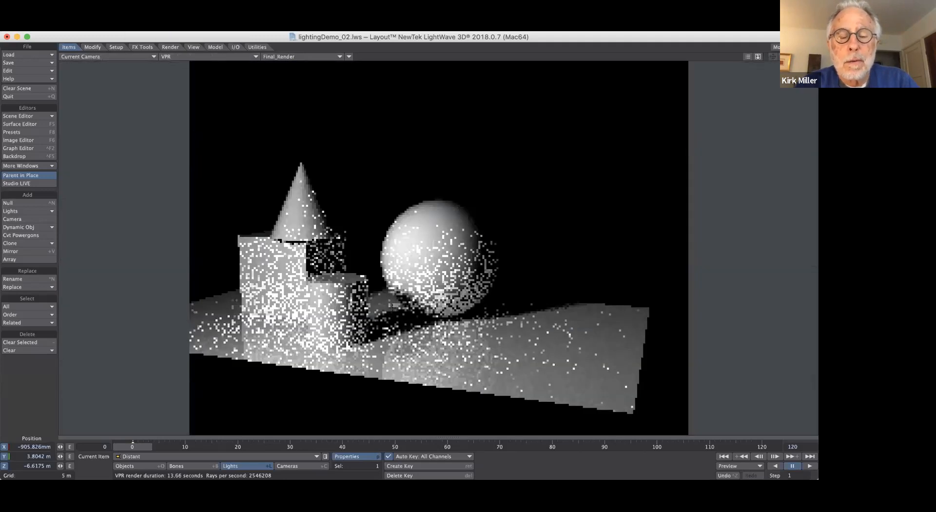
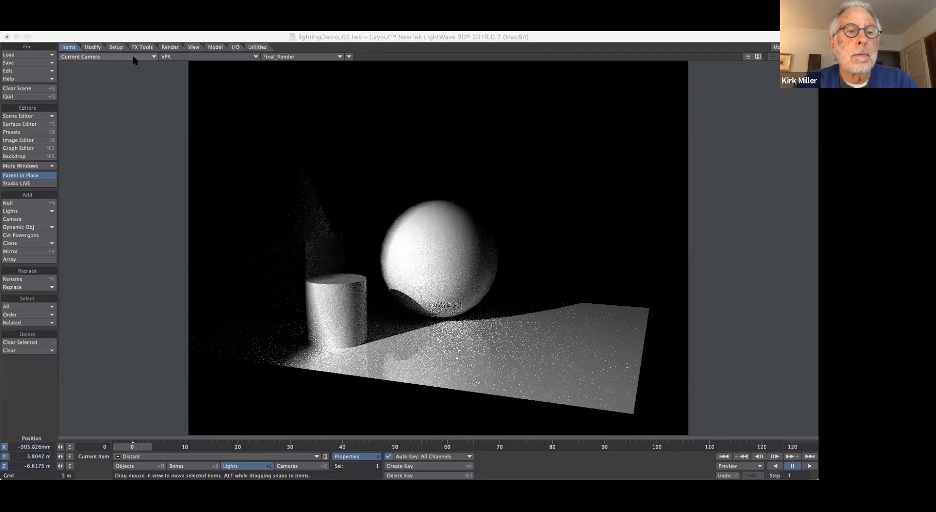
# Show the spotlight's cone in Perspective view with Textured Shaded Solid display
pyautogui.click(136, 57)
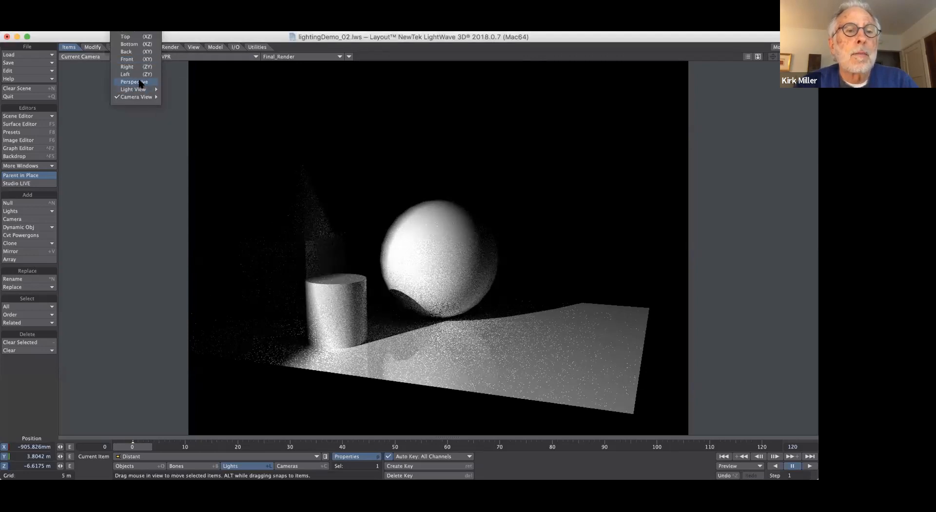
pyautogui.click(134, 82)
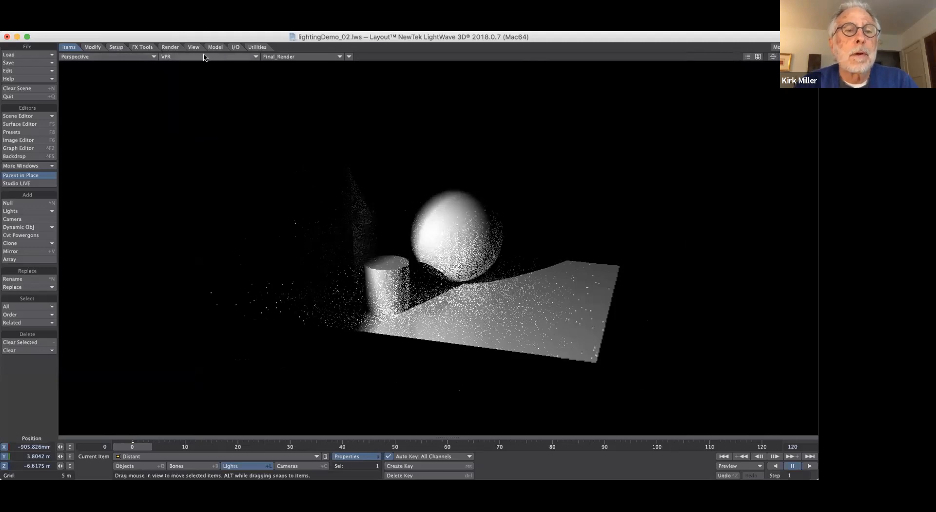
pyautogui.click(173, 57)
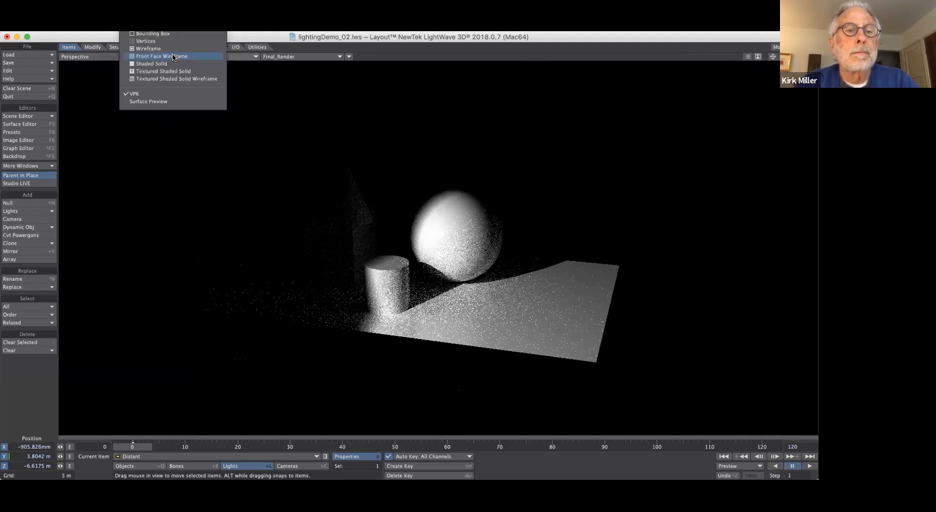
pyautogui.click(166, 73)
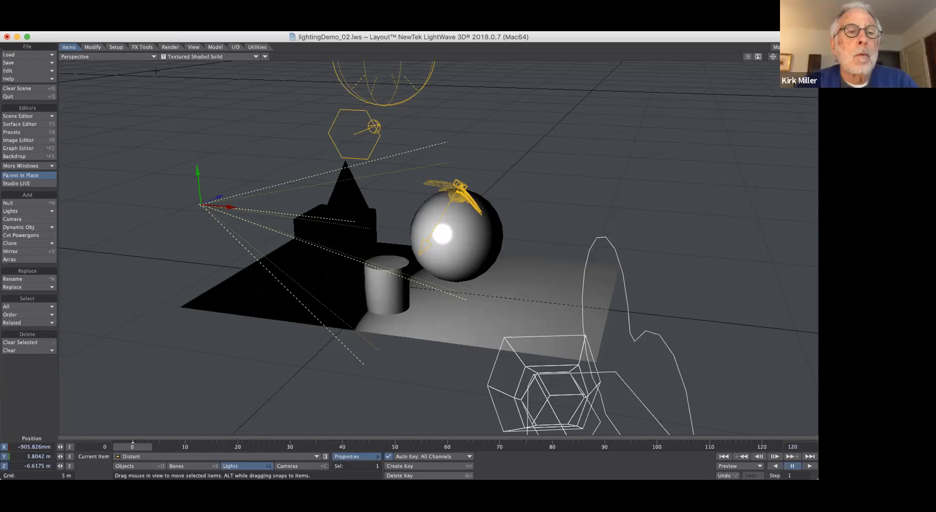
# Look through the current light and move it to X about -4.96 m, Y about 6.30 m and Z about -5.13 m
pyautogui.click(129, 58)
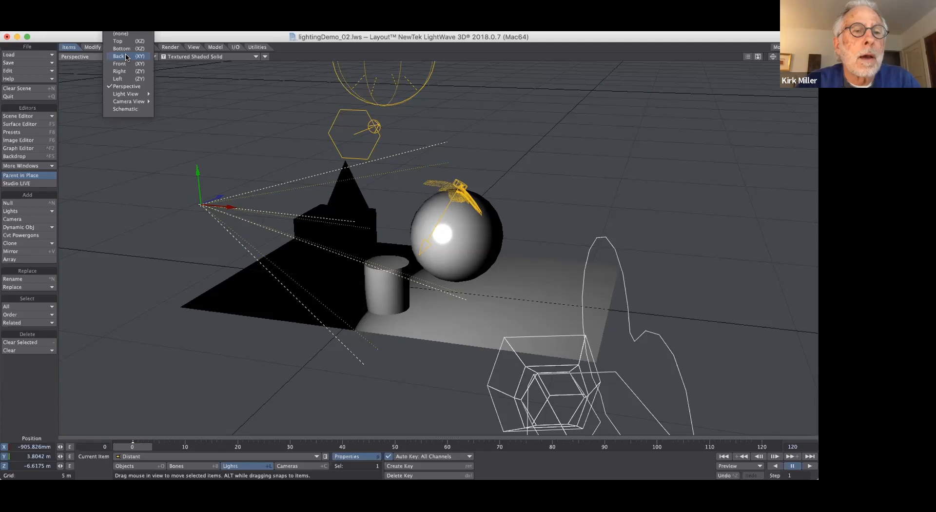
pyautogui.moveTo(135, 94)
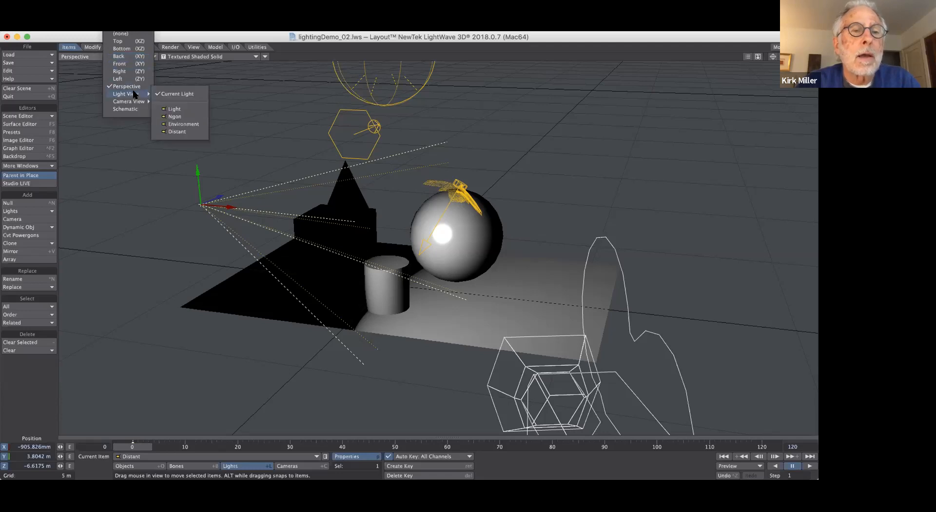
pyautogui.click(171, 93)
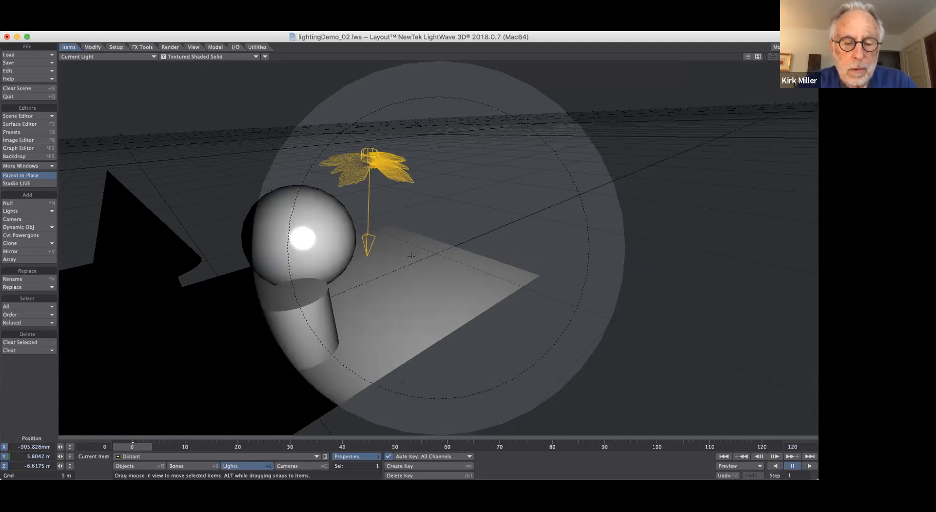
pyautogui.moveTo(411, 256); pyautogui.dragTo(370, 241)
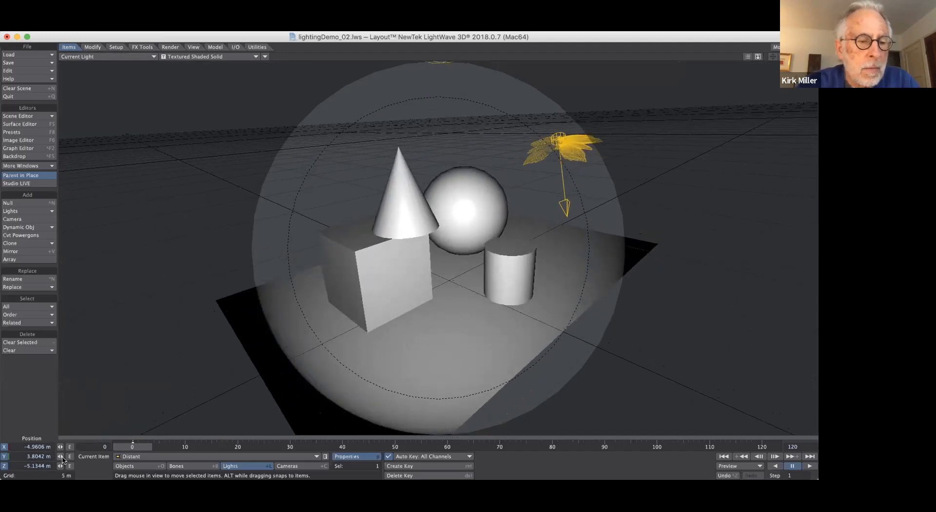
pyautogui.moveTo(371, 240); pyautogui.dragTo(370, 212, button='right')
pyautogui.moveTo(60, 457); pyautogui.dragTo(60, 457)
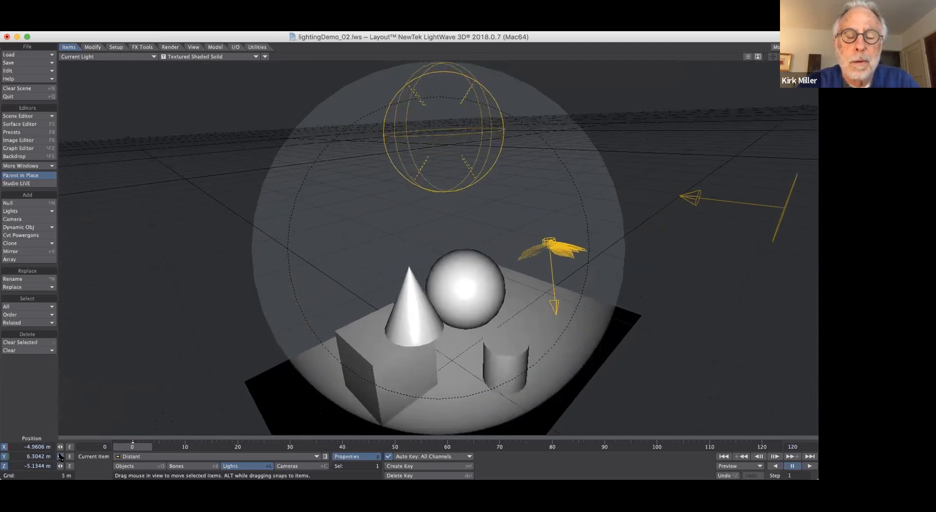
# Rotate the spotlight to about 42.1° heading and 39.3° pitch, and fine-tune its cone and soft edge angles
pyautogui.press('y')
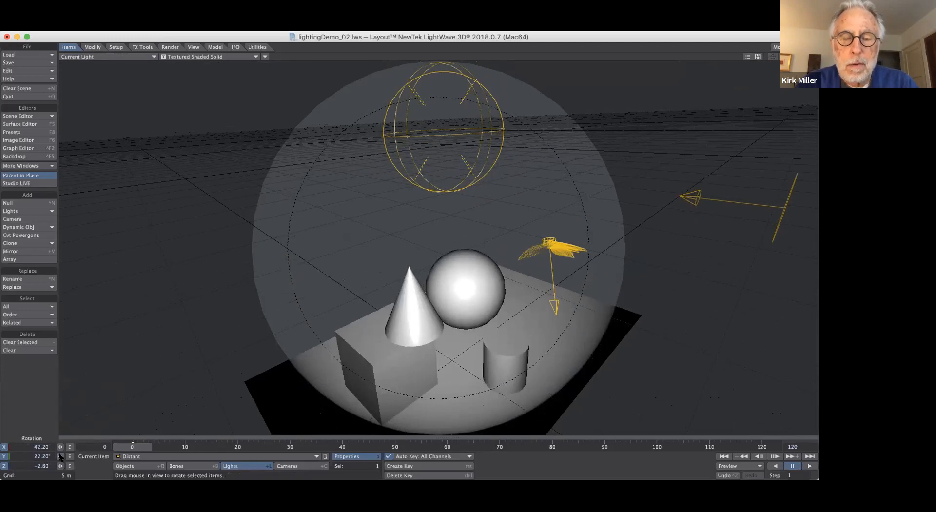
pyautogui.moveTo(410, 337); pyautogui.dragTo(411, 385)
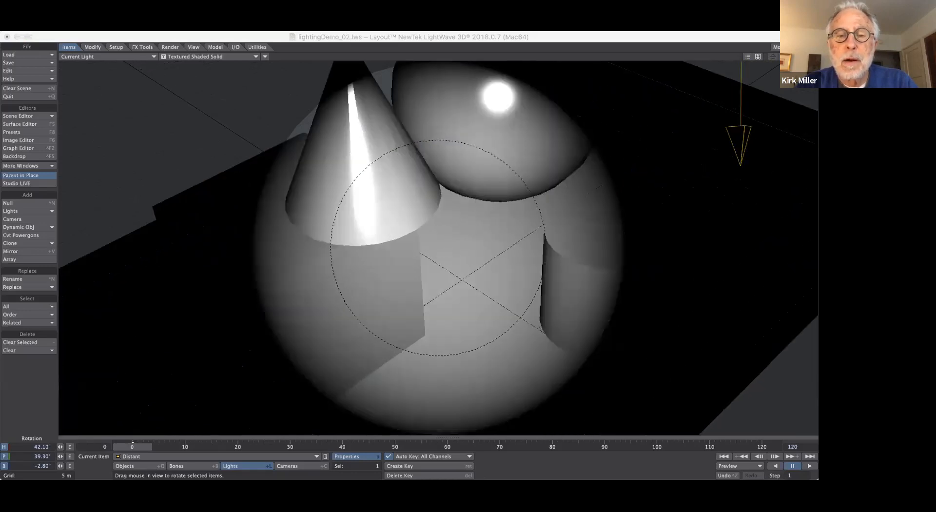
pyautogui.moveTo(801, 56); pyautogui.dragTo(786, 57)
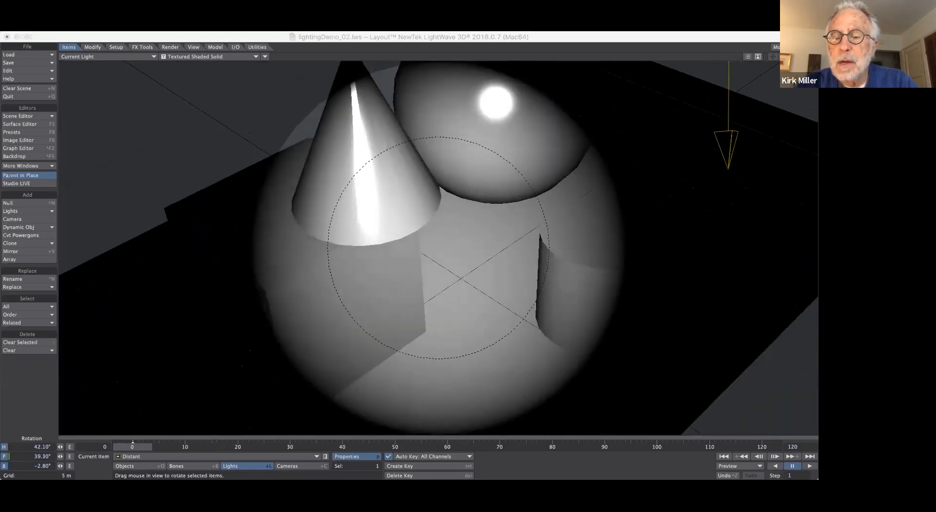
pyautogui.moveTo(801, 57)
pyautogui.mouseDown()
pyautogui.moveTo(765, 57)
pyautogui.moveTo(800, 56)
pyautogui.mouseUp()
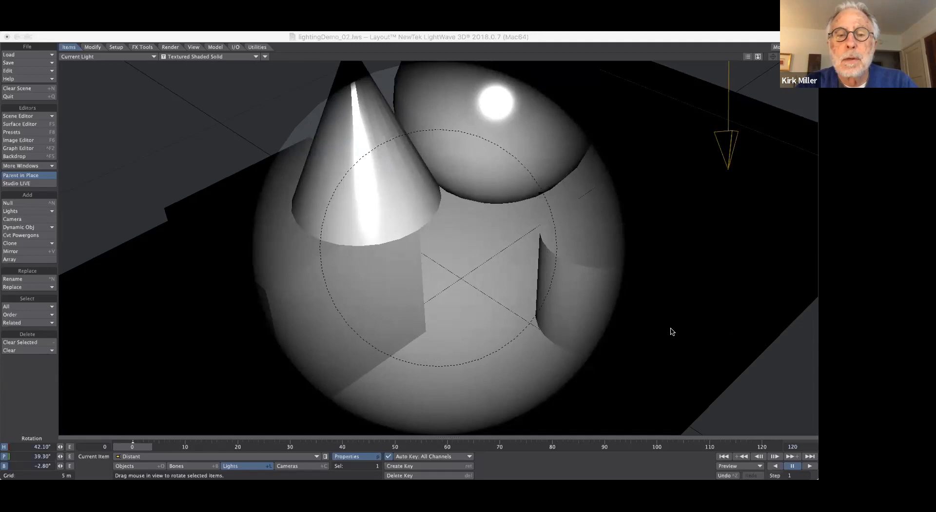
# Show the scene through the current camera with VPR display
pyautogui.click(123, 57)
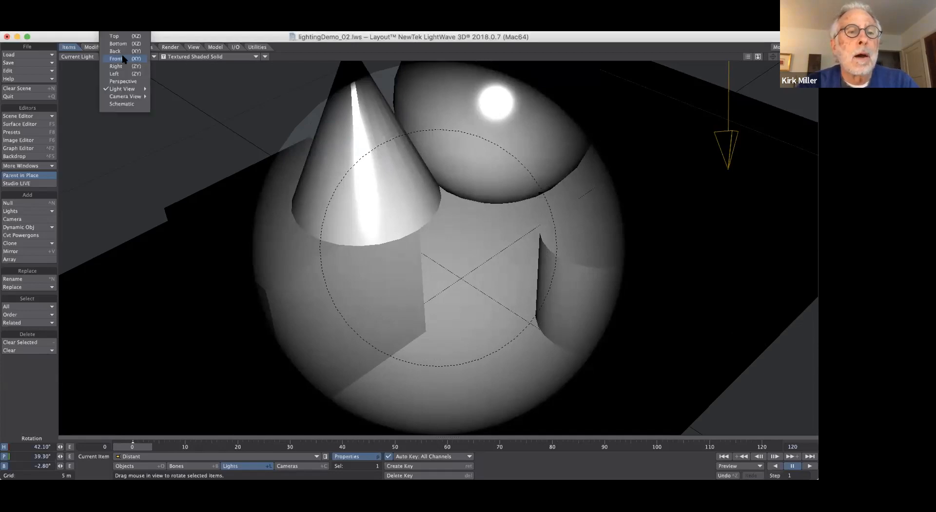
pyautogui.click(124, 97)
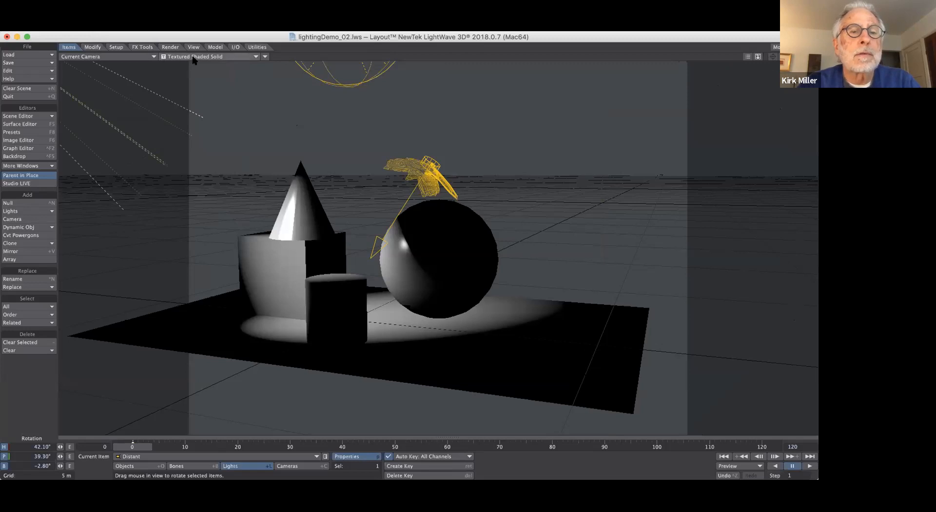
pyautogui.click(195, 58)
pyautogui.click(185, 89)
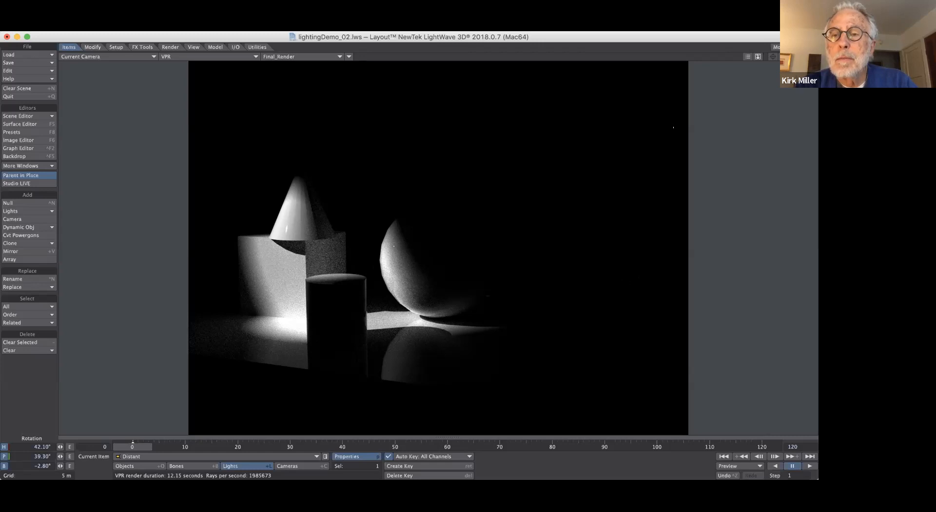
pyautogui.click(652, 104)
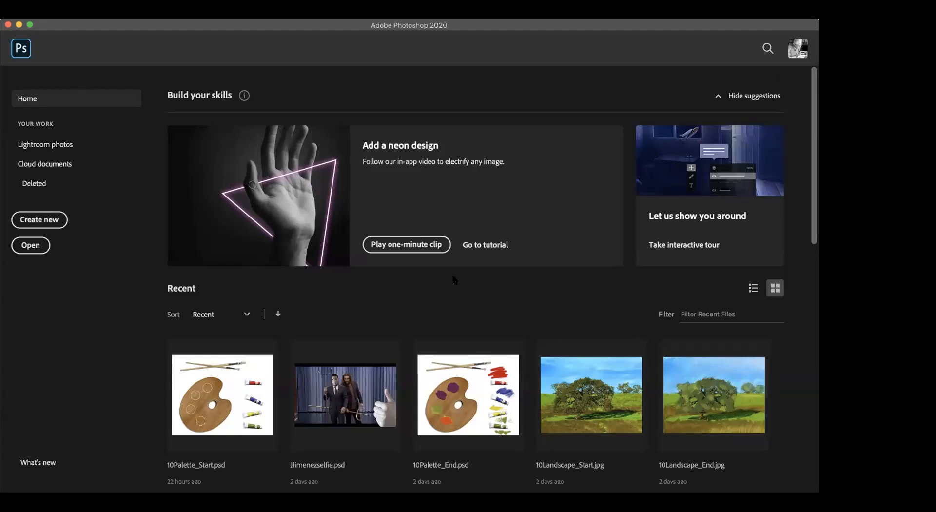
# Switch to Photoshop and start a new document with its dimensions measured in pixels
pyautogui.click(42, 220)
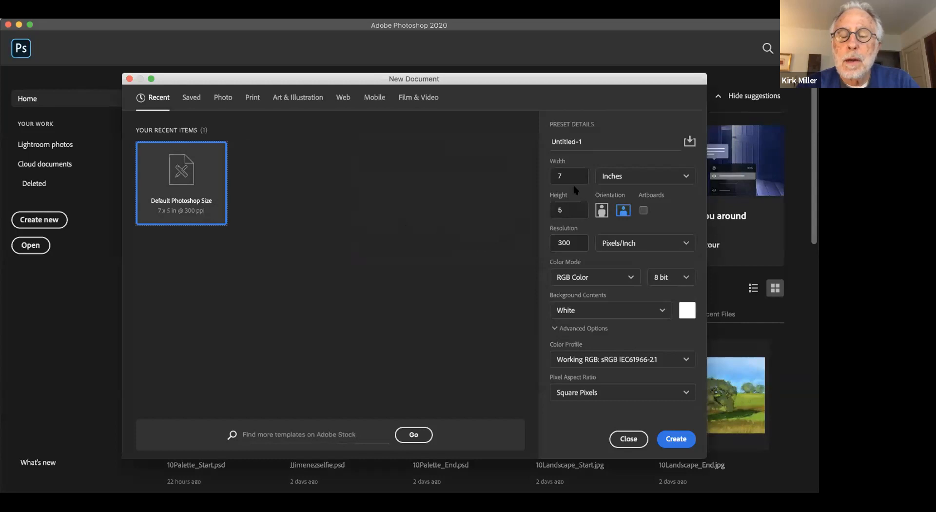
pyautogui.doubleClick(567, 174)
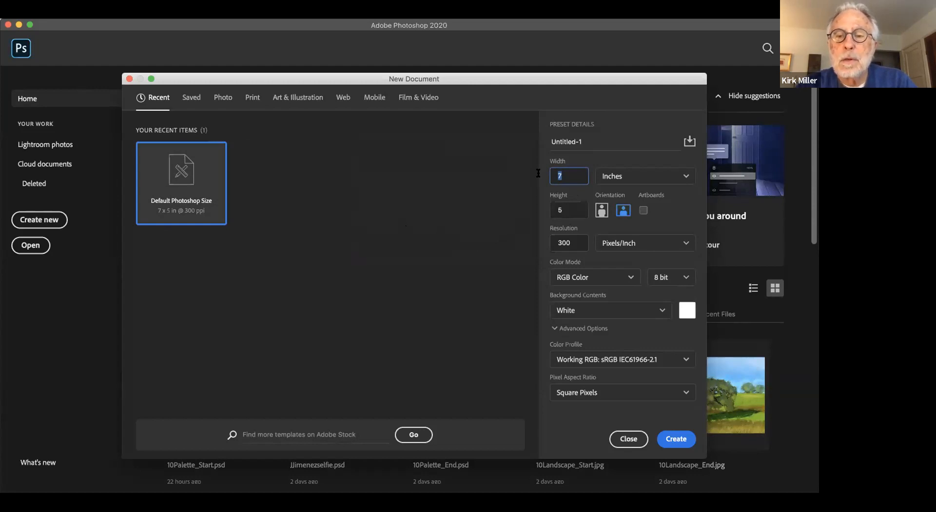
pyautogui.write('1000')
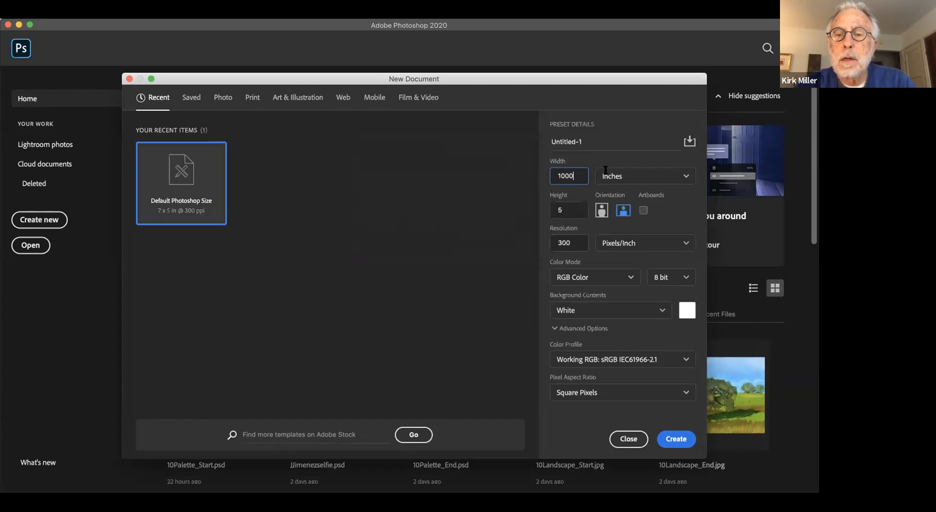
pyautogui.click(683, 175)
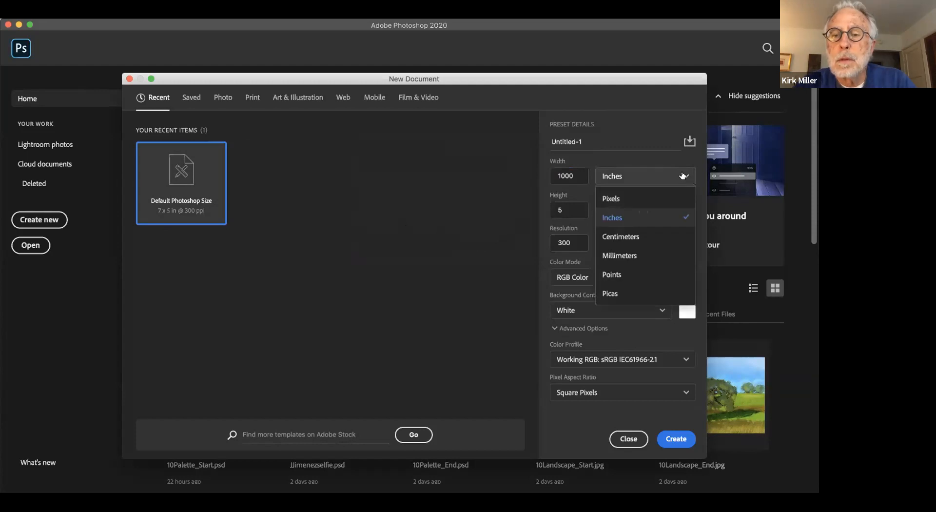
pyautogui.click(651, 198)
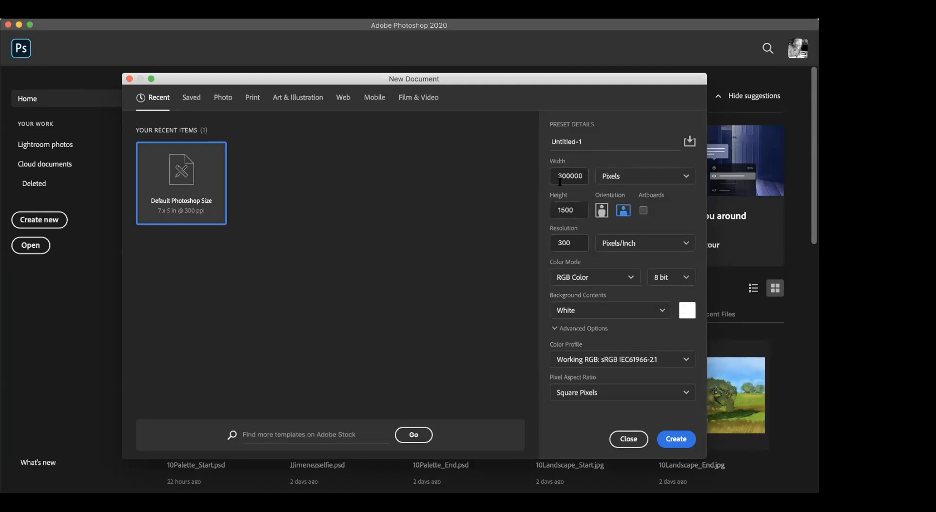
# Set the document's width and height to 512 pixels each and create it
pyautogui.click(576, 175)
pyautogui.moveTo(583, 175); pyautogui.dragTo(543, 175)
pyautogui.doubleClick(585, 175)
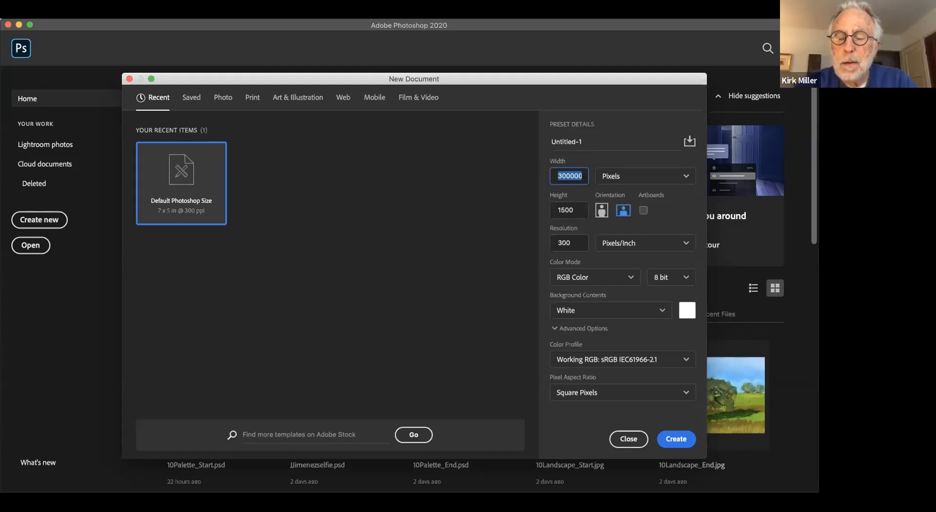
pyautogui.press('BackSpace')
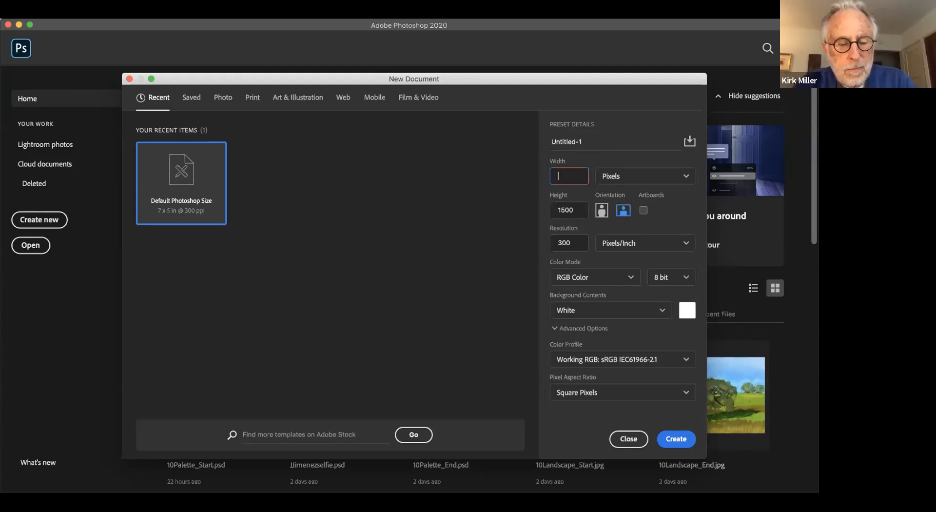
pyautogui.write('512')
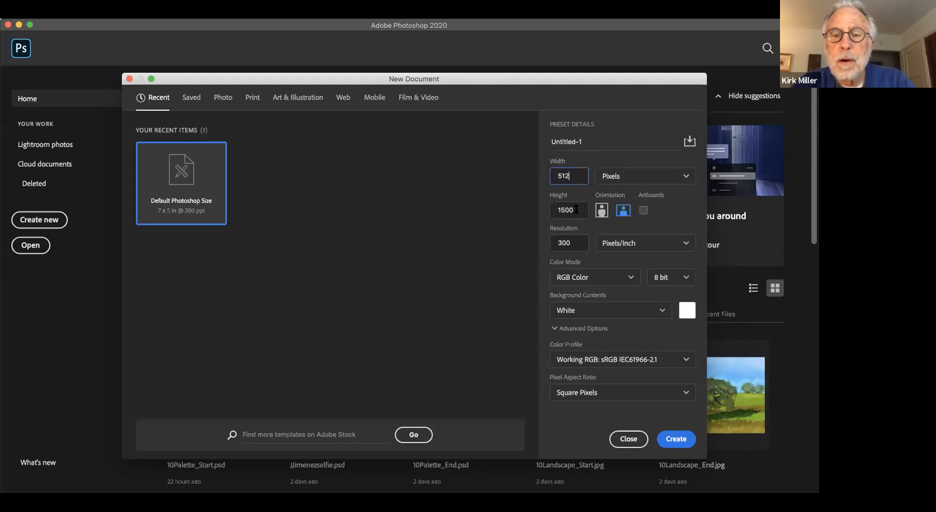
pyautogui.press('Tab')
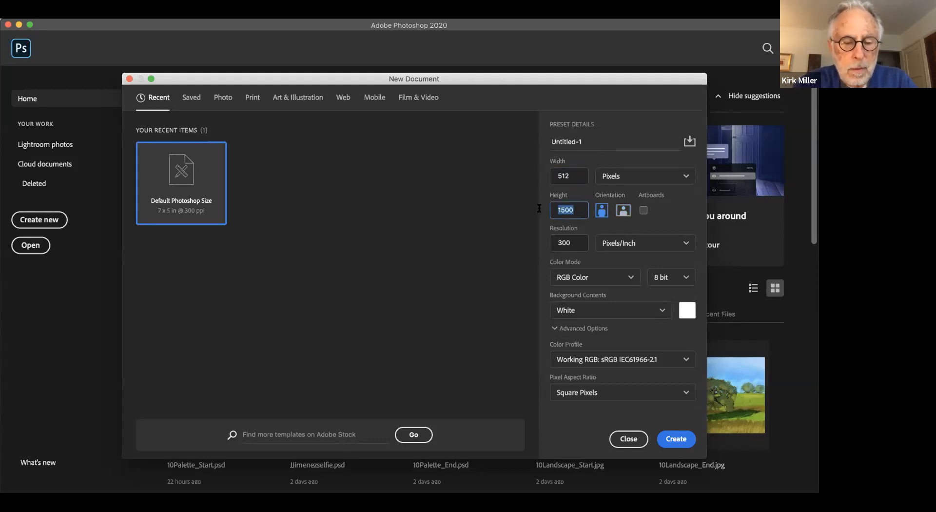
pyautogui.write('512')
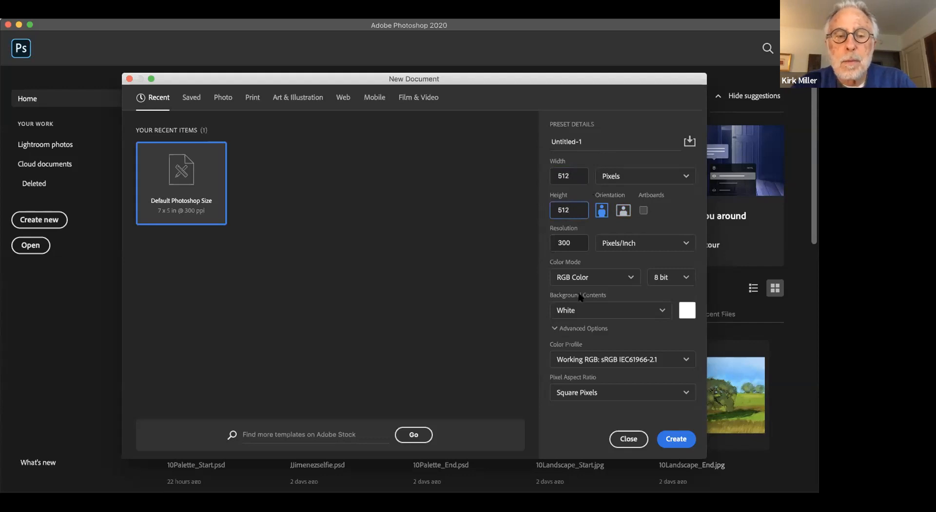
pyautogui.click(672, 436)
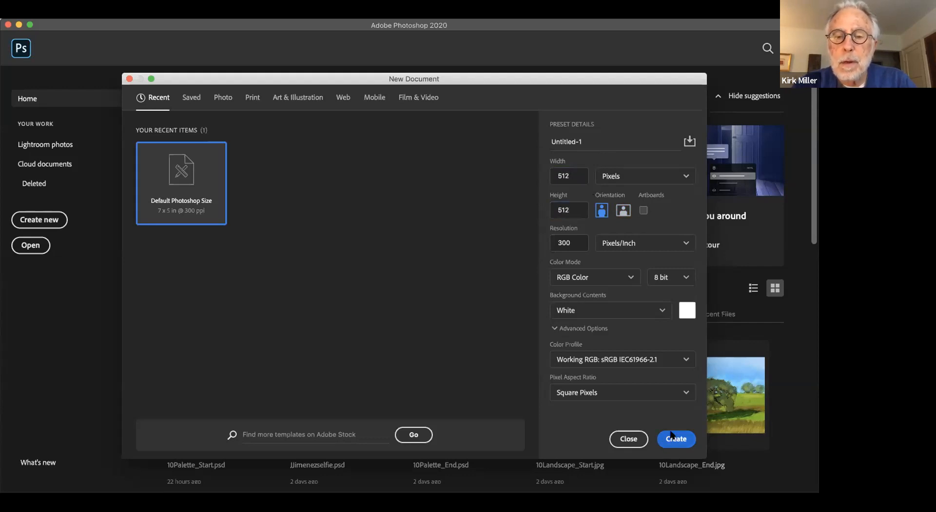
# Draw a square of about 302 px near the middle of the canvas and fill it with black (000000)
pyautogui.keyDown('alt'); pyautogui.scroll(5, 442, 327); pyautogui.keyUp('alt')
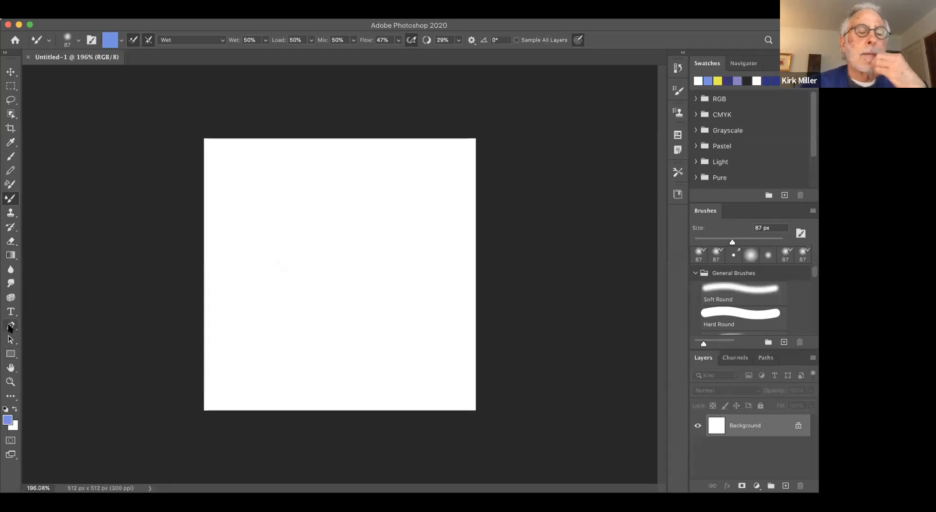
pyautogui.click(8, 352)
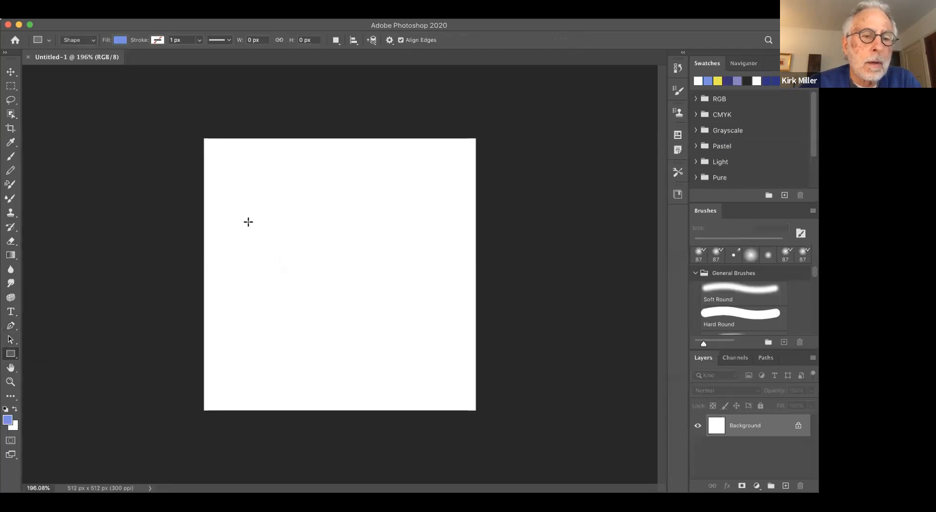
pyautogui.moveTo(257, 187); pyautogui.dragTo(418, 346)
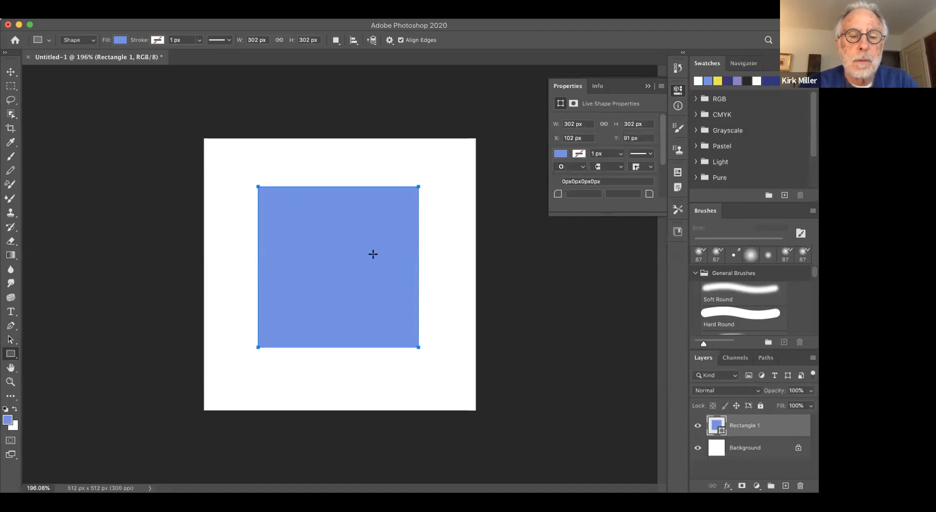
pyautogui.doubleClick(712, 424)
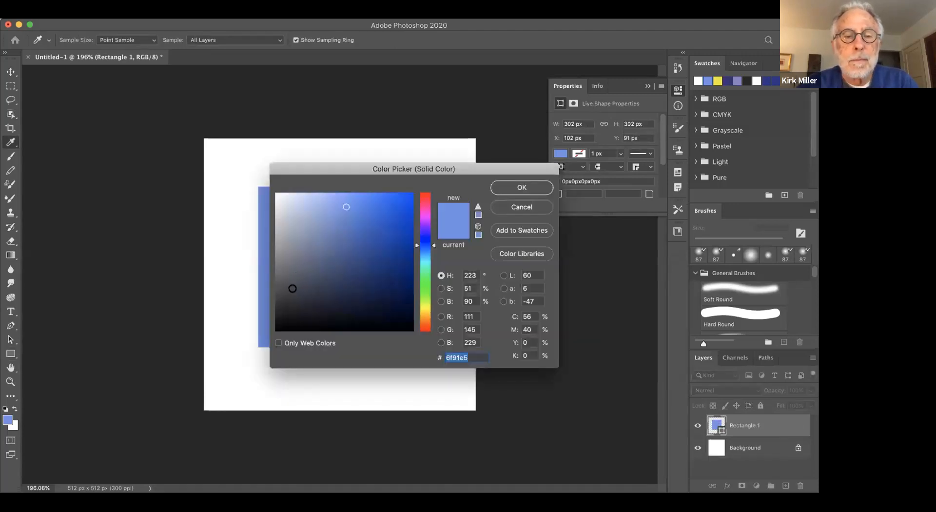
pyautogui.moveTo(293, 288); pyautogui.dragTo(277, 331)
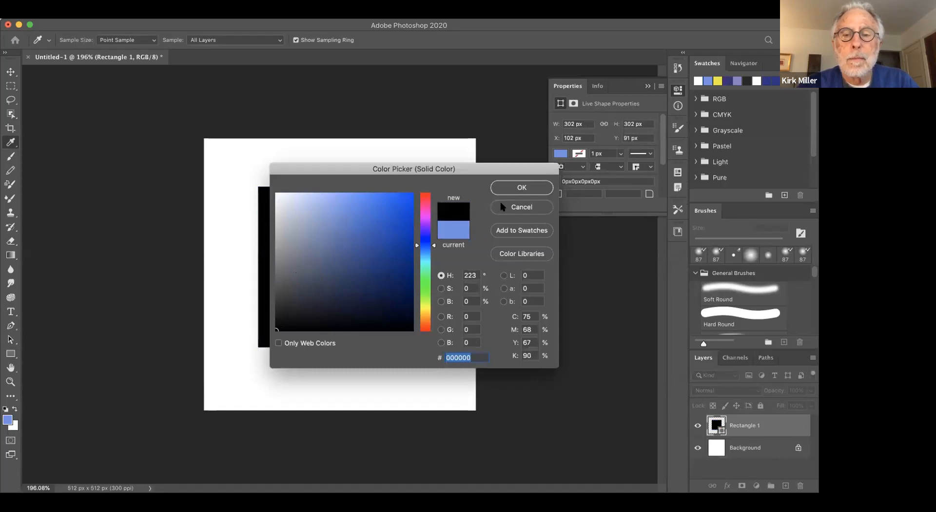
pyautogui.click(519, 188)
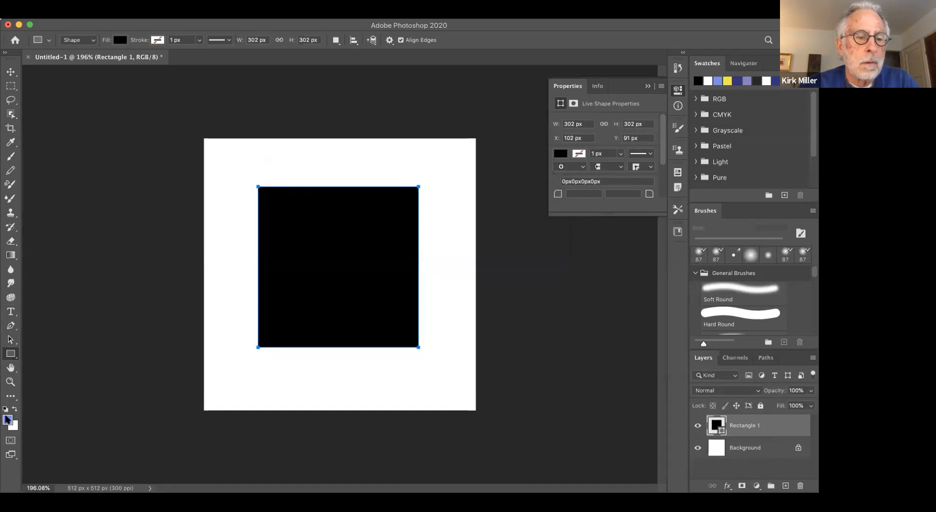
# Set the foreground color to white (ffffff)
pyautogui.click(7, 419)
pyautogui.moveTo(298, 206); pyautogui.dragTo(266, 182)
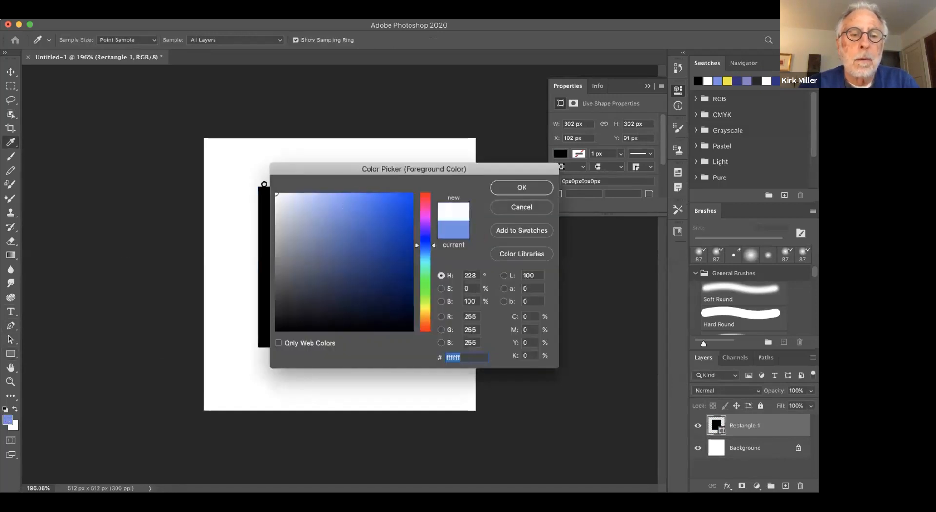
pyautogui.press('Return')
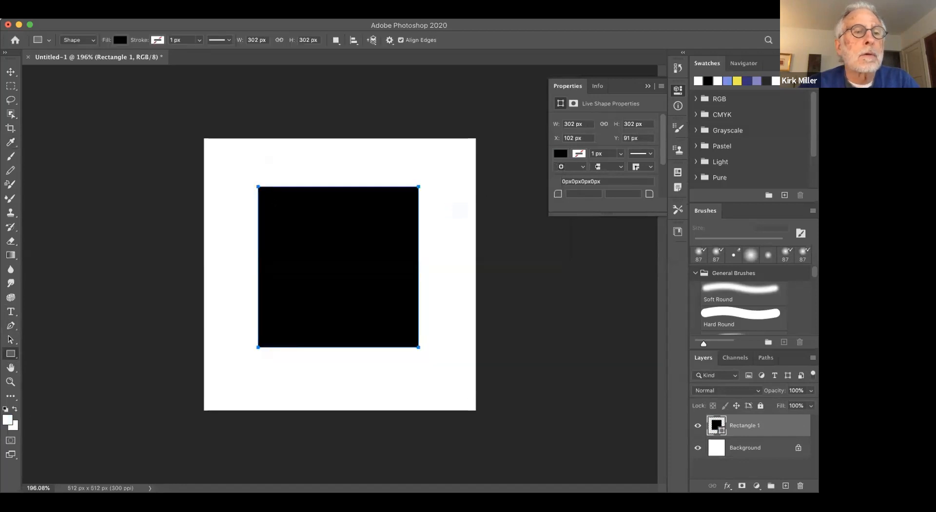
# Draw a square of about 112 px in the upper-left part of the black square and fill it with white
pyautogui.moveTo(274, 204); pyautogui.dragTo(333, 264)
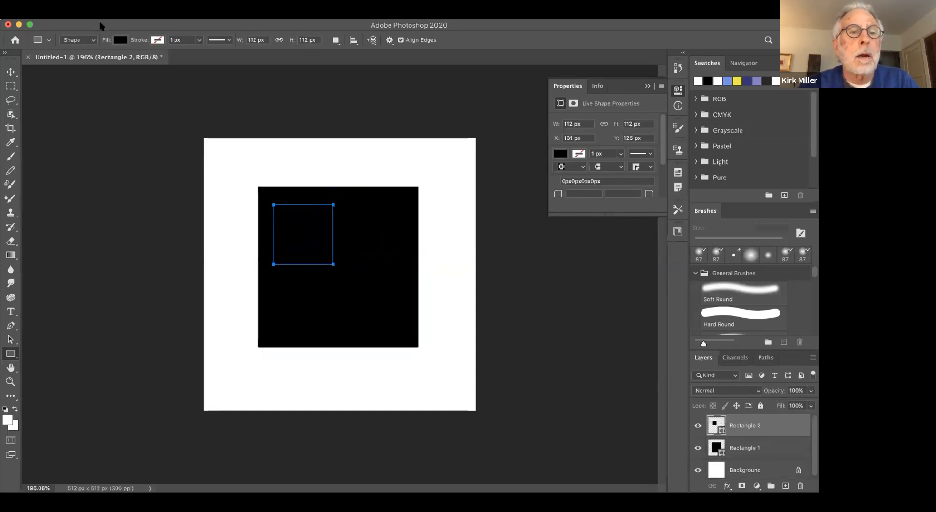
pyautogui.click(120, 40)
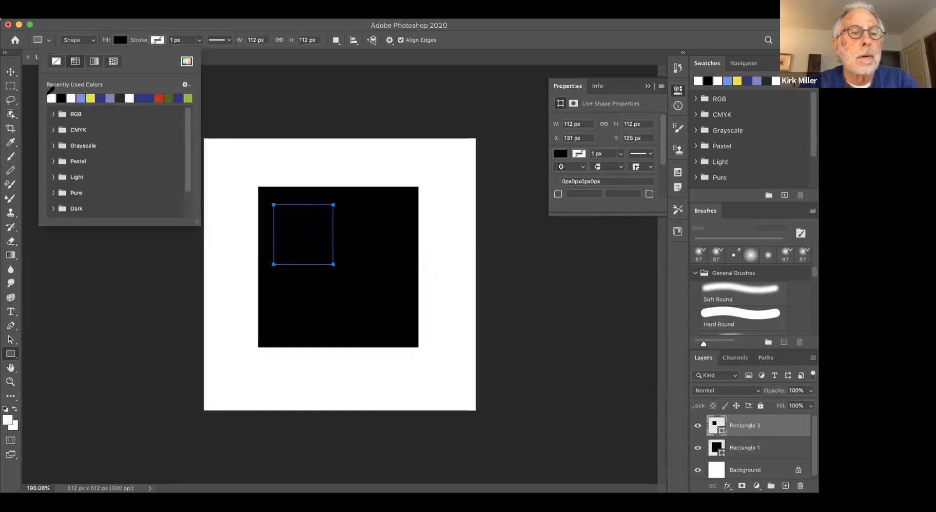
pyautogui.click(51, 98)
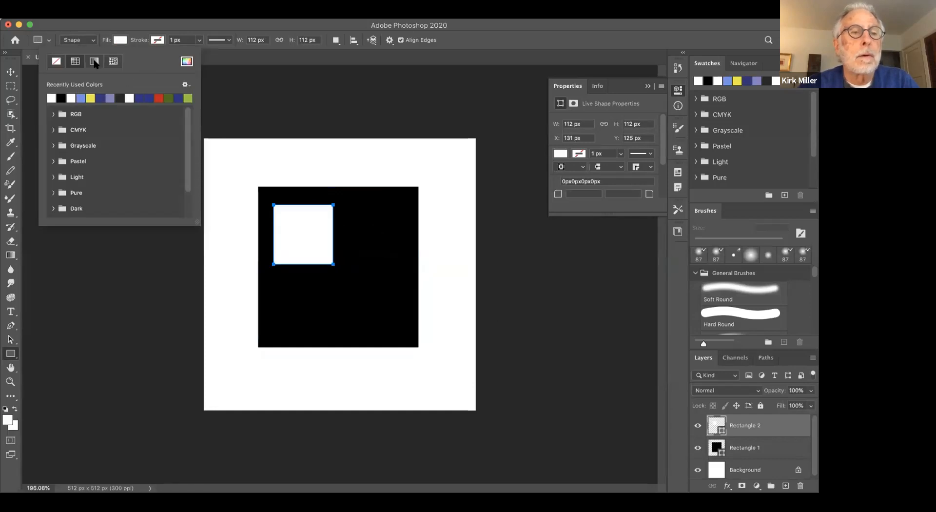
pyautogui.click(243, 84)
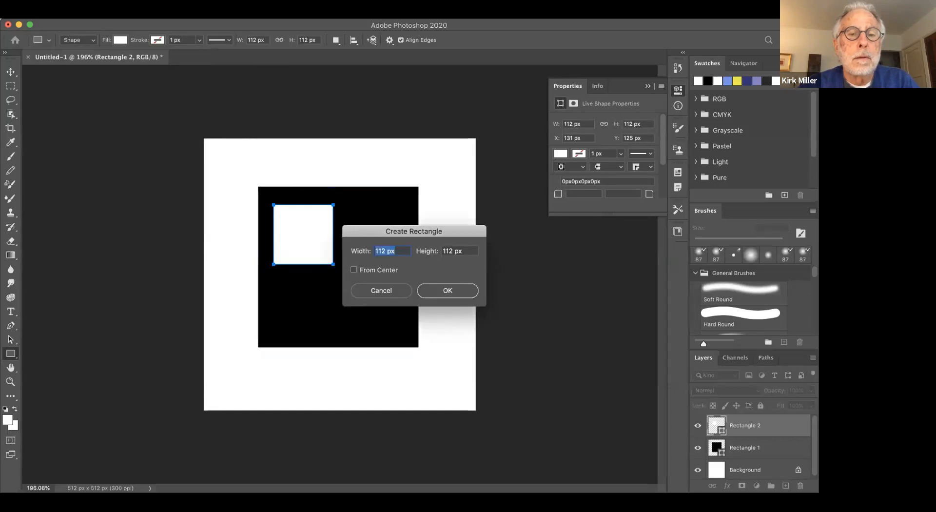
pyautogui.click(373, 288)
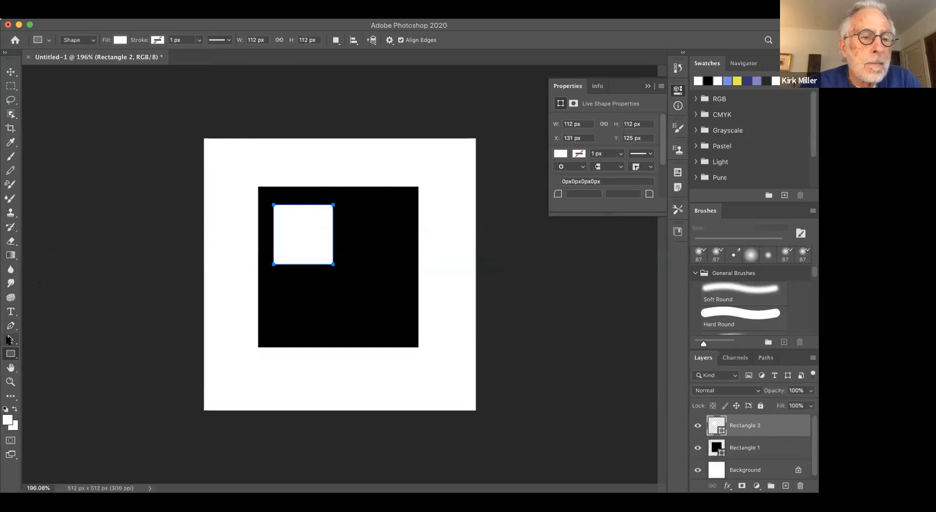
# Duplicate the white square into a two-by-two grid of window panes and nudge the lower-right pane 2 px left
pyautogui.click(9, 340)
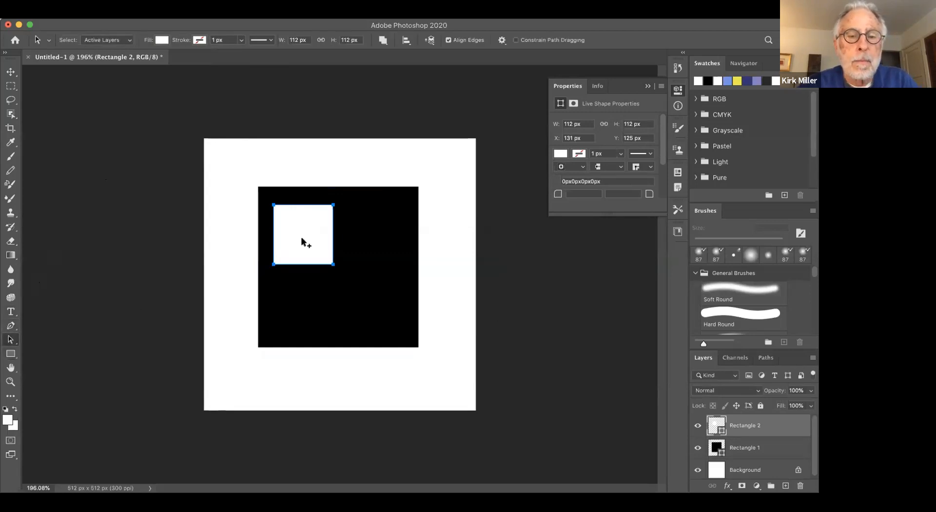
pyautogui.keyDown('alt'); pyautogui.moveTo(306, 242); pyautogui.dragTo(301, 312); pyautogui.keyUp('alt')
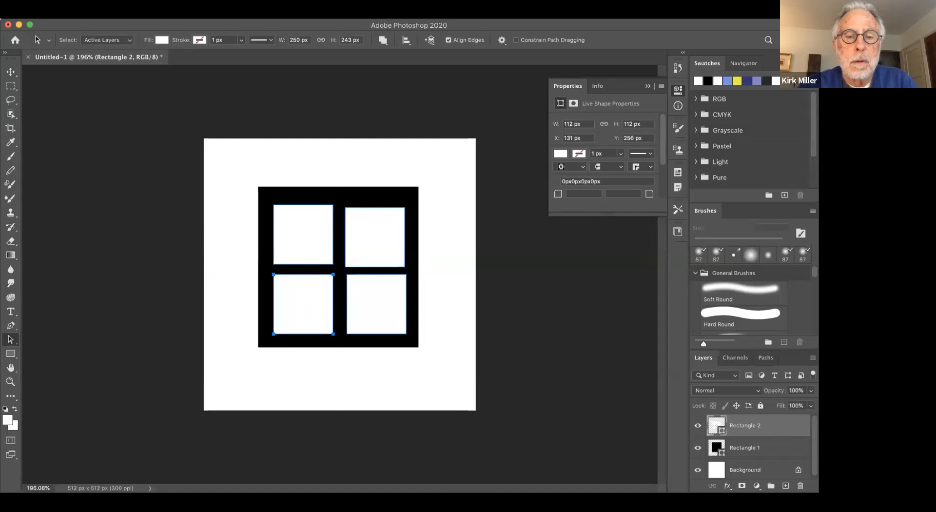
pyautogui.click(366, 308)
pyautogui.press('Left')
pyautogui.press('Left')
# Nudge the upper-right pane vertically to Y 124 px to line it up with the upper-left pane, and deselect it
pyautogui.click(373, 239)
pyautogui.press('Up')
pyautogui.press('Up')
pyautogui.press('Up')
pyautogui.press('Up')
pyautogui.press('Up')
pyautogui.press('Up')
pyautogui.press('Up')
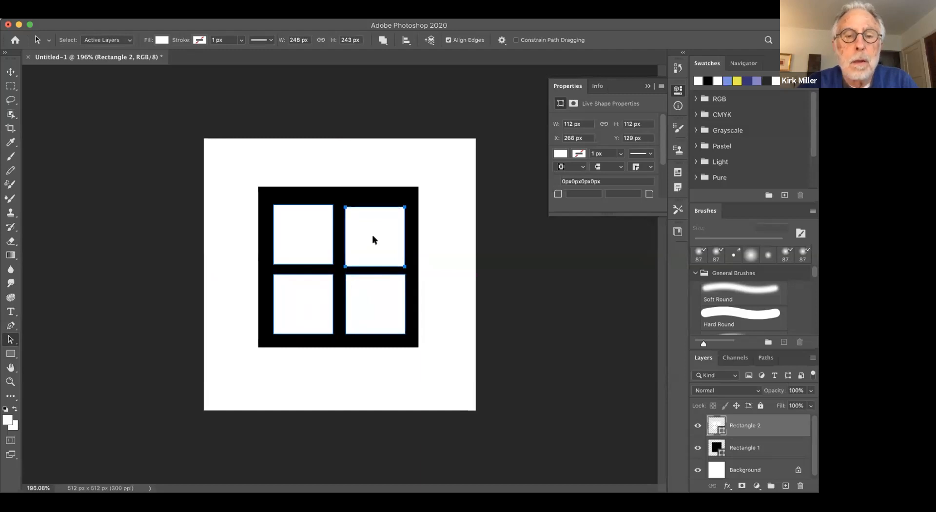
pyautogui.press('Up')
pyautogui.press('Up')
pyautogui.press('Up')
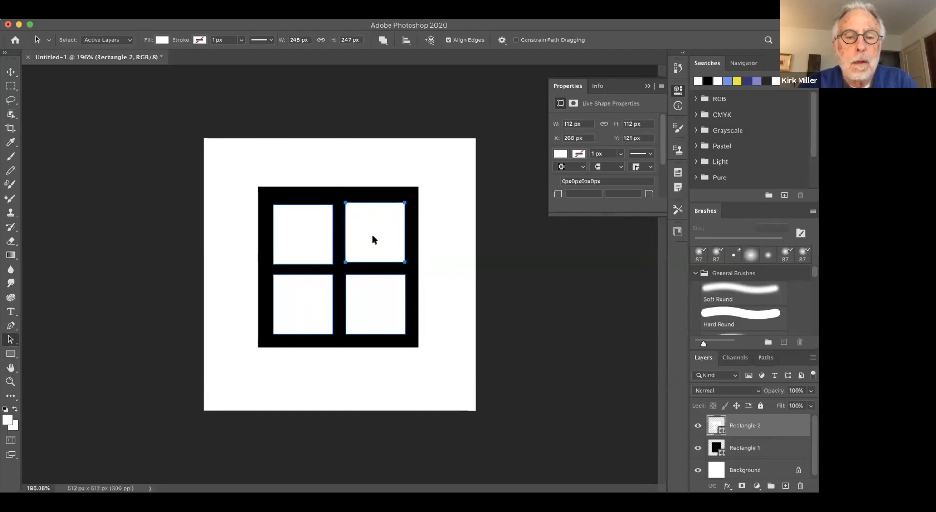
pyautogui.press('Down')
pyautogui.press('Down')
pyautogui.press('Down')
pyautogui.press('Down')
pyautogui.press('Down')
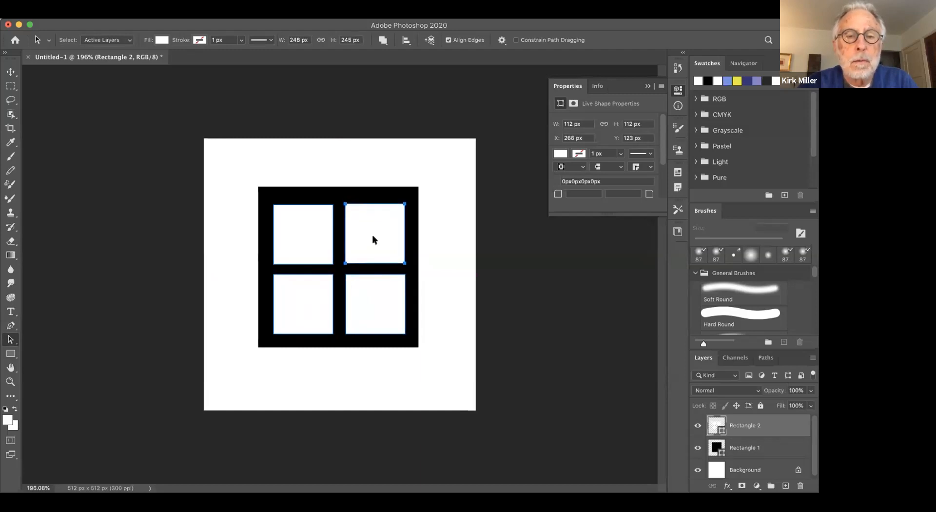
pyautogui.press('Up')
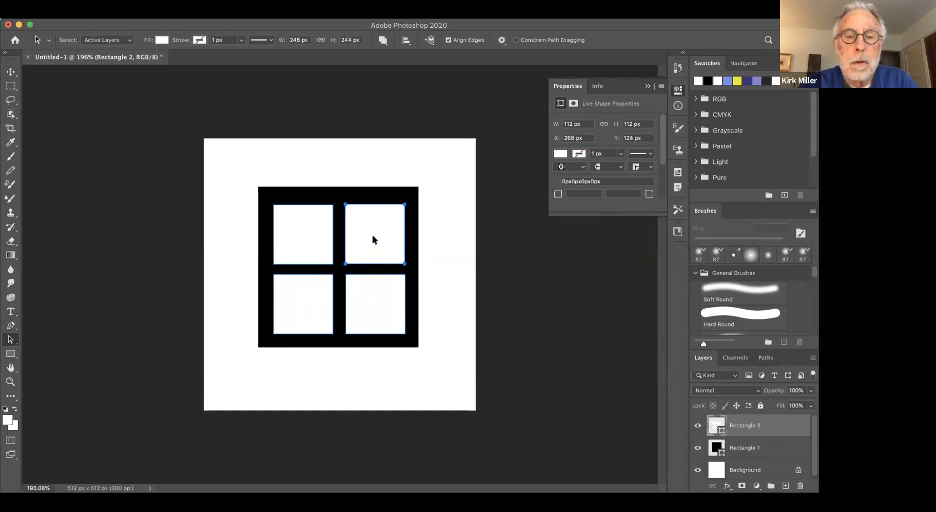
pyautogui.click(457, 290)
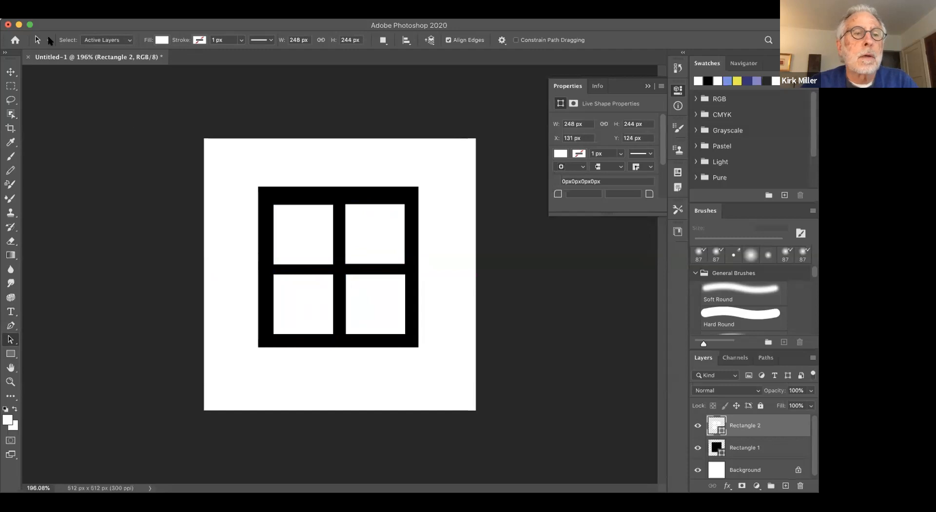
# Start saving the document as a new file on the computer, in the images folder of desktopArt195sp2020 on the Desktop
pyautogui.click(49, 10)
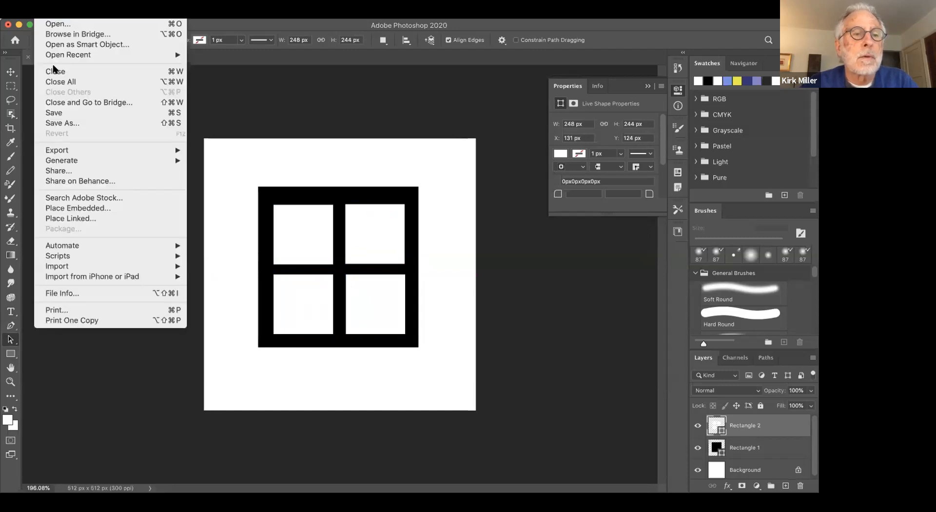
pyautogui.click(67, 123)
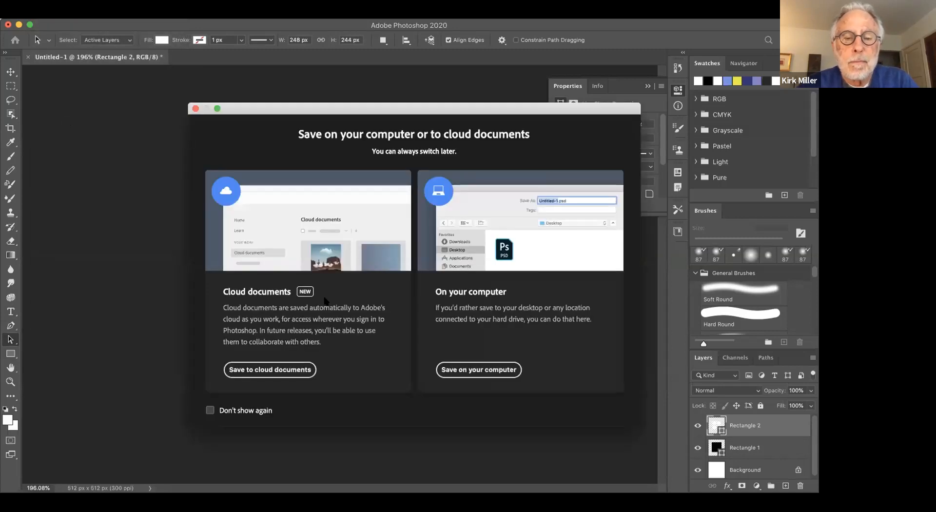
pyautogui.click(467, 371)
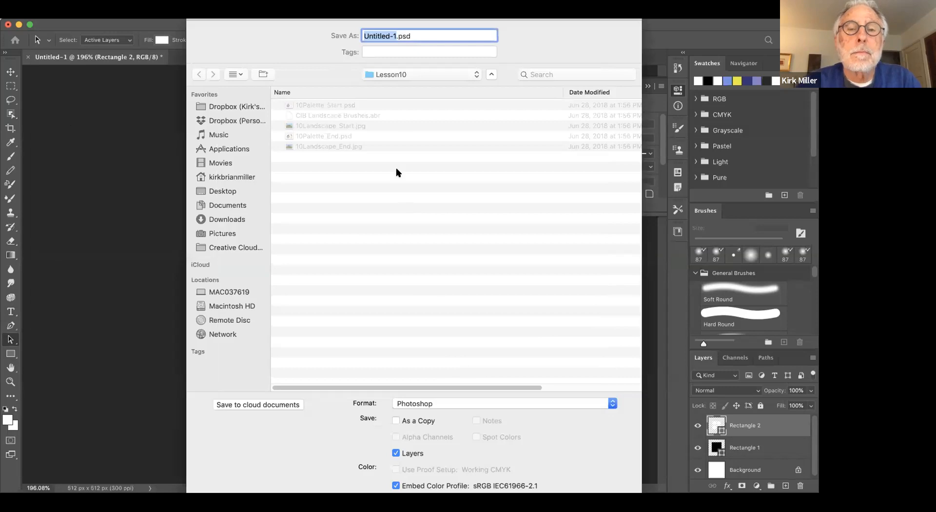
pyautogui.click(397, 73)
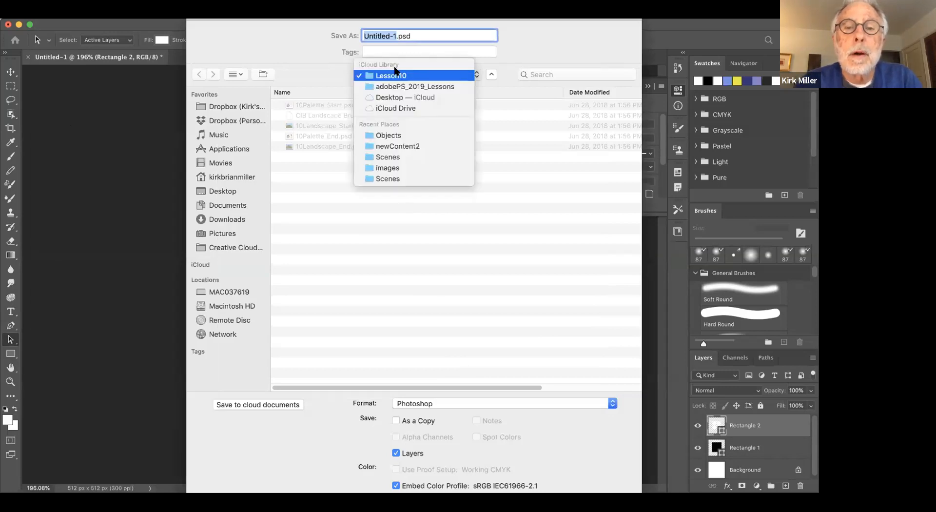
pyautogui.click(381, 97)
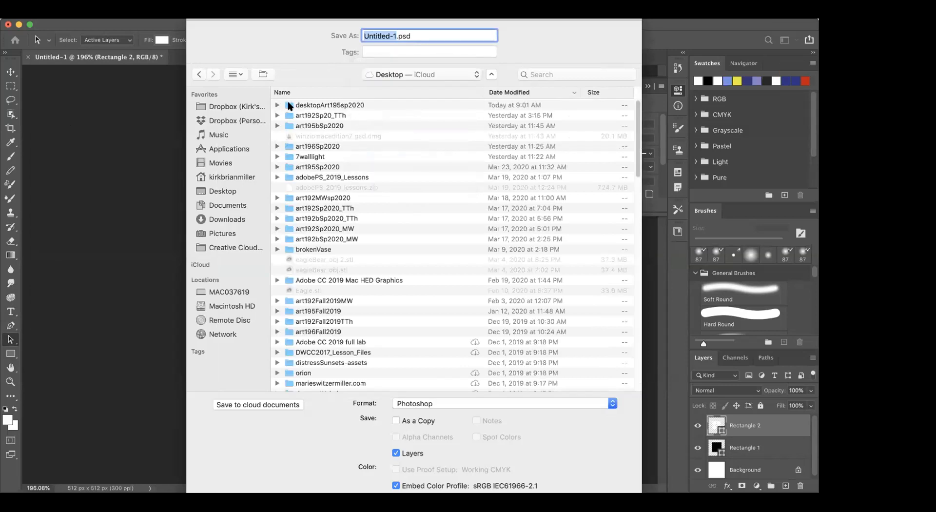
pyautogui.doubleClick(291, 105)
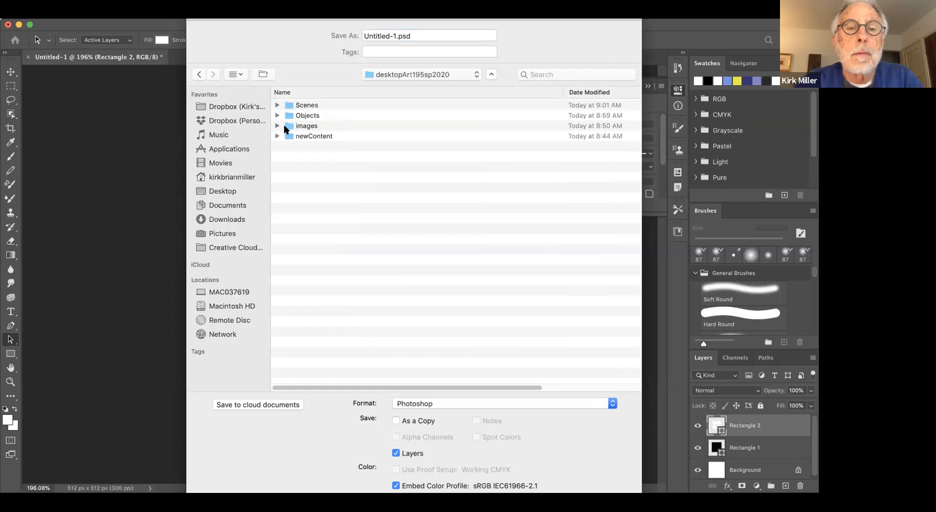
pyautogui.doubleClick(285, 125)
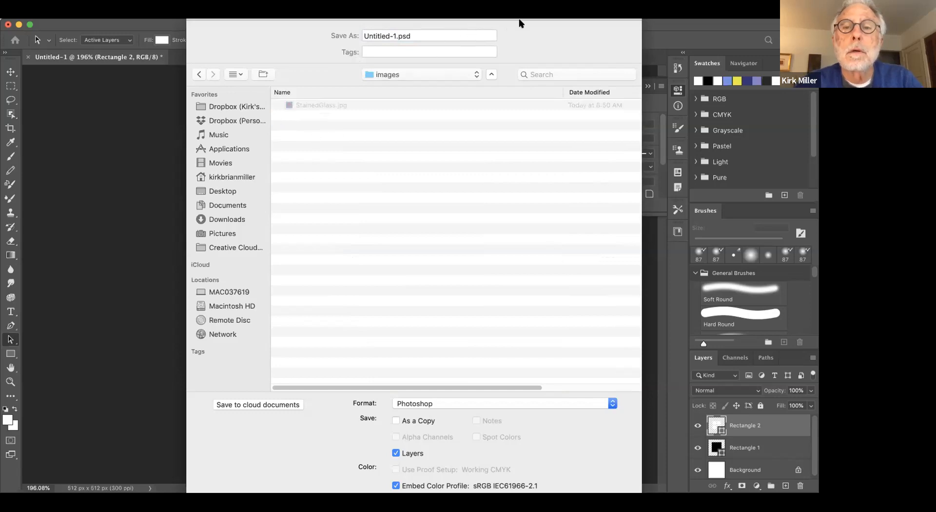
# Name the file goboWindow.psd and save it in Photoshop format with layers and Maximize Compatibility
pyautogui.moveTo(520, 24); pyautogui.dragTo(511, 55)
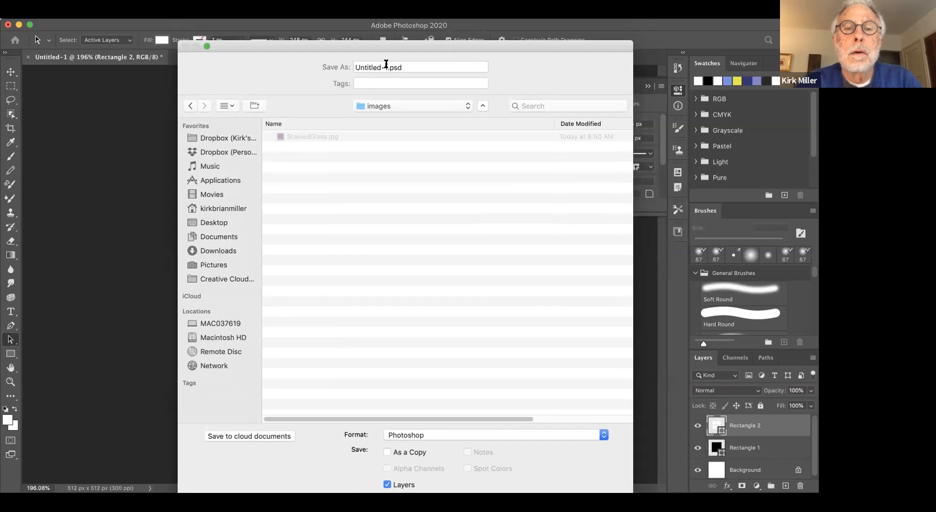
pyautogui.moveTo(387, 65); pyautogui.dragTo(335, 70)
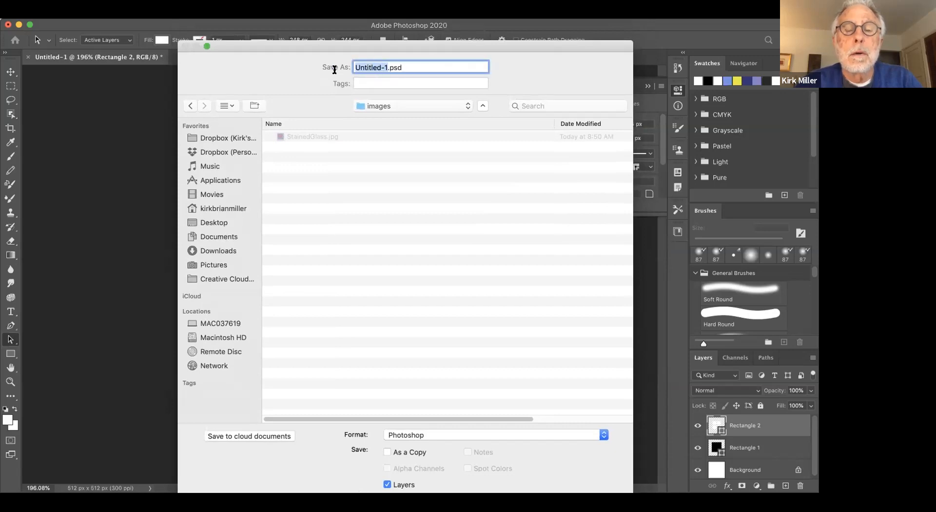
pyautogui.write('go')
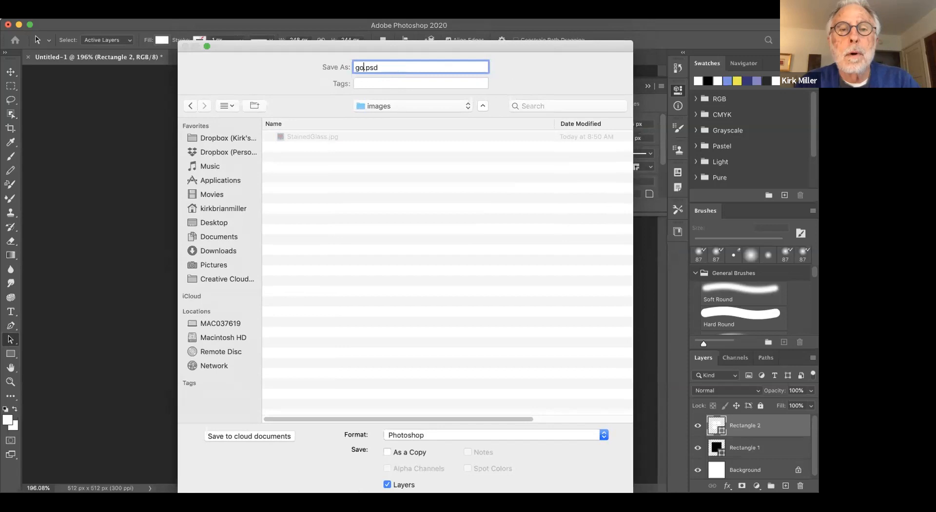
pyautogui.write('boW')
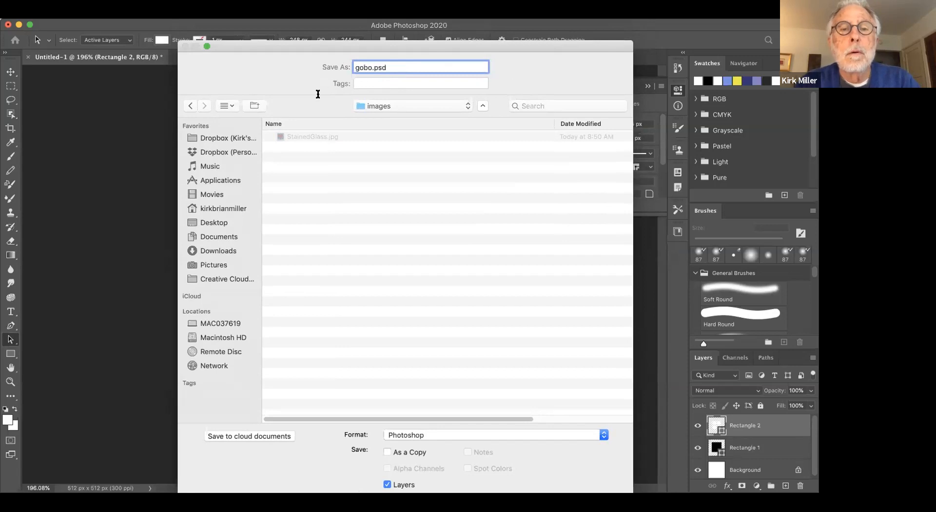
pyautogui.write('indo')
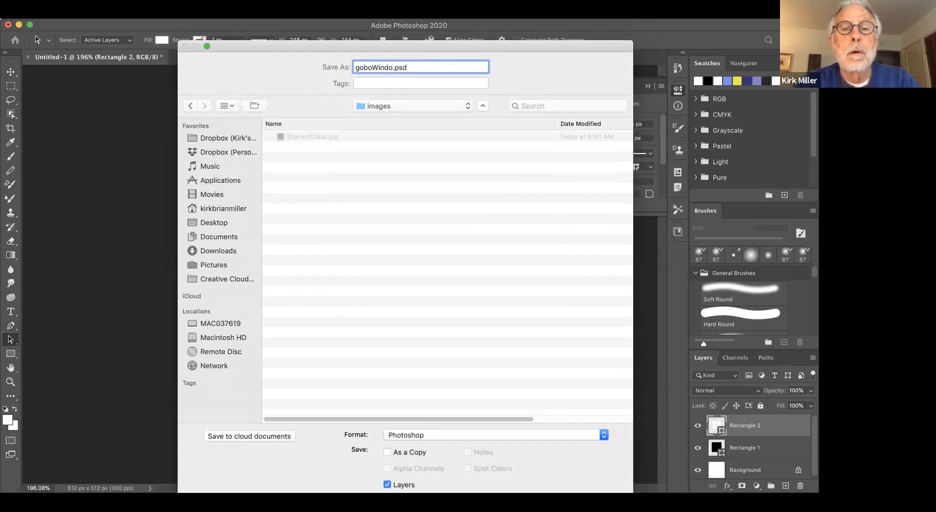
pyautogui.write('w')
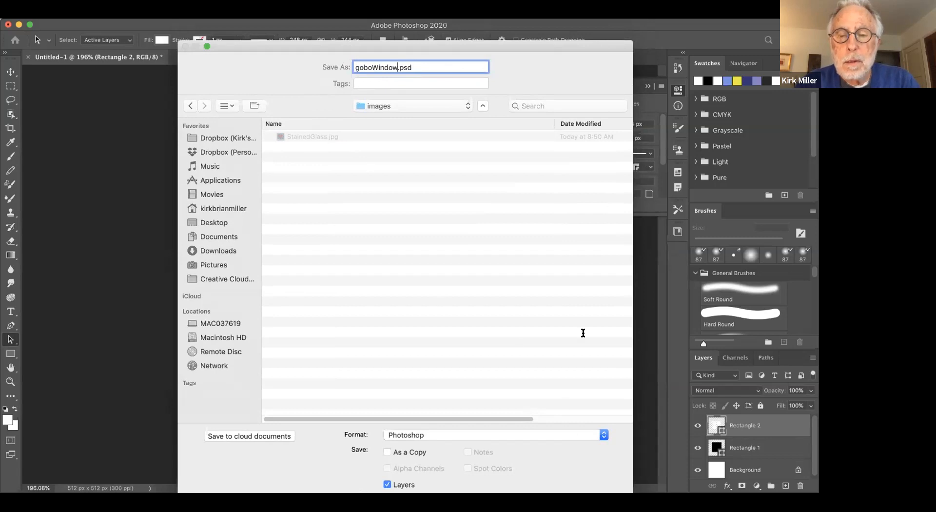
pyautogui.moveTo(610, 45); pyautogui.dragTo(610, 18)
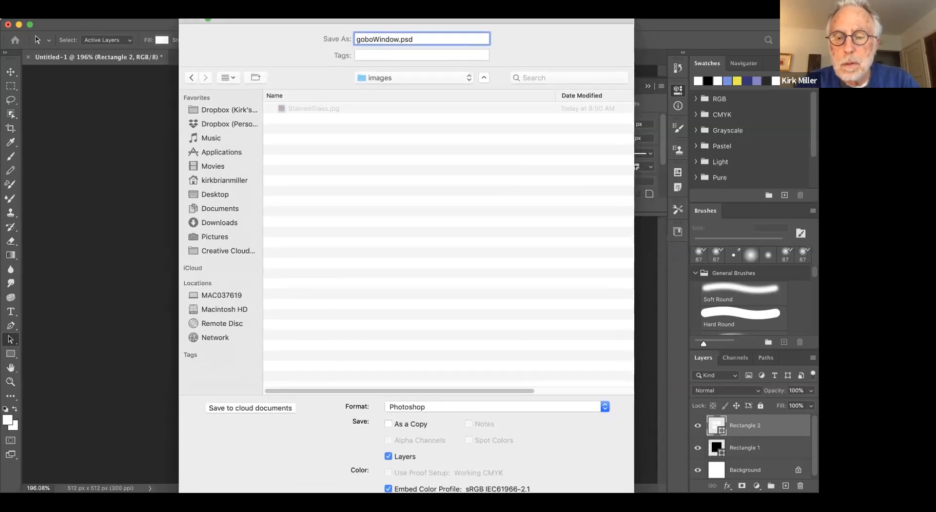
pyautogui.press('Return')
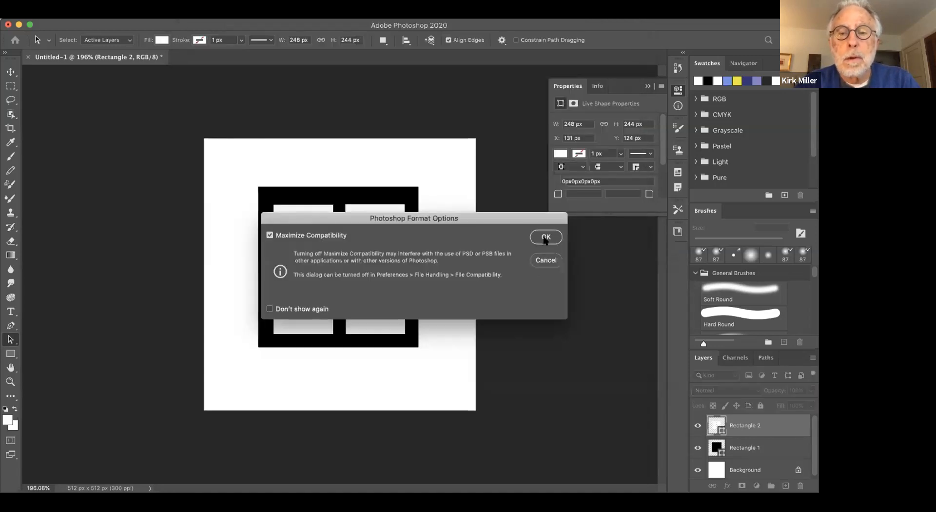
pyautogui.click(546, 237)
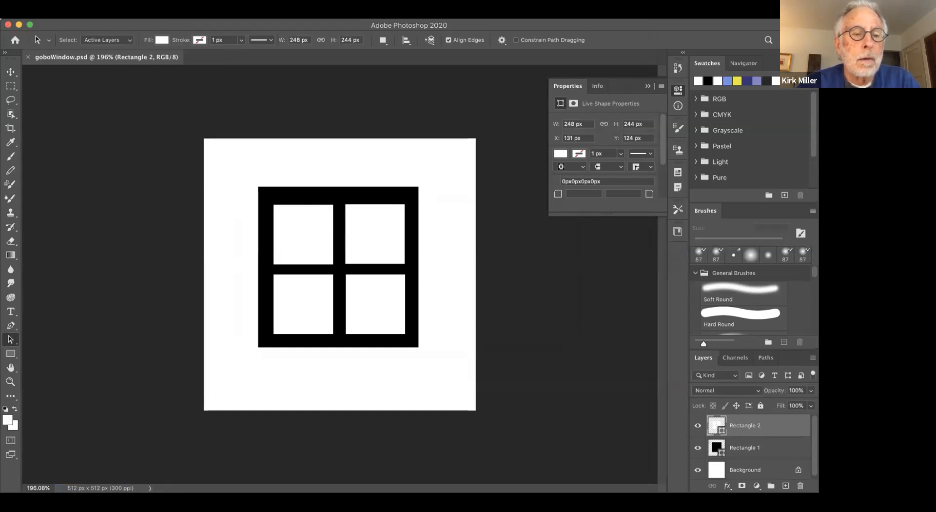
pyautogui.press('super+Tab')
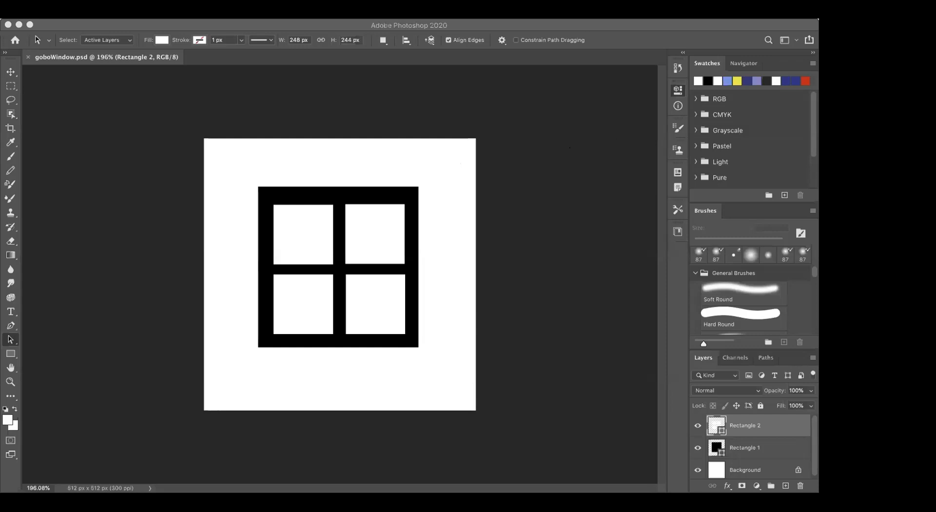
pyautogui.press('super+Tab')
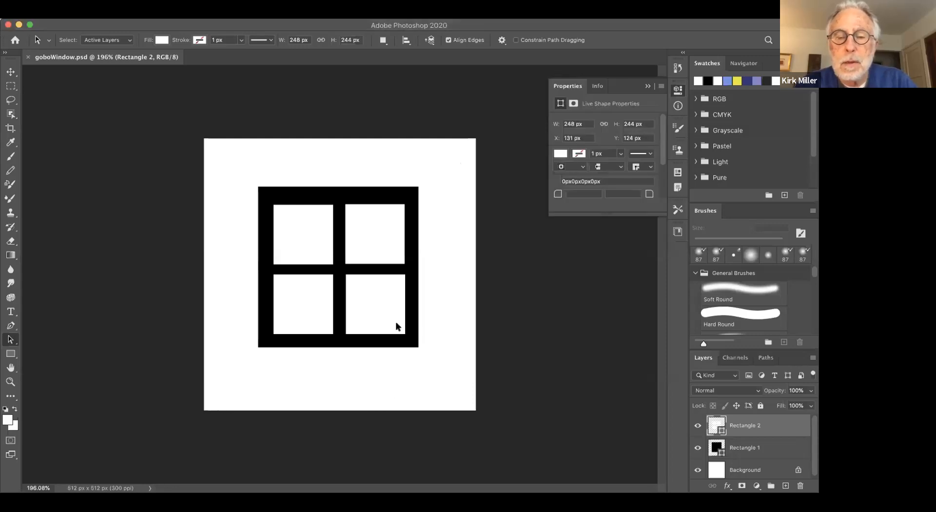
pyautogui.press('super+a')
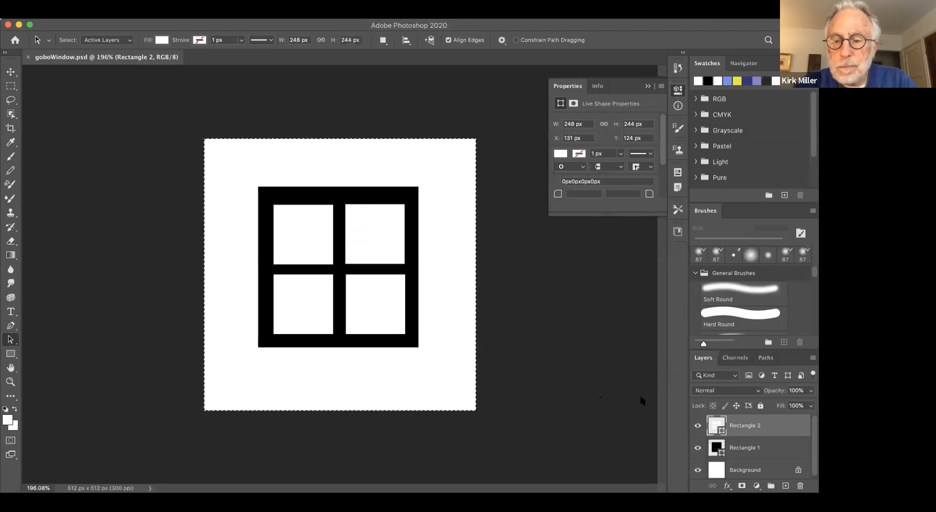
# Clear the selection and scale the black square on the Rectangle 1 layer to about 520 px so it covers the whole canvas
pyautogui.click(711, 449)
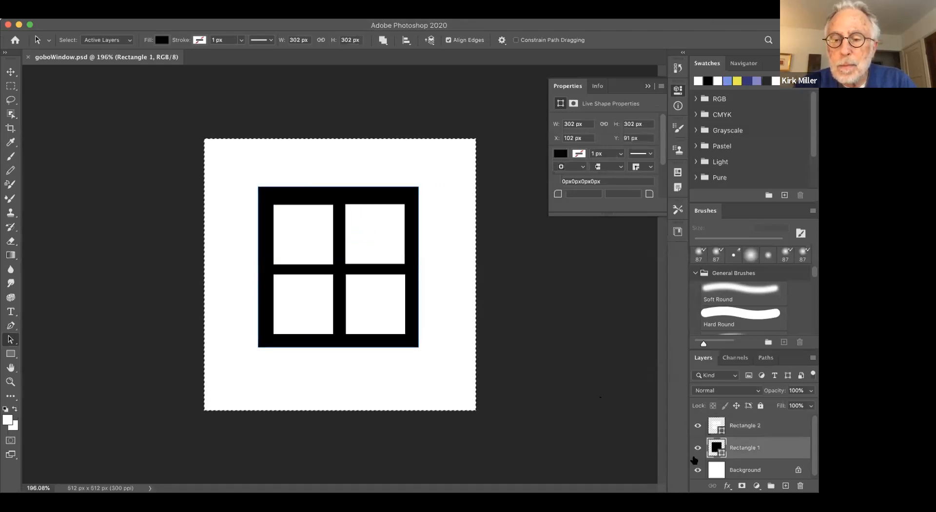
pyautogui.press('super+d')
pyautogui.press('super+a')
pyautogui.press('super+d')
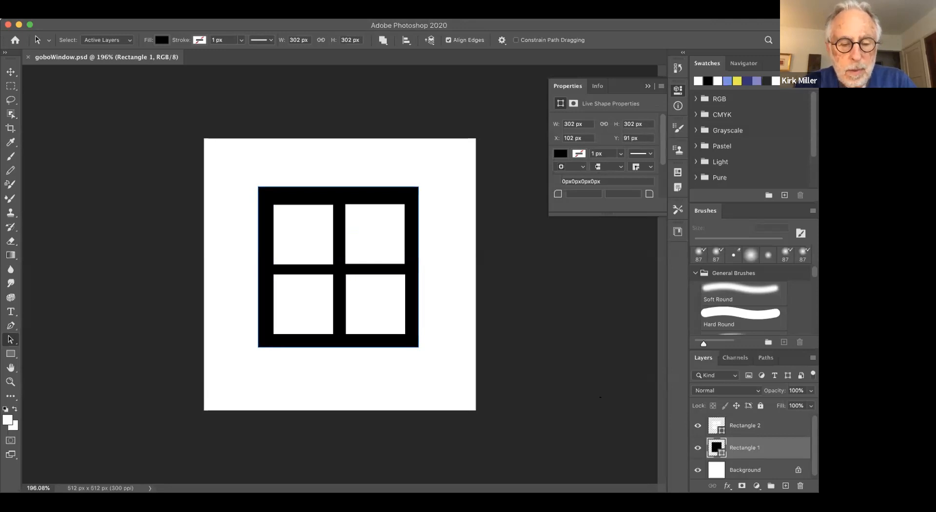
pyautogui.press('super+t')
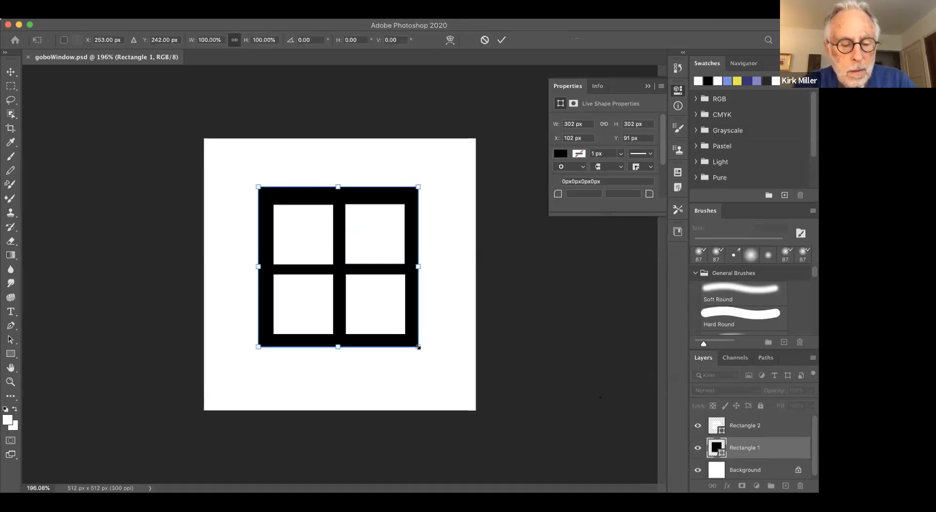
pyautogui.moveTo(418, 347); pyautogui.dragTo(467, 410)
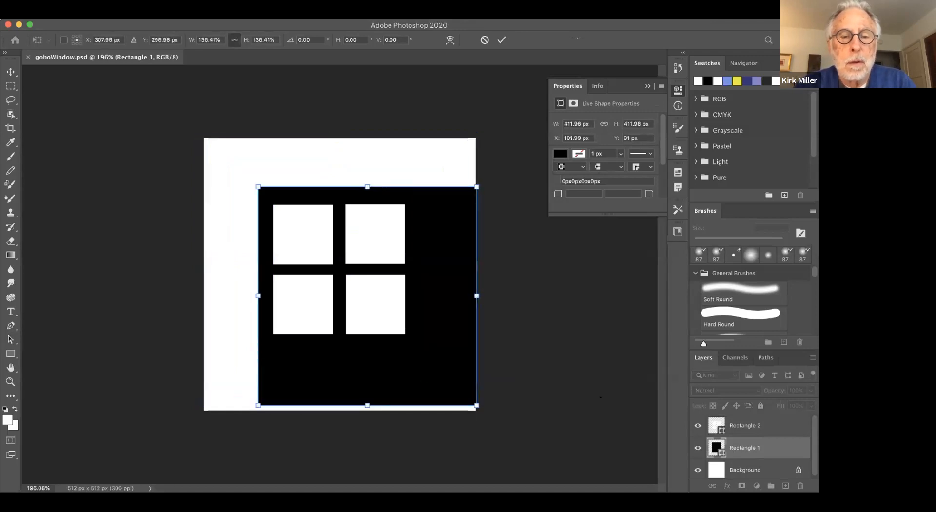
pyautogui.moveTo(258, 188); pyautogui.dragTo(190, 149)
pyautogui.moveTo(208, 270); pyautogui.dragTo(203, 267)
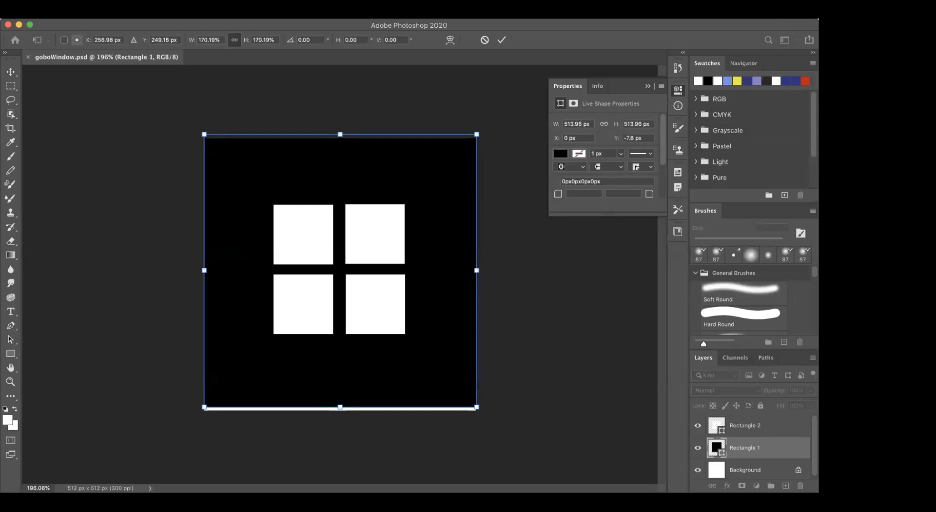
pyautogui.moveTo(339, 410); pyautogui.dragTo(336, 412)
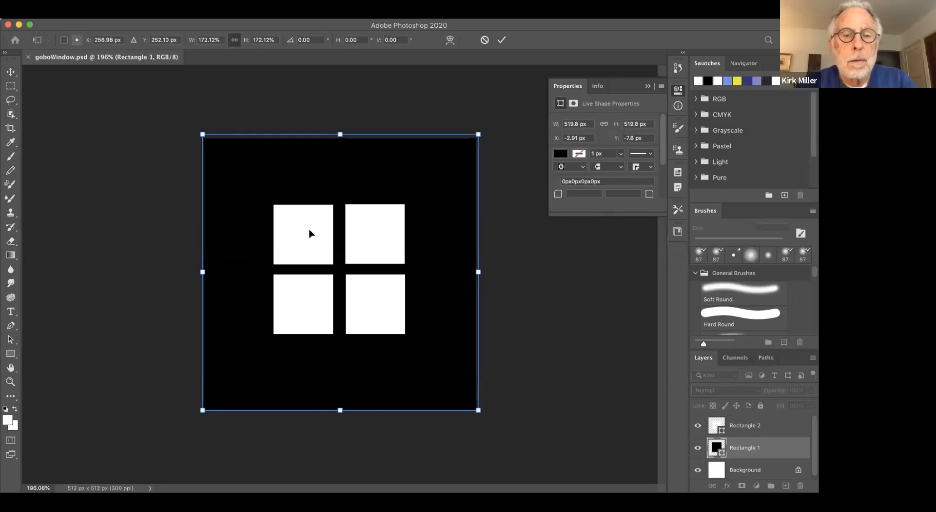
pyautogui.click(522, 264)
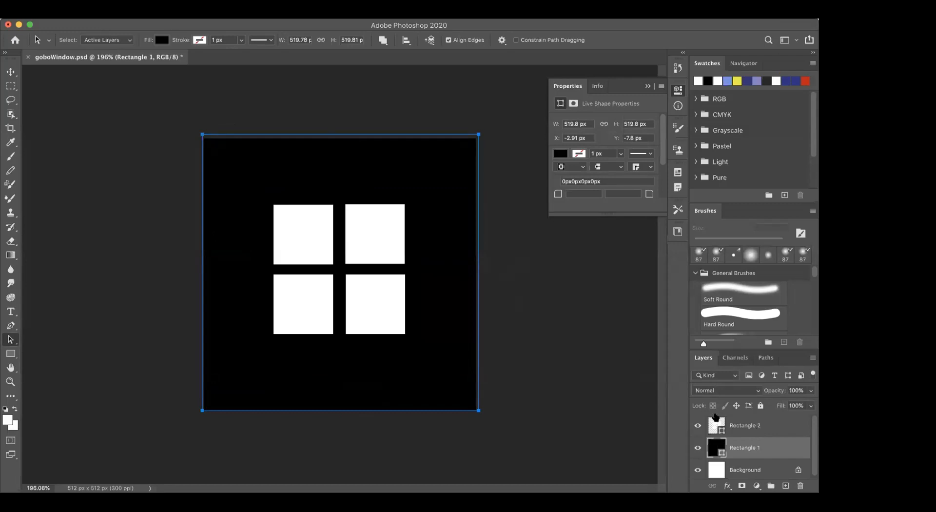
# Enlarge the four white panes on the Rectangle 2 layer from their center to about 421 by 413 px, and save the file
pyautogui.click(717, 425)
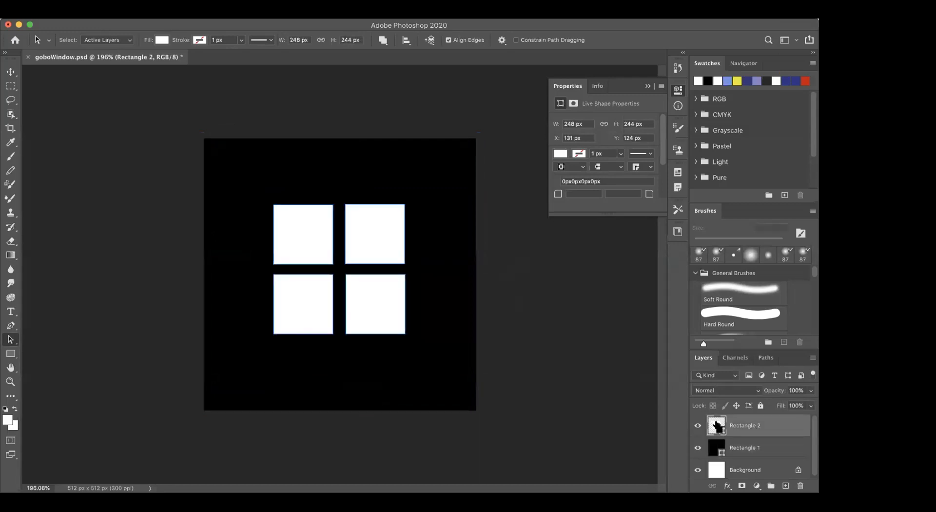
pyautogui.press('super+t')
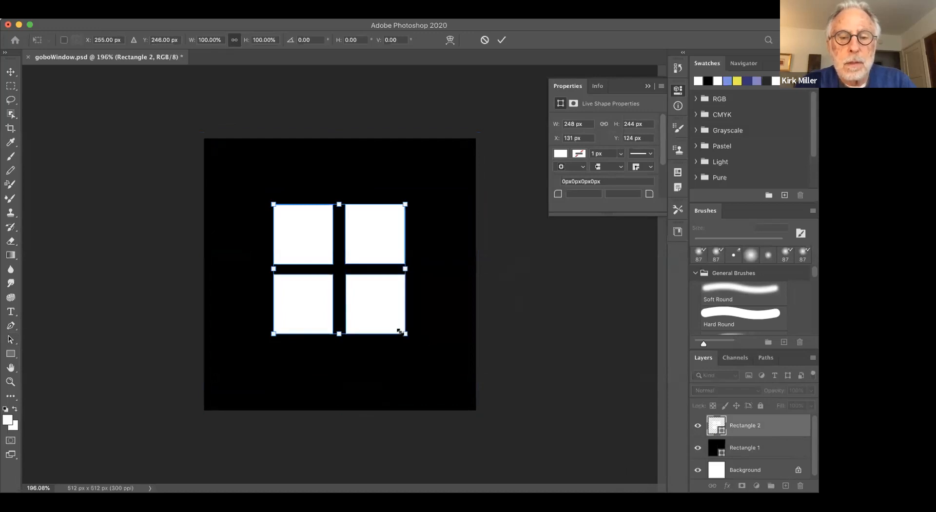
pyautogui.keyDown('alt'); pyautogui.keyDown('shift'); pyautogui.moveTo(399, 332); pyautogui.dragTo(452, 379); pyautogui.keyUp('shift'); pyautogui.keyUp('alt')
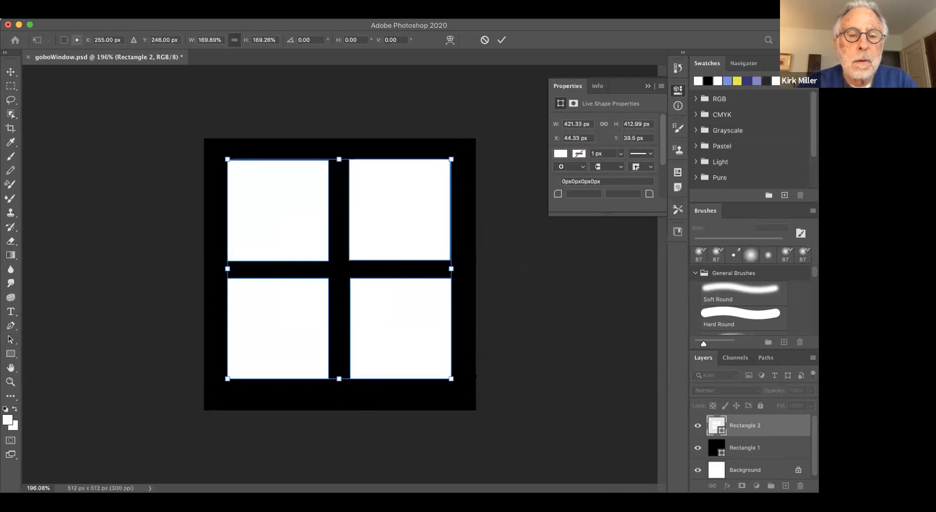
pyautogui.click(11, 72)
pyautogui.click(137, 226)
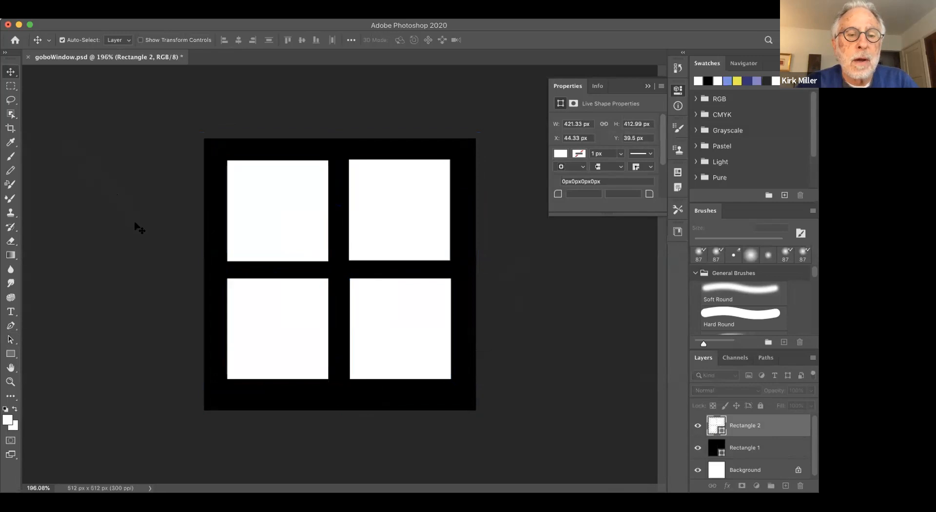
pyautogui.press('super')
pyautogui.press('super+s')
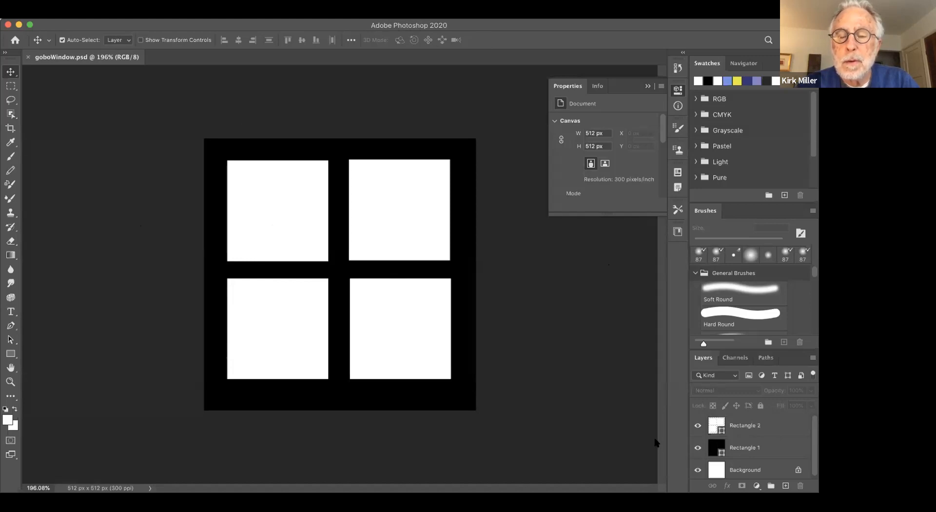
# Switch to LightWave Layout and select the still life object in the rendered camera view
pyautogui.press('super+Tab')
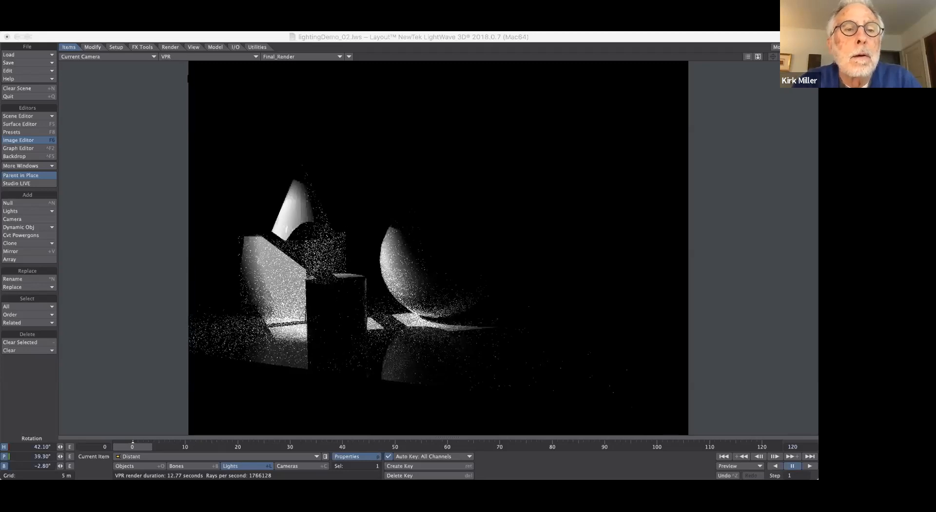
pyautogui.click(166, 78)
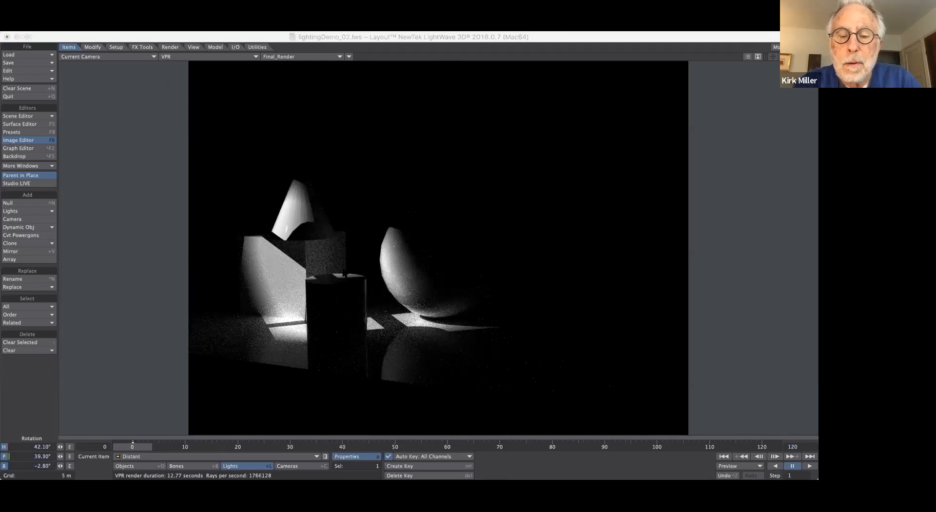
pyautogui.click(378, 326)
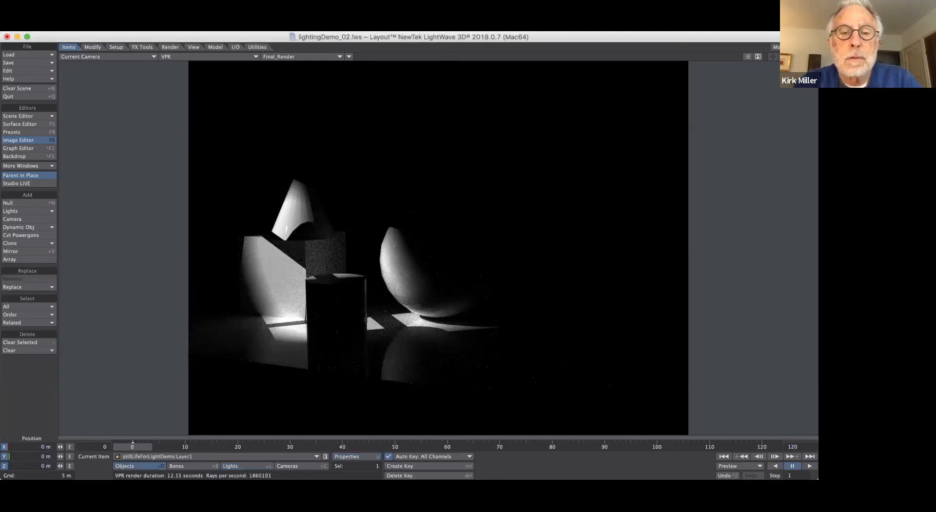
pyautogui.press('super+Tab')
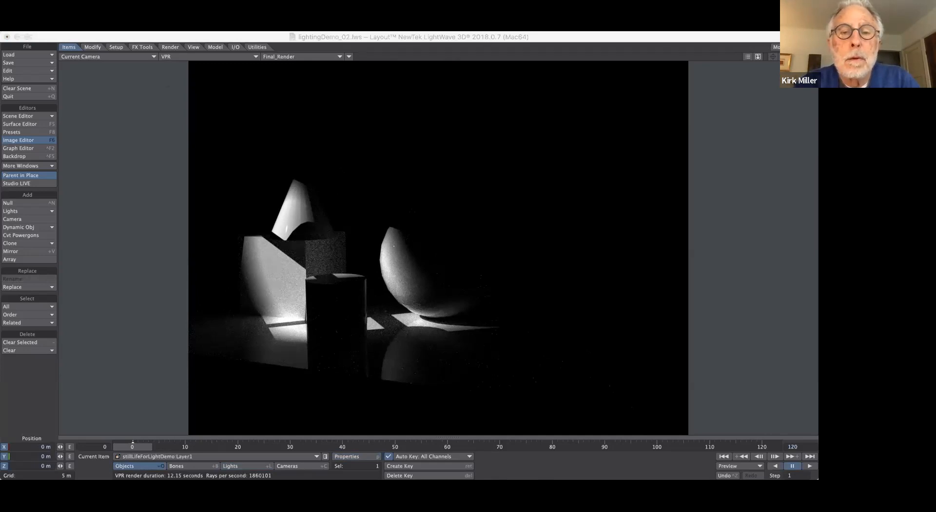
# Compare the spotlight without a projection image, and reassign goboWindow.psd to it
pyautogui.press('F6')
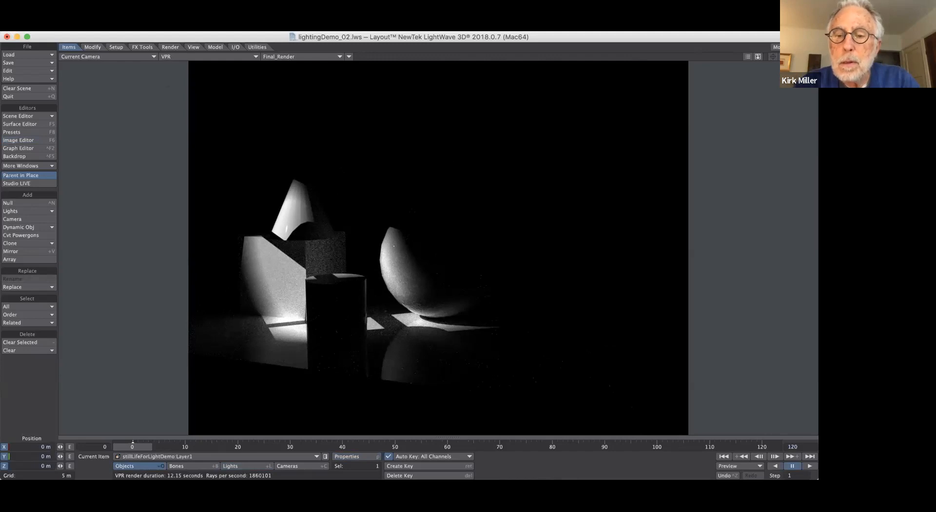
pyautogui.press('super+Tab')
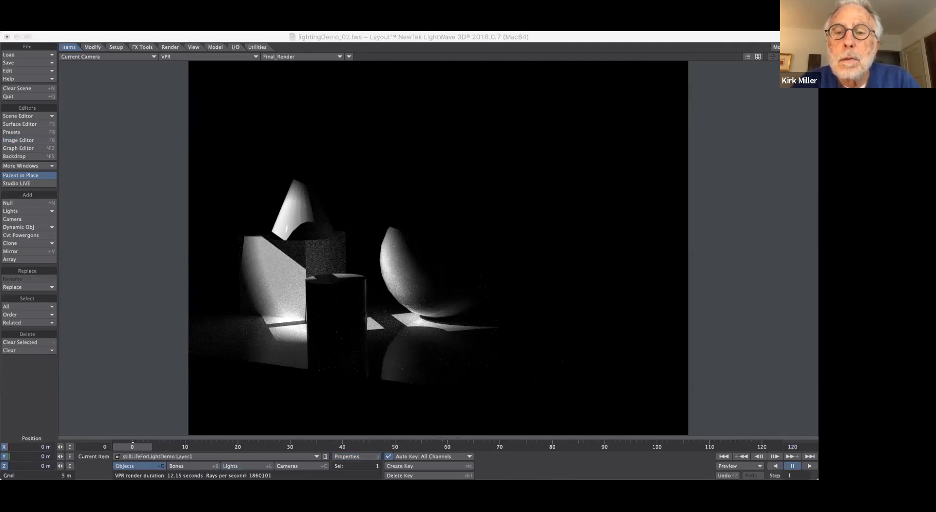
pyautogui.rightClick(566, 354)
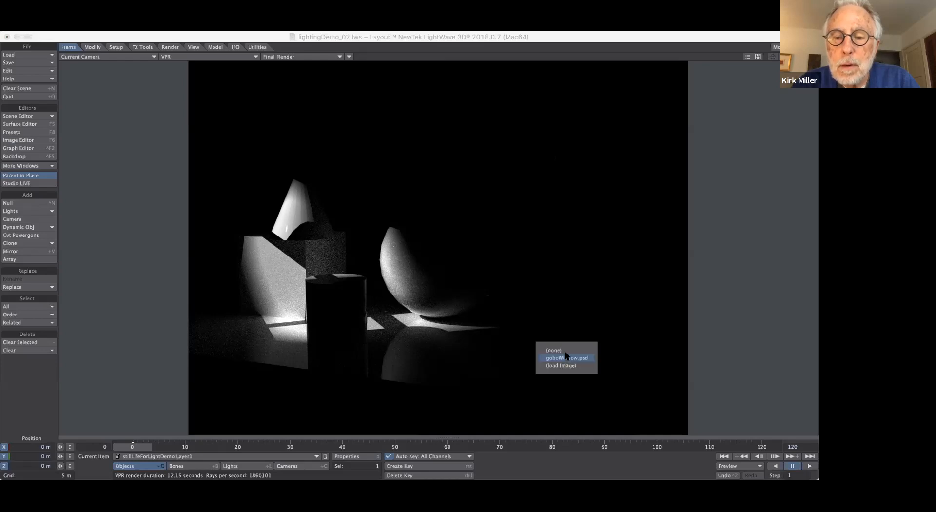
pyautogui.click(568, 357)
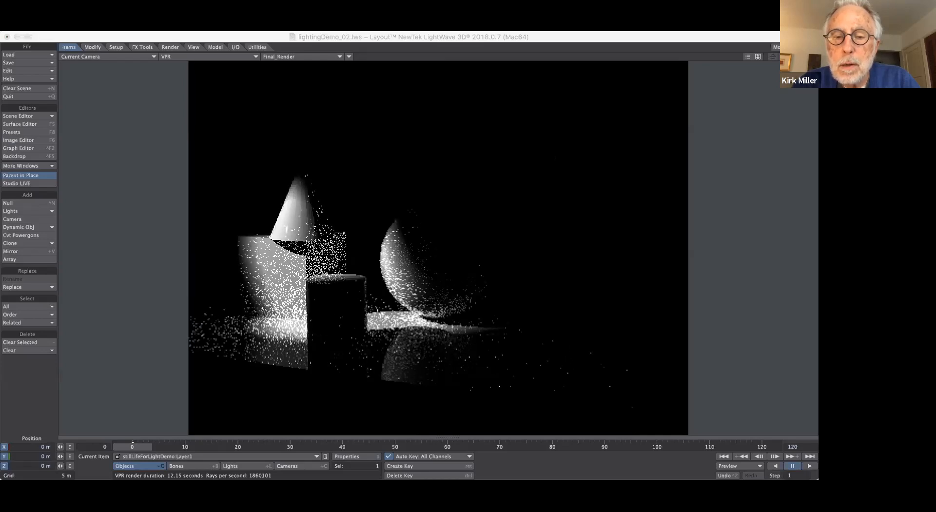
pyautogui.rightClick(566, 359)
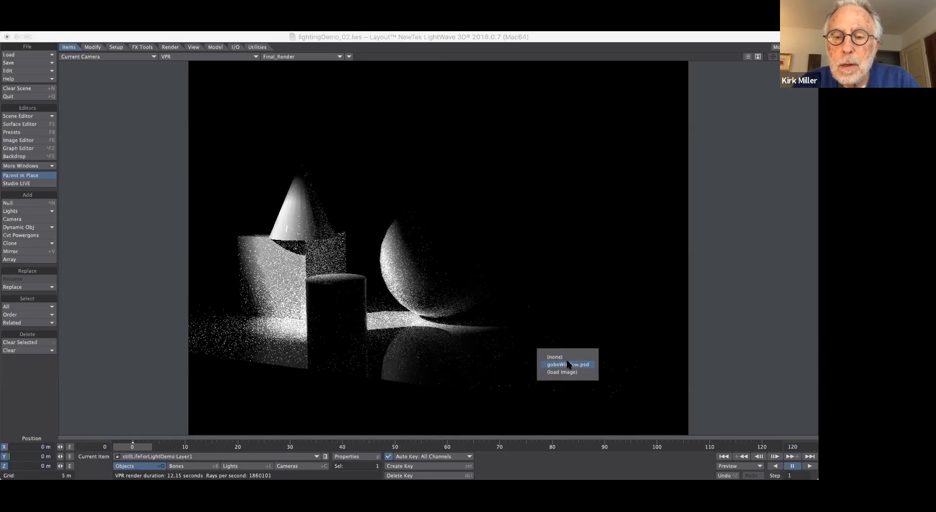
pyautogui.click(568, 364)
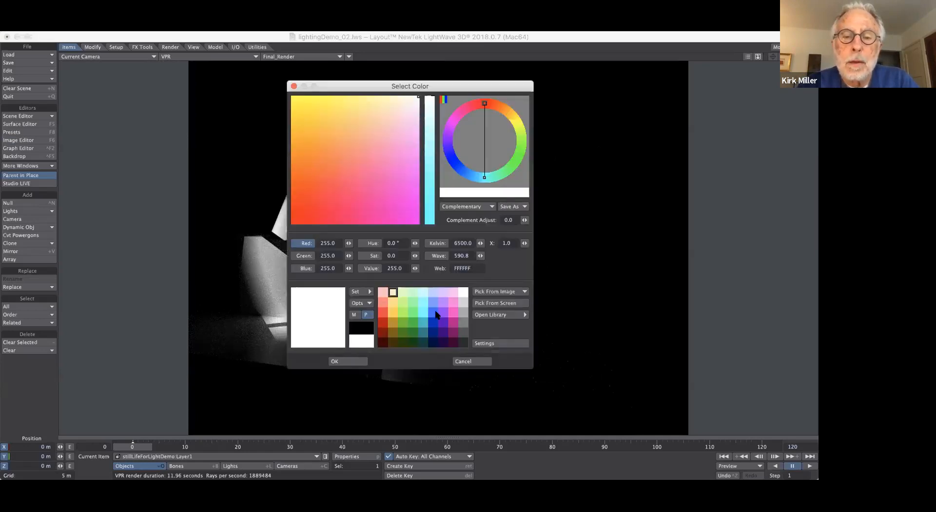
# Set the spotlight's color to blue (62, 111, 255) and load StainedGlass.jpg as its projection image
pyautogui.click(432, 314)
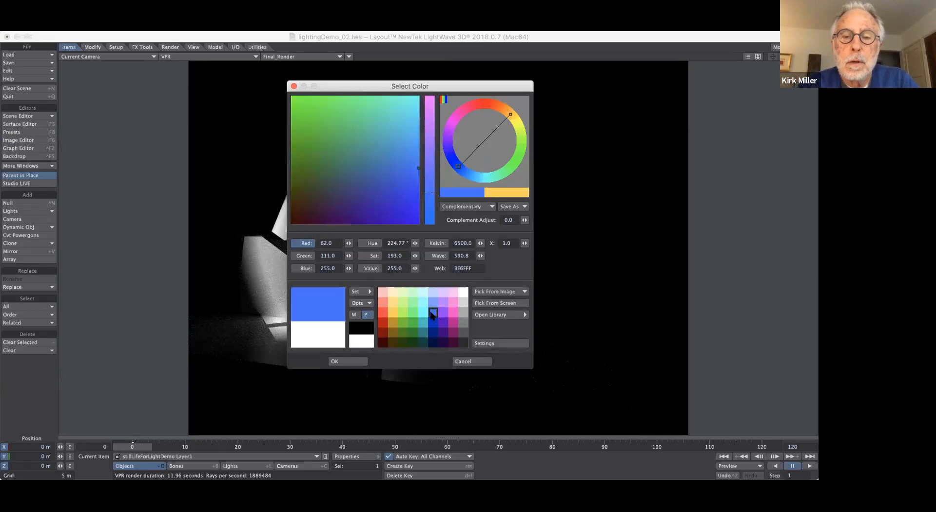
pyautogui.click(348, 361)
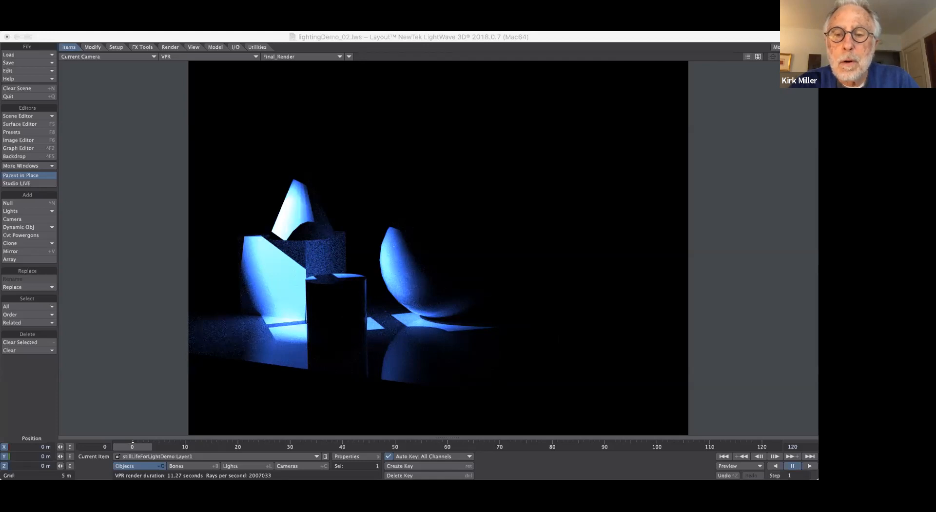
pyautogui.click(576, 332)
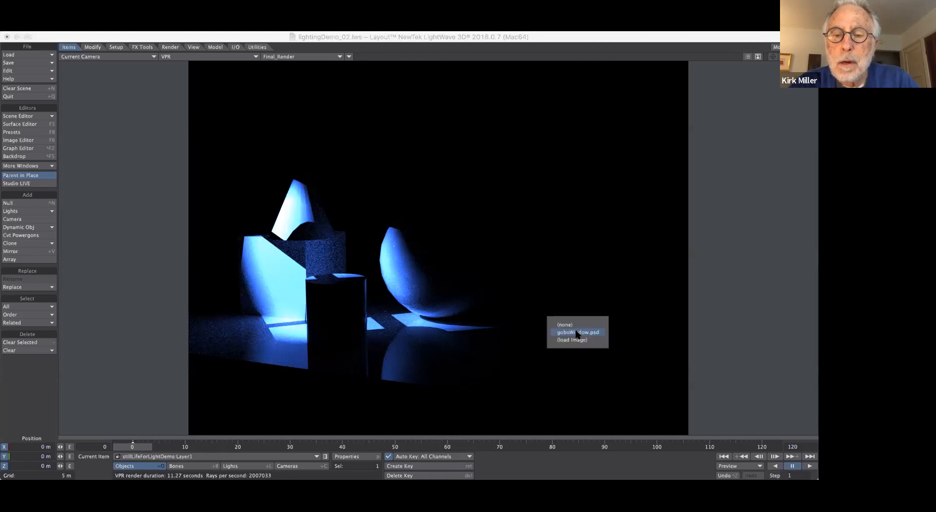
pyautogui.click(574, 340)
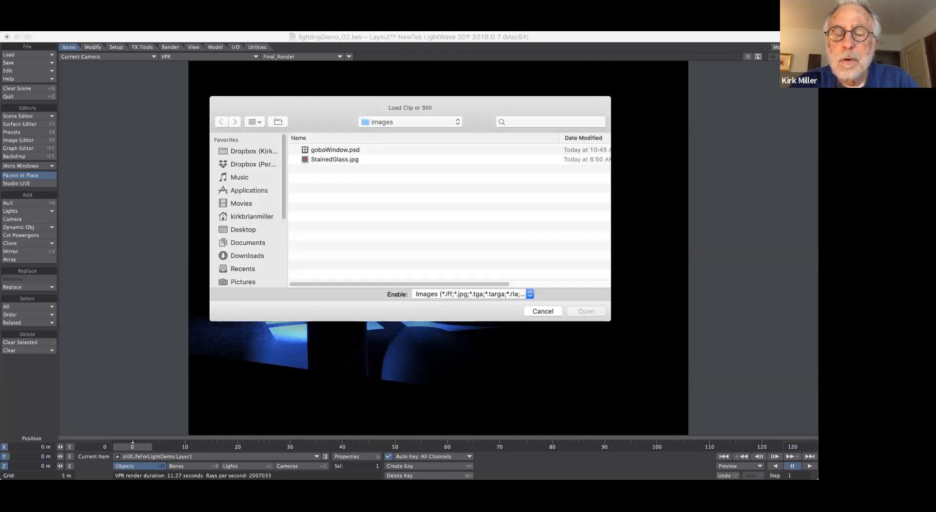
pyautogui.click(322, 158)
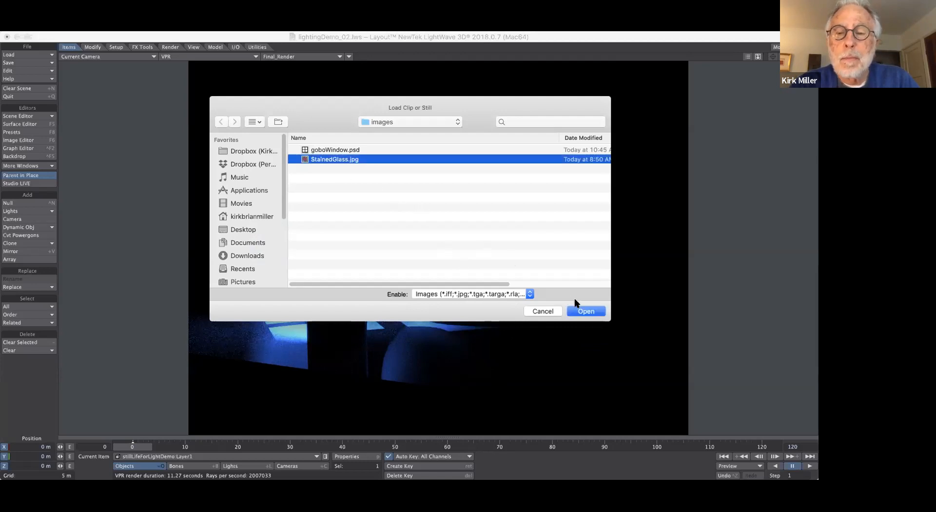
pyautogui.click(584, 312)
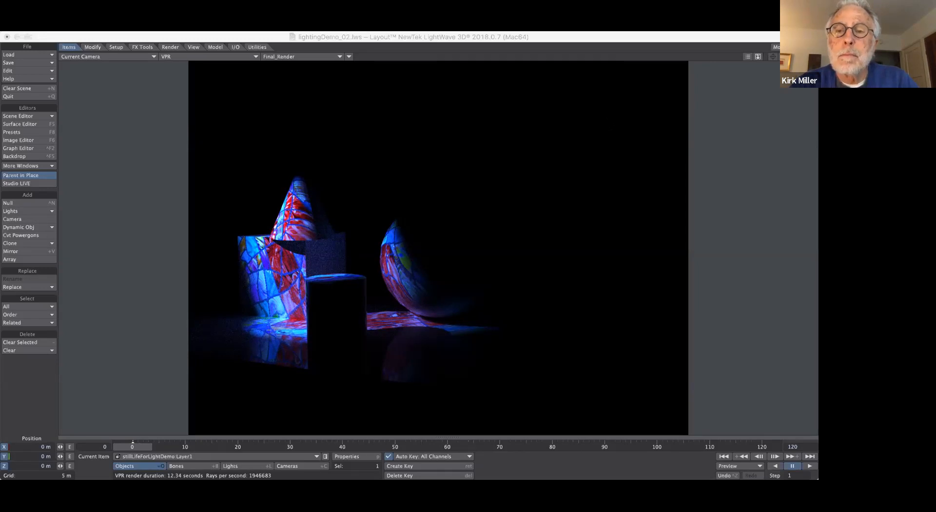
# Change the light's type to Spherical and adjust its size for softer shadows
pyautogui.keyDown('ctrl'); pyautogui.keyDown('shift'); pyautogui.click(608, 123); pyautogui.keyUp('shift'); pyautogui.keyUp('ctrl')
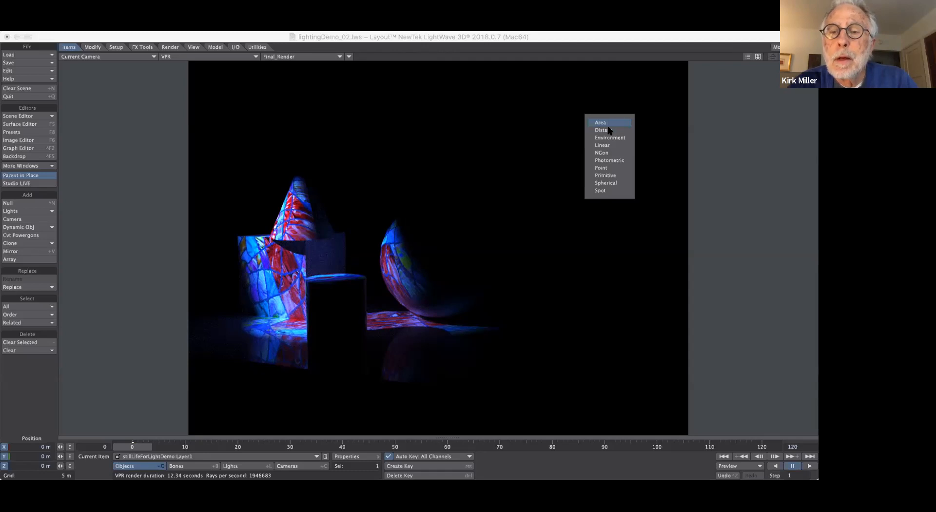
pyautogui.click(607, 183)
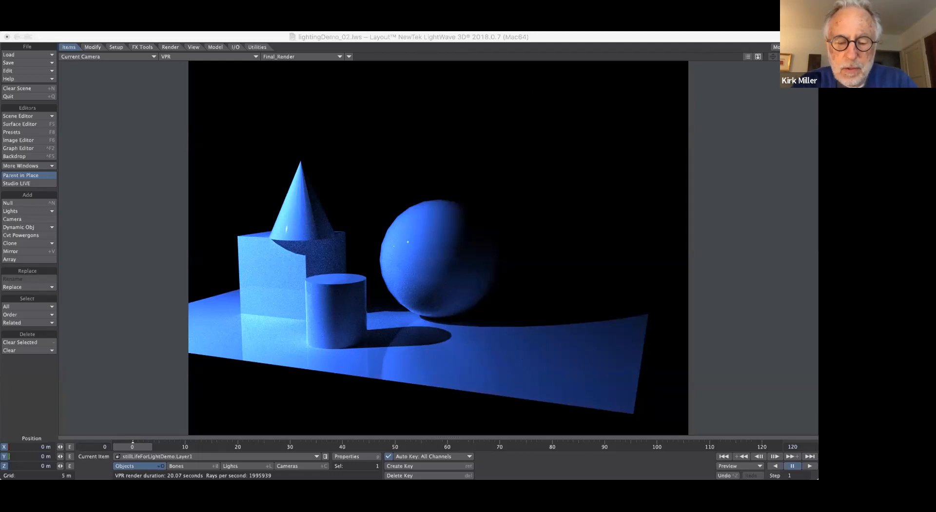
pyautogui.press('Return')
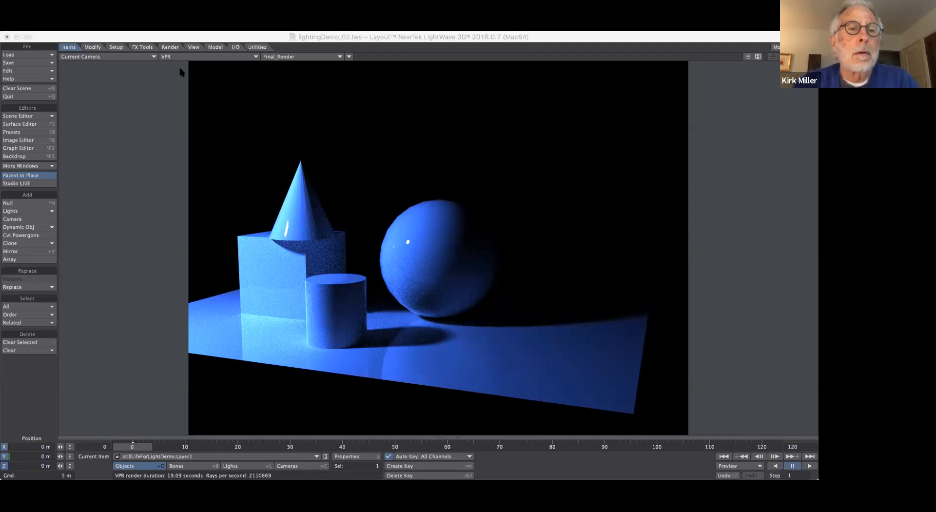
# Show the whole scene in Perspective with Textured Shaded Solid shading, and enlarge the spherical light beside the still life
pyautogui.click(115, 57)
pyautogui.click(124, 78)
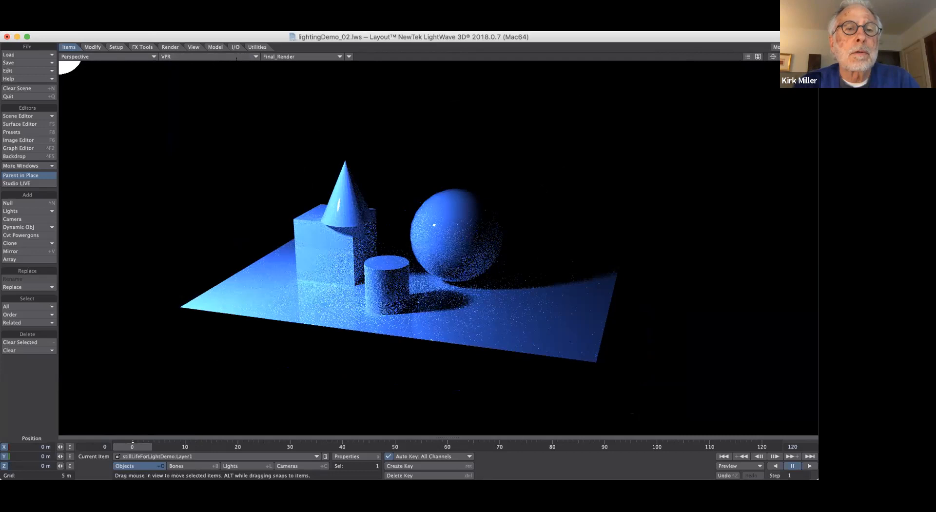
pyautogui.click(252, 57)
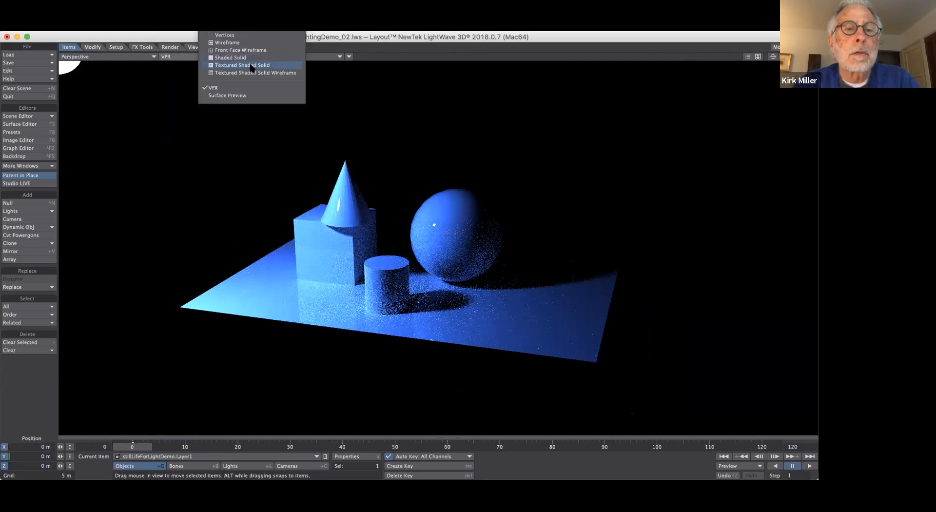
pyautogui.click(250, 65)
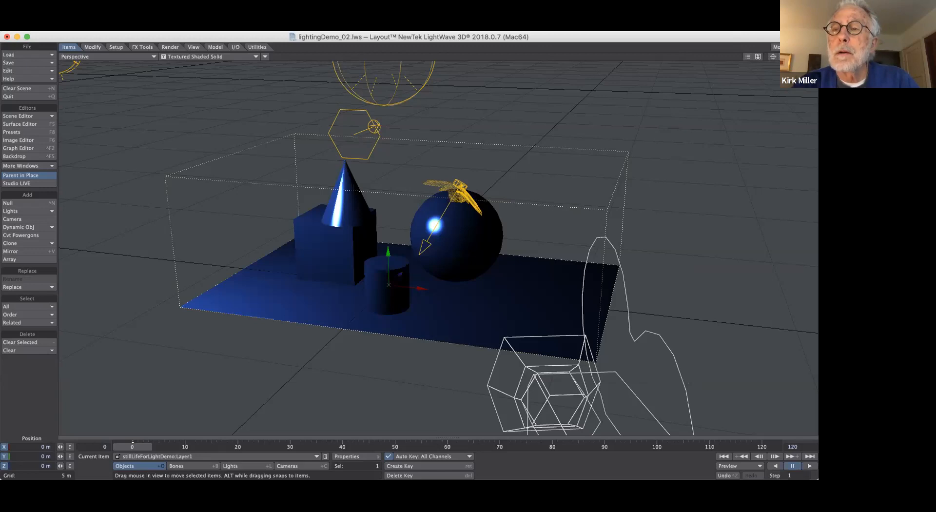
pyautogui.moveTo(802, 56); pyautogui.dragTo(441, 137)
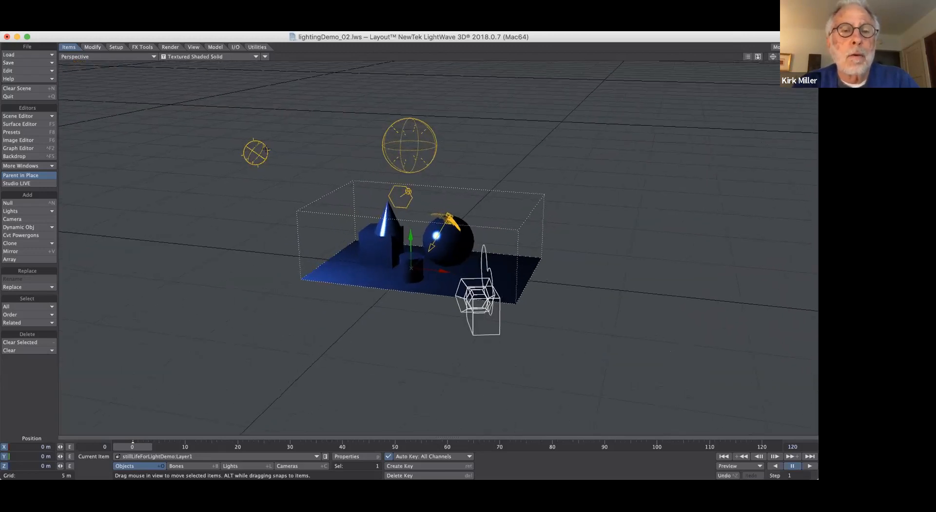
pyautogui.moveTo(265, 150); pyautogui.dragTo(261, 151)
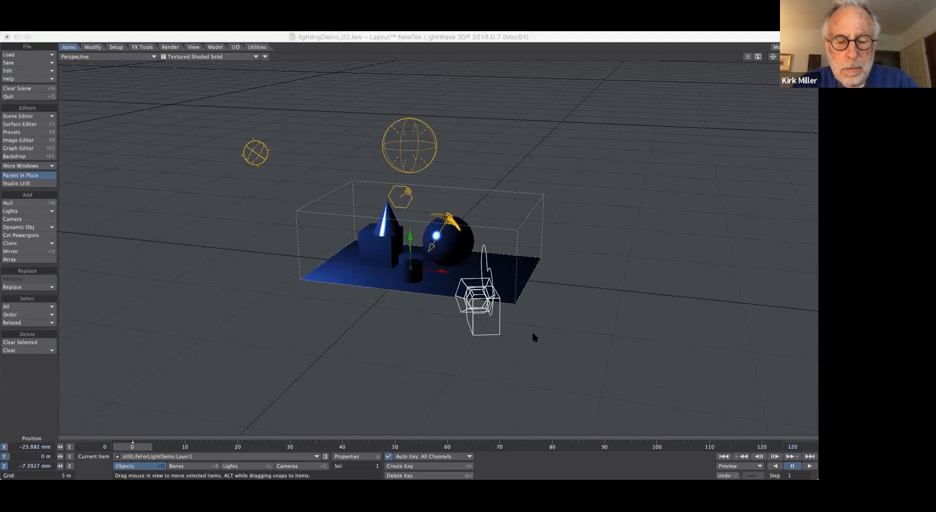
pyautogui.press('Return')
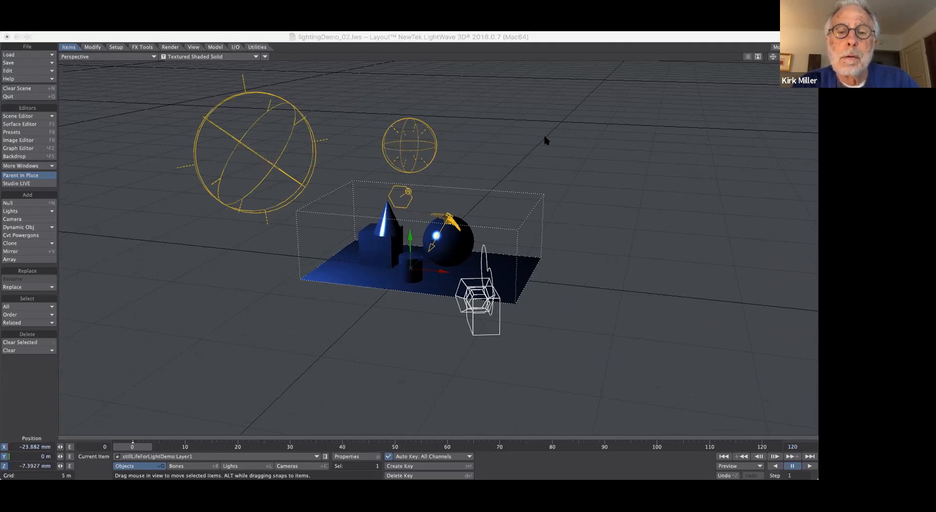
# Return to the current camera view with VPR rendering and set the light's color to white
pyautogui.click(137, 57)
pyautogui.moveTo(138, 101)
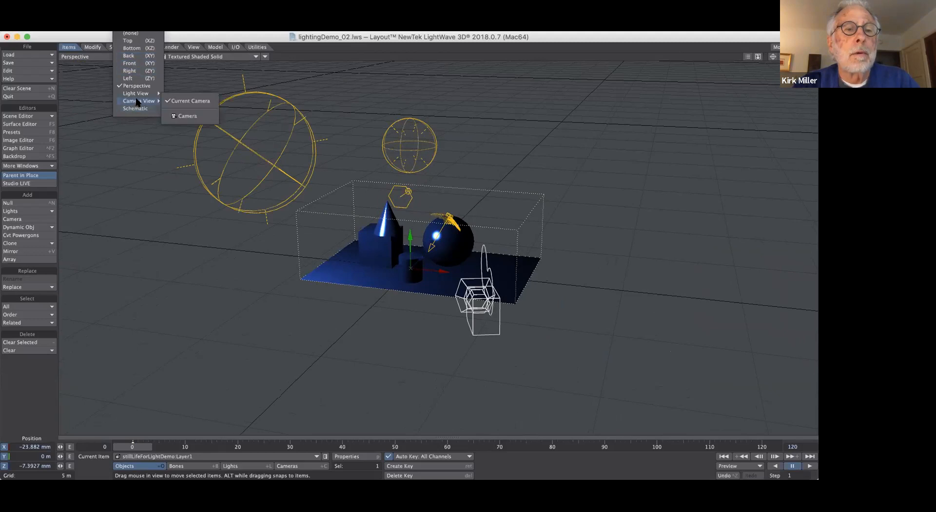
pyautogui.click(190, 101)
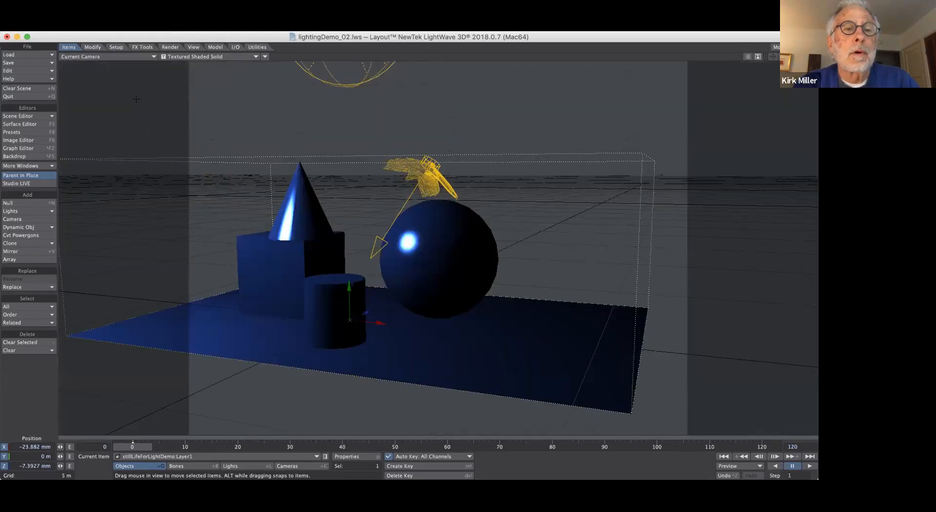
pyautogui.click(198, 56)
pyautogui.click(180, 89)
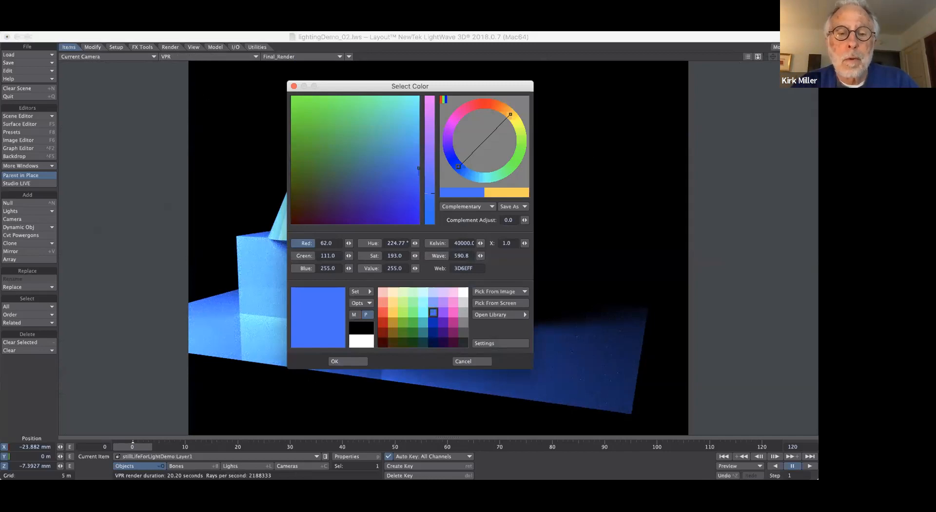
pyautogui.click(357, 341)
pyautogui.click(356, 359)
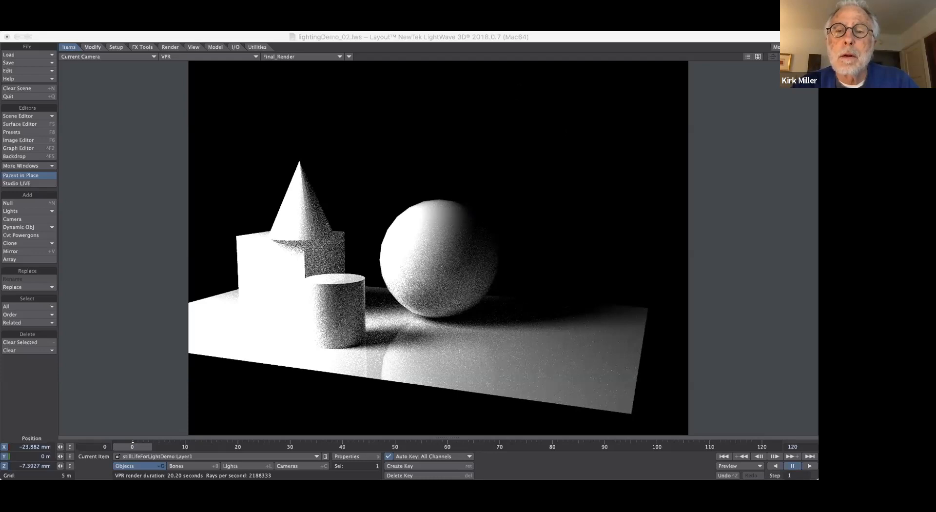
# Try the Photometric light type, and change the light to NGon instead
pyautogui.click(559, 130)
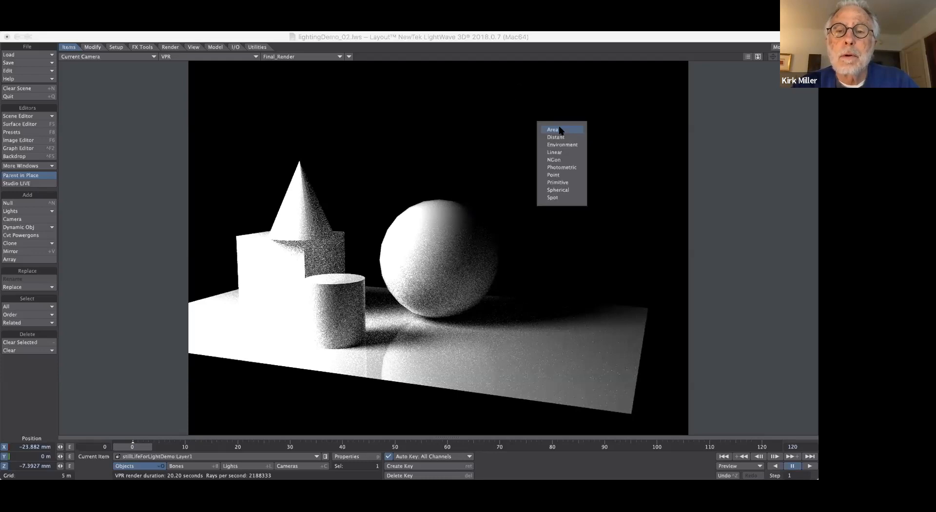
pyautogui.click(567, 168)
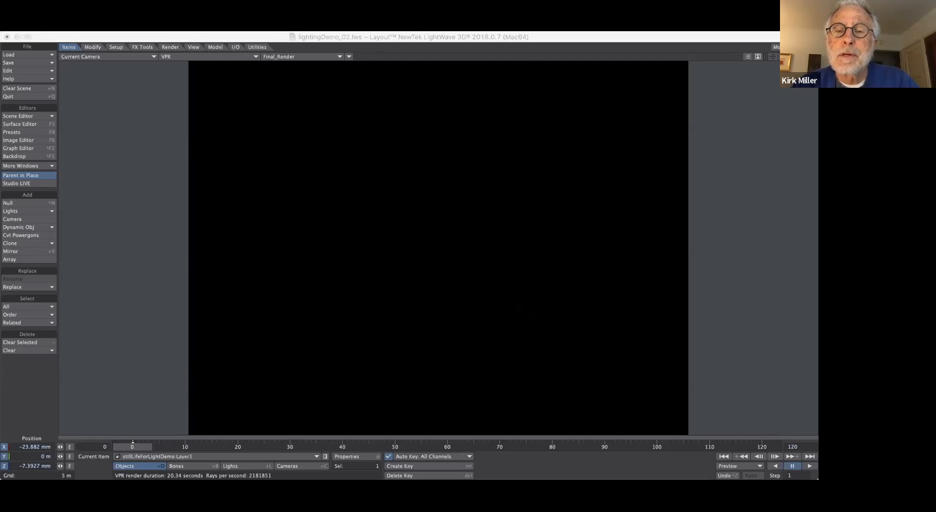
pyautogui.rightClick(564, 132)
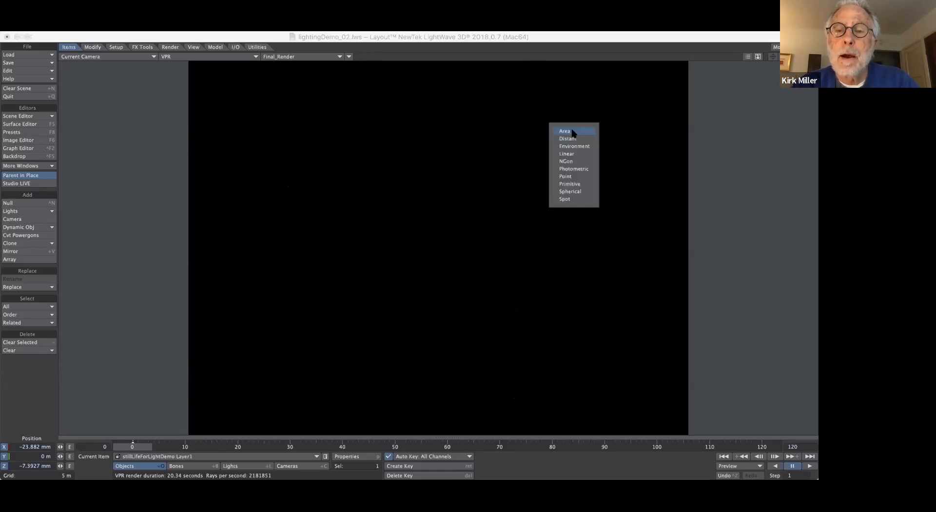
pyautogui.click(566, 162)
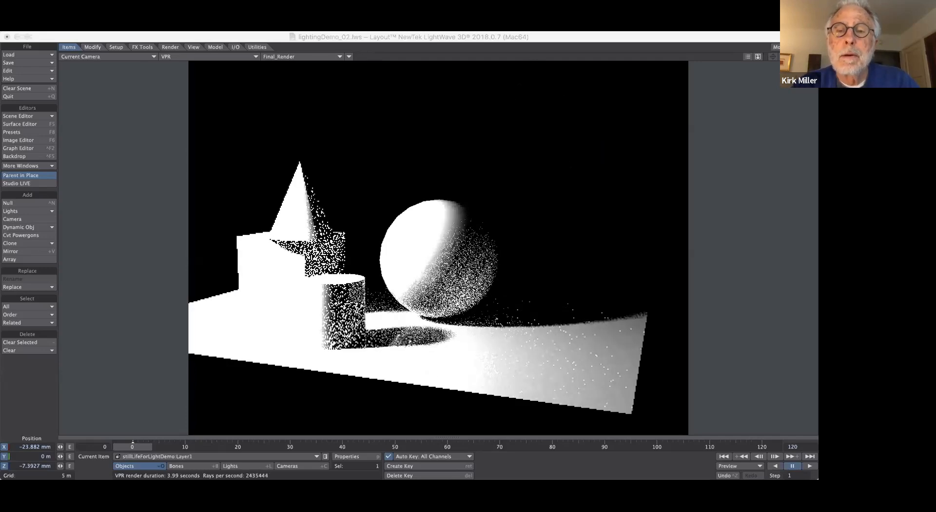
# Open the Scene / Dope Editor, and set a light's intensity falloff to Inv Distance^2 and its type to Photometric
pyautogui.click(34, 117)
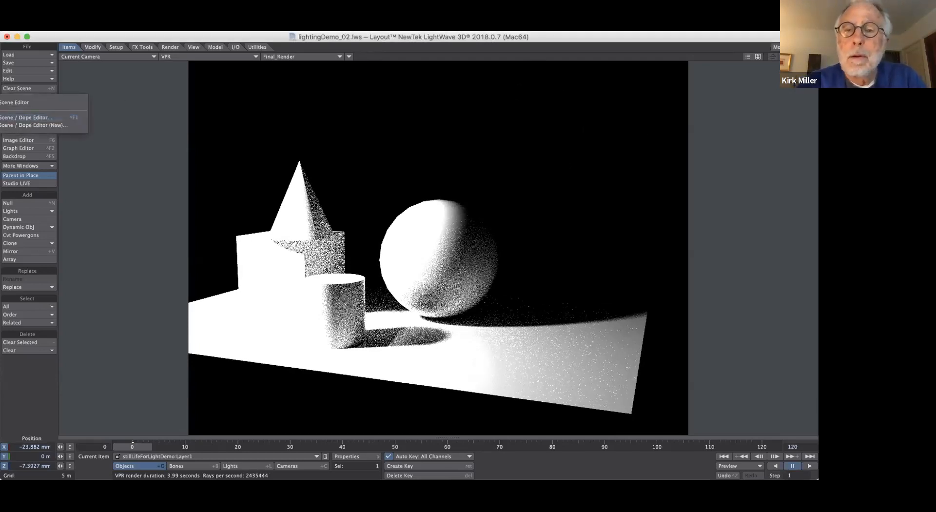
pyautogui.click(49, 118)
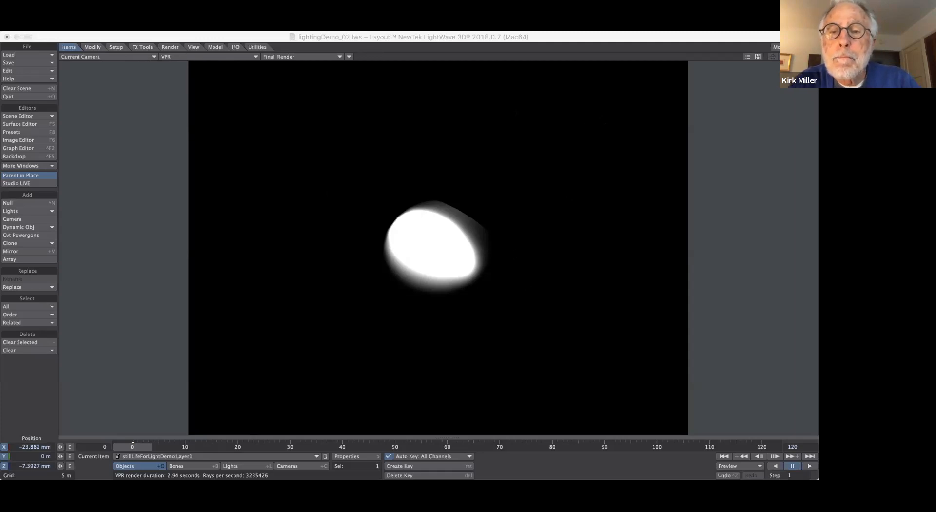
pyautogui.click(581, 173)
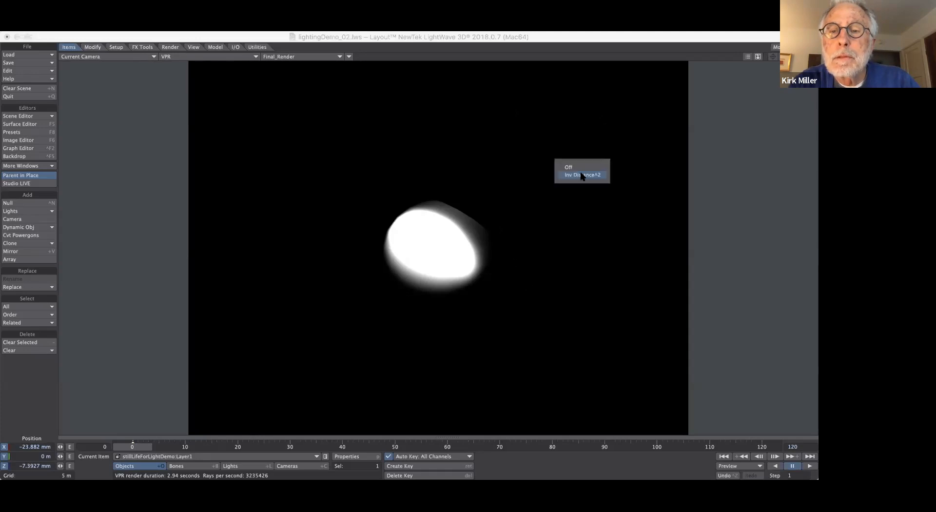
pyautogui.click(581, 174)
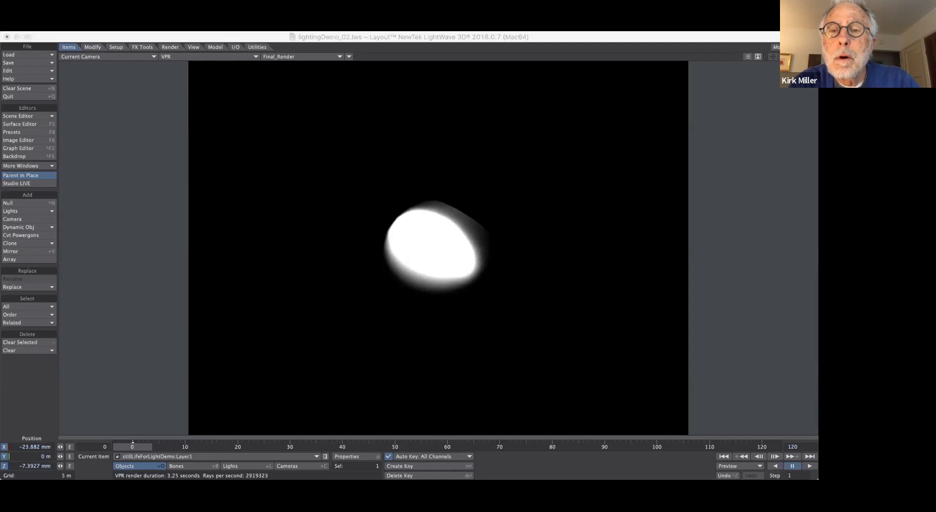
pyautogui.click(575, 142)
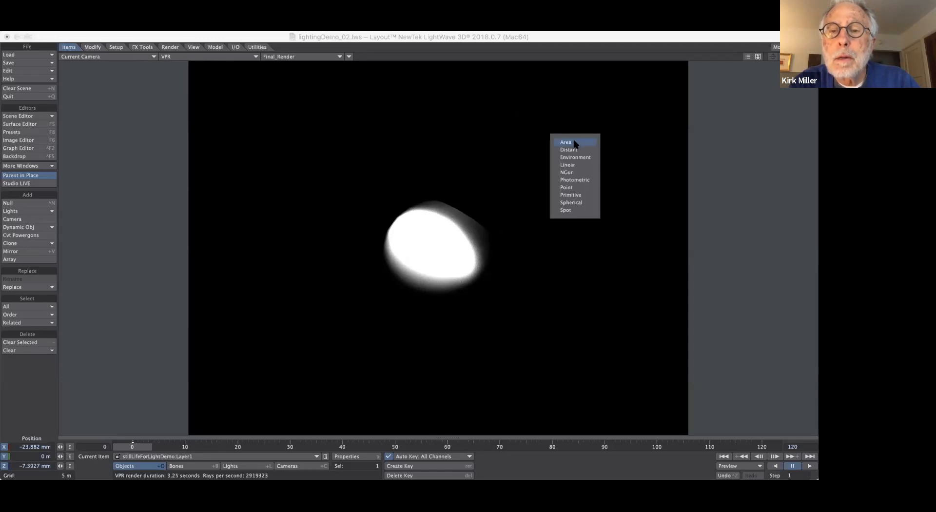
pyautogui.click(576, 180)
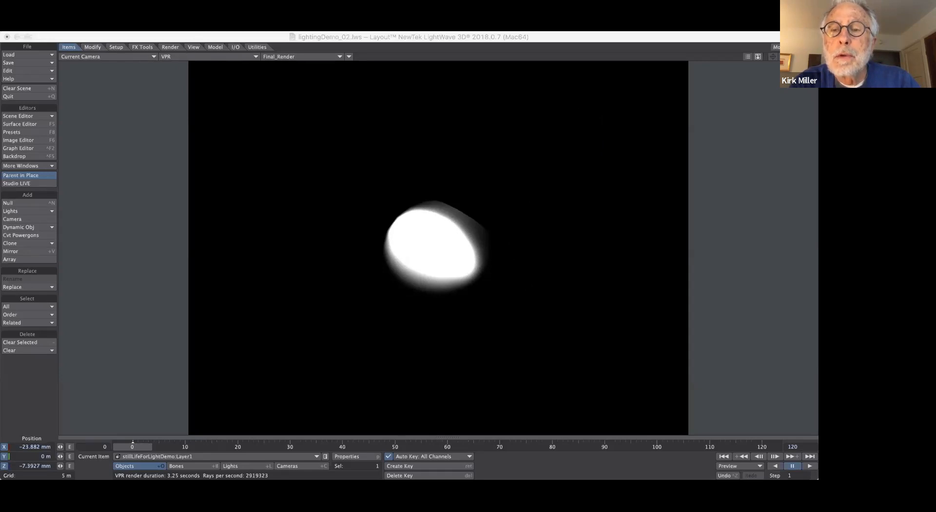
# Make Light the current light, and show the scene in Perspective with Textured Shaded Solid shading
pyautogui.click(620, 128)
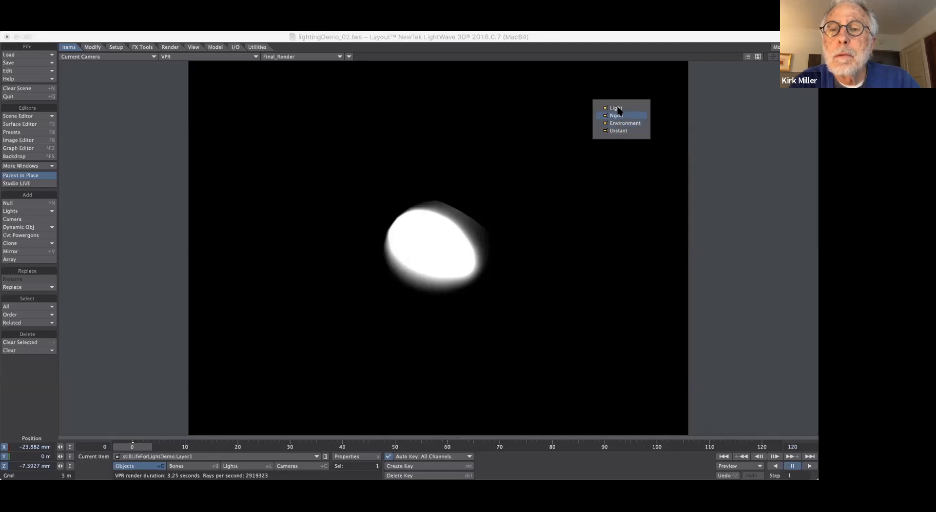
pyautogui.click(621, 108)
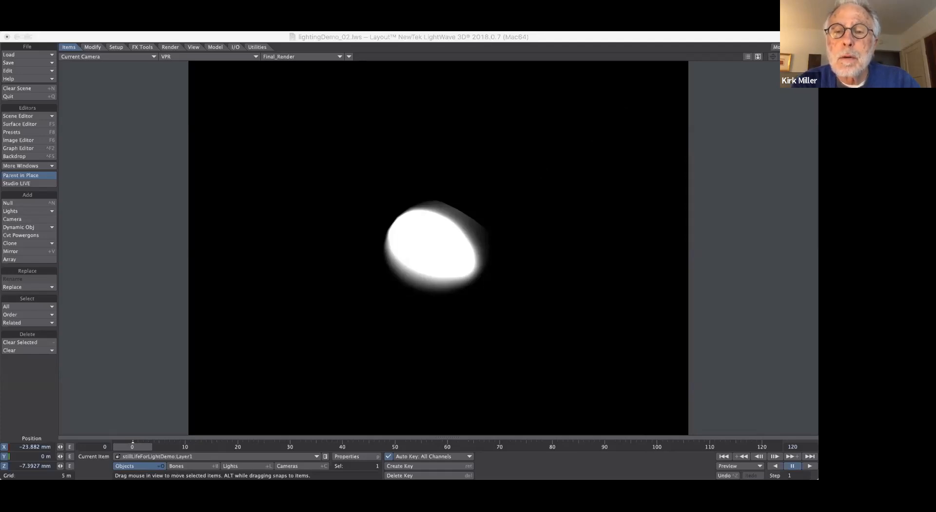
pyautogui.click(143, 56)
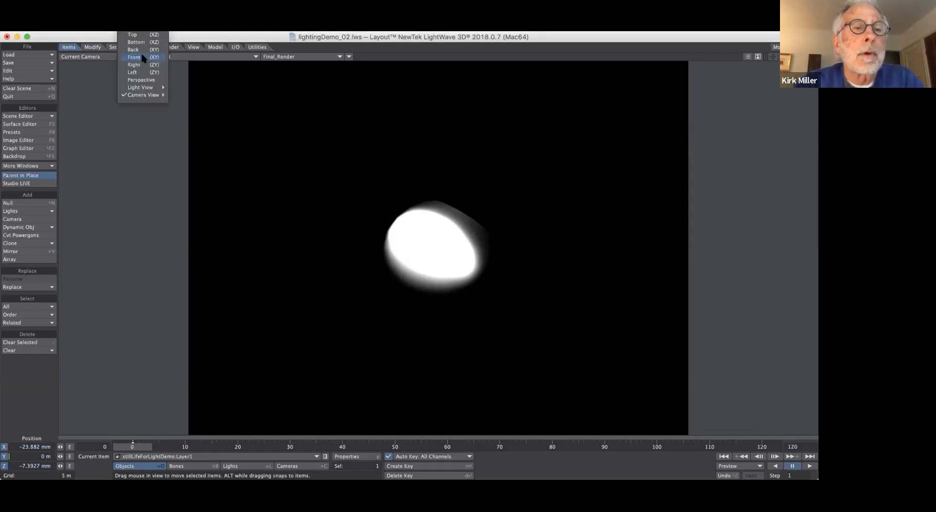
pyautogui.click(142, 79)
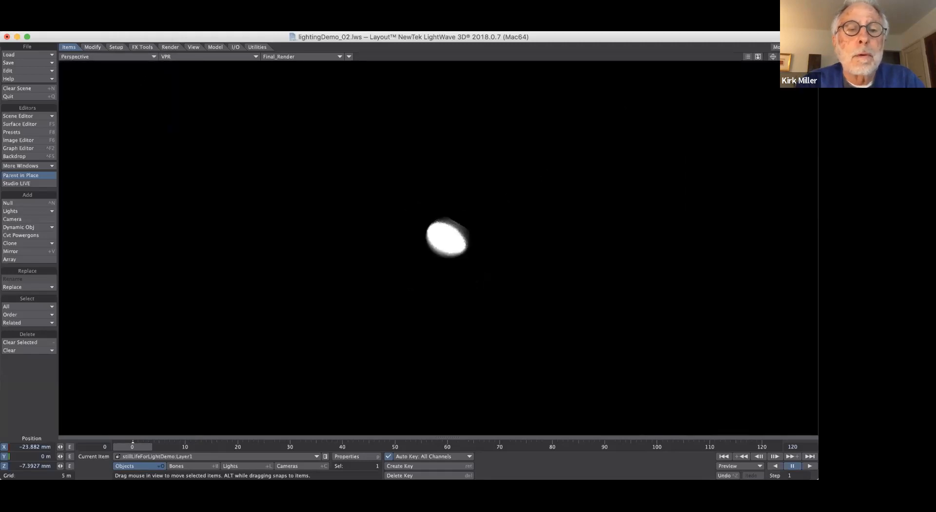
pyautogui.click(187, 58)
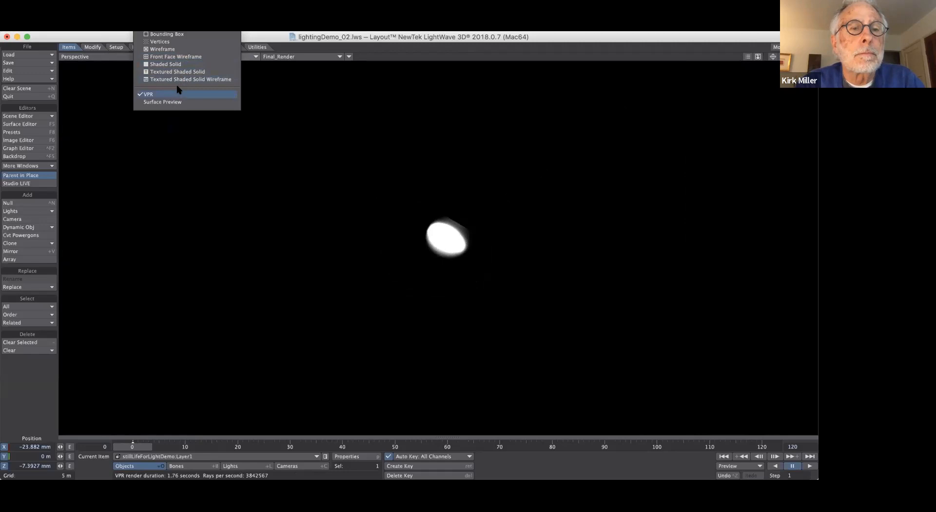
pyautogui.click(188, 72)
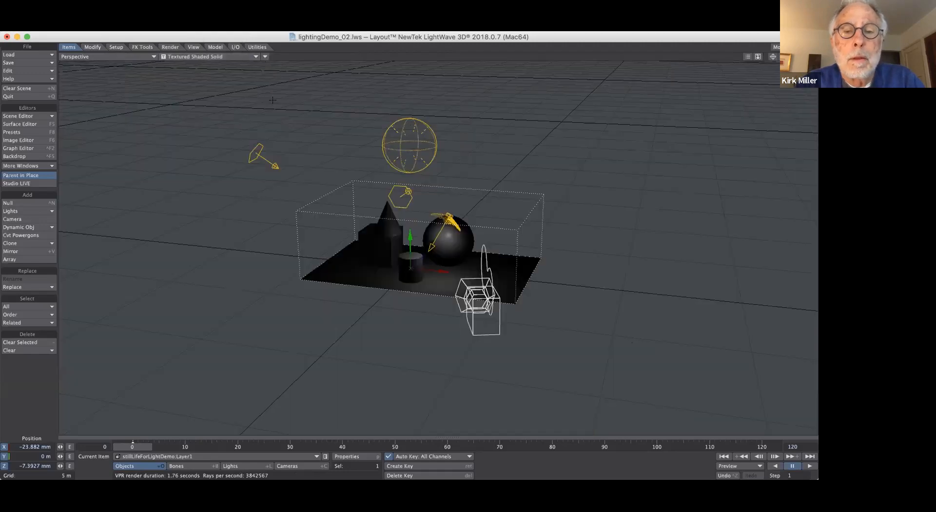
# Select the photometric light near the sphere and move it above the still life to about X 1.86 m, Y 4.71 m, Z -2.22 m
pyautogui.click(448, 219)
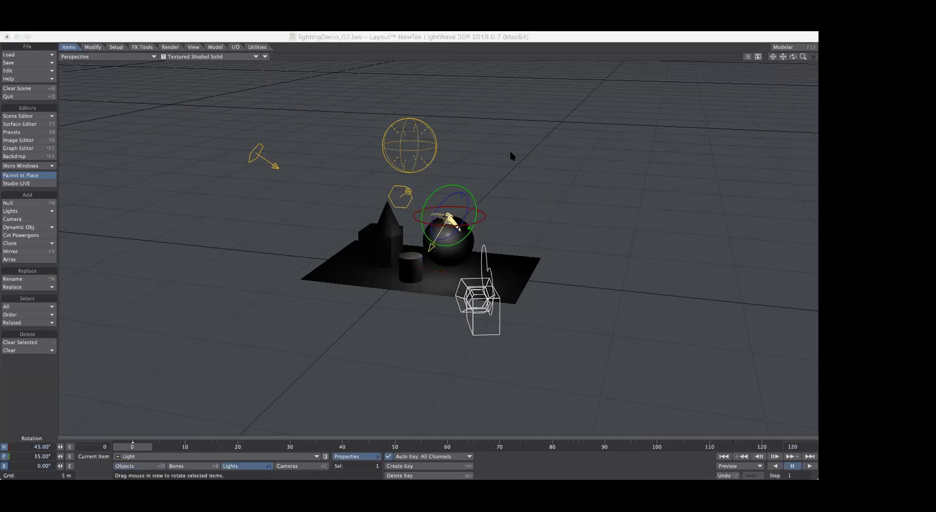
pyautogui.press('t')
pyautogui.moveTo(456, 208); pyautogui.dragTo(466, 133)
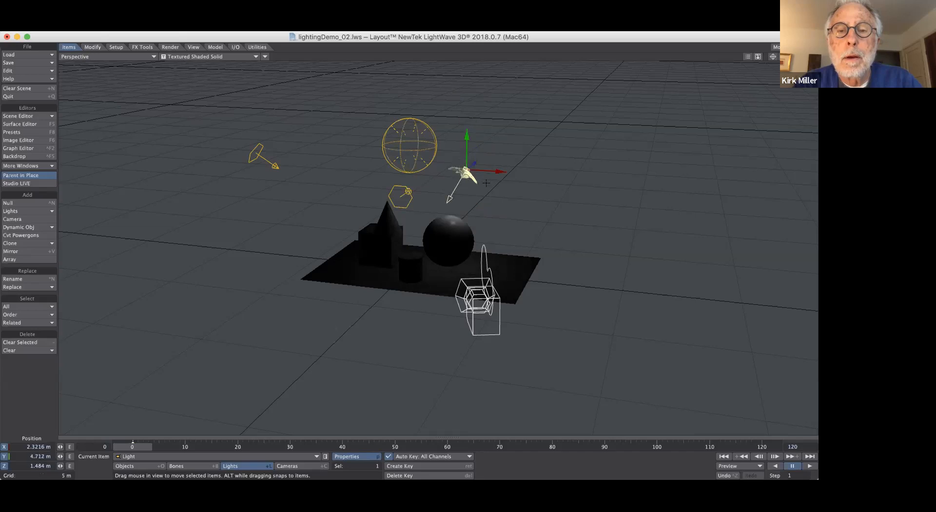
pyautogui.moveTo(493, 171); pyautogui.dragTo(461, 188)
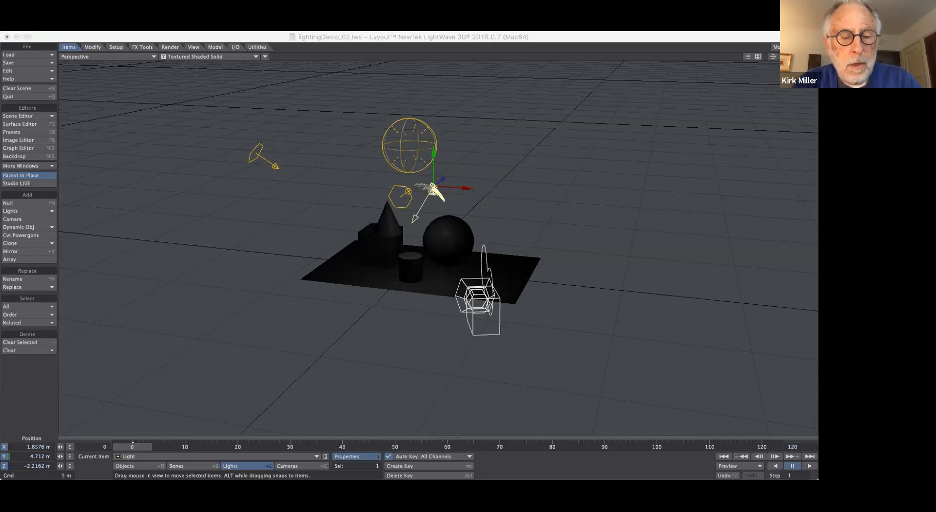
# Check the scene in Front view, and return to the current camera view with VPR rendering
pyautogui.click(96, 56)
pyautogui.moveTo(95, 58); pyautogui.dragTo(96, 73)
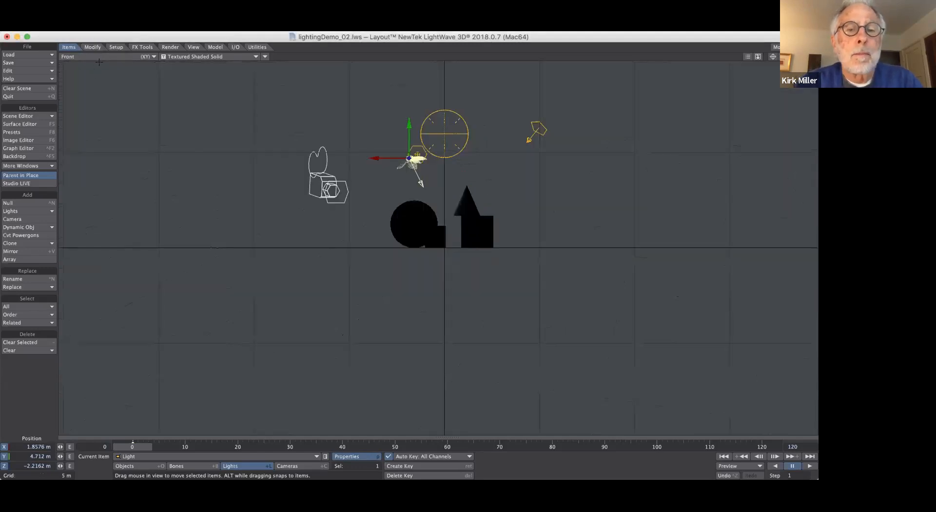
pyautogui.click(104, 56)
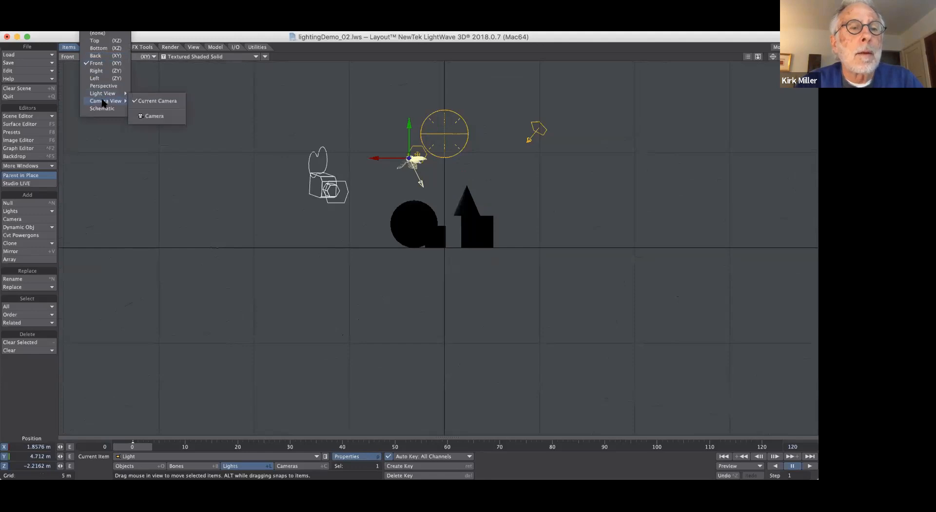
pyautogui.click(104, 101)
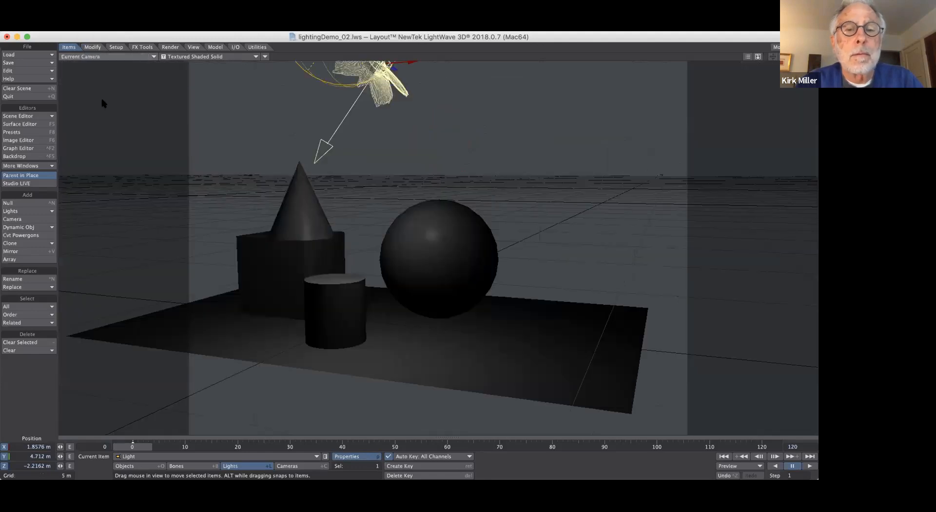
pyautogui.click(216, 58)
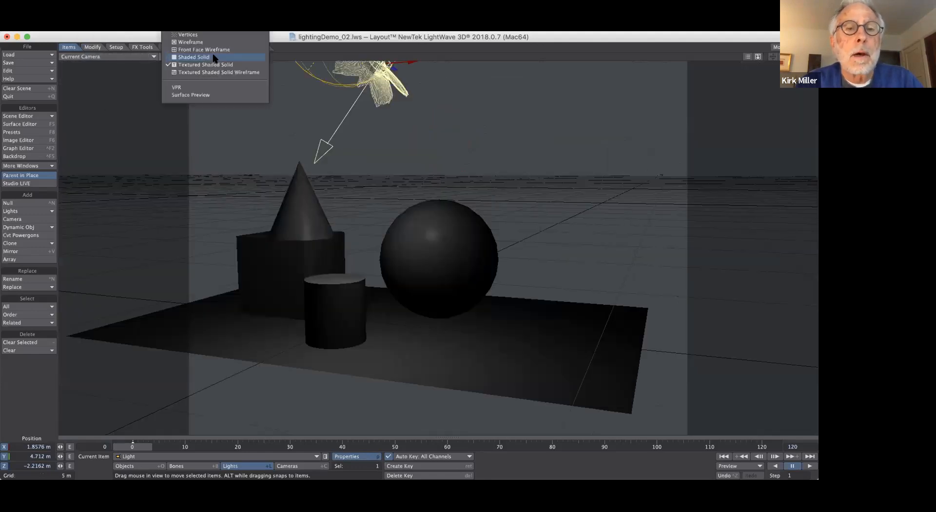
pyautogui.click(199, 91)
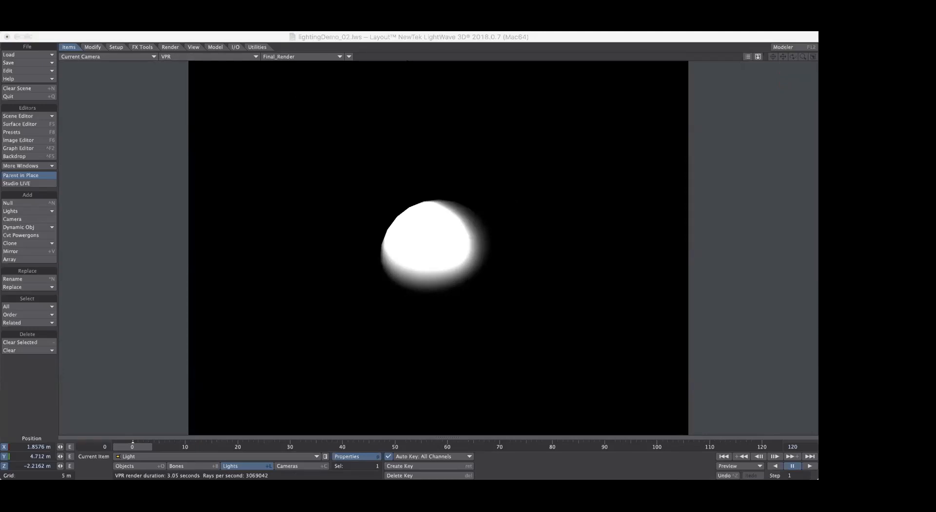
# Review the photometric light's shadow settings and its list of objects that can be excluded
pyautogui.click(466, 51)
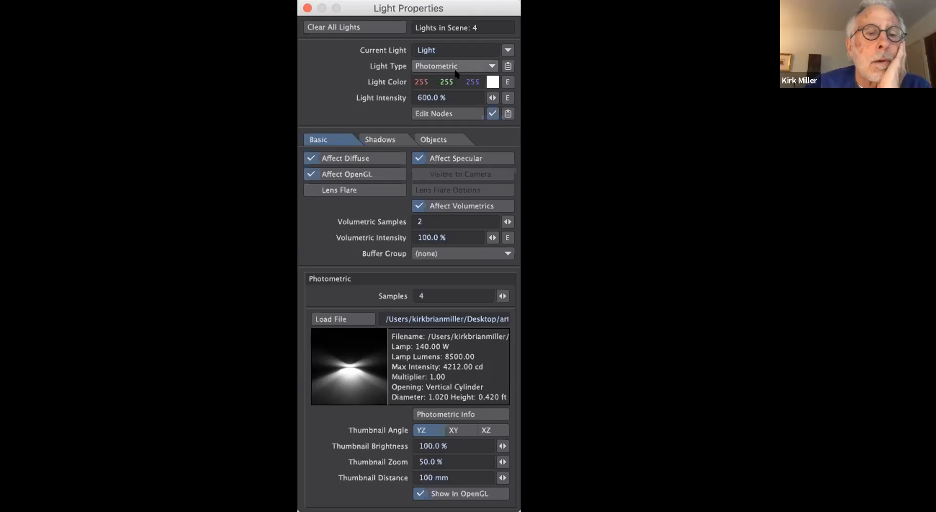
pyautogui.click(381, 140)
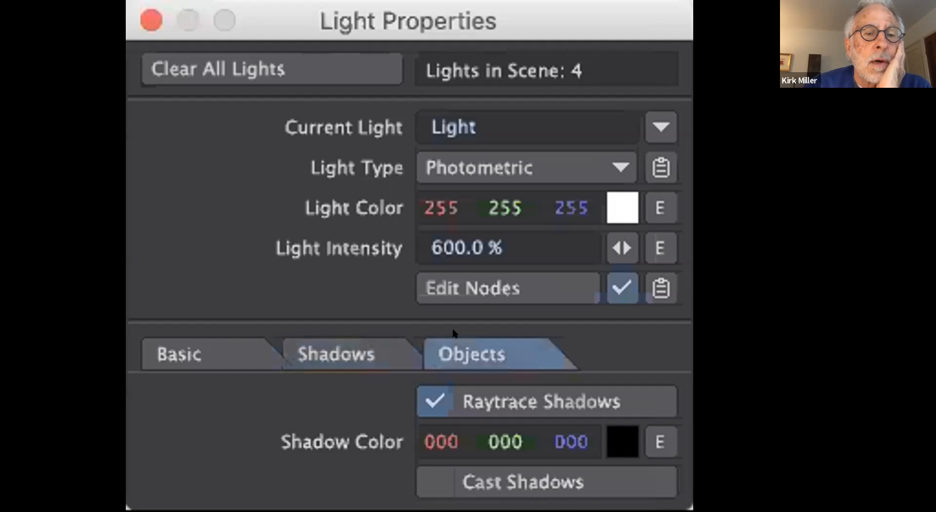
pyautogui.click(458, 348)
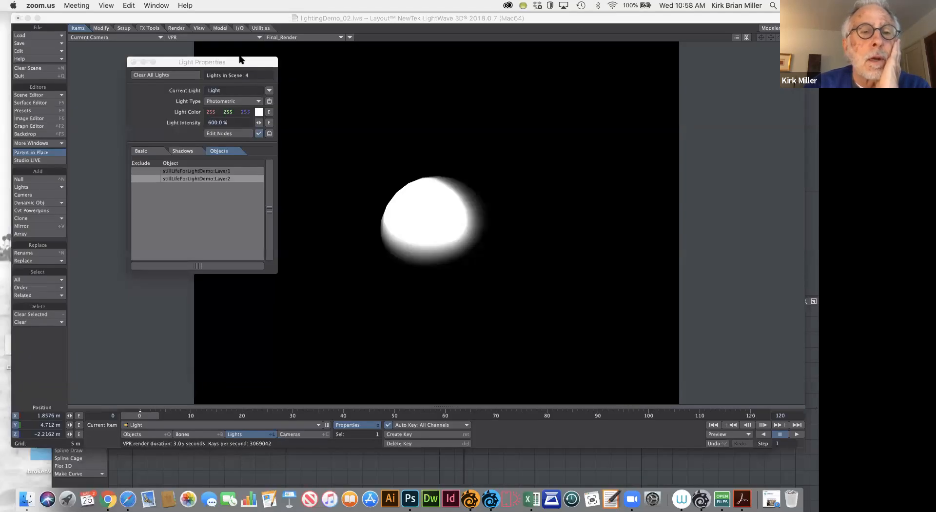
pyautogui.moveTo(237, 58); pyautogui.dragTo(248, 92)
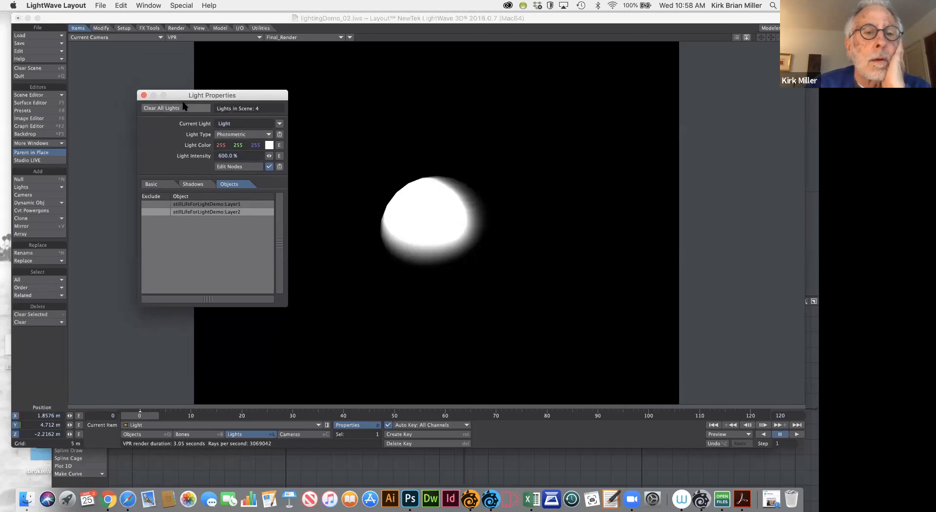
pyautogui.moveTo(199, 94); pyautogui.dragTo(222, 102)
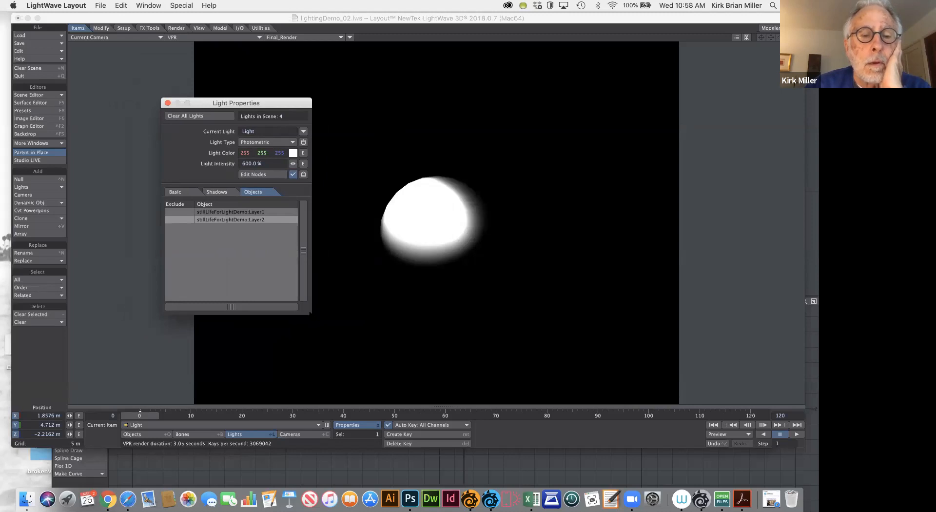
pyautogui.click(353, 427)
pyautogui.click(353, 427)
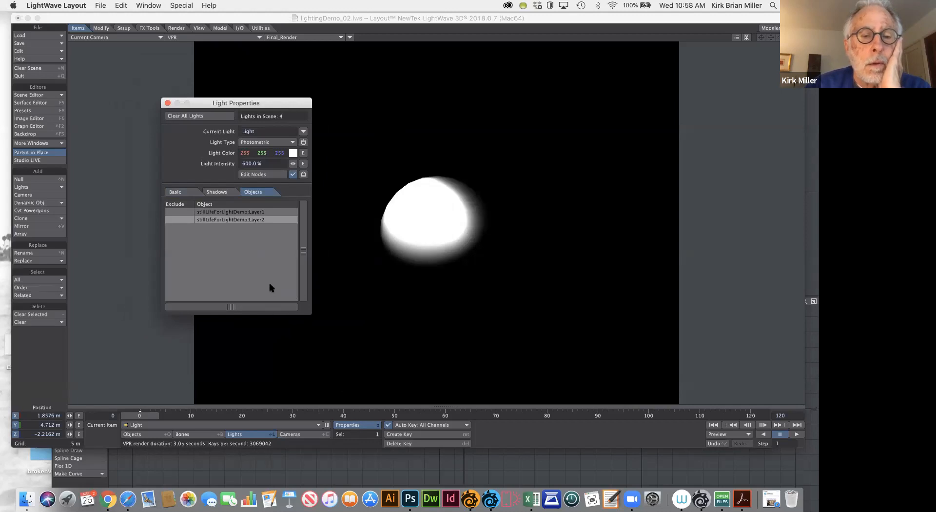
pyautogui.moveTo(301, 111); pyautogui.dragTo(267, 78)
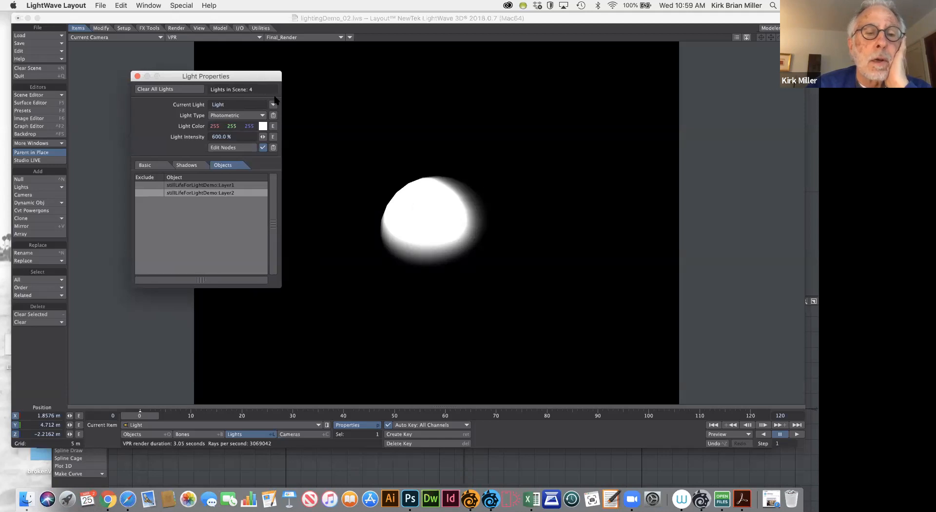
pyautogui.moveTo(249, 76); pyautogui.dragTo(276, 100)
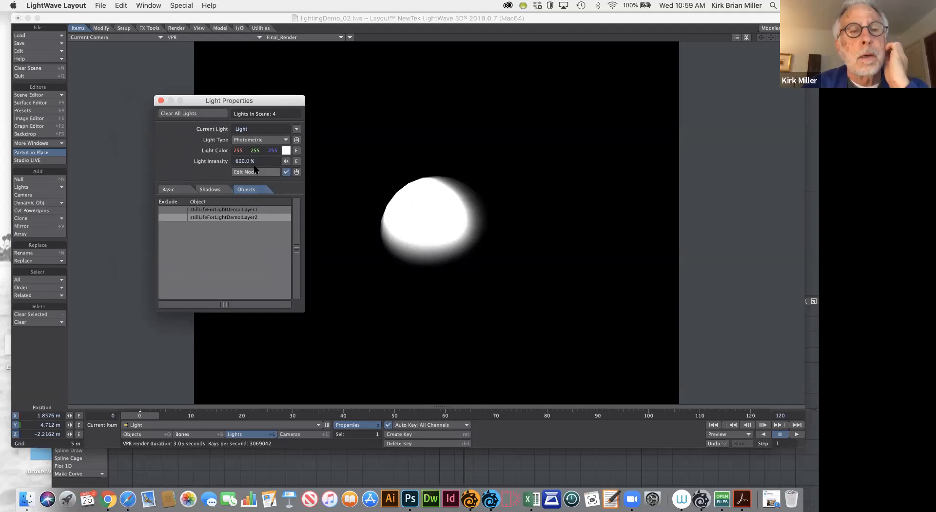
pyautogui.moveTo(265, 99)
pyautogui.mouseDown()
pyautogui.moveTo(234, 130)
pyautogui.moveTo(257, 101)
pyautogui.mouseUp()
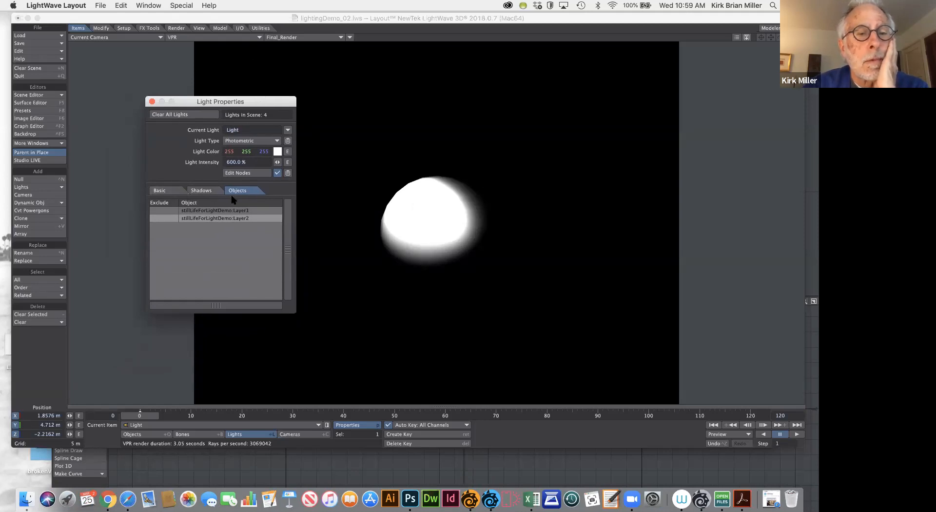
# Try excluding stillLifeForLightDemo:Layer1 and Layer2 from the photometric light, and include them again
pyautogui.click(154, 211)
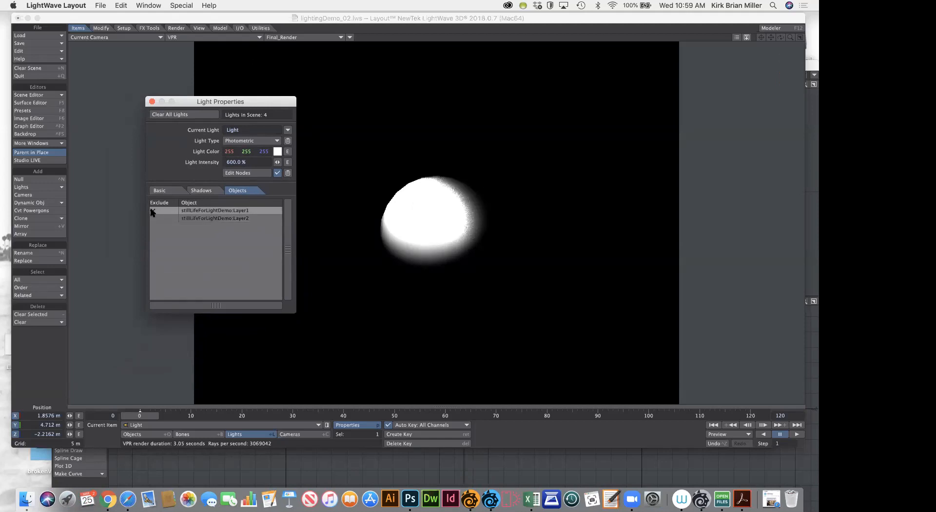
pyautogui.click(153, 218)
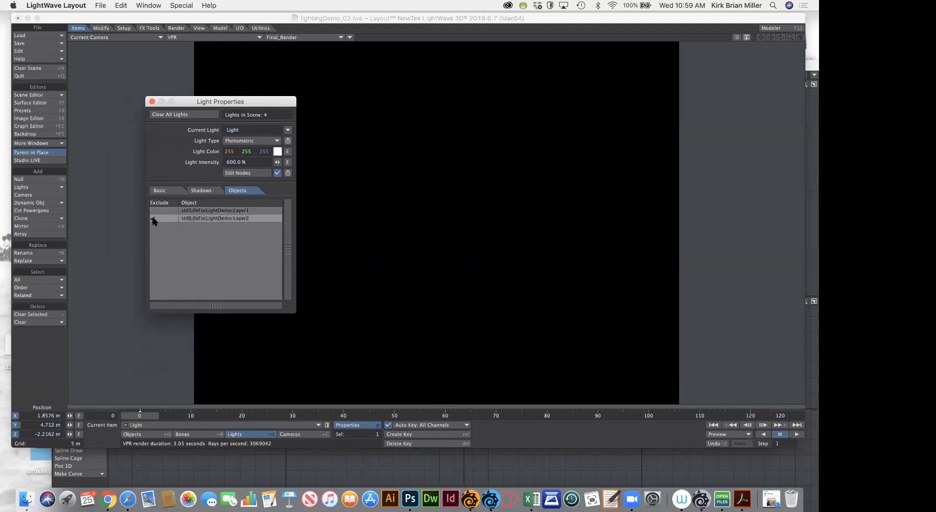
pyautogui.click(153, 219)
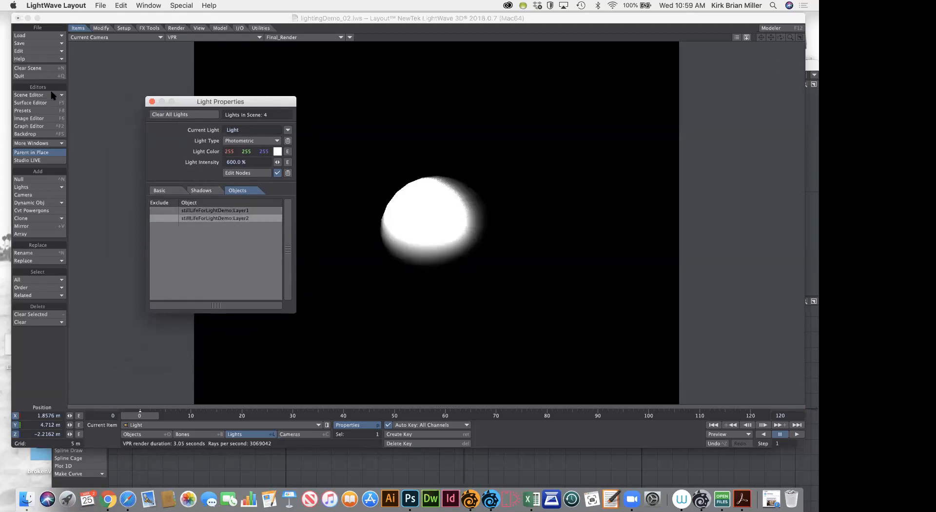
# Open the Scene / Dope Editor to list the scene's lights and objects
pyautogui.click(38, 96)
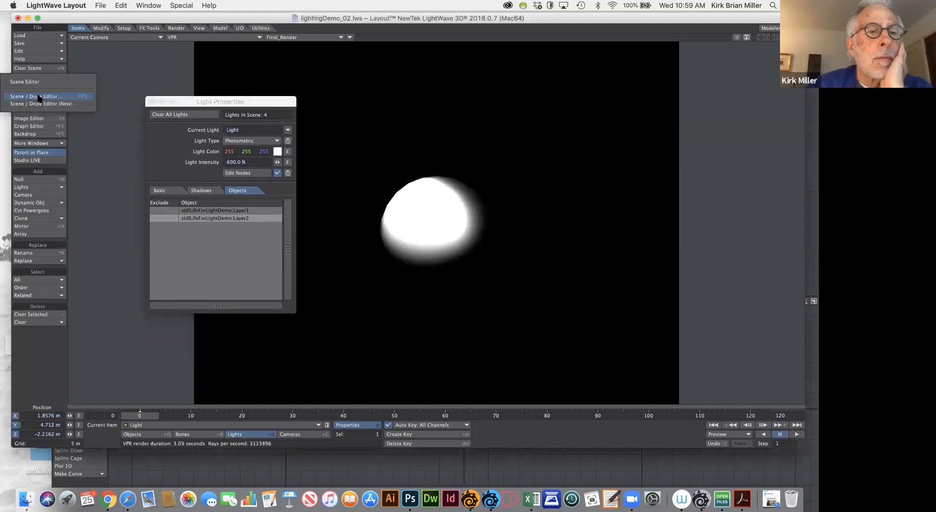
pyautogui.click(85, 96)
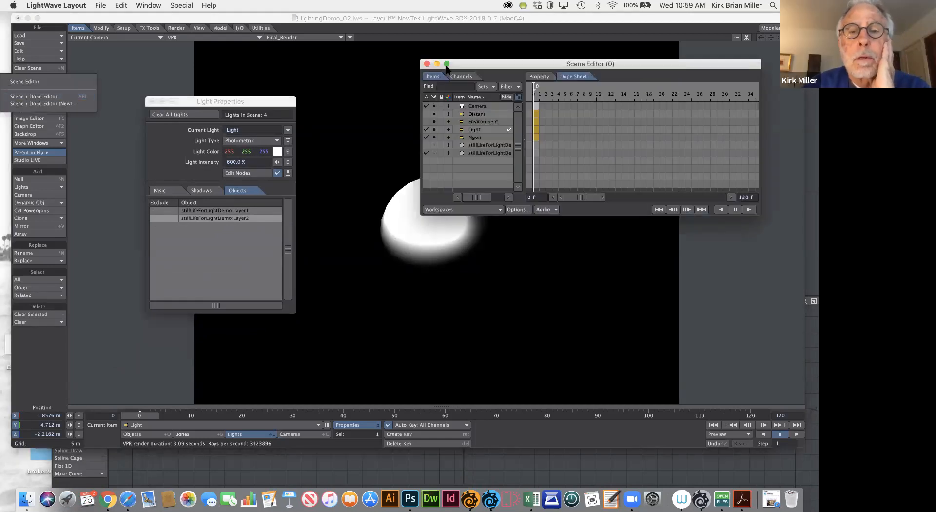
# Deactivate the Light item in the Scene Editor and activate the first stillLifeForLightDemo layer
pyautogui.moveTo(487, 64); pyautogui.dragTo(421, 74)
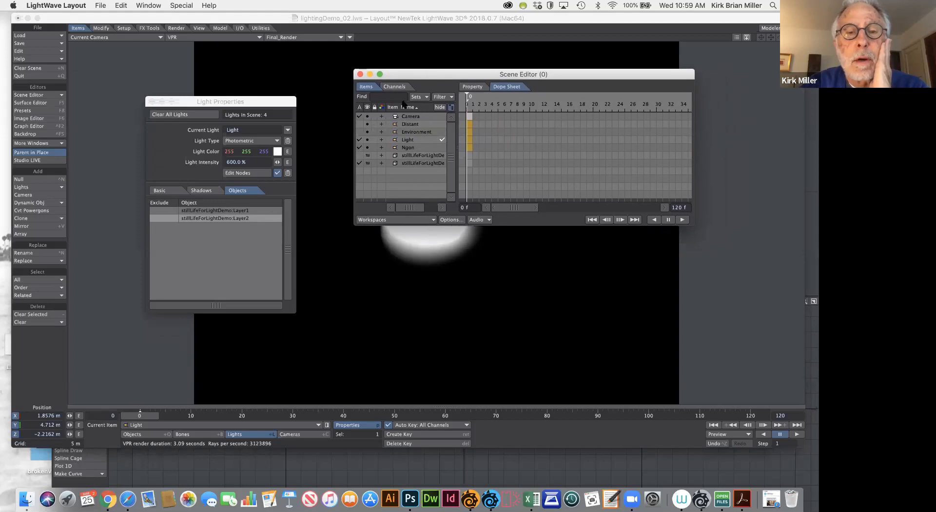
pyautogui.click(359, 140)
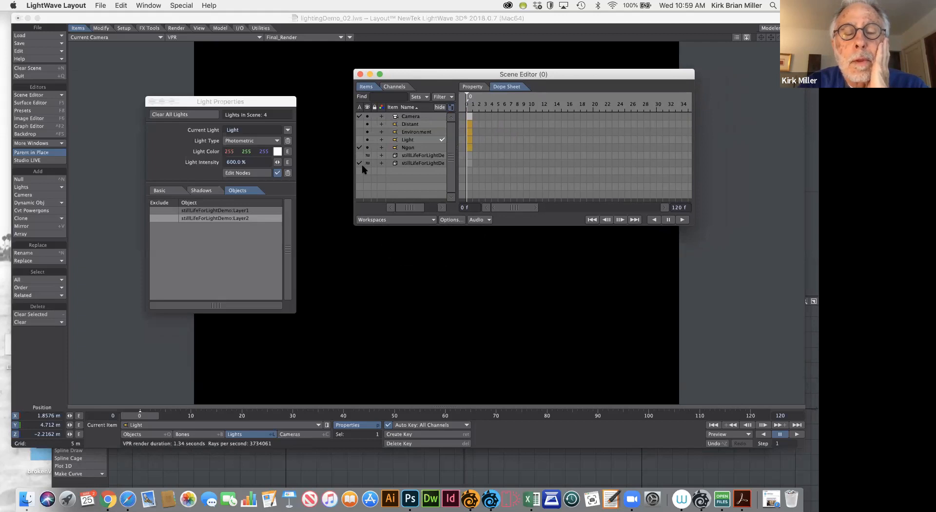
pyautogui.click(359, 154)
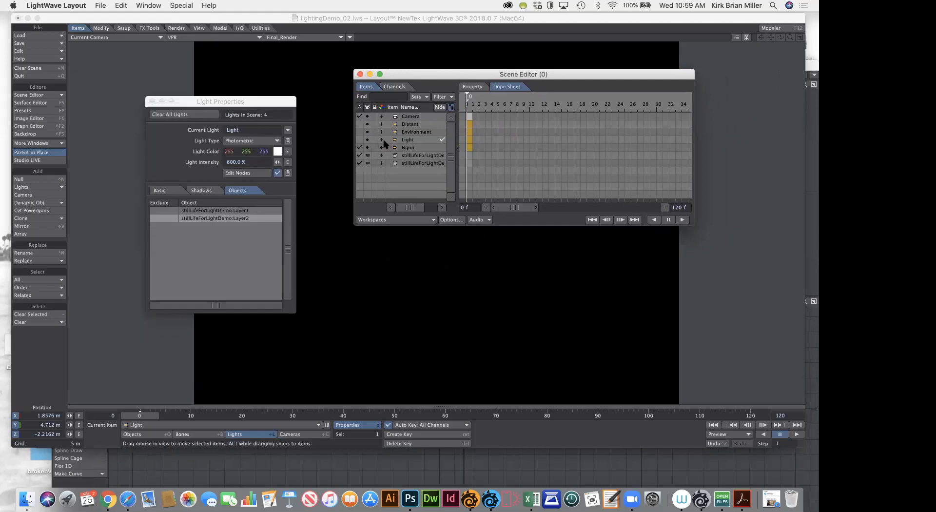
pyautogui.click(406, 141)
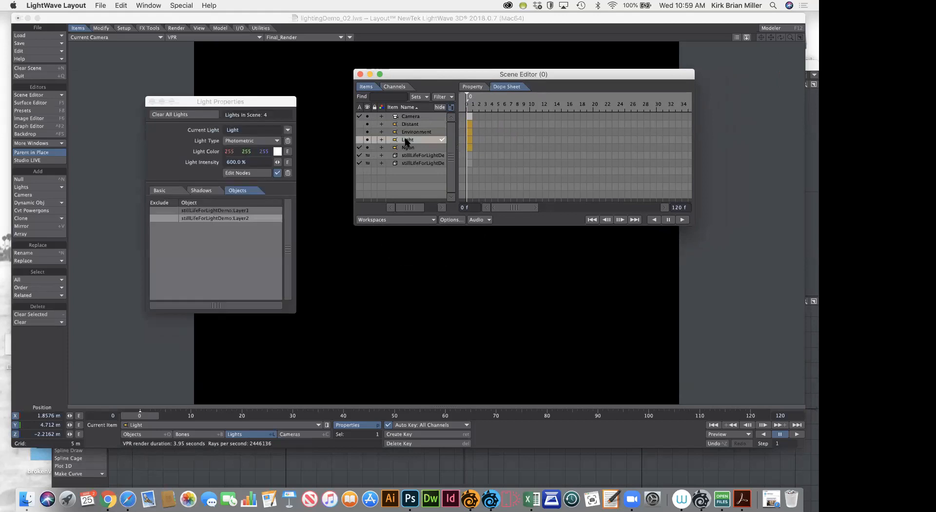
pyautogui.moveTo(433, 78); pyautogui.dragTo(468, 70)
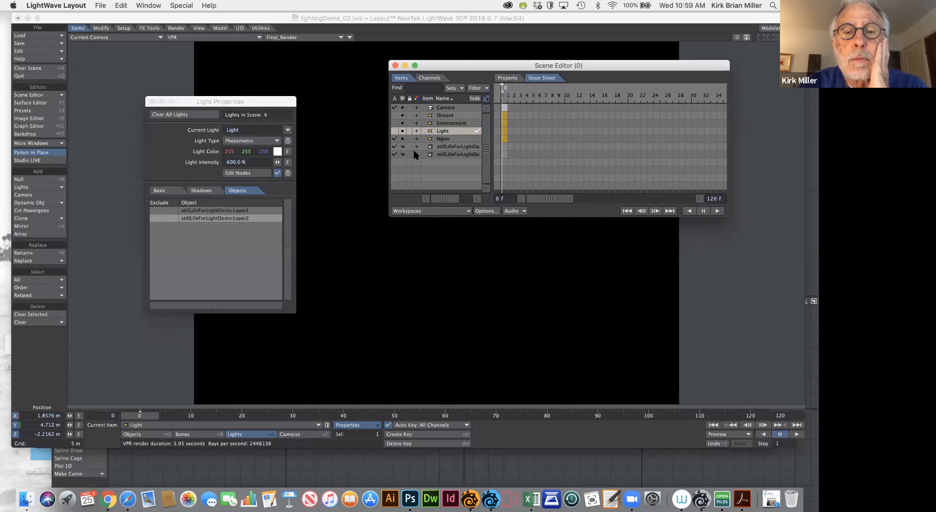
# Toggle the active state of both stillLifeForLightDemo layers off and back on
pyautogui.click(393, 147)
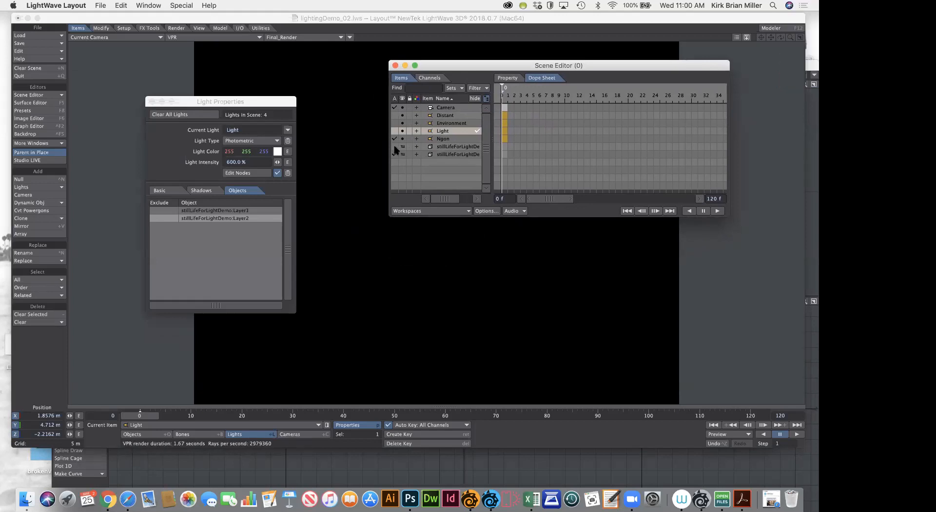
pyautogui.click(395, 146)
pyautogui.click(402, 147)
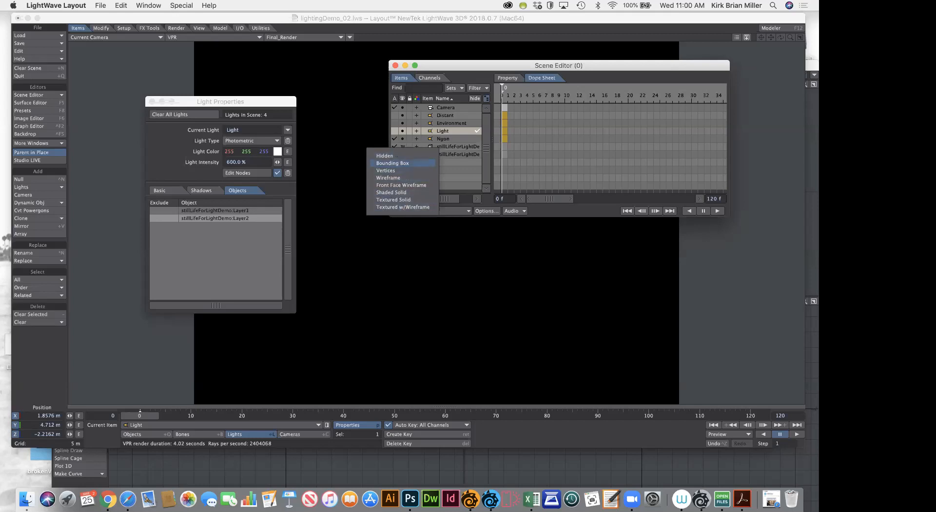
pyautogui.click(403, 149)
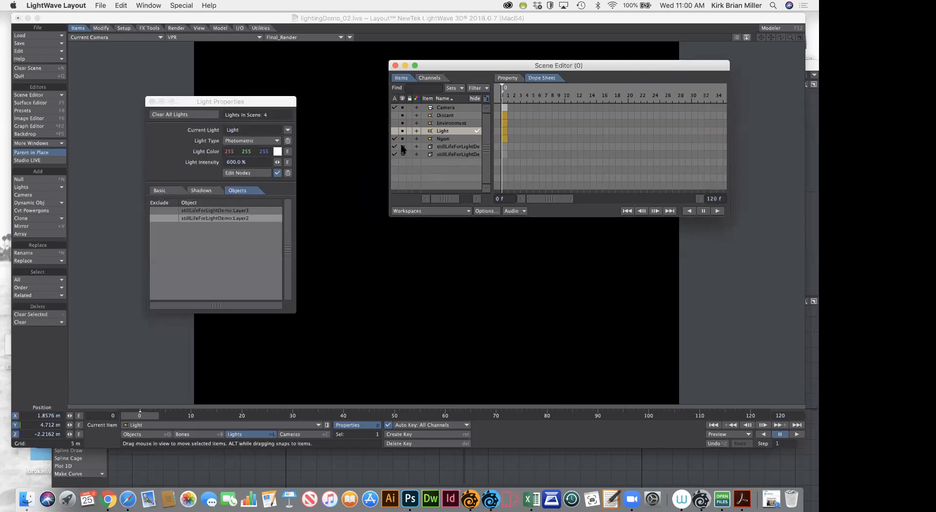
pyautogui.click(404, 149)
pyautogui.click(393, 147)
pyautogui.click(394, 154)
pyautogui.click(395, 154)
pyautogui.click(395, 147)
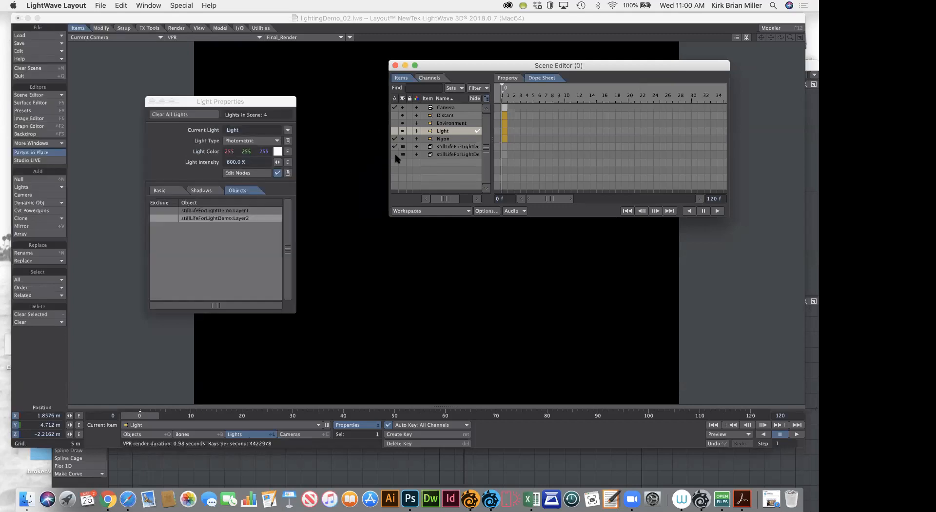
pyautogui.click(395, 154)
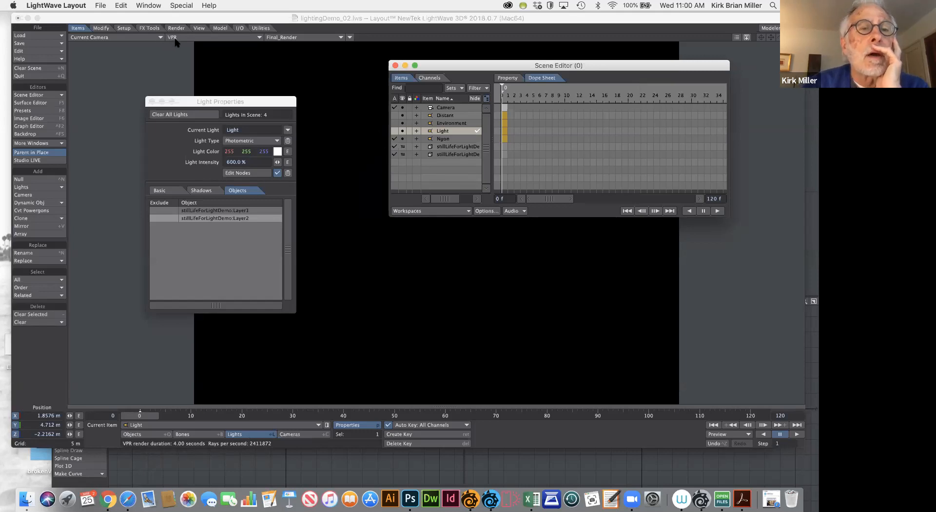
# Close the Light Properties window and reposition the Scene Editor over the render view
pyautogui.moveTo(218, 101); pyautogui.dragTo(184, 83)
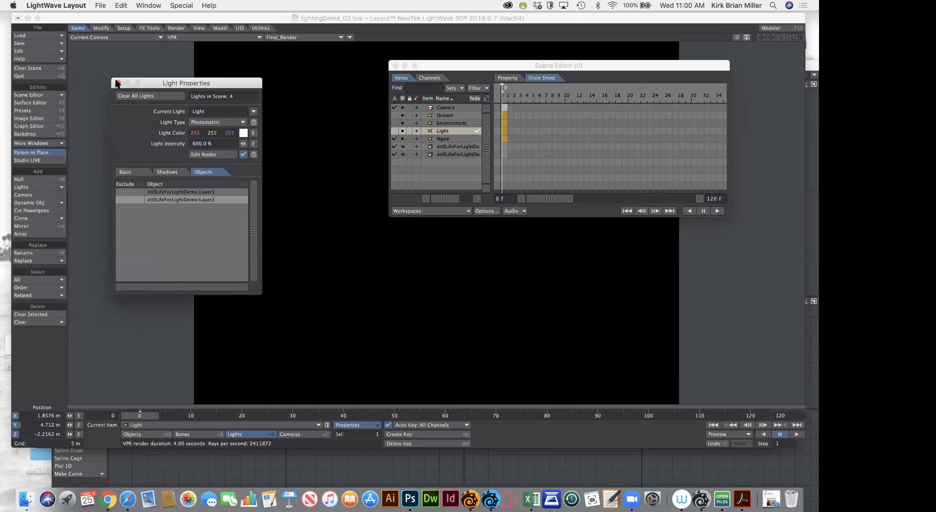
pyautogui.click(118, 83)
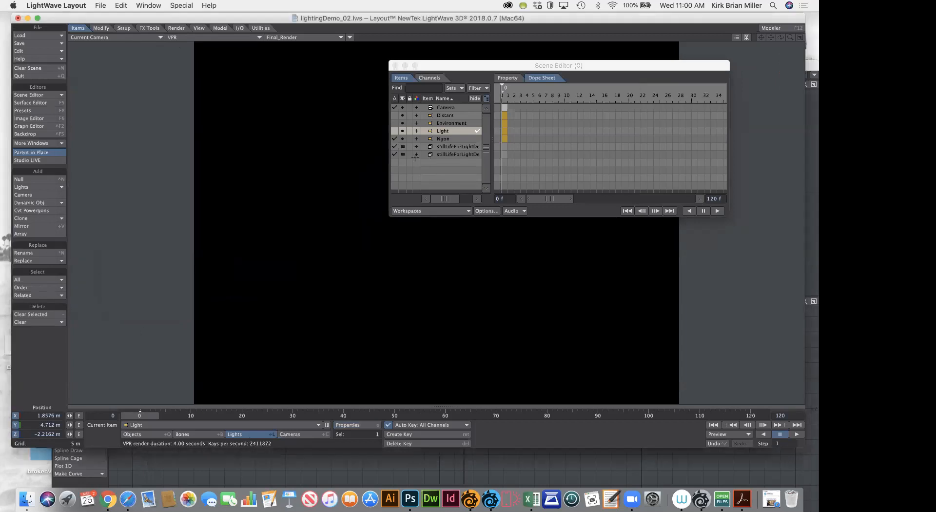
pyautogui.moveTo(469, 71); pyautogui.dragTo(356, 126)
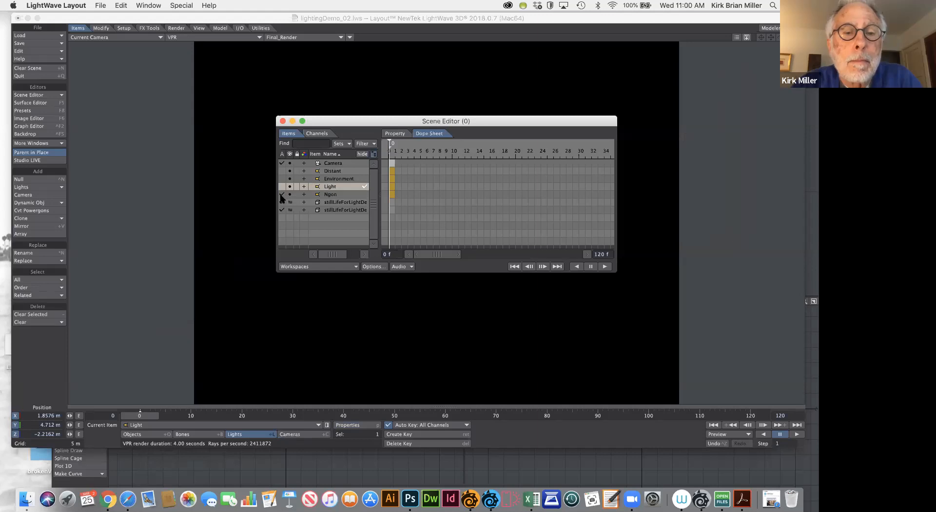
pyautogui.moveTo(381, 120); pyautogui.dragTo(361, 99)
# Set the first stillLifeForLightDemo layer's visibility to Textured Solid and the second layer's to Shaded Solid, keeping both active
pyautogui.click(262, 181)
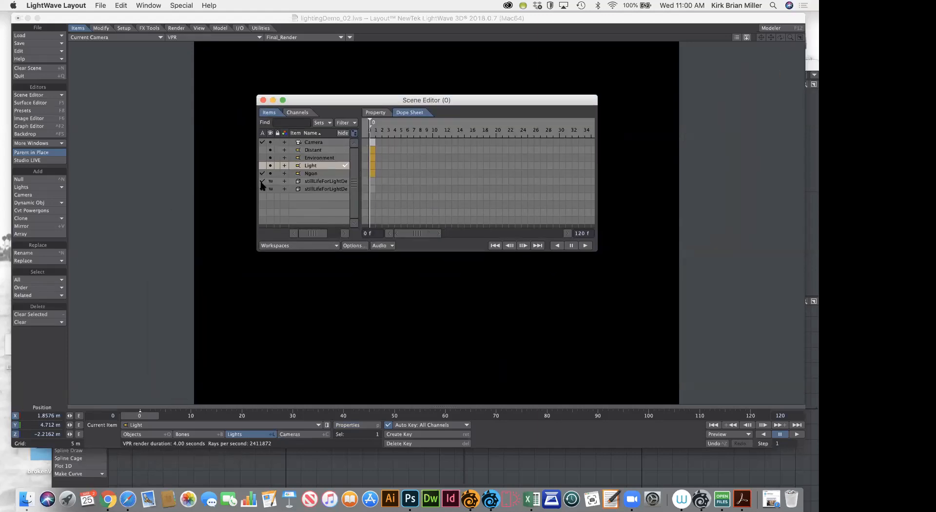
pyautogui.click(262, 181)
pyautogui.click(262, 189)
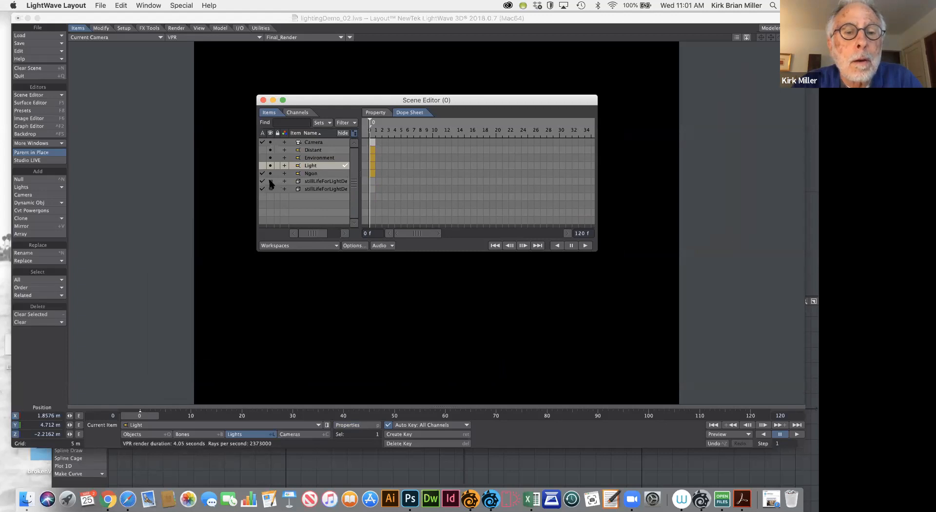
pyautogui.click(270, 181)
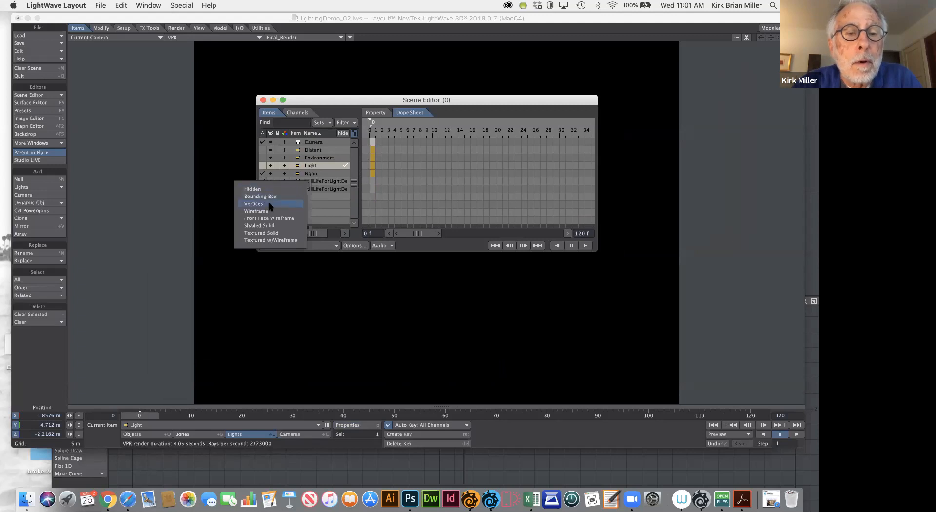
pyautogui.click(274, 234)
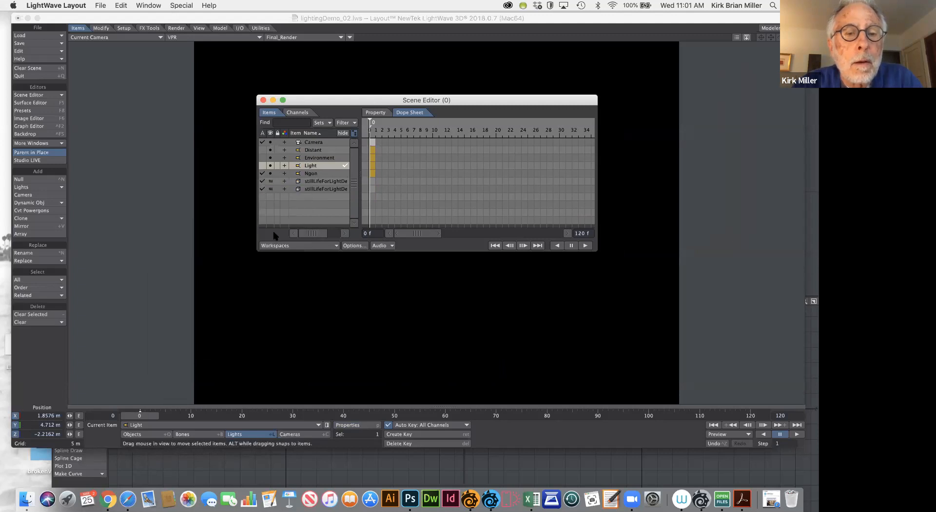
pyautogui.click(270, 189)
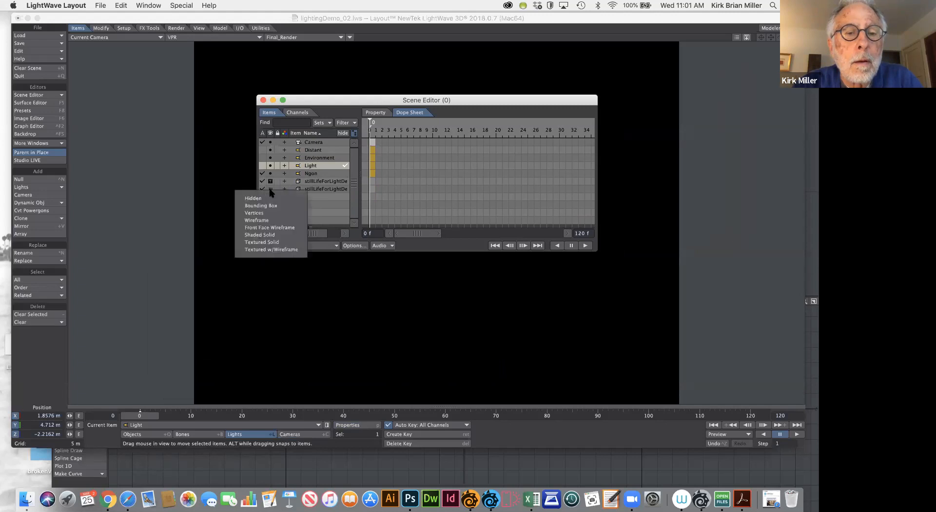
pyautogui.click(270, 235)
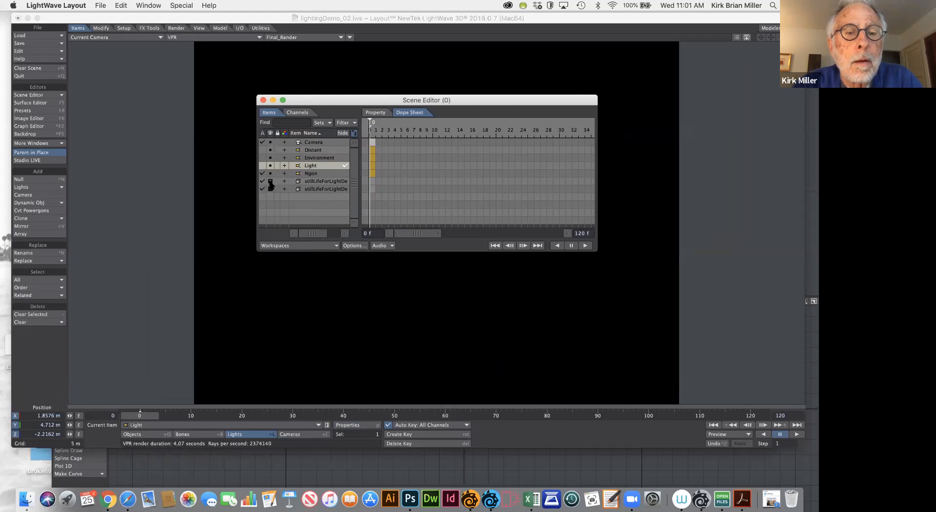
pyautogui.click(270, 182)
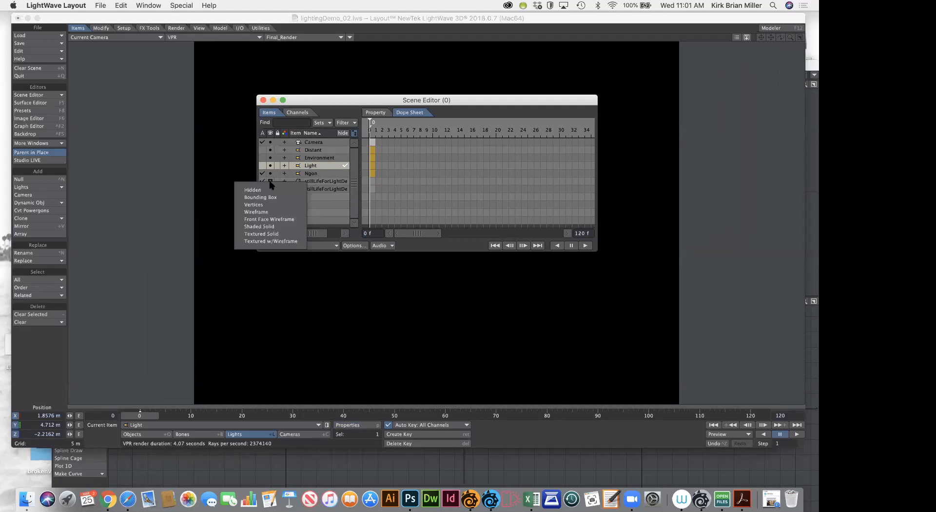
pyautogui.click(261, 234)
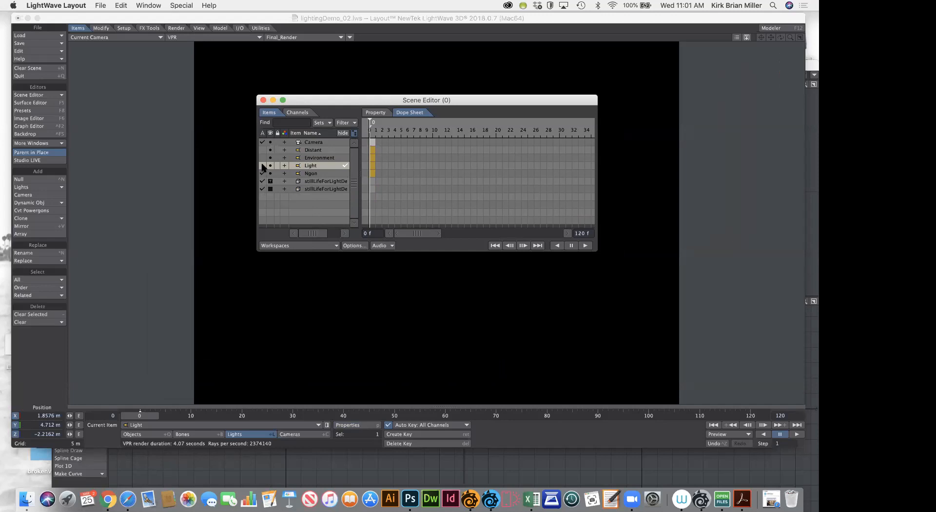
# Reactivate the Light item and move the Scene Editor away from the rendered cone
pyautogui.click(263, 166)
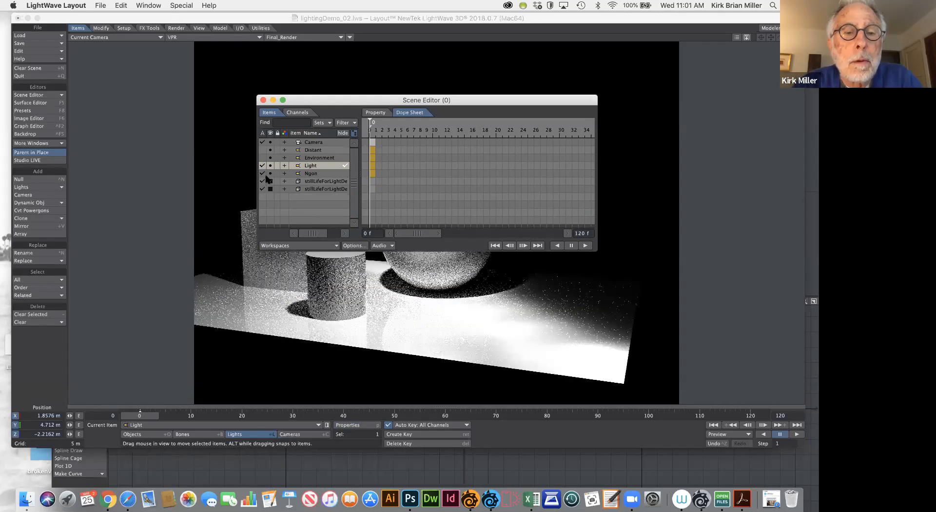
pyautogui.moveTo(332, 100); pyautogui.dragTo(380, 199)
pyautogui.moveTo(402, 139); pyautogui.dragTo(413, 135)
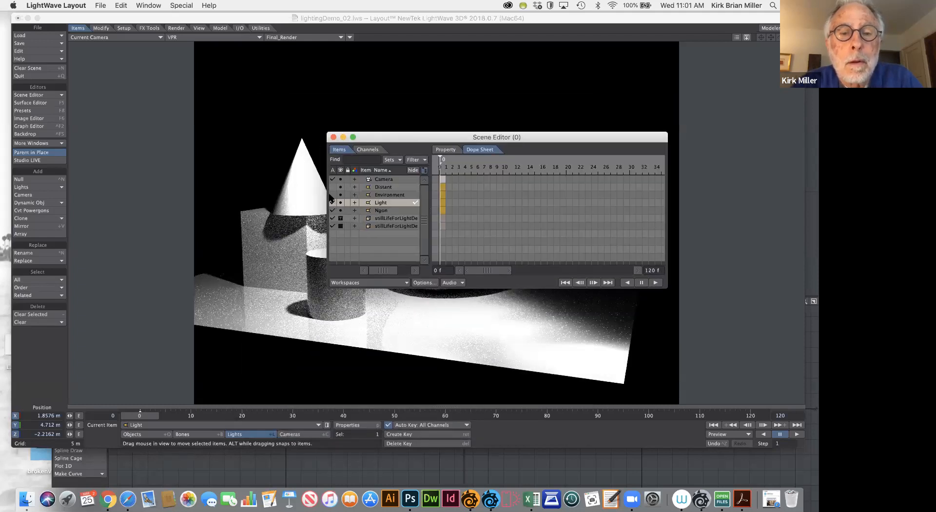
# Activate the Environment light and try the Distant light on and off
pyautogui.click(331, 195)
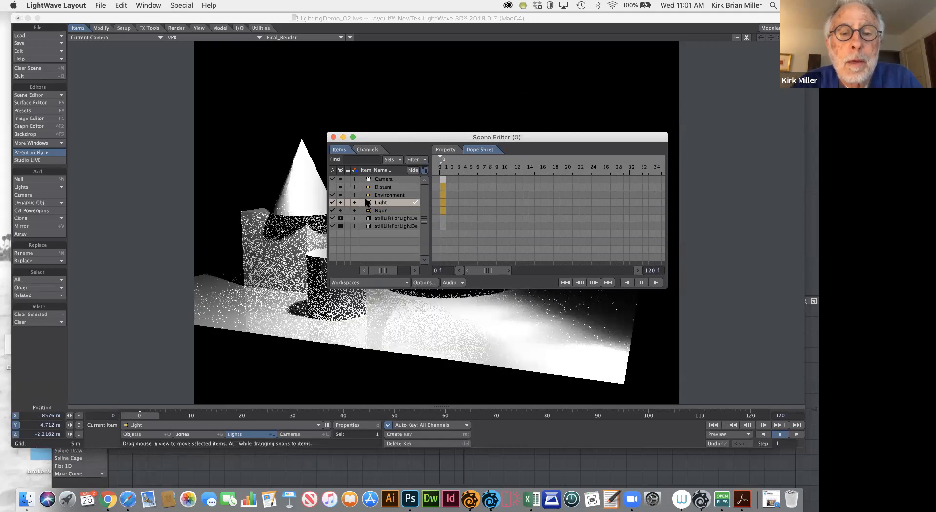
pyautogui.click(333, 187)
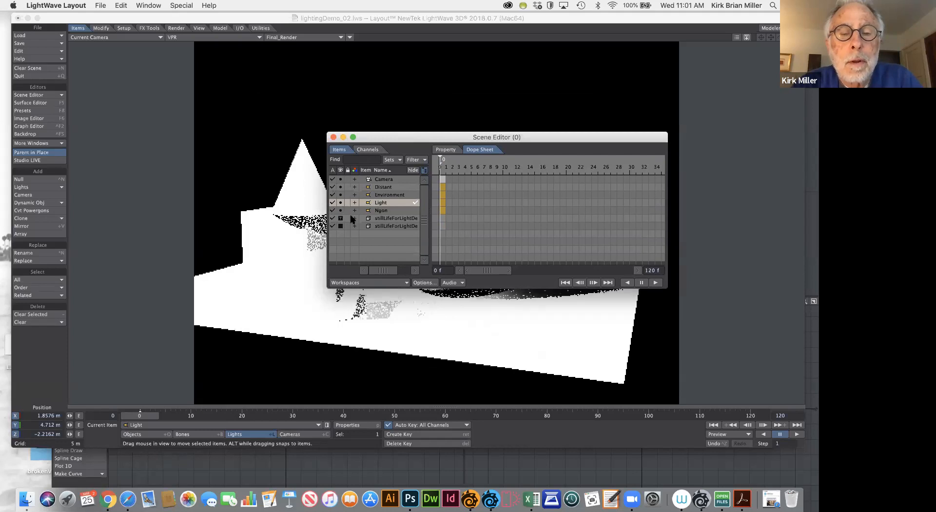
pyautogui.click(333, 187)
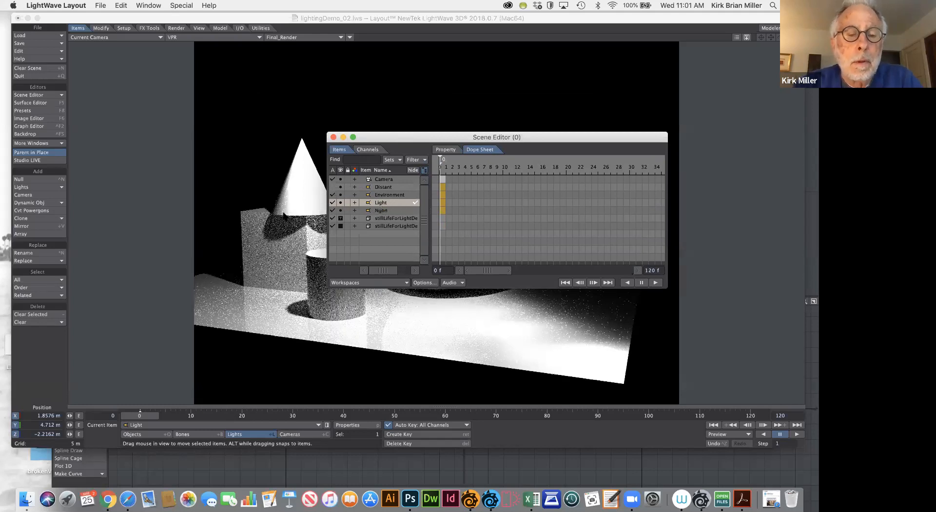
# Open the properties of Light and disable its node editing, moving the Scene Editor clear of the sphere
pyautogui.click(340, 424)
pyautogui.click(340, 425)
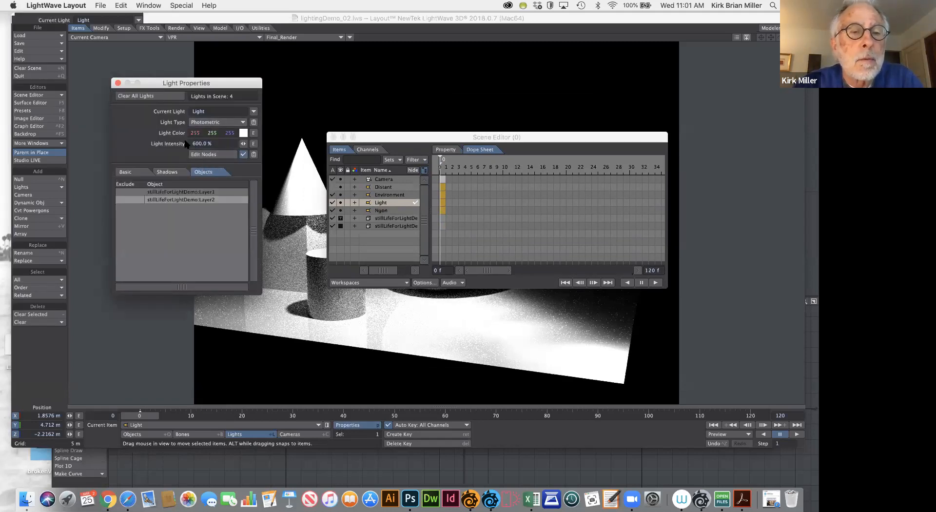
pyautogui.click(243, 154)
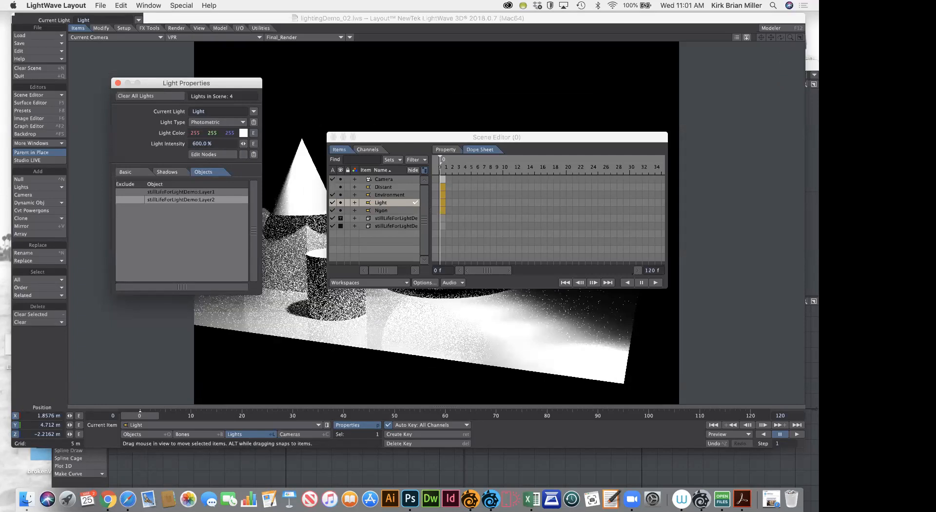
pyautogui.moveTo(376, 136); pyautogui.dragTo(507, 92)
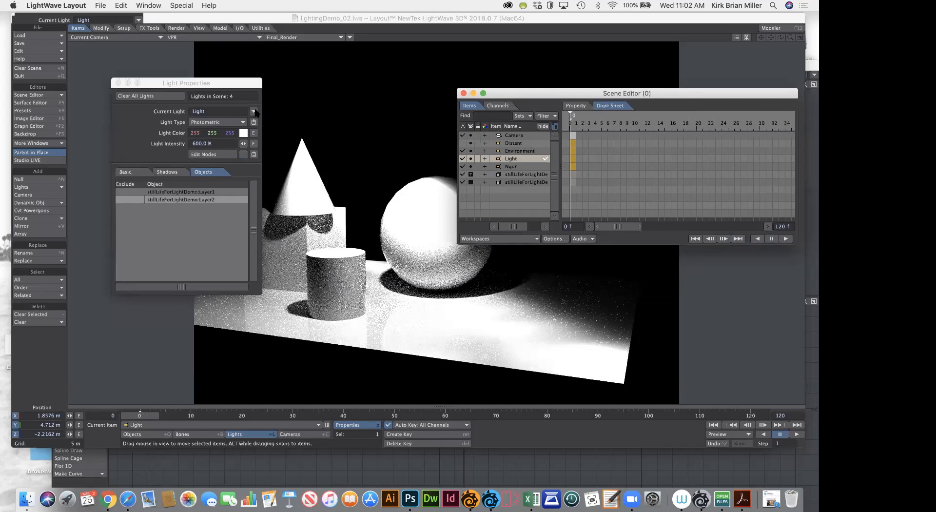
# Deactivate the Ngon and Environment lights in the Scene Editor
pyautogui.click(254, 112)
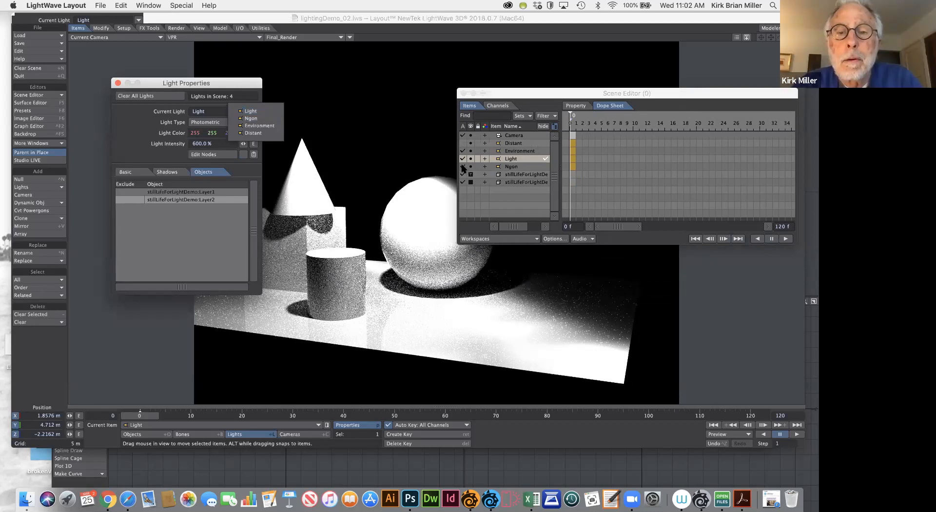
pyautogui.click(463, 167)
pyautogui.click(462, 166)
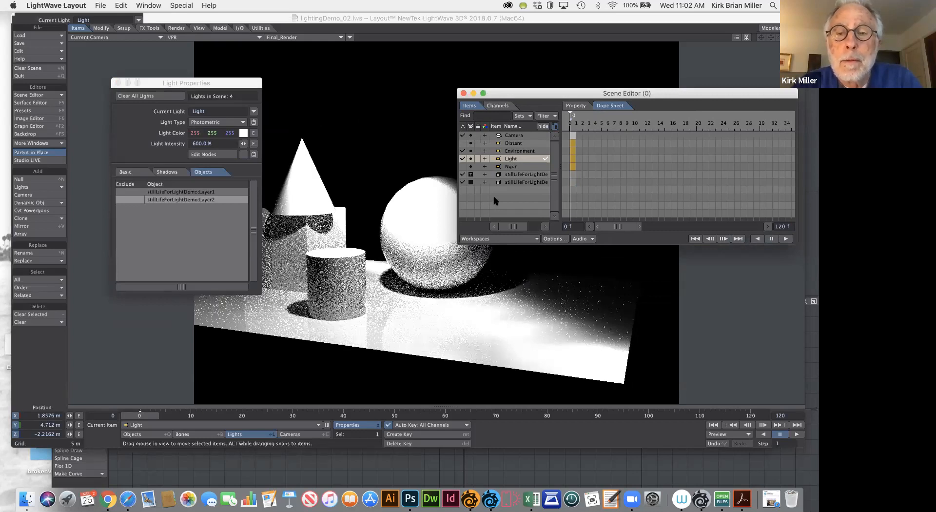
pyautogui.click(462, 151)
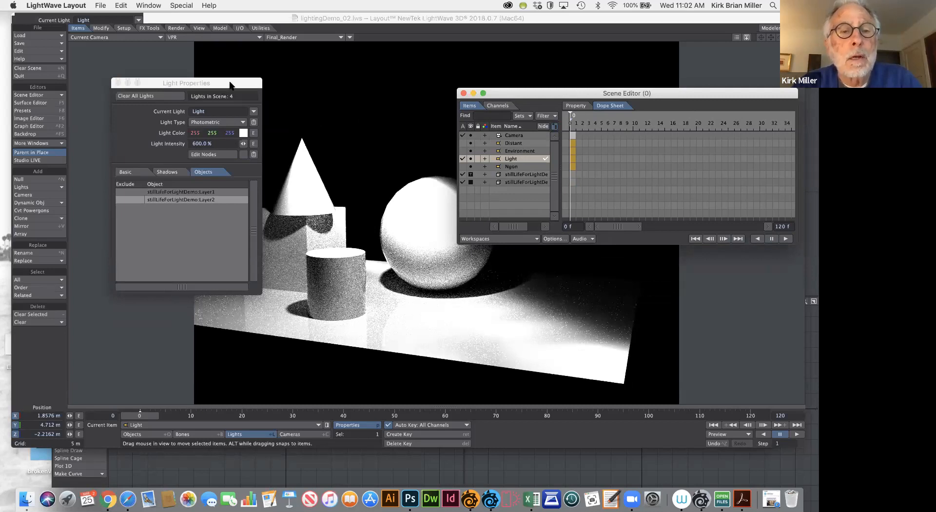
# Move the Light Properties window off the cone and switch the viewport from the camera view to Perspective
pyautogui.moveTo(228, 84); pyautogui.dragTo(211, 146)
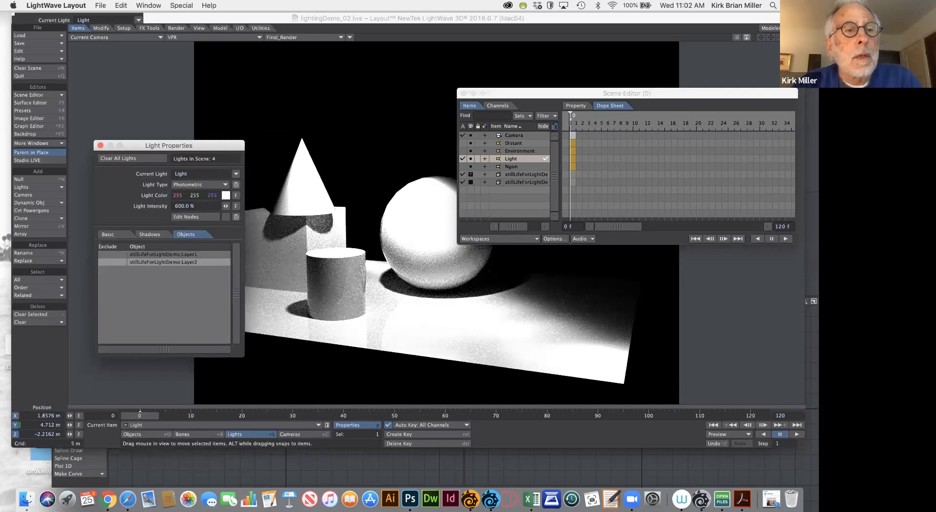
pyautogui.click(140, 37)
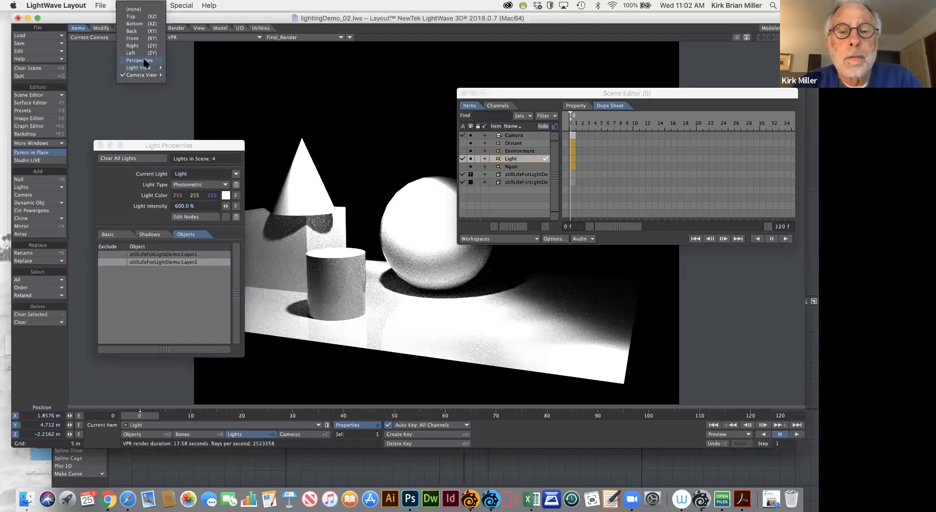
pyautogui.click(143, 60)
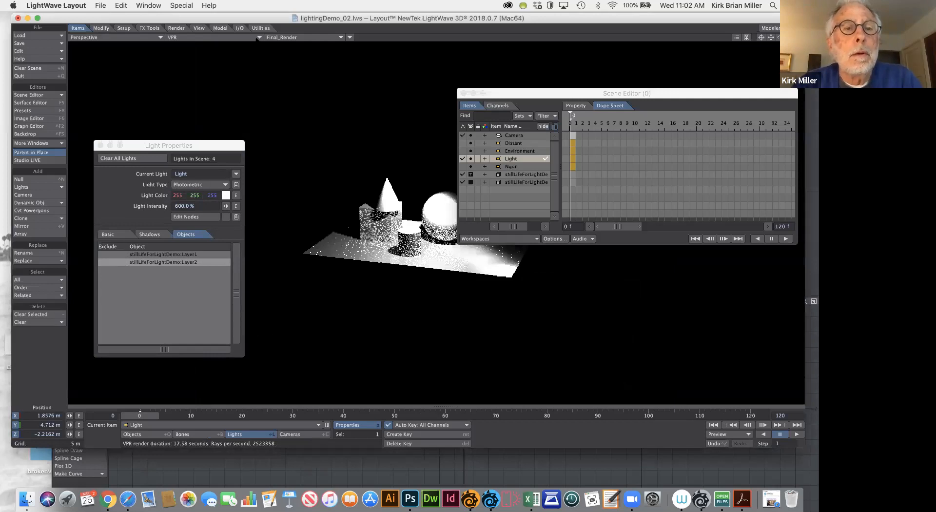
# Display the perspective viewport as Front Face Wireframe and lower the photometric Light to about 3.95 m in Y, moving the Scene Editor out of the way
pyautogui.click(182, 38)
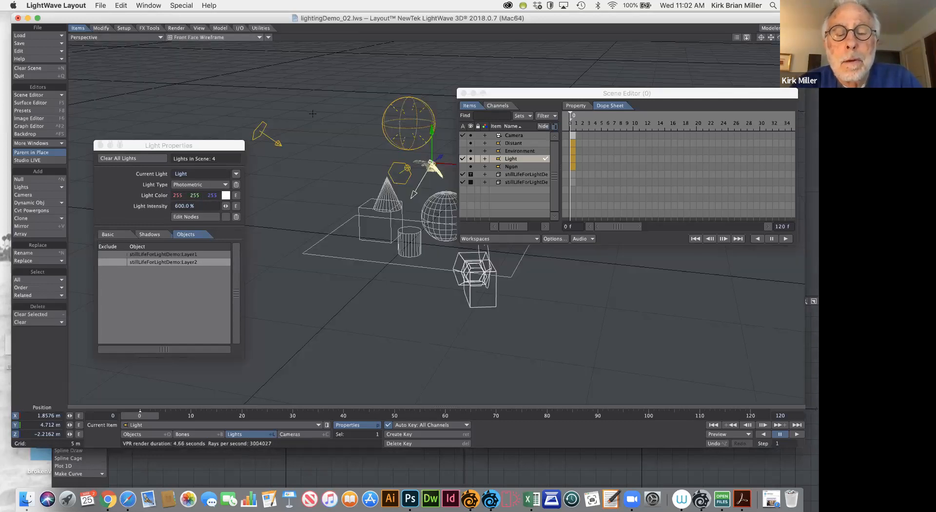
pyautogui.moveTo(529, 92); pyautogui.dragTo(574, 156)
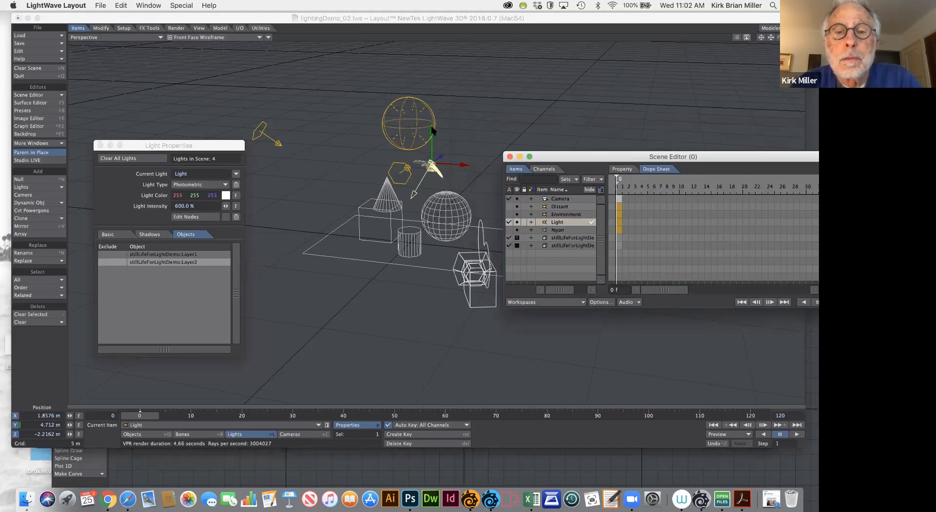
pyautogui.moveTo(436, 133)
pyautogui.mouseDown()
pyautogui.moveTo(434, 175)
pyautogui.moveTo(432, 146)
pyautogui.mouseUp()
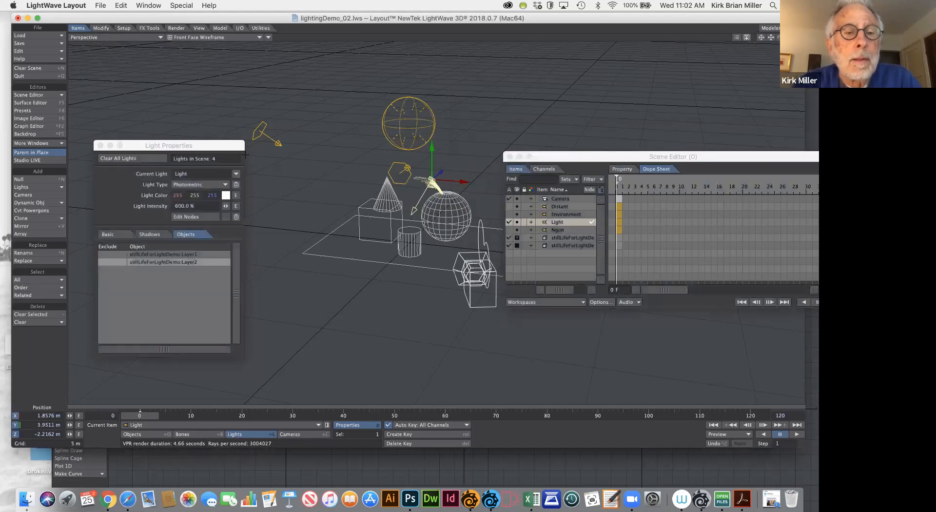
# Set the photometric light's intensity to 300%
pyautogui.click(206, 207)
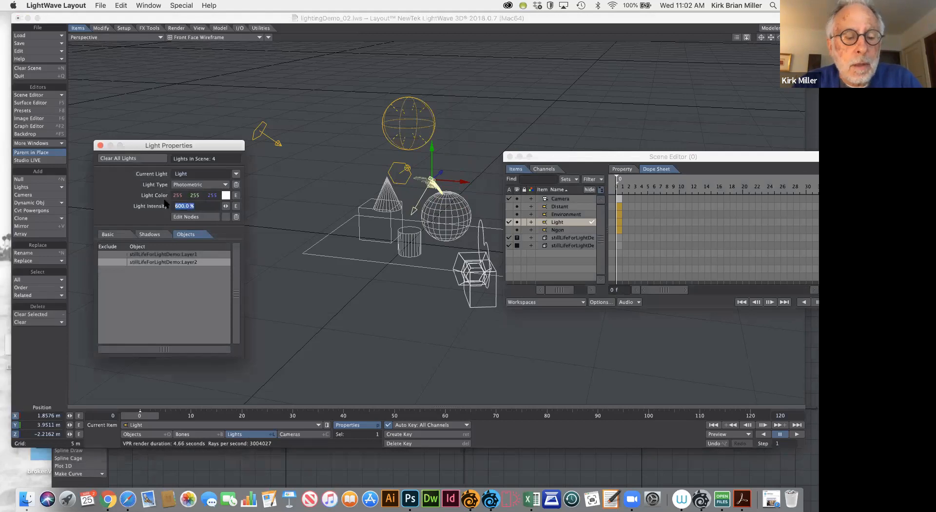
pyautogui.write('300')
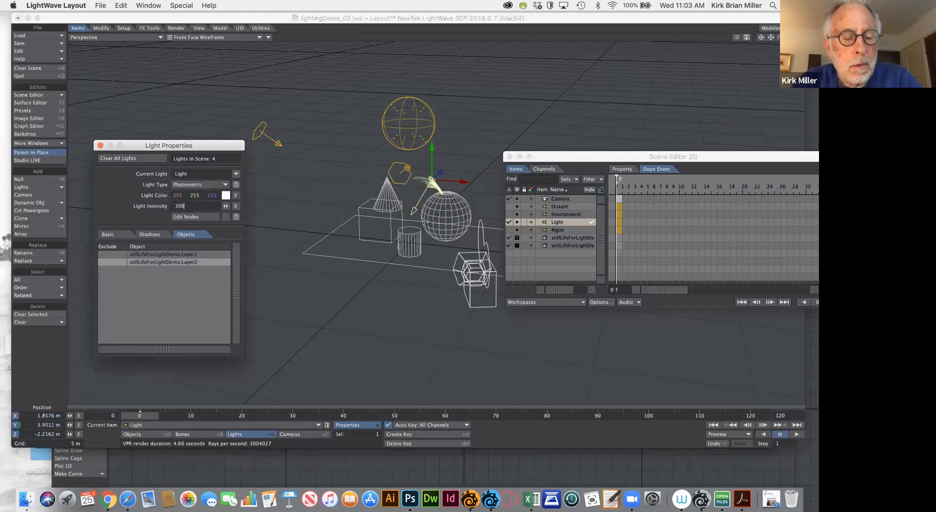
pyautogui.press('Tab')
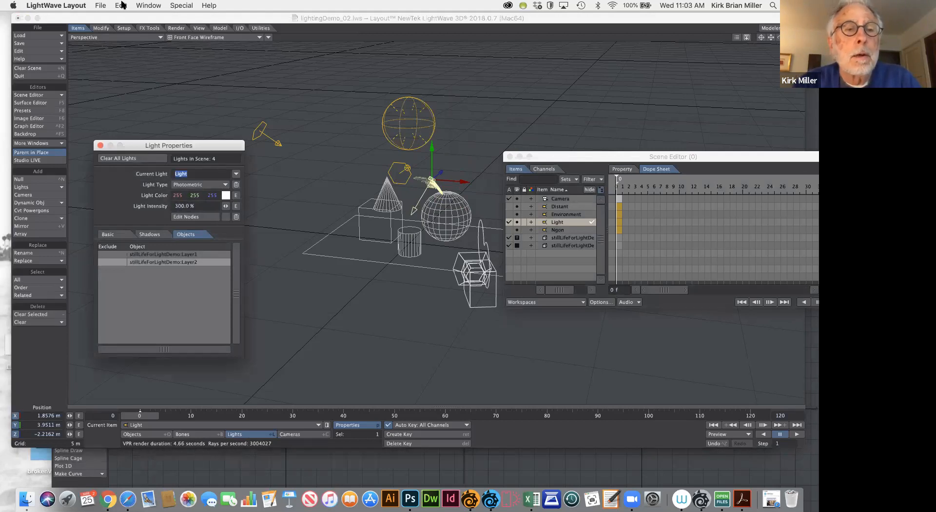
# Switch the viewport to the camera view with VPR shading and move the Light Properties and Scene Editor windows to uncover the still life
pyautogui.click(124, 38)
pyautogui.moveTo(119, 76)
pyautogui.click(175, 74)
pyautogui.click(190, 38)
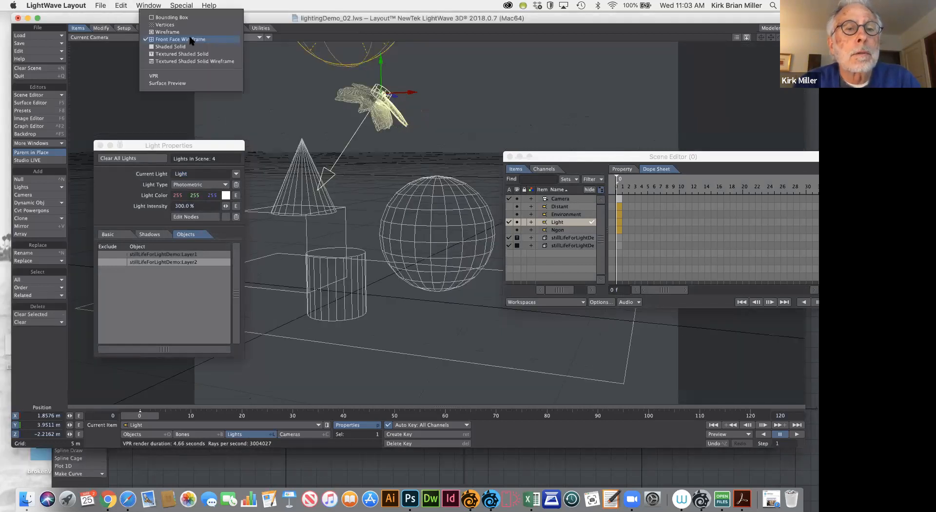
pyautogui.click(173, 76)
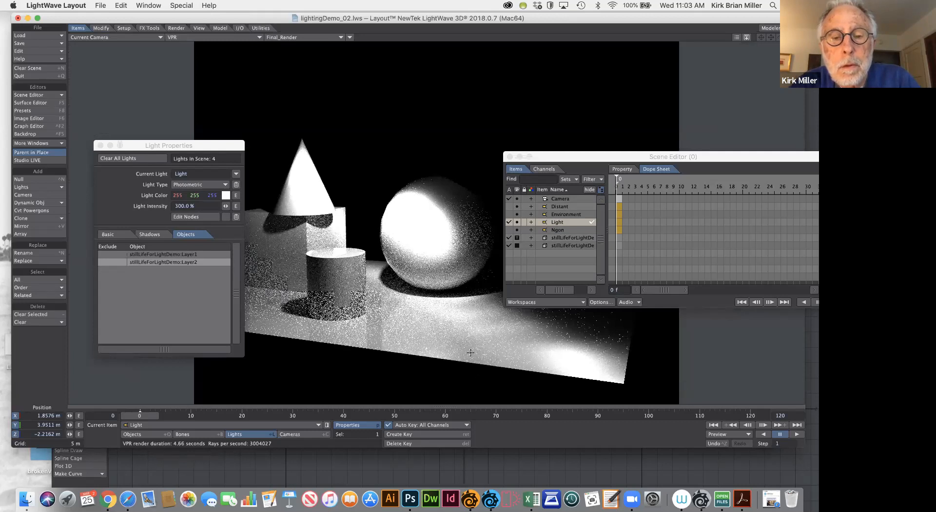
pyautogui.moveTo(232, 149); pyautogui.dragTo(222, 80)
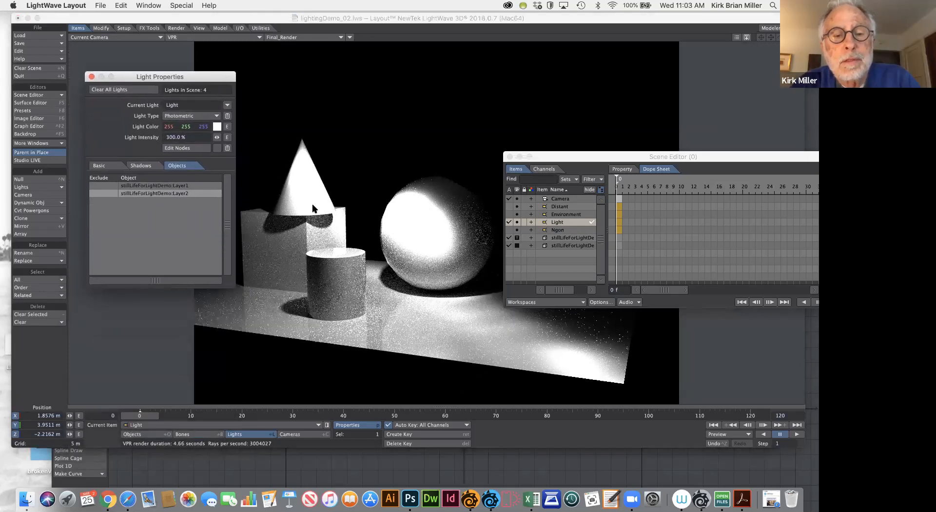
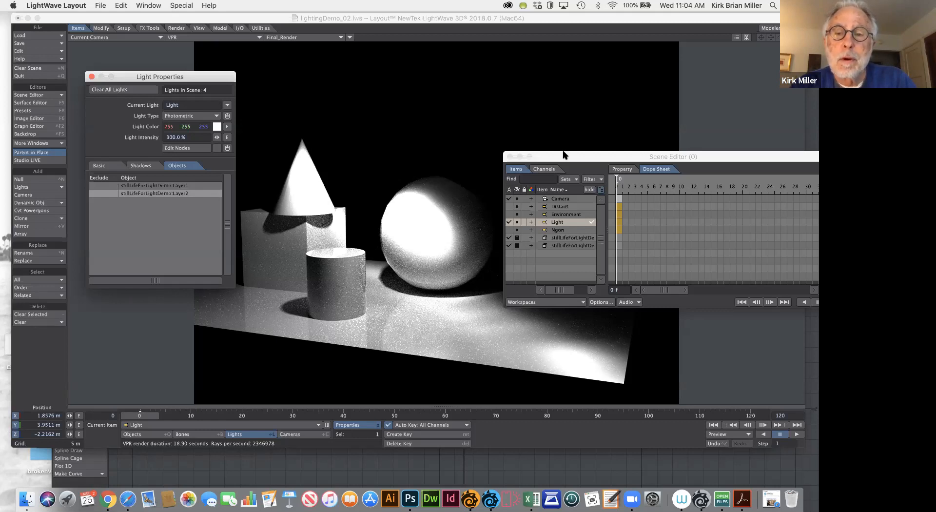
pyautogui.moveTo(564, 156); pyautogui.dragTo(559, 107)
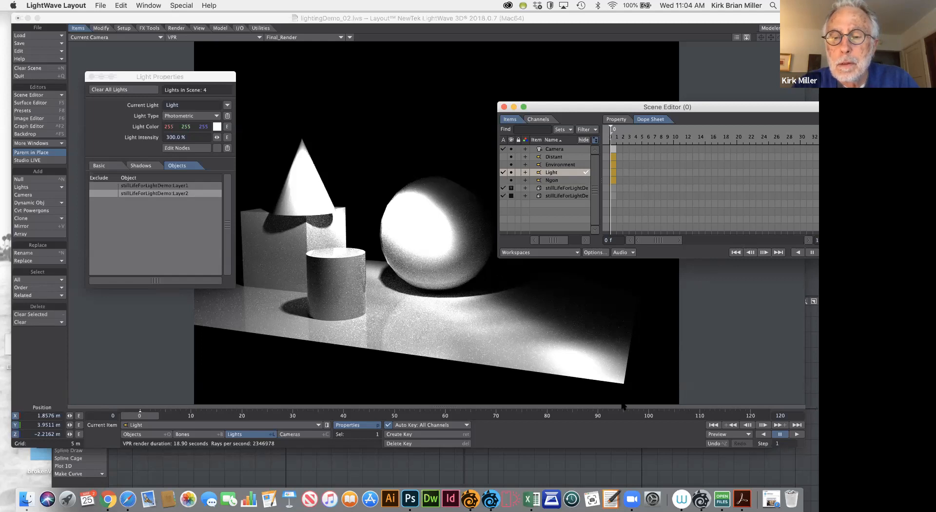
# Switch to Safari and look over the IES lights collection page on all3dfree.net, including its light categories and preview thumbnails
pyautogui.press('super+Tab')
pyautogui.scroll(9, 574, 342)
pyautogui.scroll(3, 574, 343)
pyautogui.scroll(-2, 574, 343)
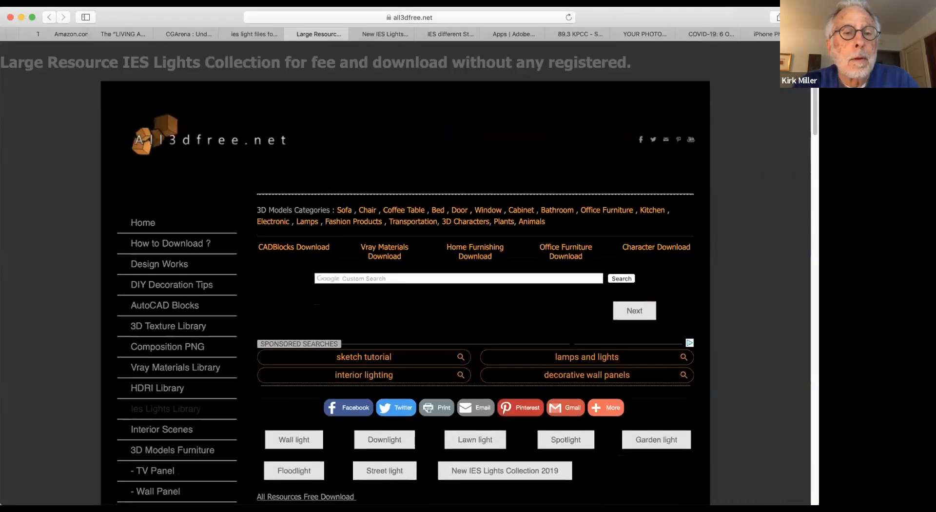
pyautogui.scroll(2, 574, 343)
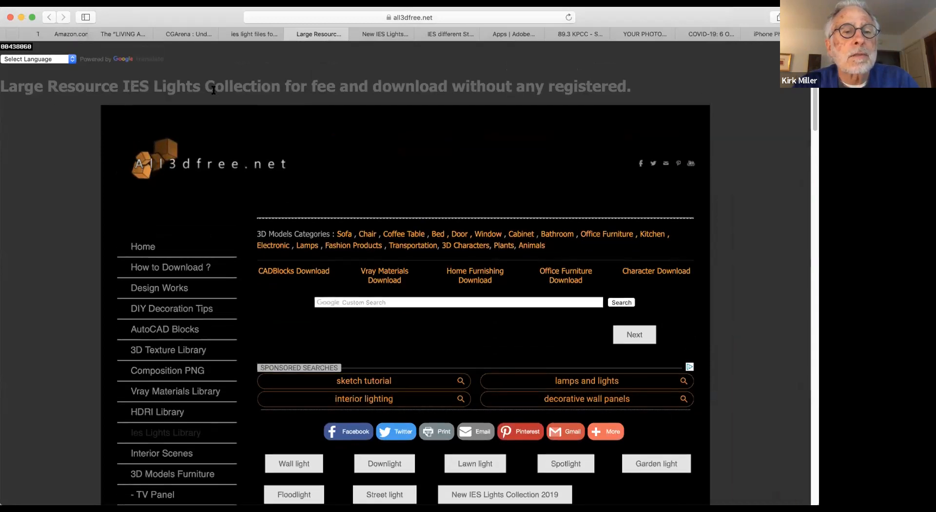
pyautogui.scroll(-3, 405, 292)
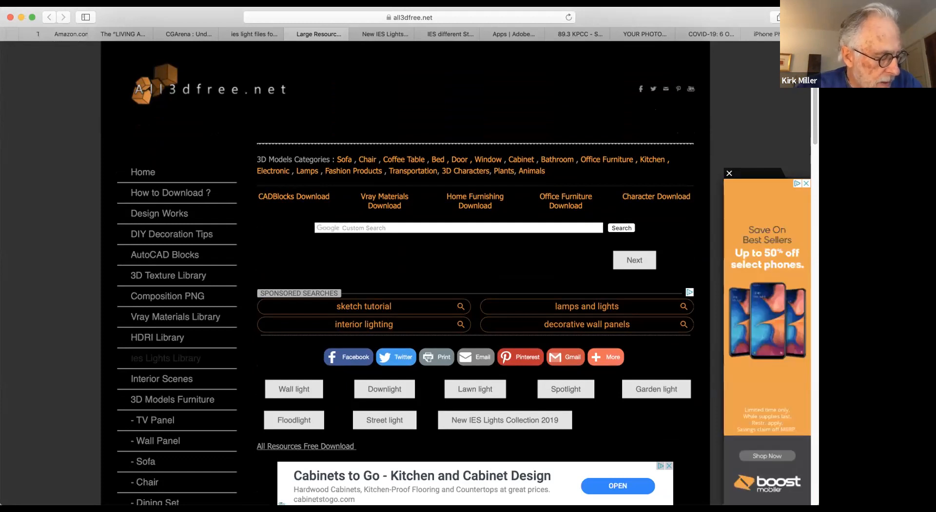
pyautogui.scroll(-6, 456, 273)
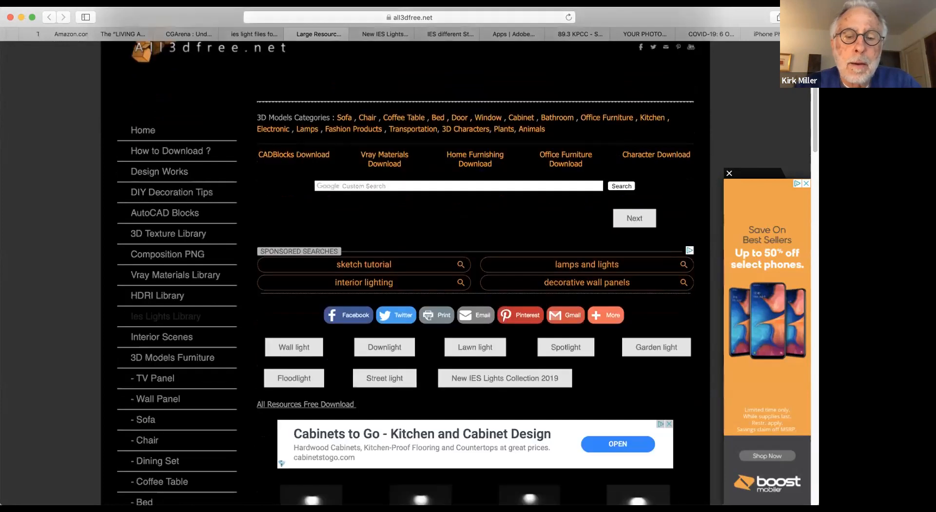
pyautogui.scroll(1, 295, 131)
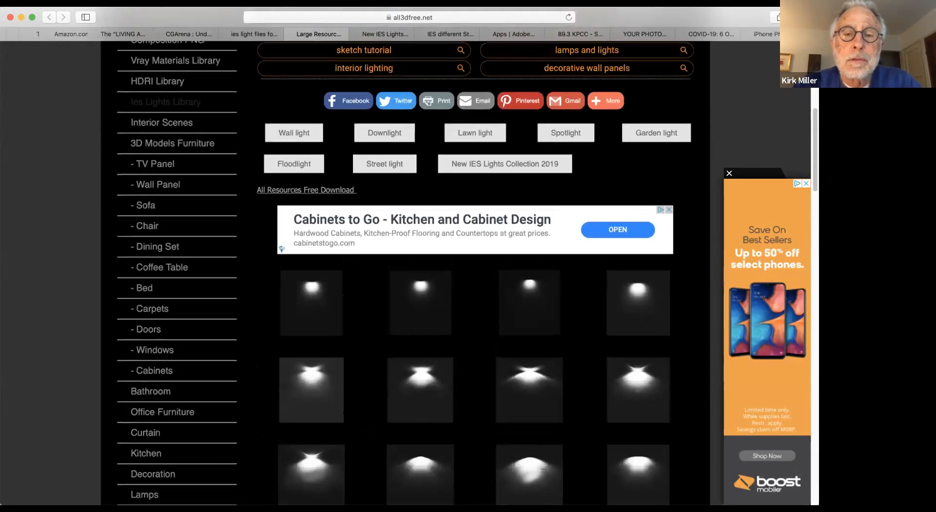
# Open the Wall light category and examine the light pattern previews of its IES files
pyautogui.click(294, 132)
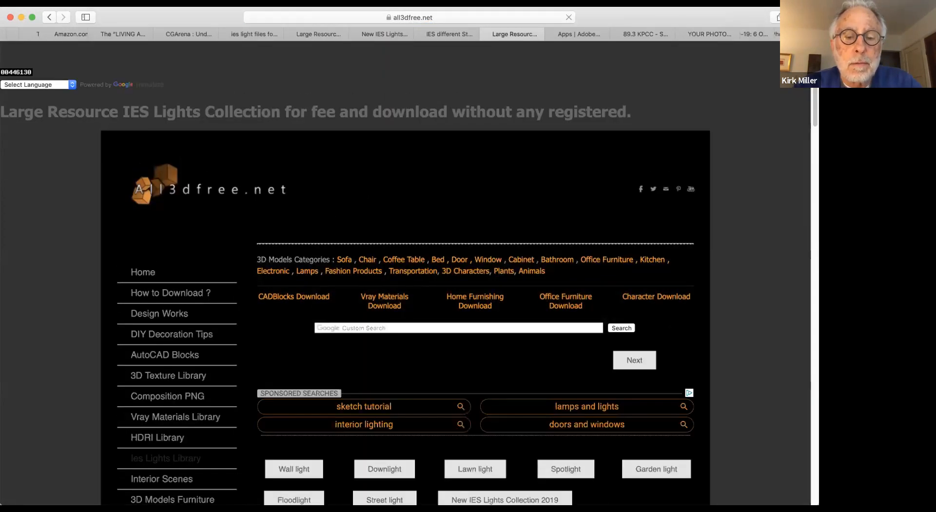
pyautogui.scroll(-5, 426, 279)
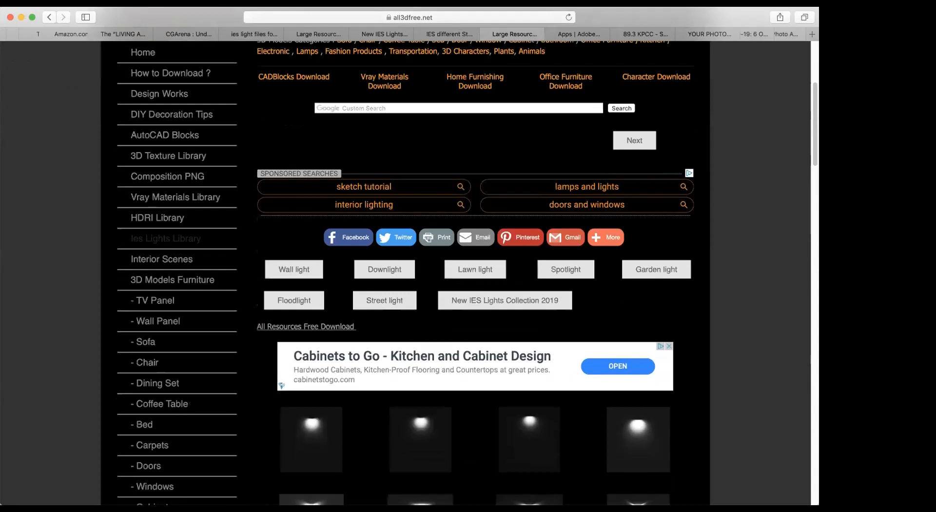
pyautogui.scroll(-4, 426, 279)
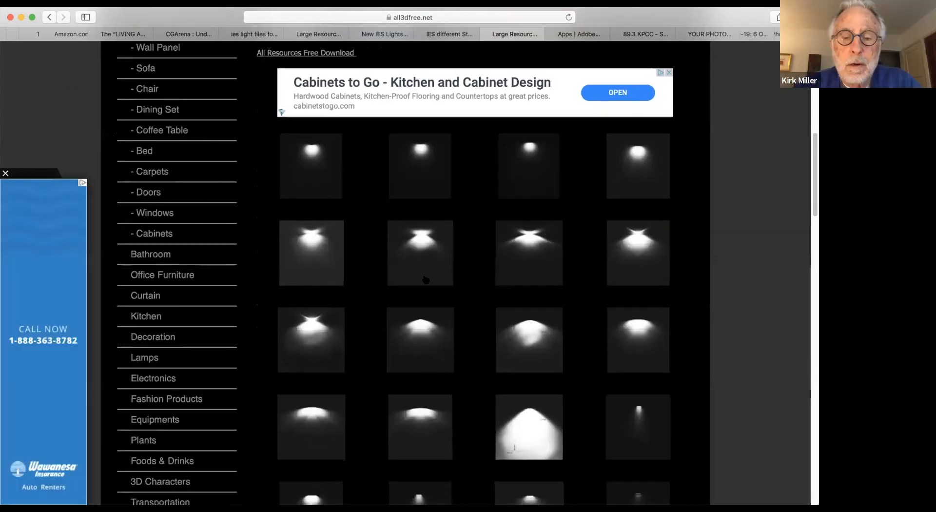
pyautogui.scroll(-3, 425, 280)
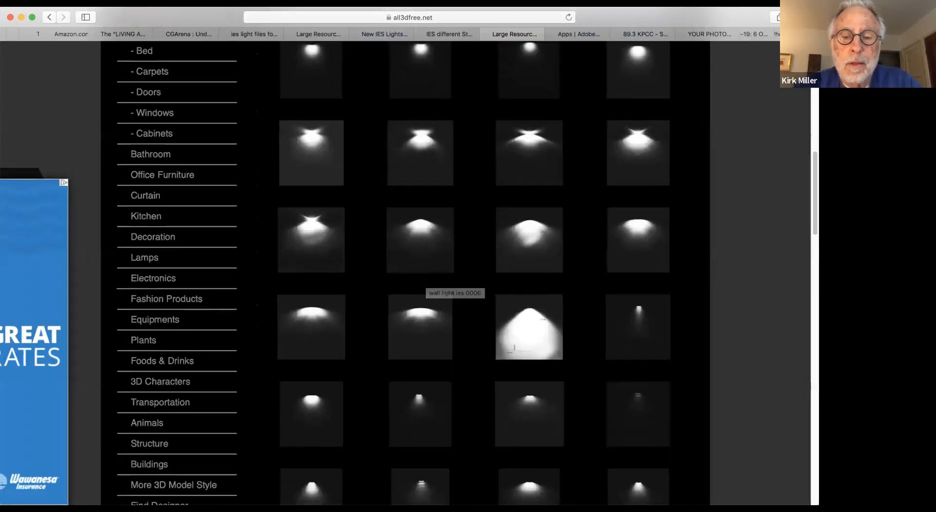
pyautogui.scroll(6, 426, 279)
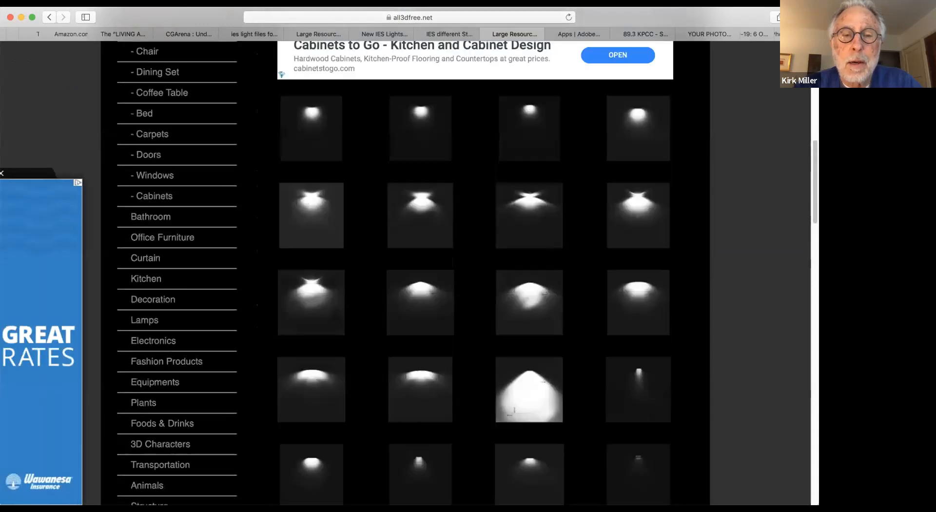
pyautogui.scroll(1, 442, 255)
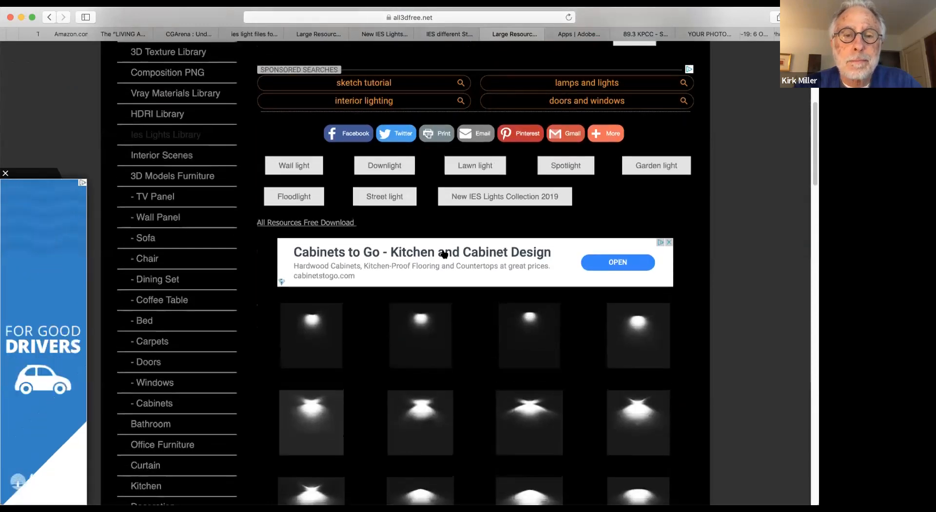
# Open the Downlight category and examine the light pattern previews of its IES files
pyautogui.click(381, 164)
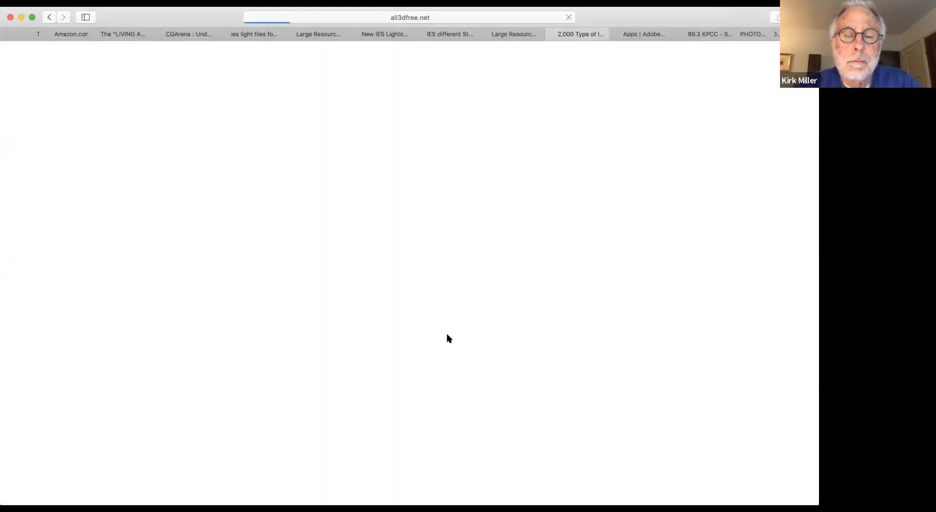
pyautogui.scroll(-5, 448, 337)
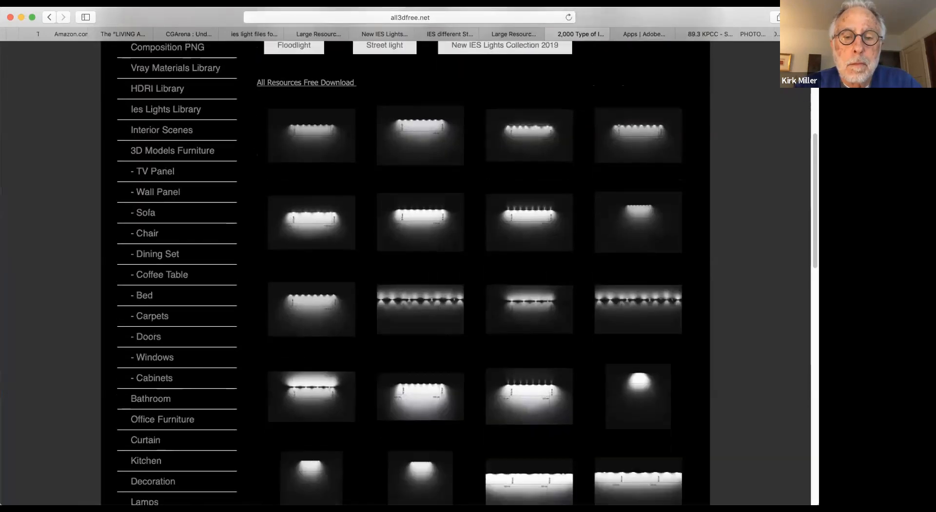
pyautogui.scroll(-4, 447, 338)
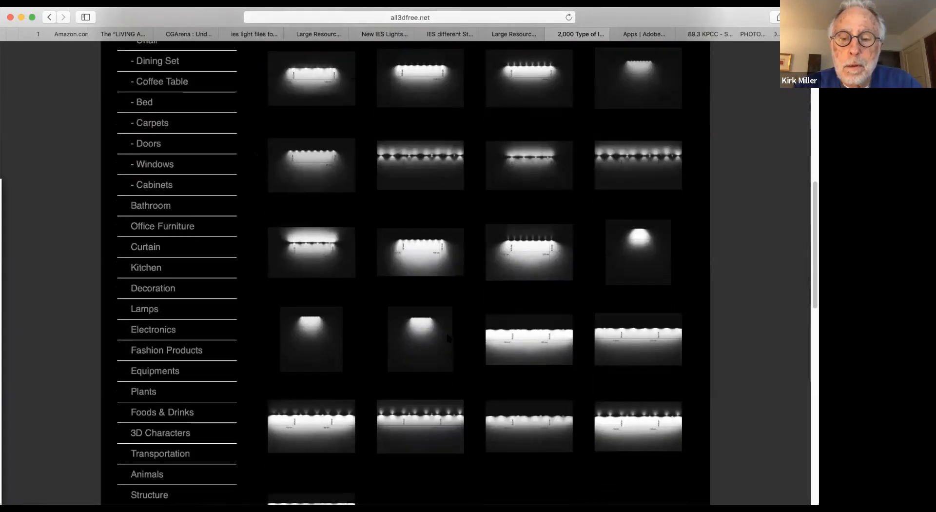
pyautogui.scroll(8, 448, 337)
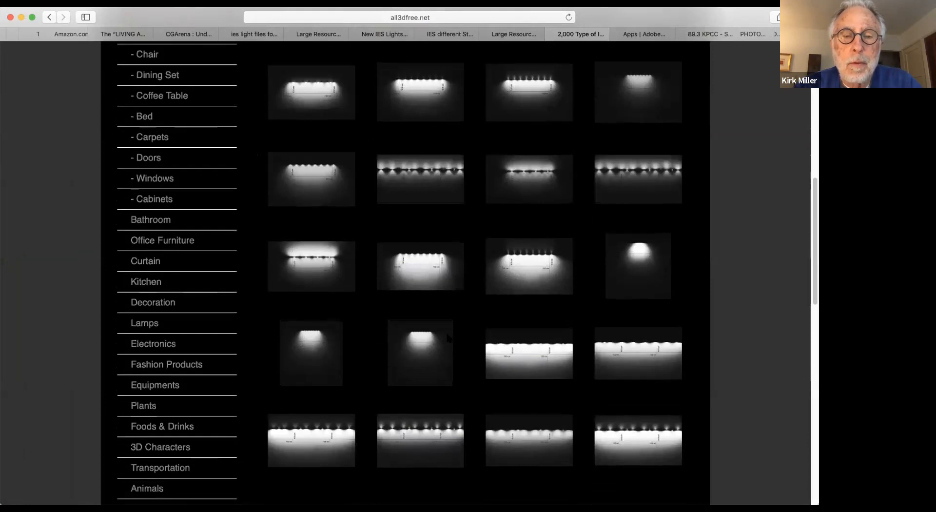
pyautogui.scroll(3, 448, 337)
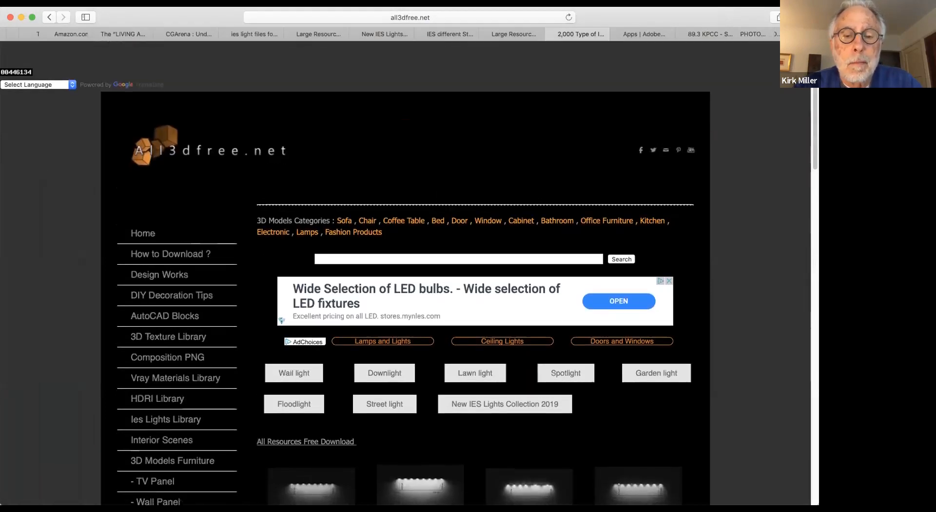
pyautogui.scroll(-1, 483, 340)
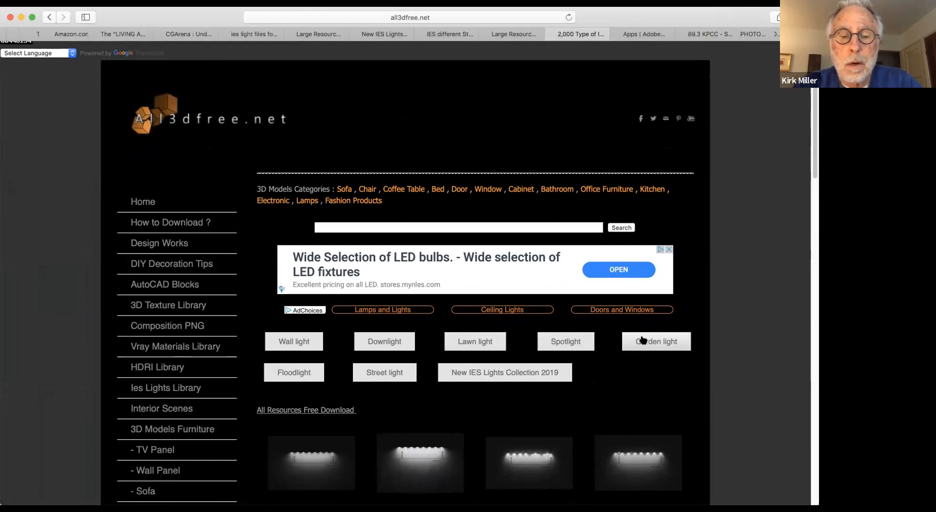
# Open the Street light category and examine the light pattern previews of its IES files
pyautogui.click(376, 373)
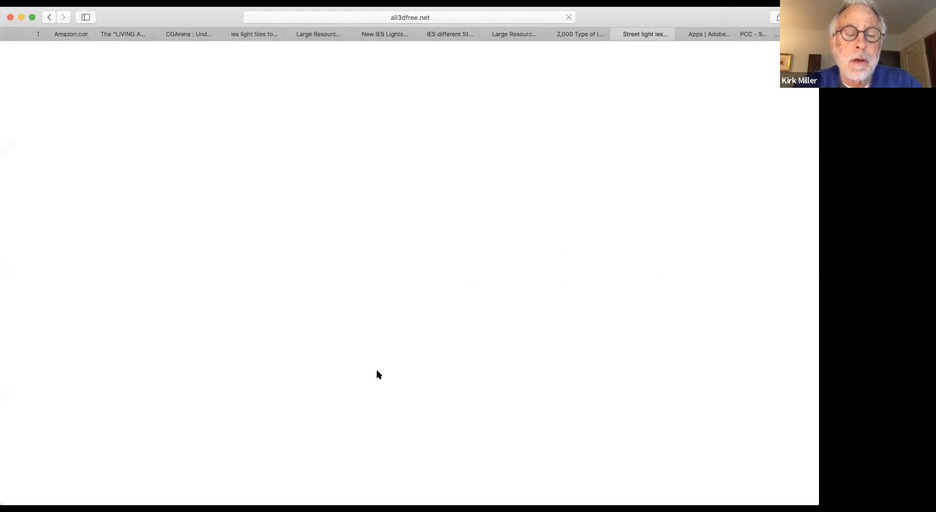
pyautogui.scroll(-10, 405, 293)
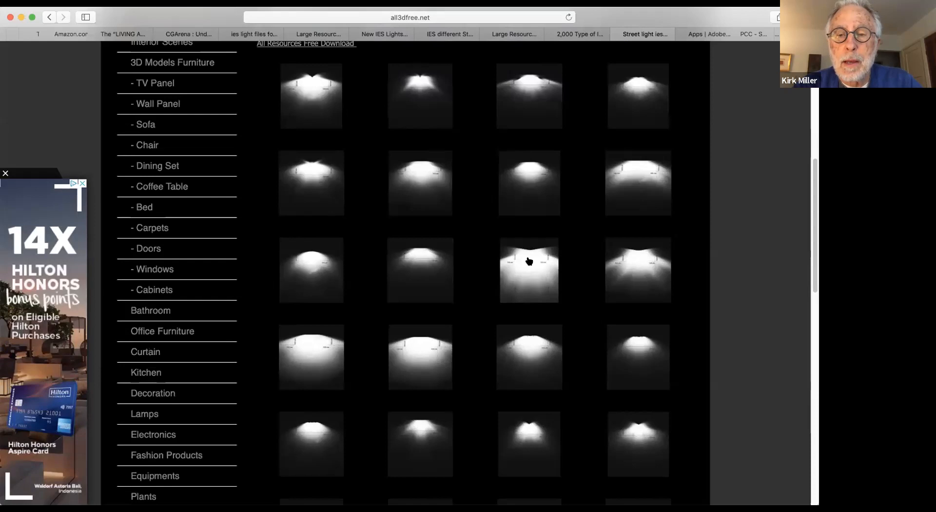
pyautogui.scroll(5, 617, 260)
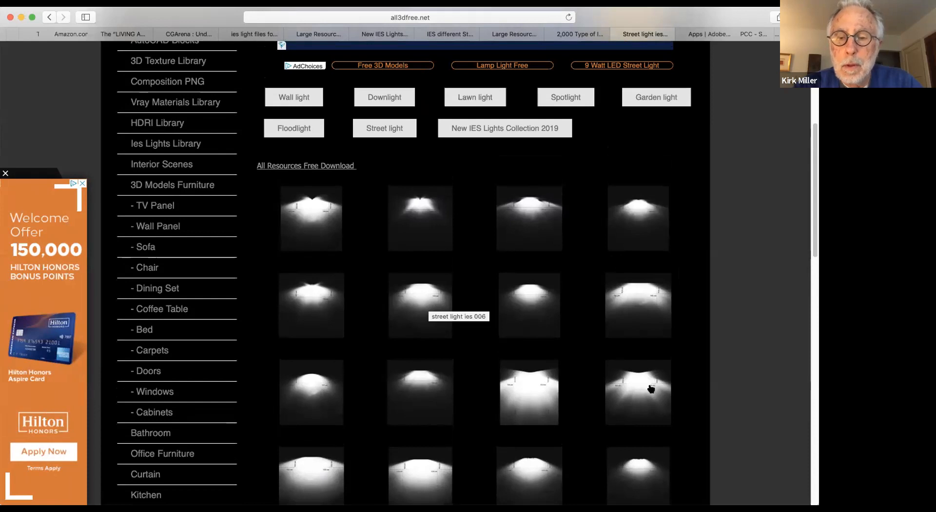
# Try downloading the fourth street light in the third row, decline the site's download request, close the blank tab and return to the Street light previews
pyautogui.click(632, 388)
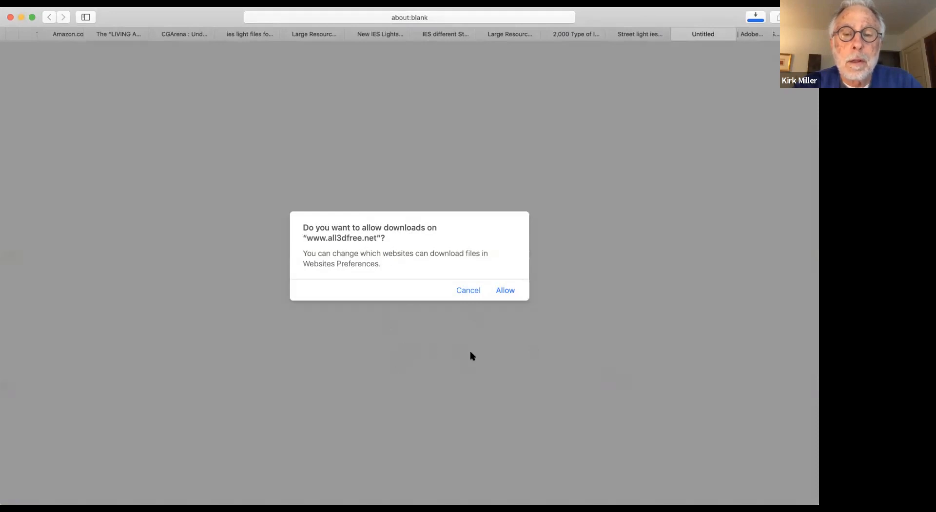
pyautogui.click(465, 290)
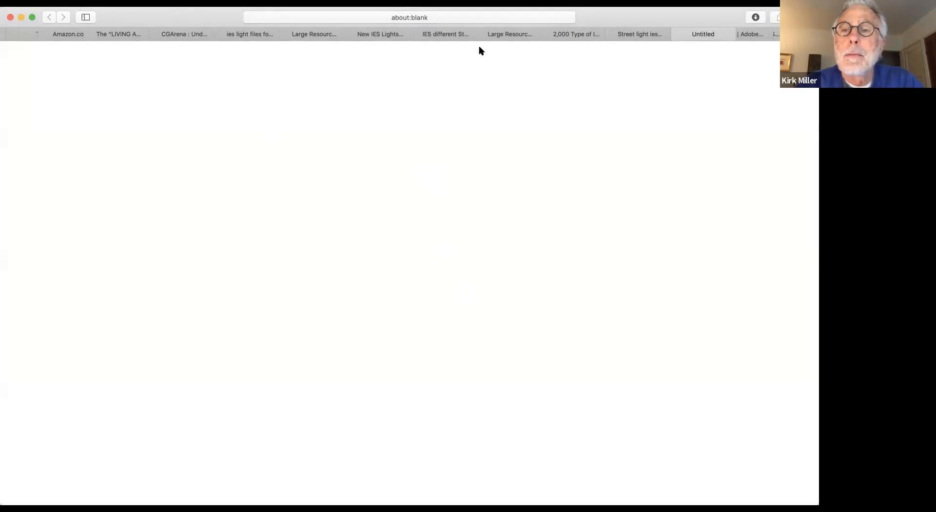
pyautogui.click(678, 34)
pyautogui.scroll(3, 410, 273)
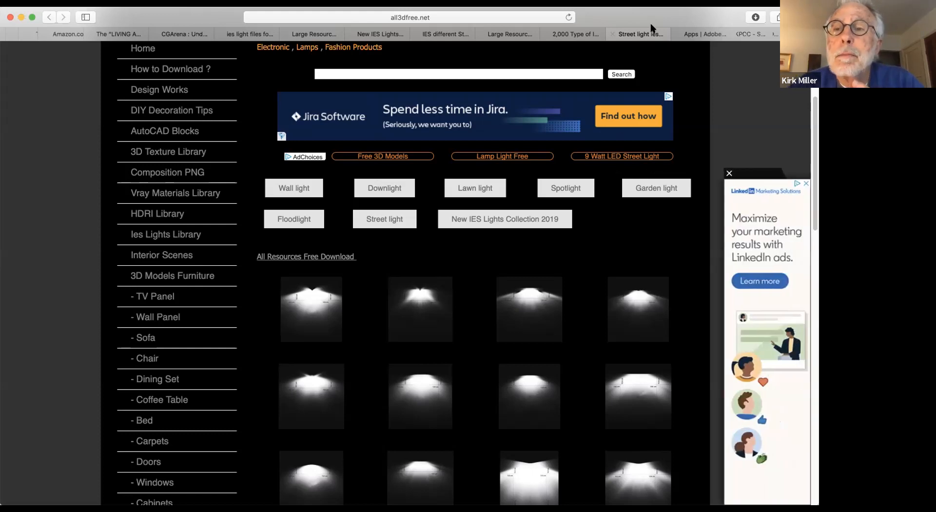
pyautogui.scroll(-3, 546, 175)
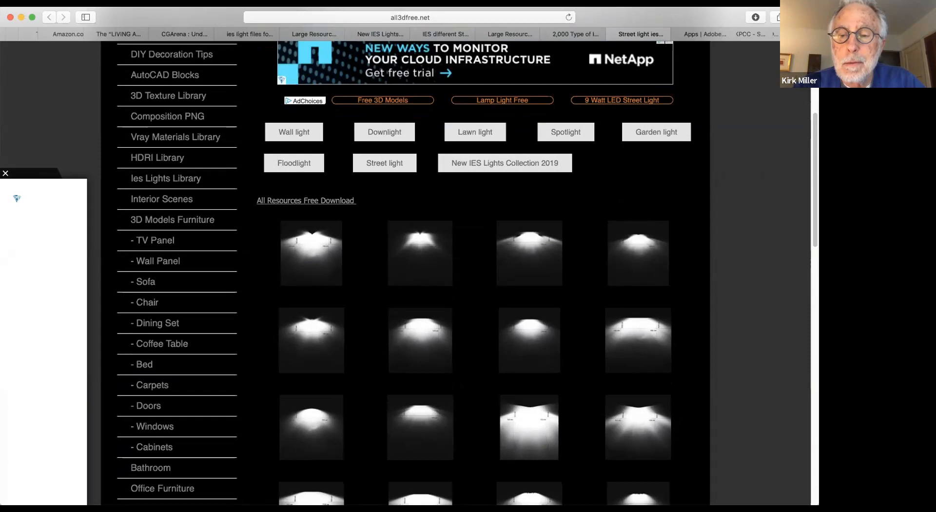
# Switch to LightWave Layout and open the Scene Editor for the still-life scene
pyautogui.press('super+Tab')
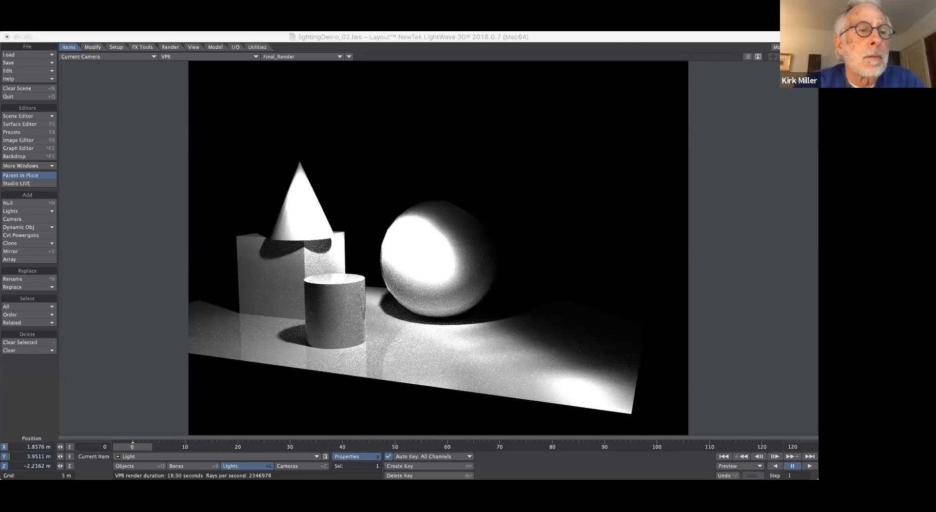
pyautogui.click(31, 116)
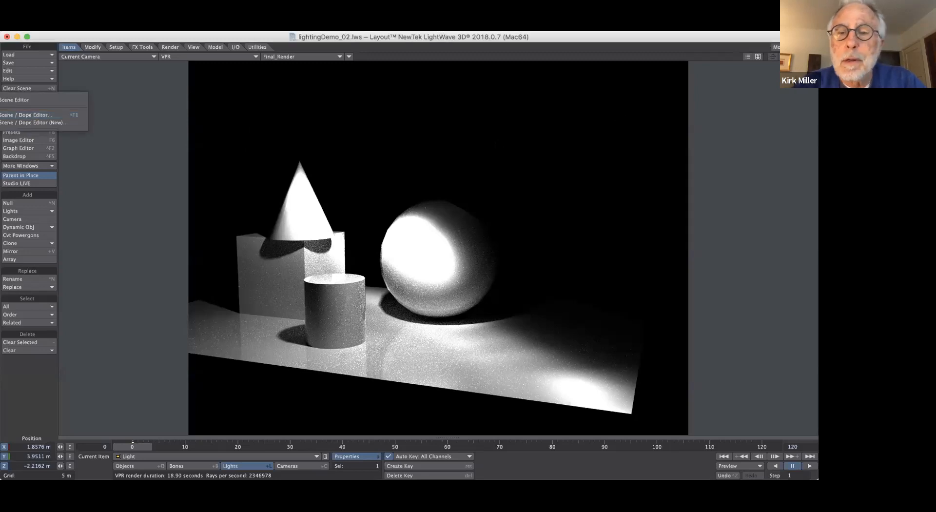
pyautogui.click(101, 148)
pyautogui.click(28, 117)
pyautogui.click(28, 117)
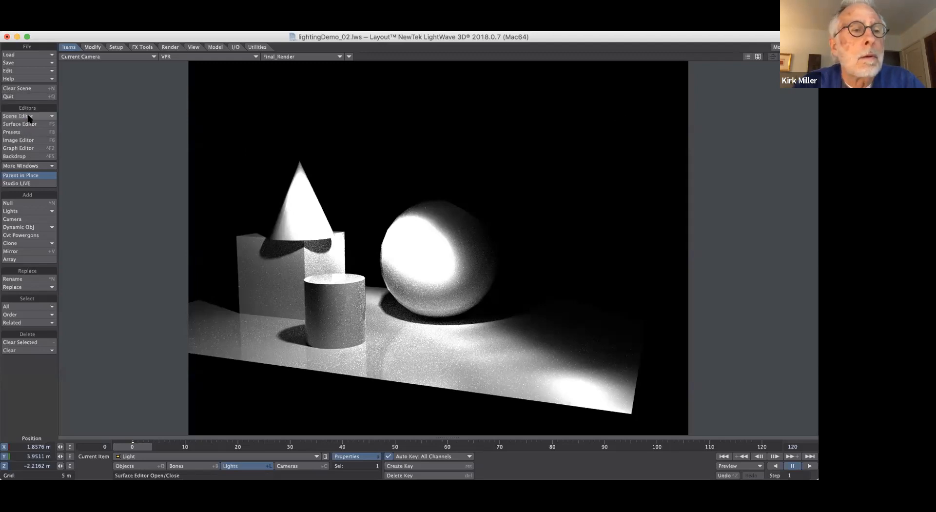
pyautogui.click(21, 116)
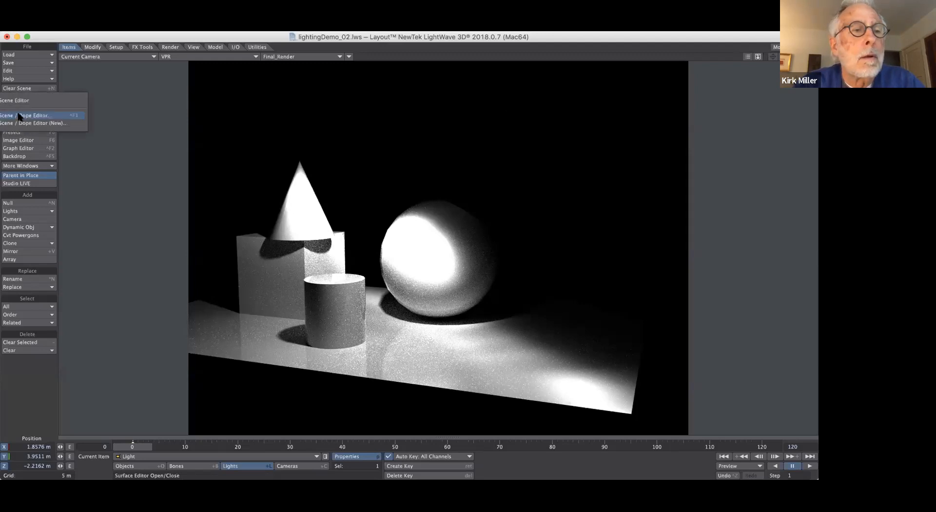
pyautogui.click(19, 116)
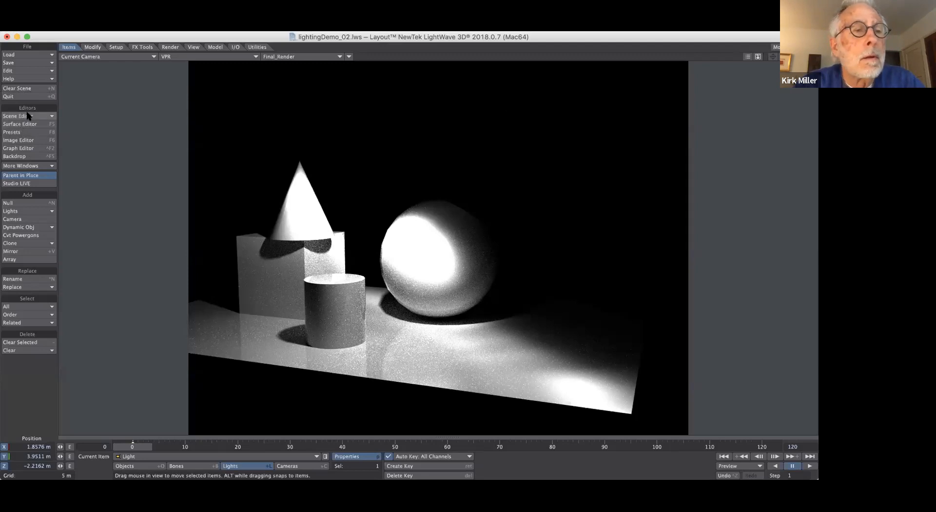
pyautogui.click(28, 117)
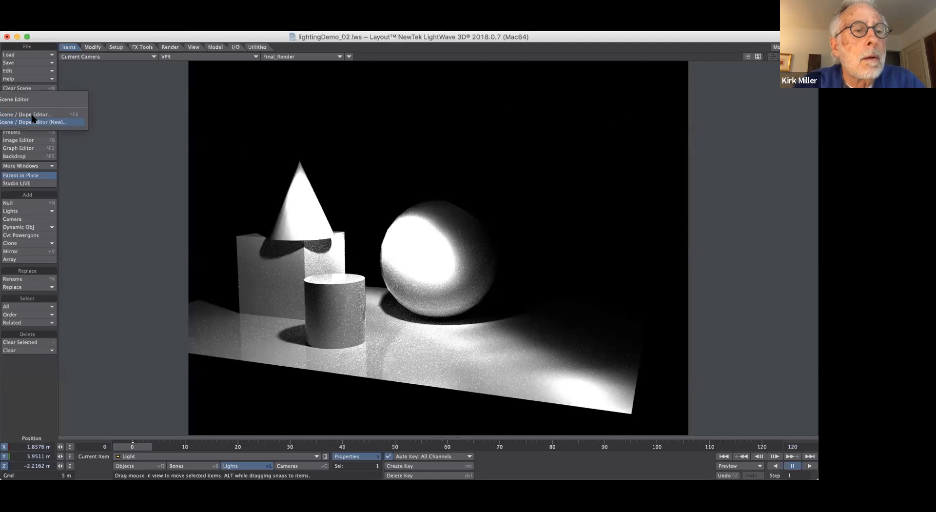
pyautogui.click(33, 115)
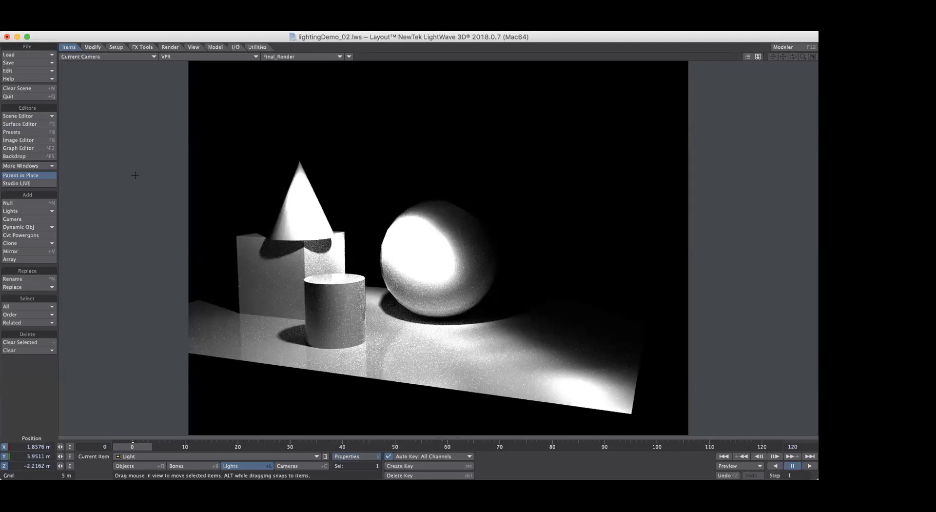
pyautogui.click(29, 116)
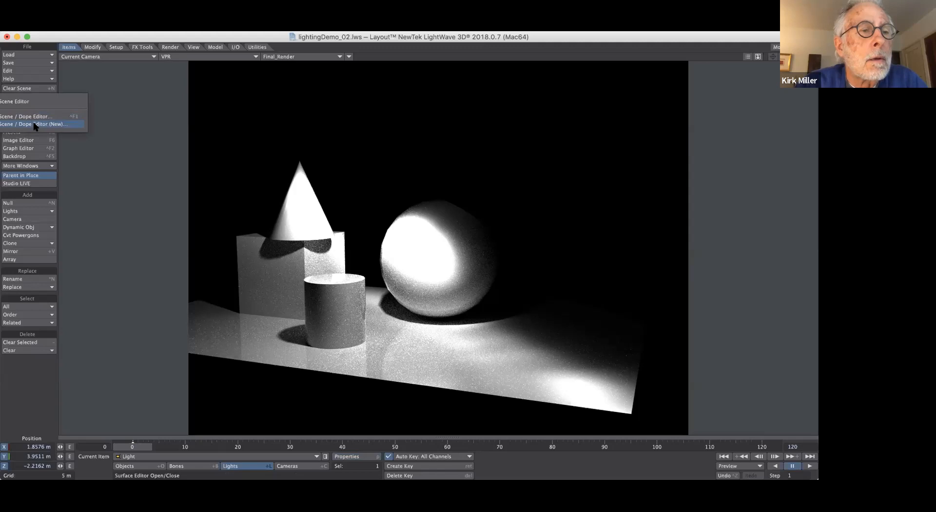
pyautogui.click(136, 101)
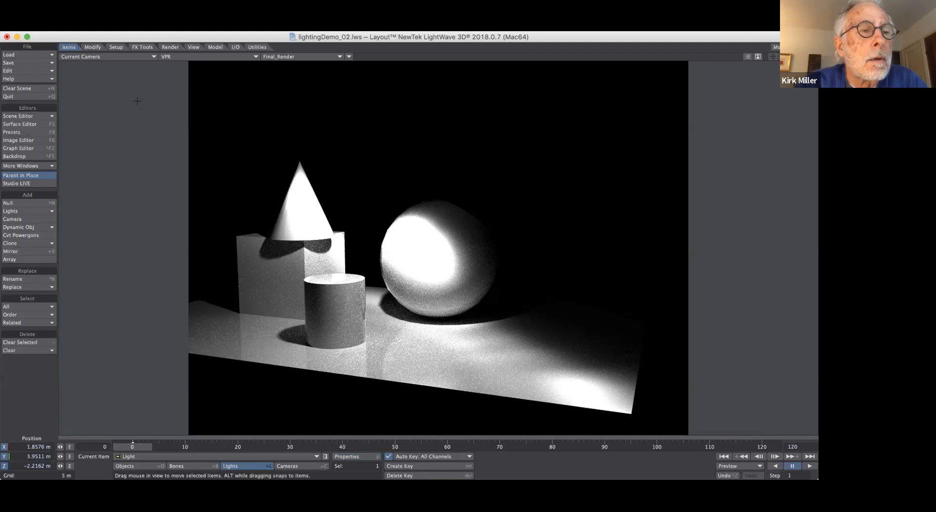
pyautogui.click(33, 116)
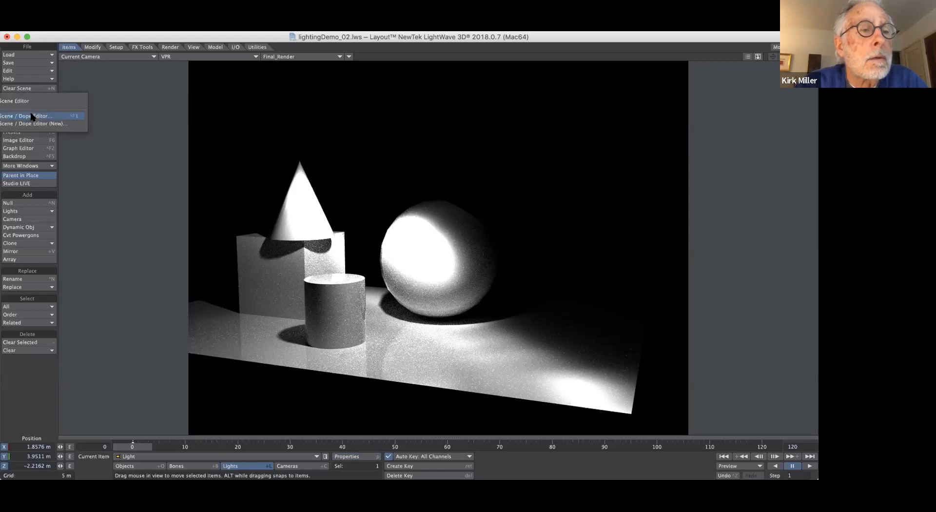
pyautogui.click(31, 116)
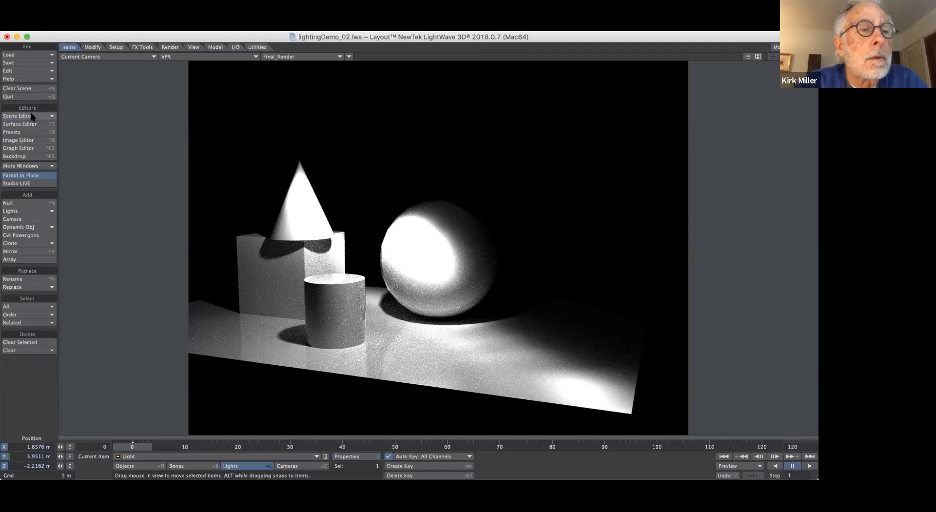
pyautogui.click(32, 117)
pyautogui.click(31, 116)
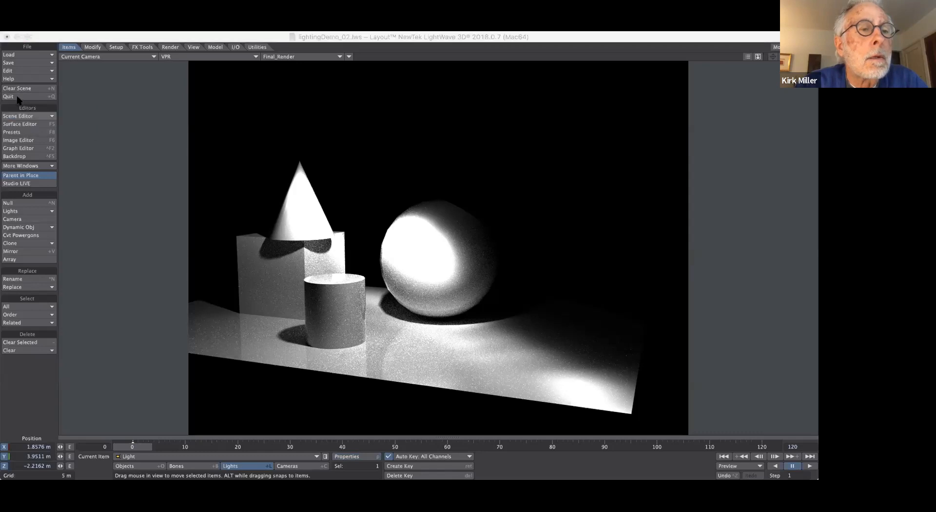
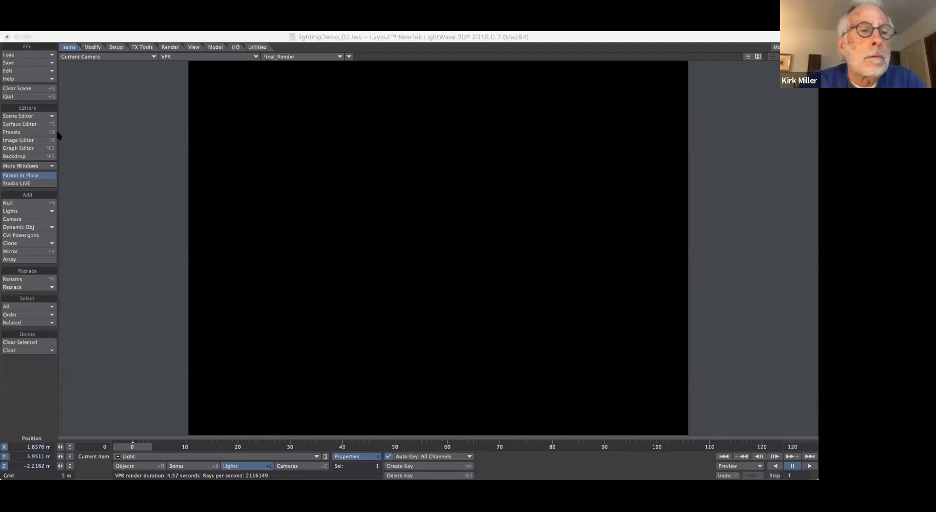
pyautogui.click(25, 116)
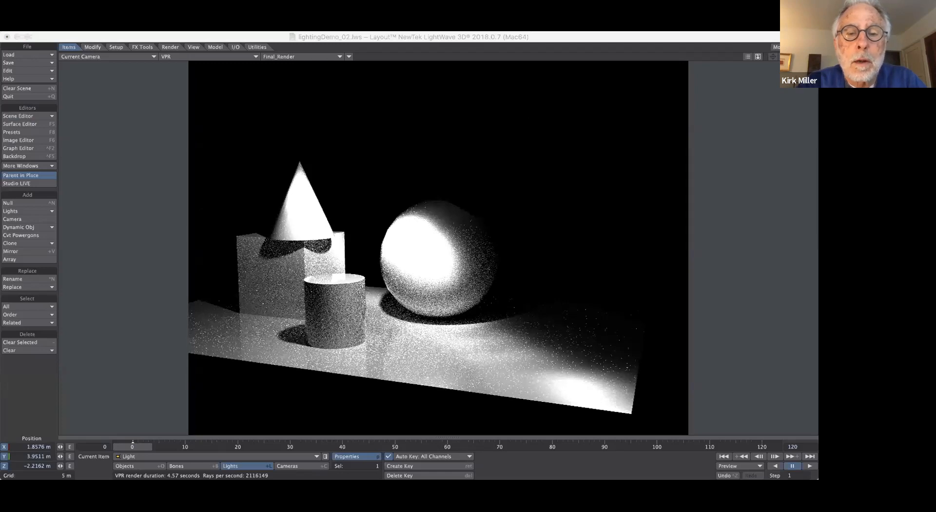
pyautogui.click(300, 221)
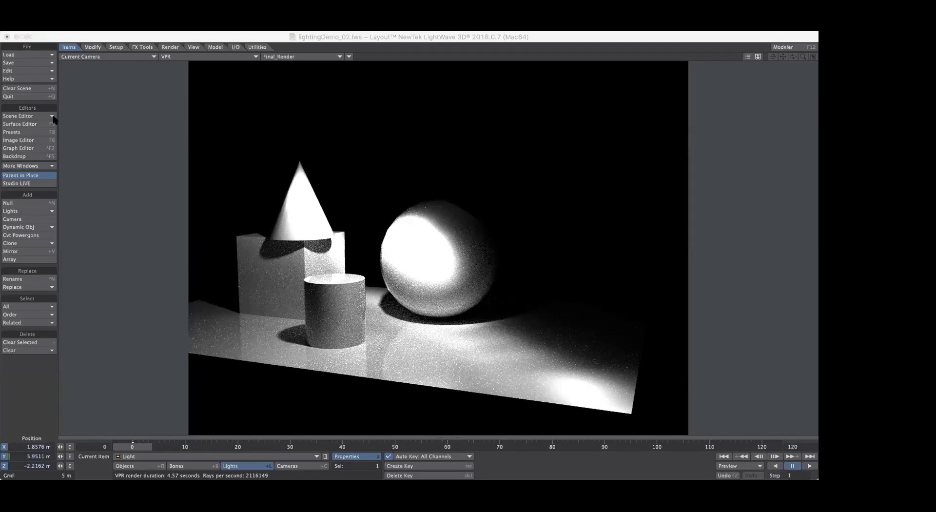
# Open the Backdrop settings and turn on the gradient backdrop behind the still-life scene
pyautogui.click(34, 156)
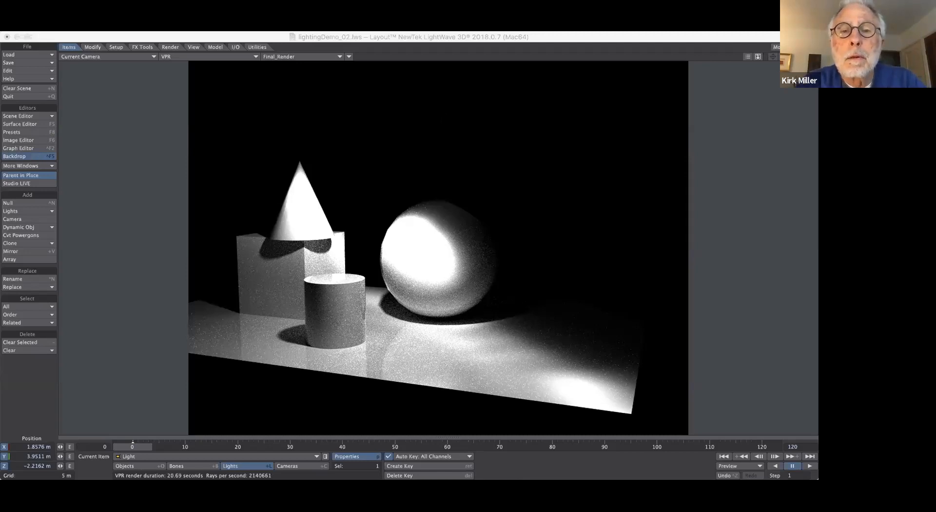
pyautogui.click(442, 116)
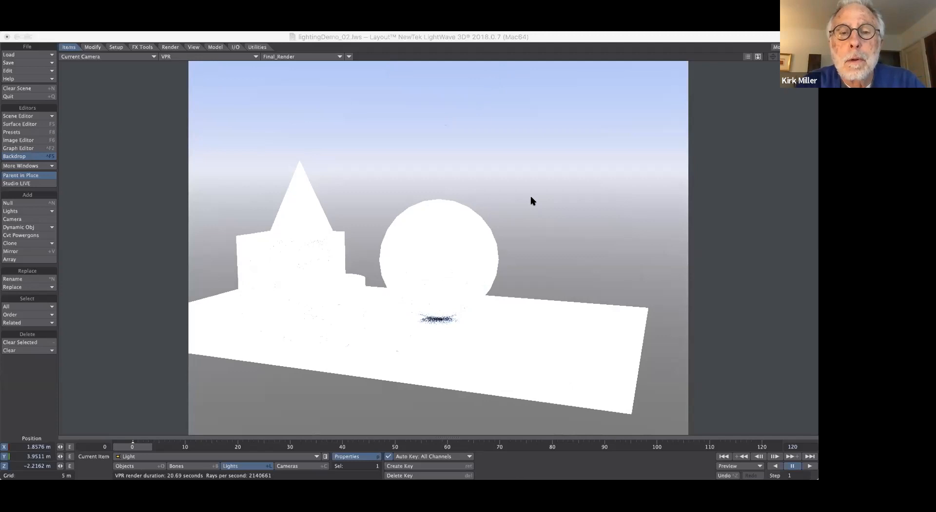
pyautogui.click(532, 179)
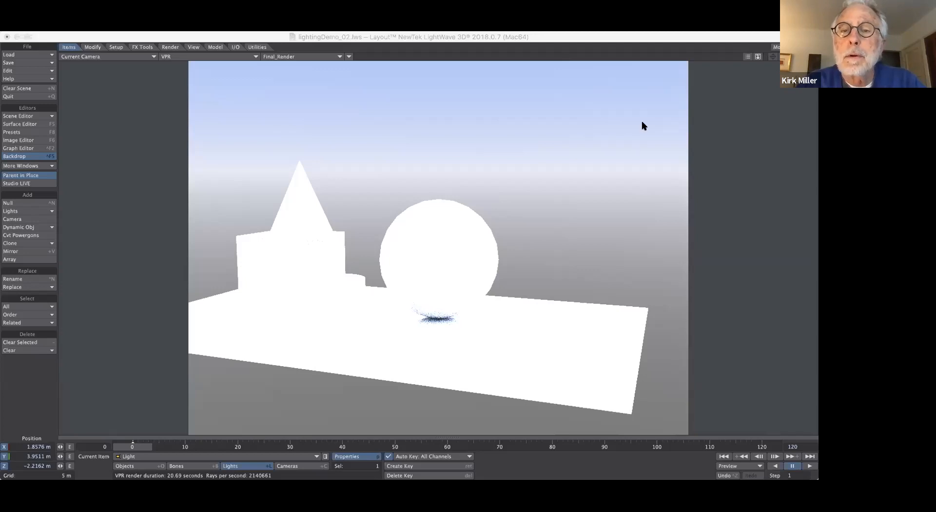
pyautogui.click(465, 127)
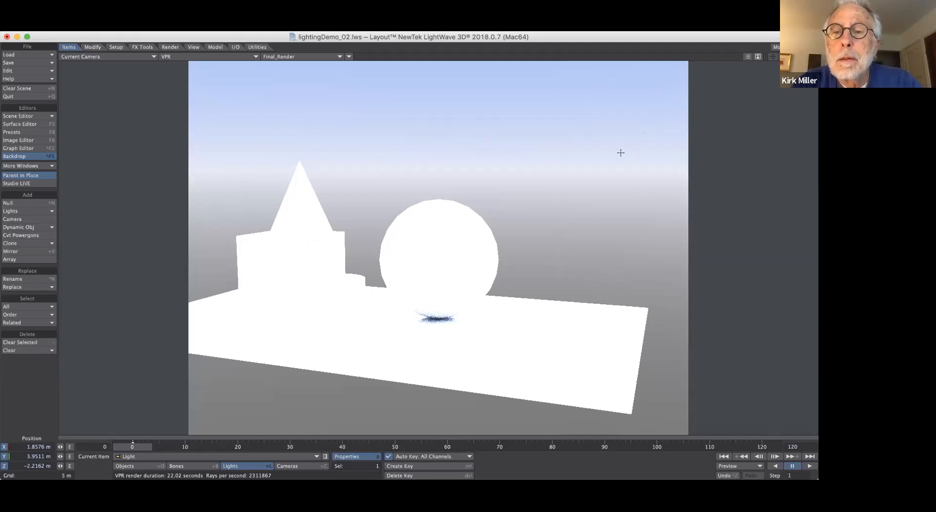
# Select the Environment light and lower its intensity so the still-life objects are no longer overexposed
pyautogui.press('super+Tab')
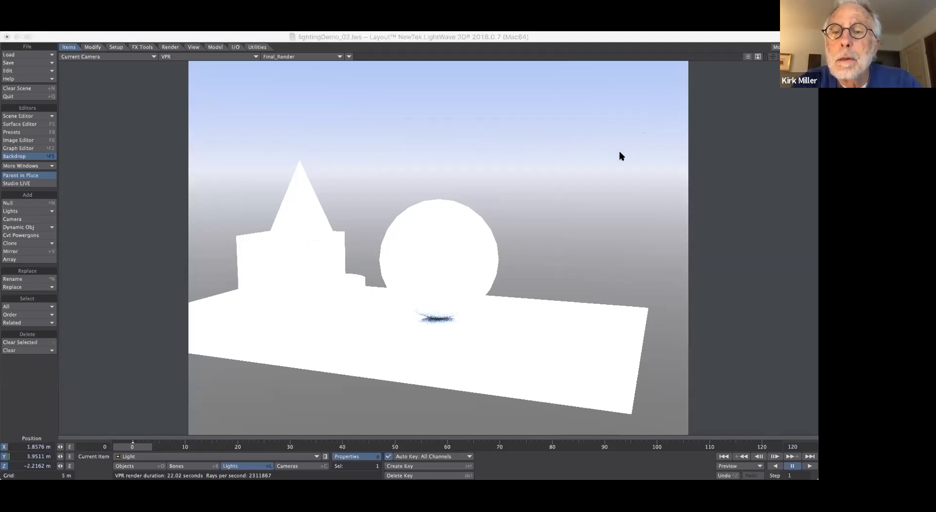
pyautogui.rightClick(620, 155)
pyautogui.click(620, 167)
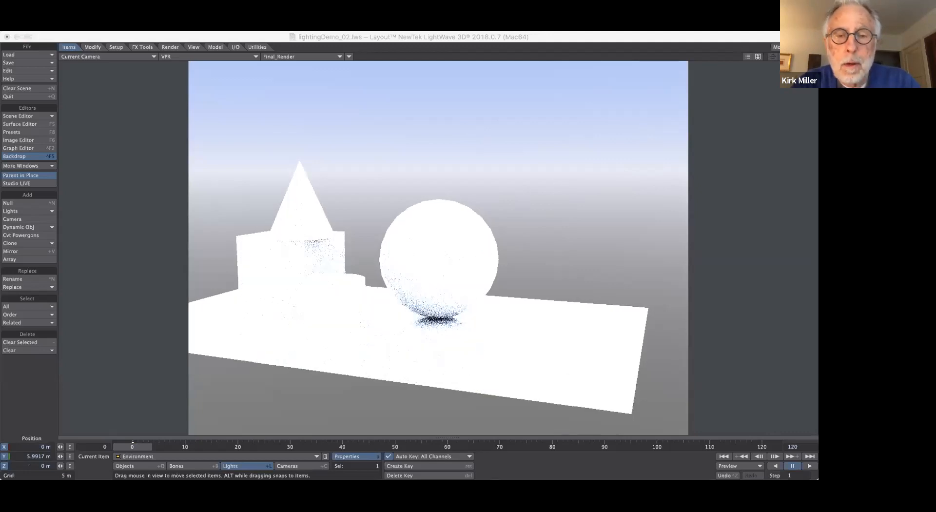
pyautogui.press('Return')
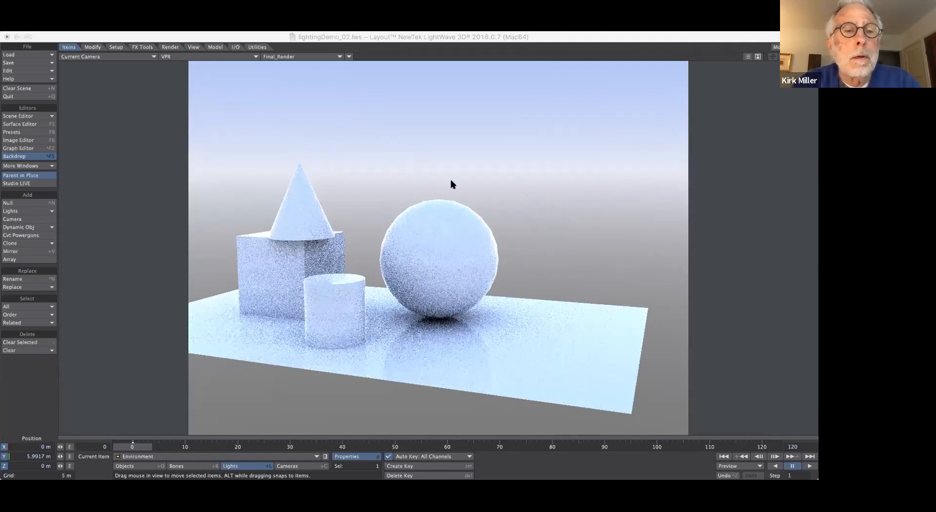
# Open the Scene Editor and switch the photometric light on and off to compare the scene with the environment light alone
pyautogui.click(30, 117)
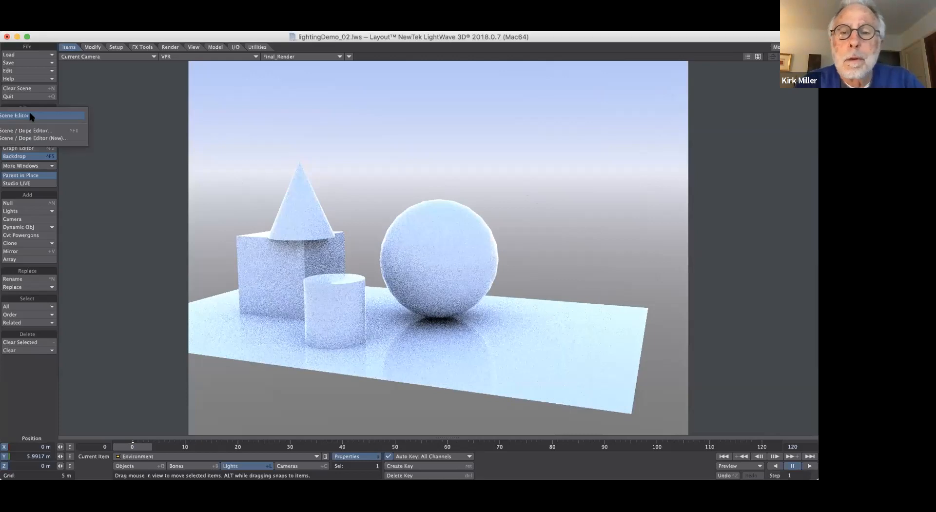
pyautogui.click(614, 198)
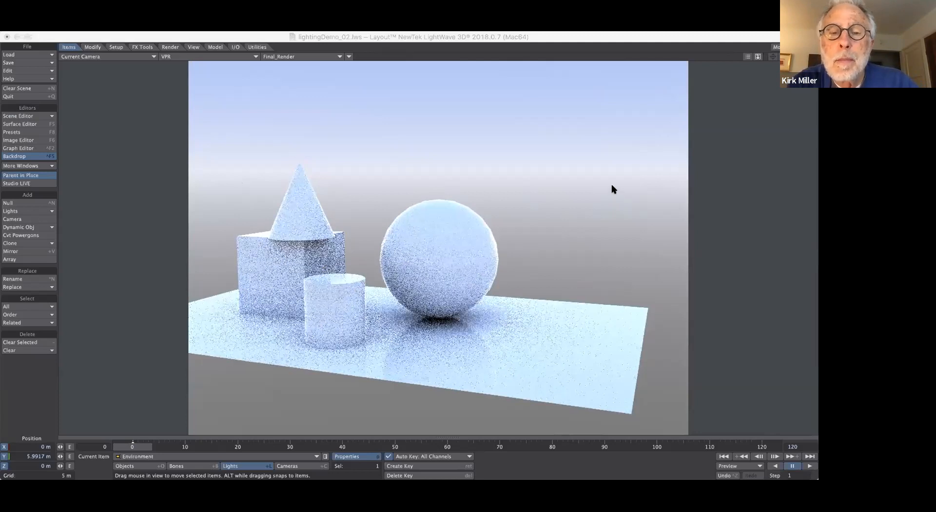
pyautogui.click(612, 186)
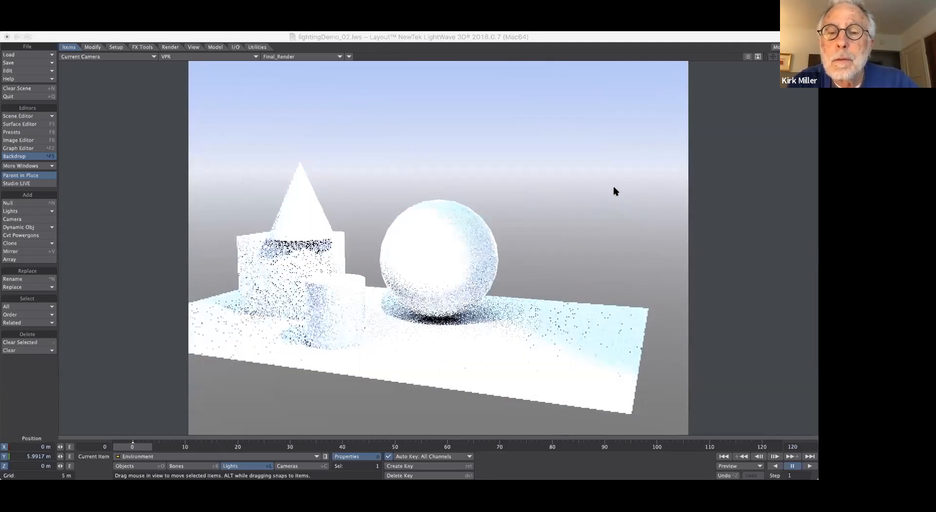
pyautogui.click(612, 187)
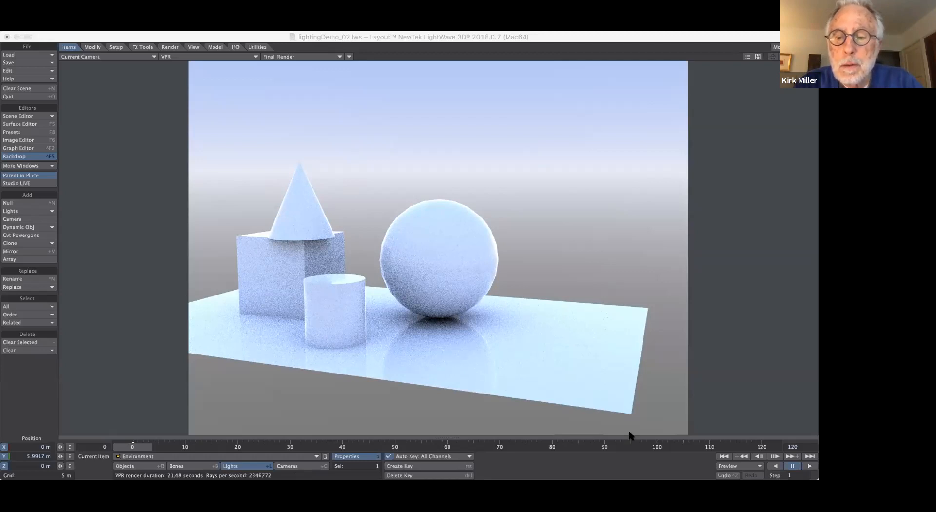
# Switch to the web browser showing the weekly syllabi page and highlight its web address
pyautogui.hotkey('ctrl', 'Left')
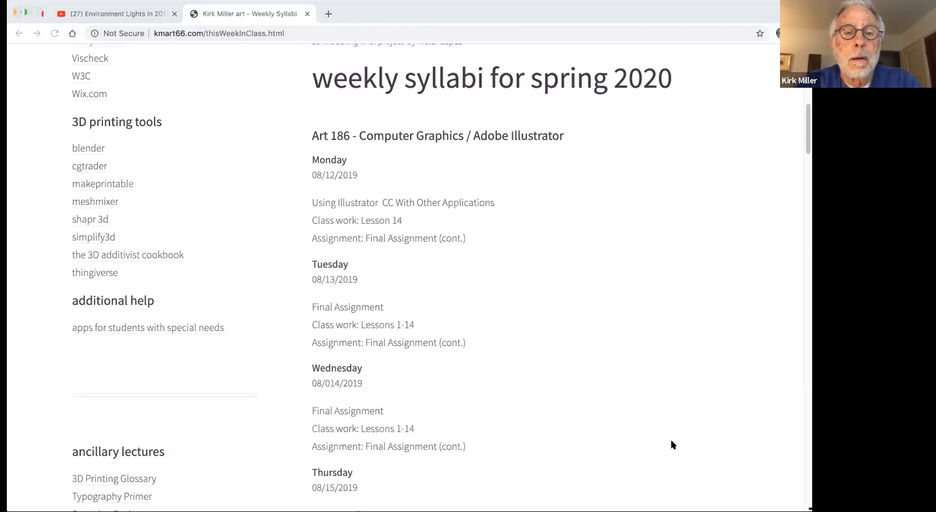
pyautogui.hotkey('ctrl', 'Right')
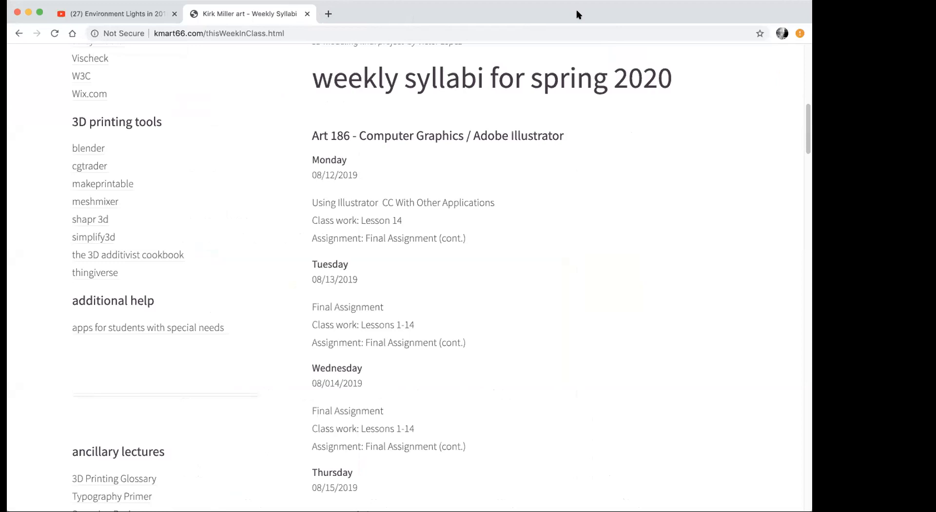
pyautogui.click(553, 31)
pyautogui.click(502, 71)
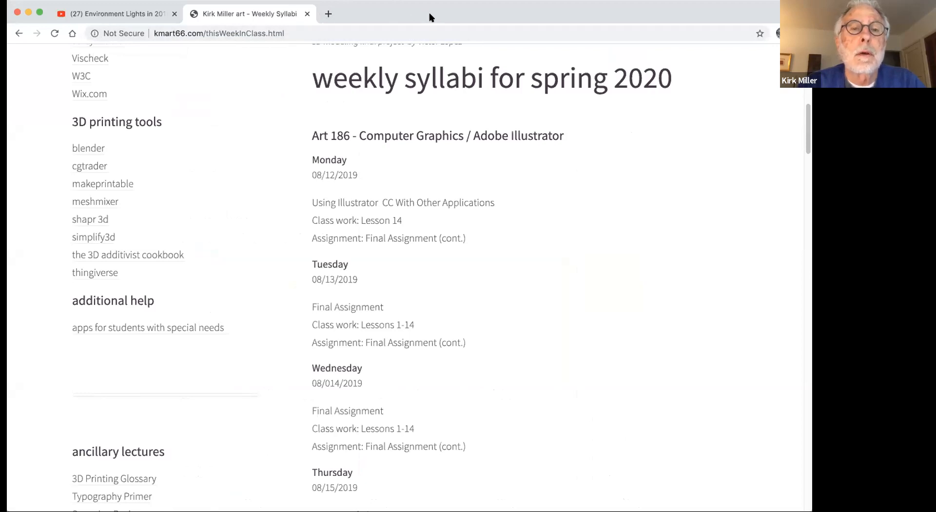
pyautogui.click(430, 33)
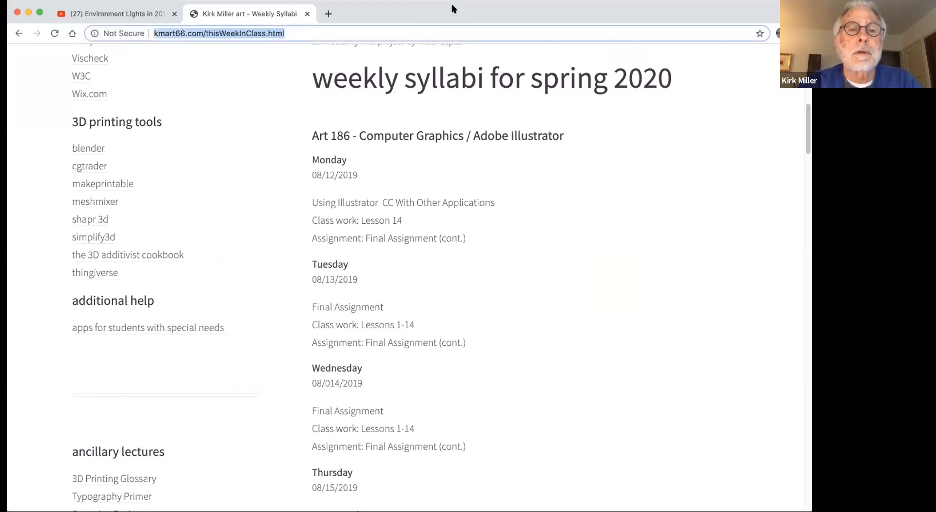
pyautogui.moveTo(287, 33); pyautogui.dragTo(240, 41)
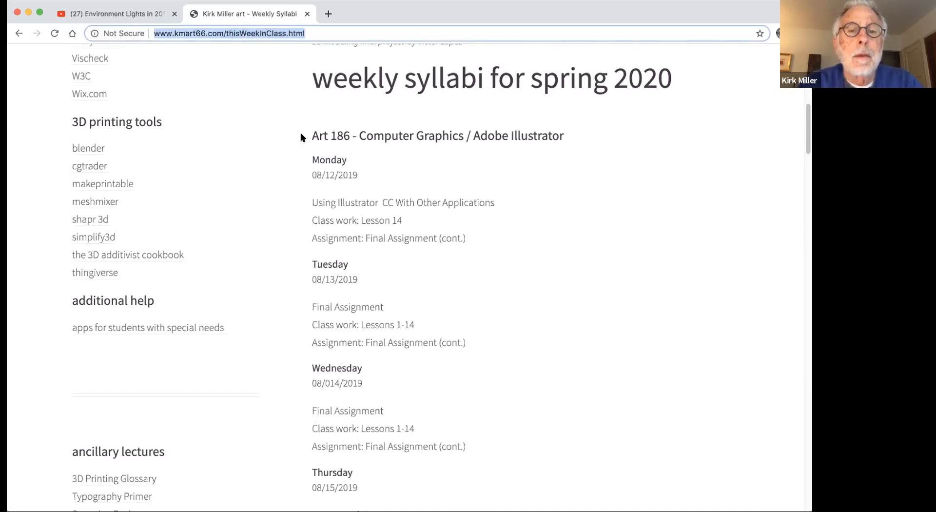
# Open the class site's video tutorials link and look over the created playlists on the YouTube channel
pyautogui.scroll(7, 301, 138)
pyautogui.scroll(3, 301, 138)
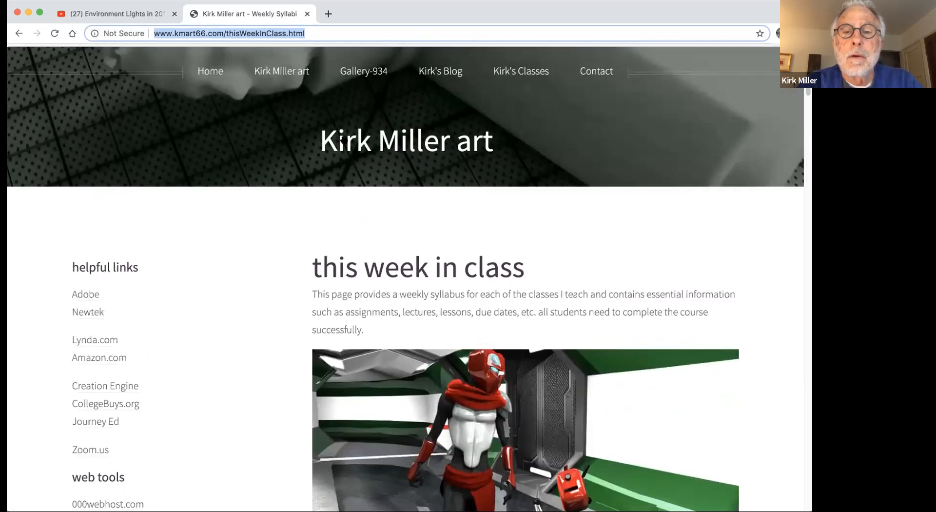
pyautogui.moveTo(514, 71)
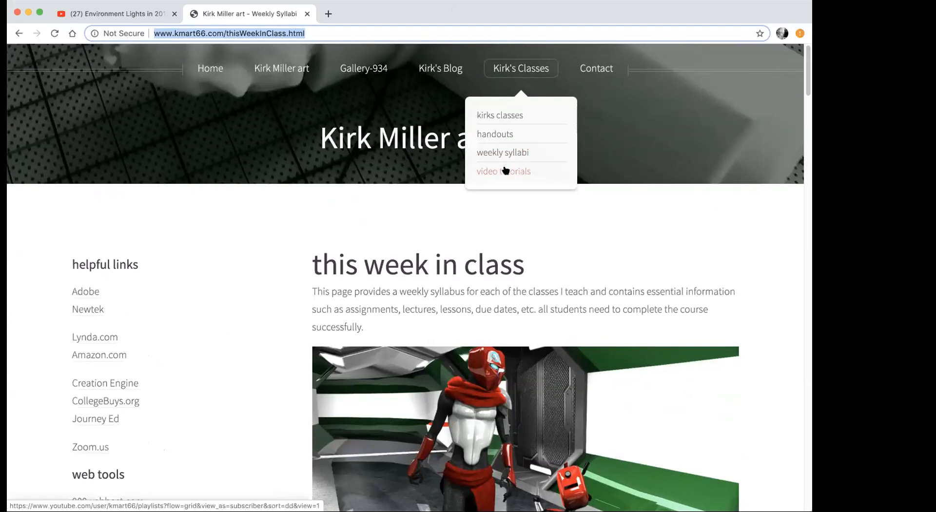
pyautogui.click(504, 170)
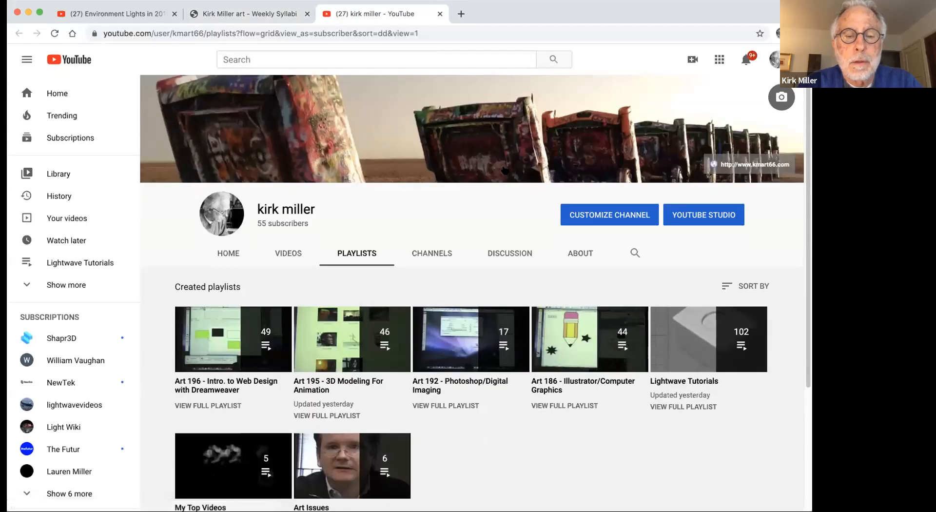
pyautogui.scroll(-3, 504, 170)
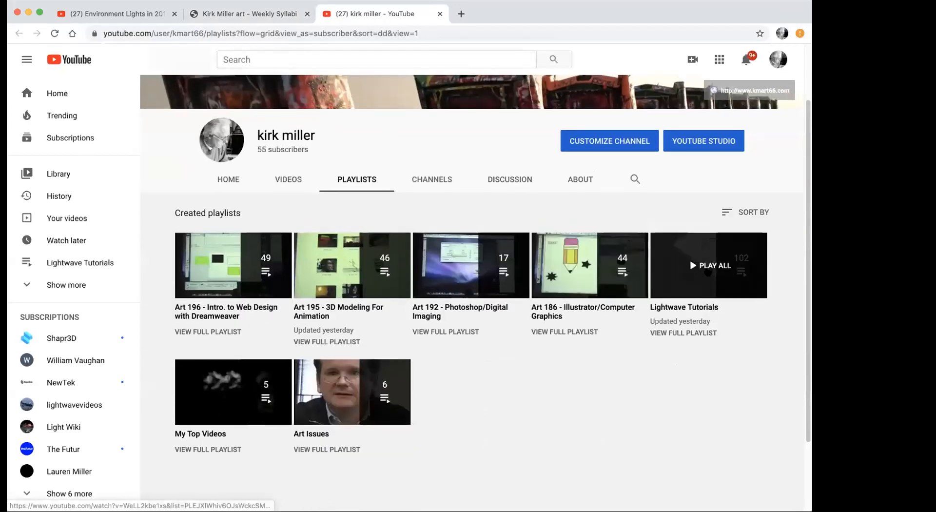
# Open the Lightwave Tutorials playlist, pause its first video, and look through the playlist down to its final entries
pyautogui.click(703, 276)
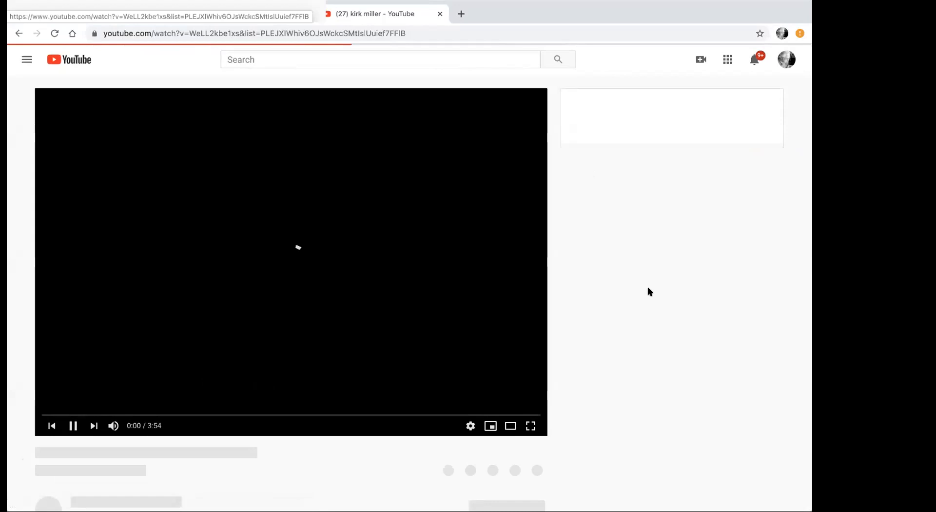
pyautogui.click(68, 425)
pyautogui.scroll(-20, 683, 305)
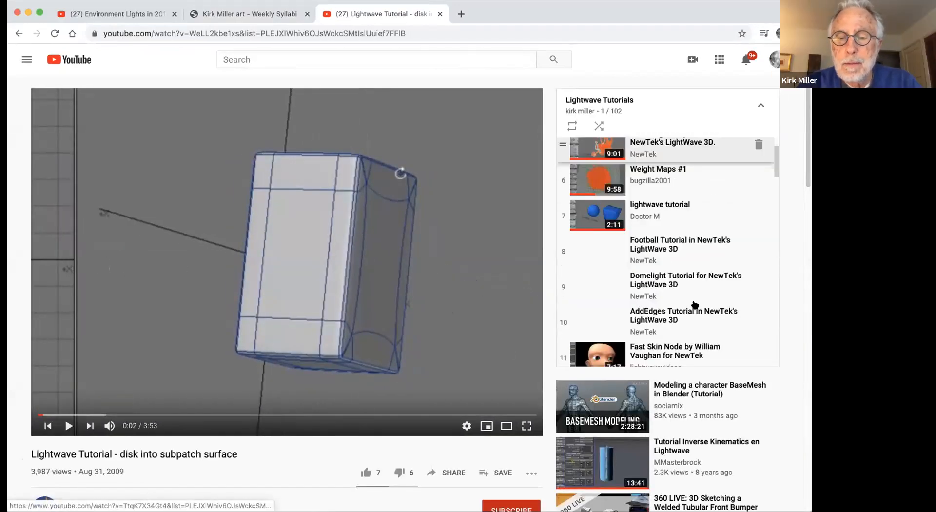
pyautogui.scroll(-20, 694, 303)
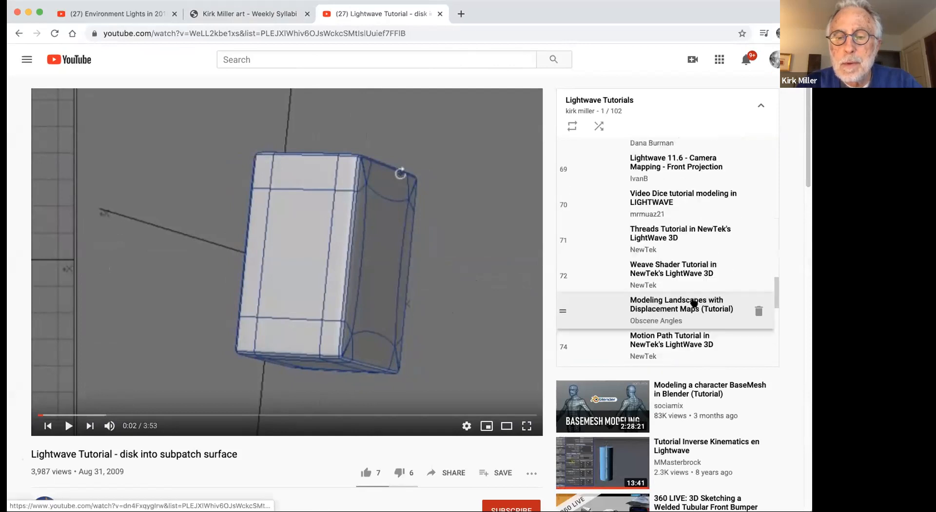
pyautogui.scroll(-5, 693, 303)
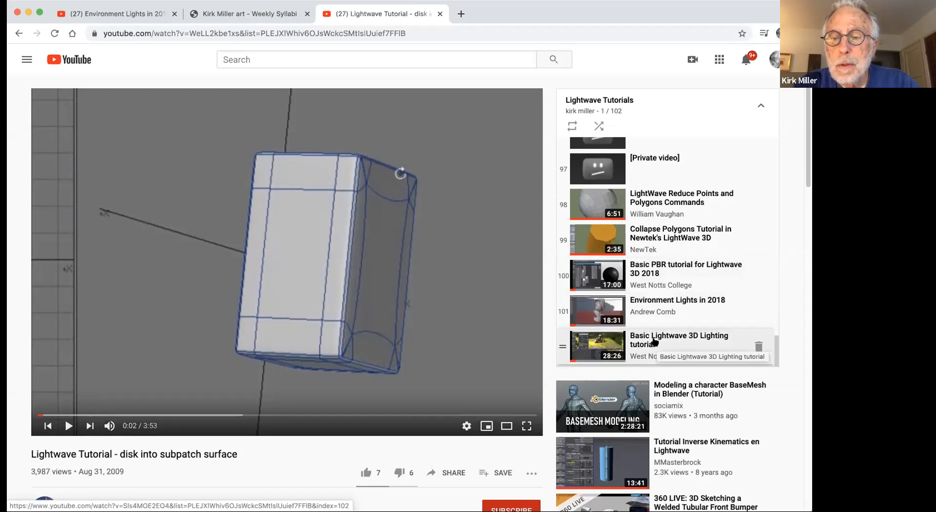
# Open the Environment Lights in 2018 video from the playlist, preview a short part, and leave it paused
pyautogui.click(663, 303)
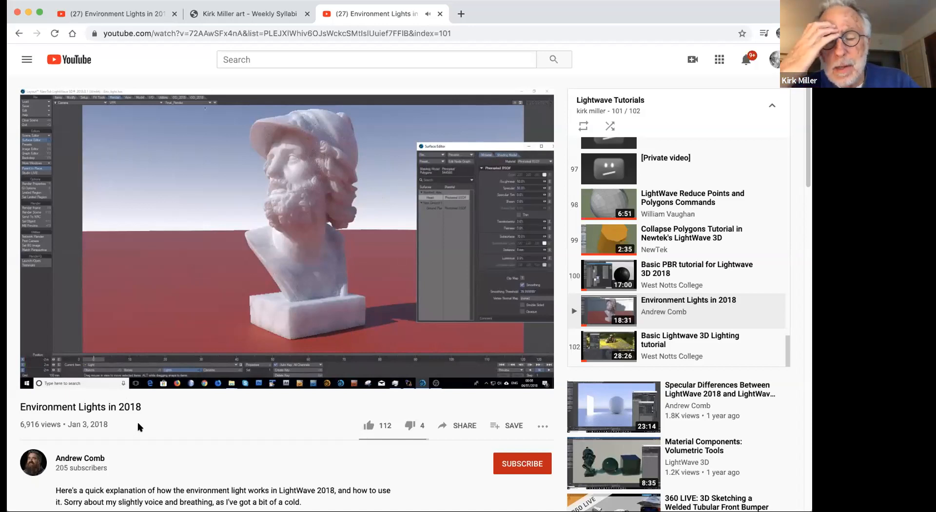
pyautogui.click(58, 378)
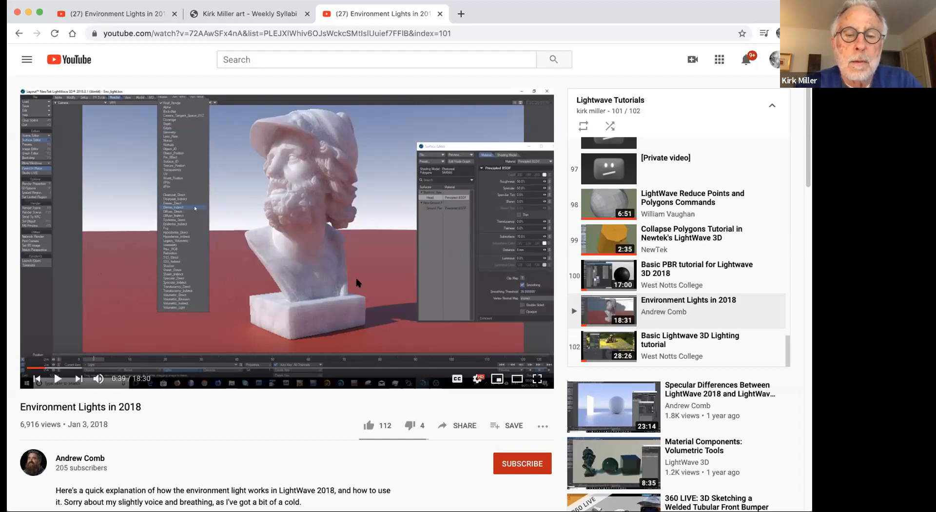
pyautogui.click(375, 262)
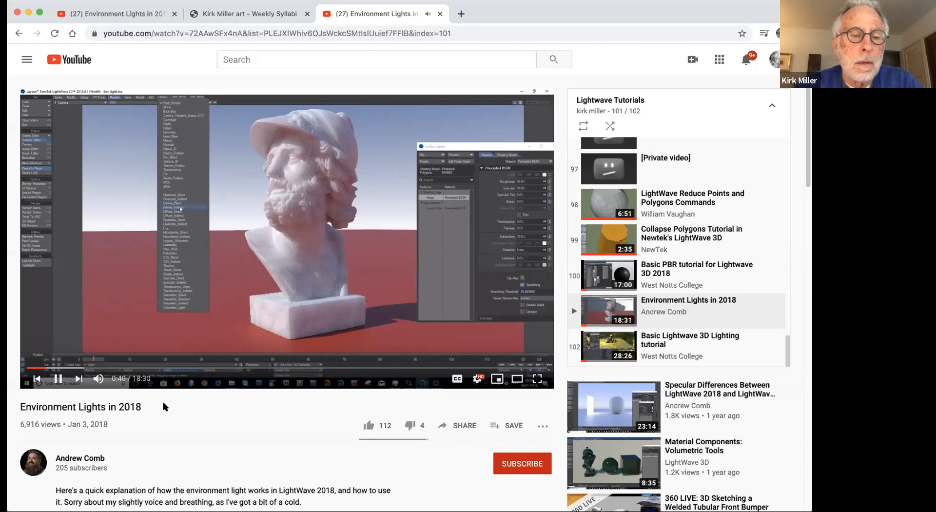
pyautogui.click(58, 379)
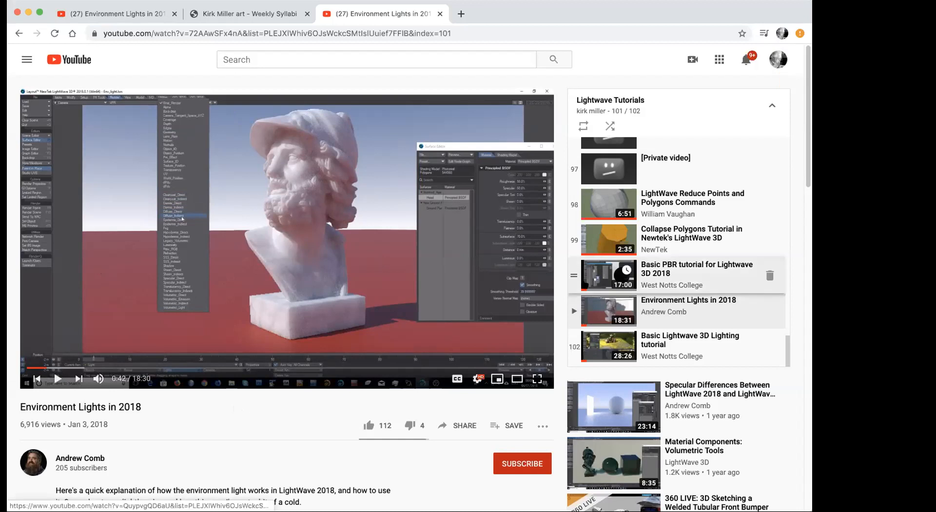
pyautogui.scroll(-3, 678, 273)
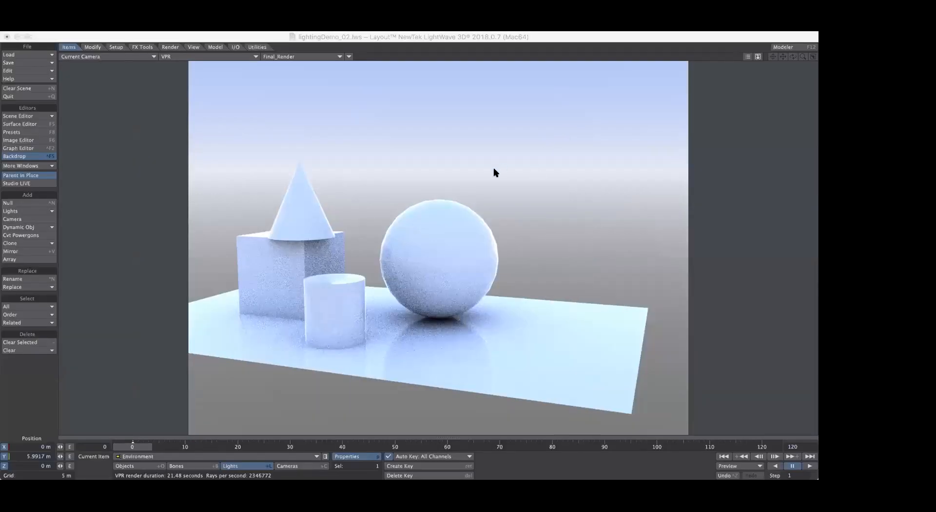
# Switch back to LightWave Layout and add a Primitive light named "Ball Light" to the scene
pyautogui.click(313, 212)
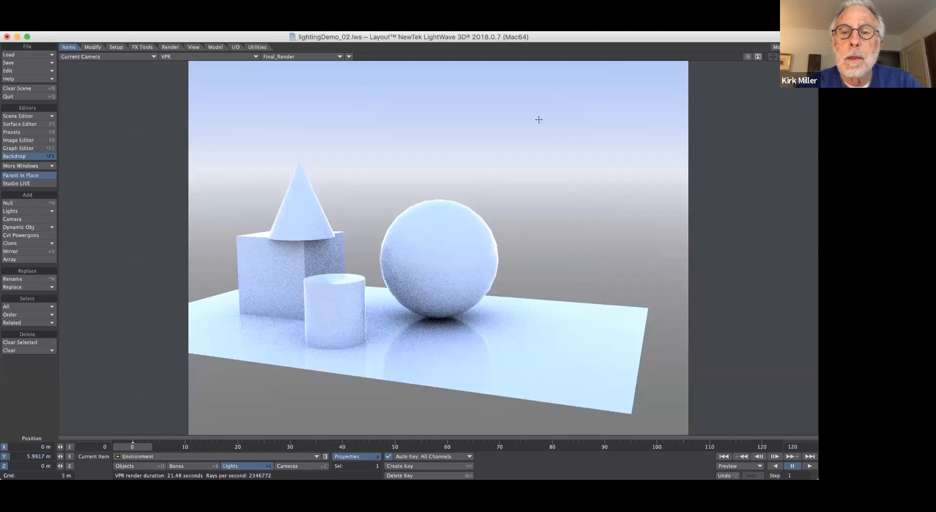
pyautogui.click(453, 140)
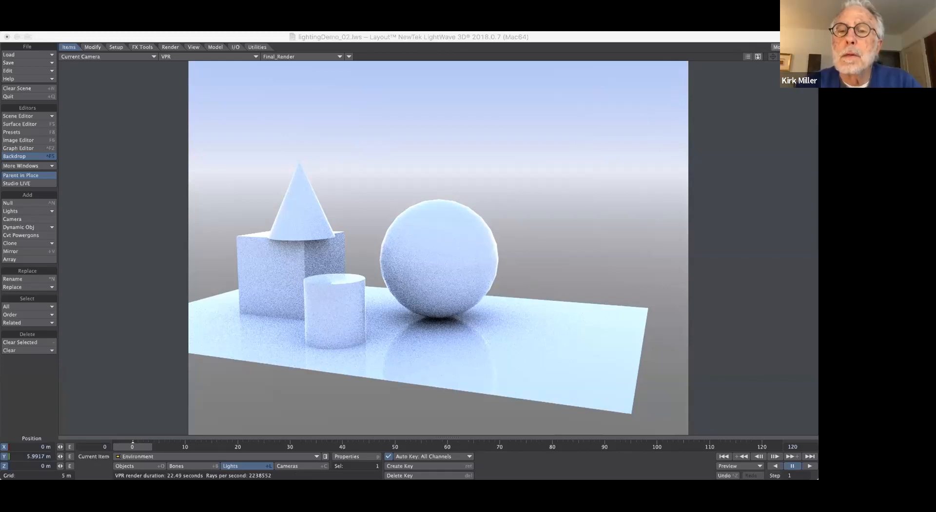
pyautogui.click(449, 159)
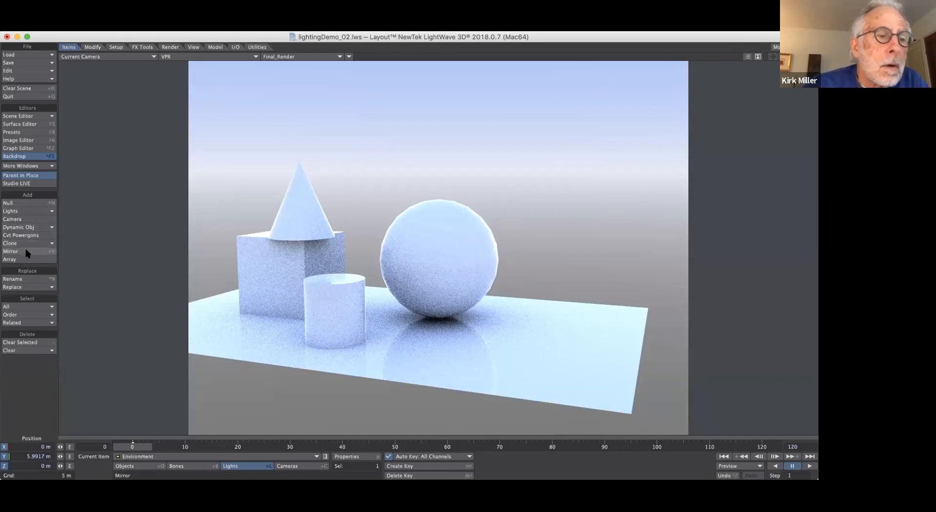
pyautogui.click(38, 211)
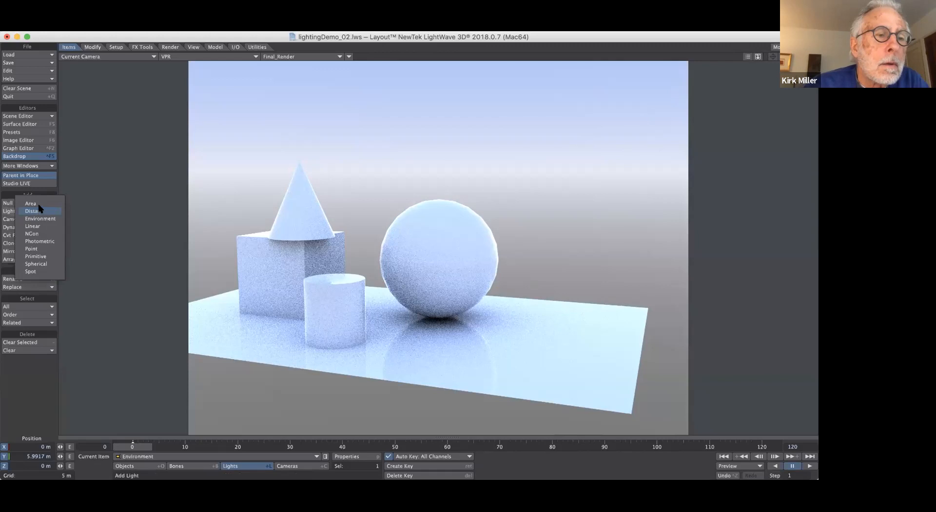
pyautogui.click(43, 257)
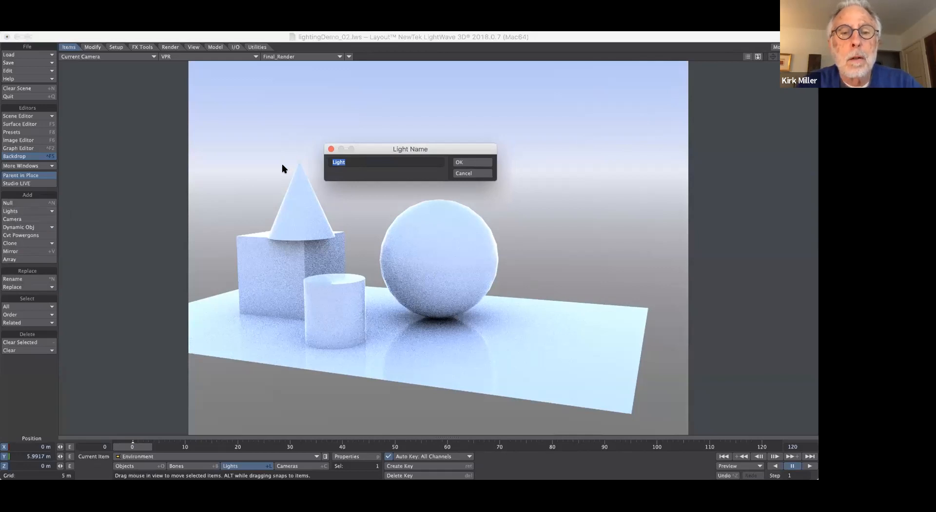
pyautogui.write('Ball L')
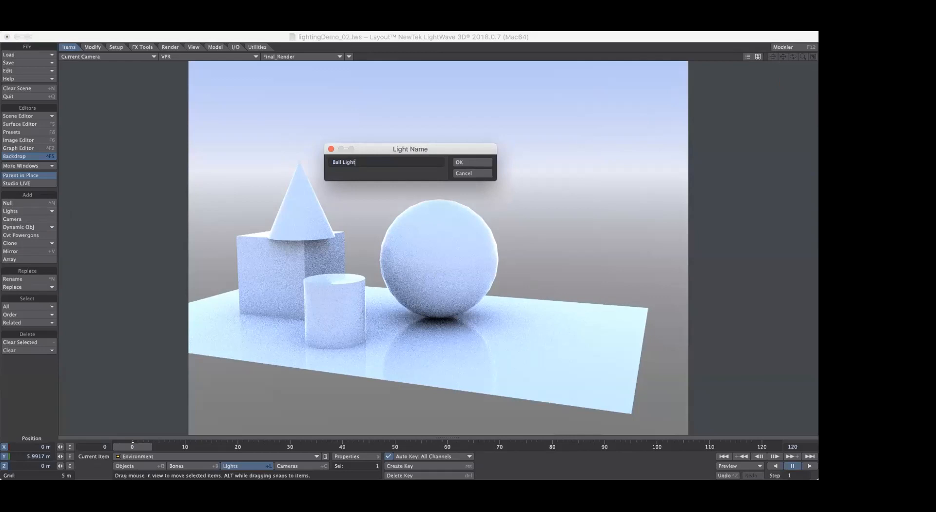
pyautogui.click(472, 163)
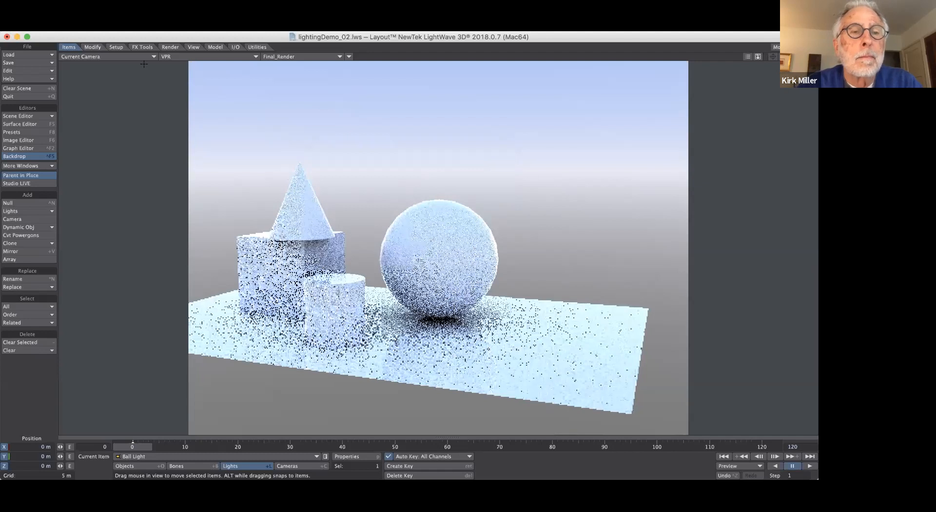
# Set the viewport shading to Textured Shaded Solid, keeping the Current Camera view
pyautogui.click(167, 56)
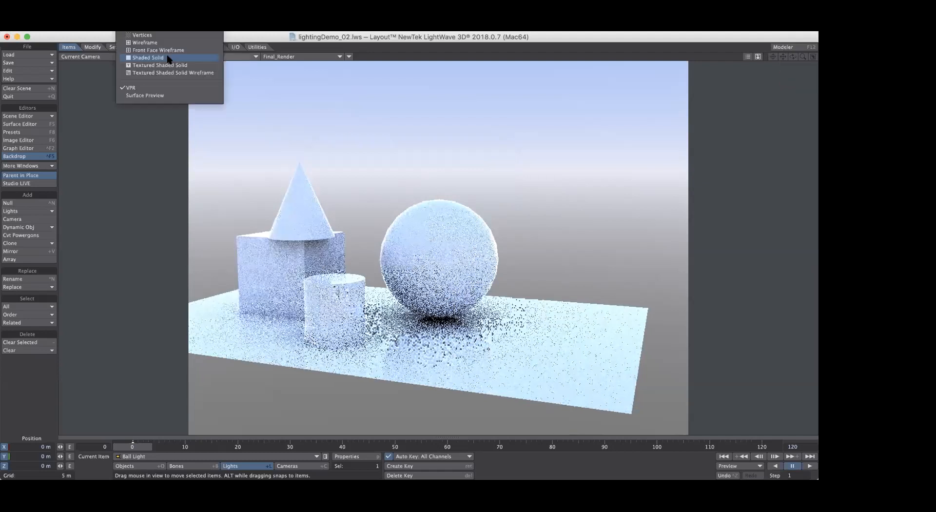
pyautogui.click(160, 65)
pyautogui.click(115, 54)
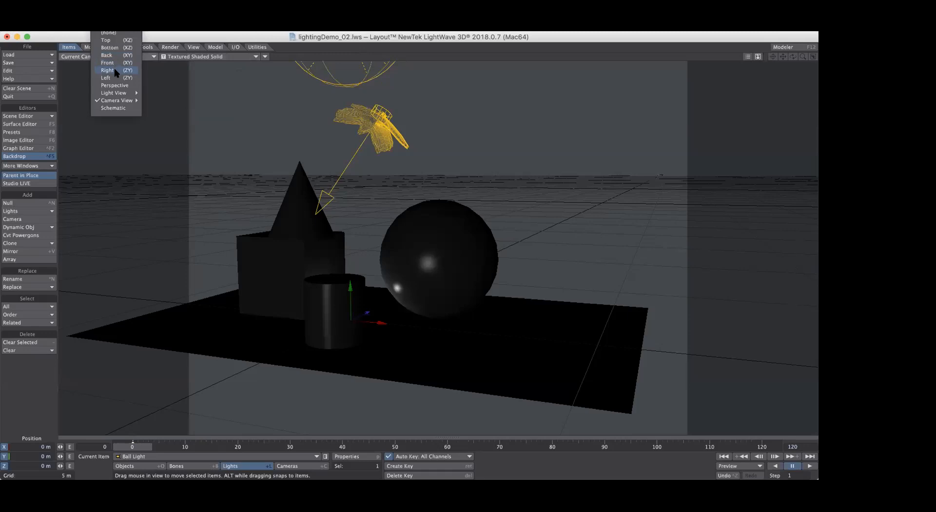
pyautogui.moveTo(111, 93)
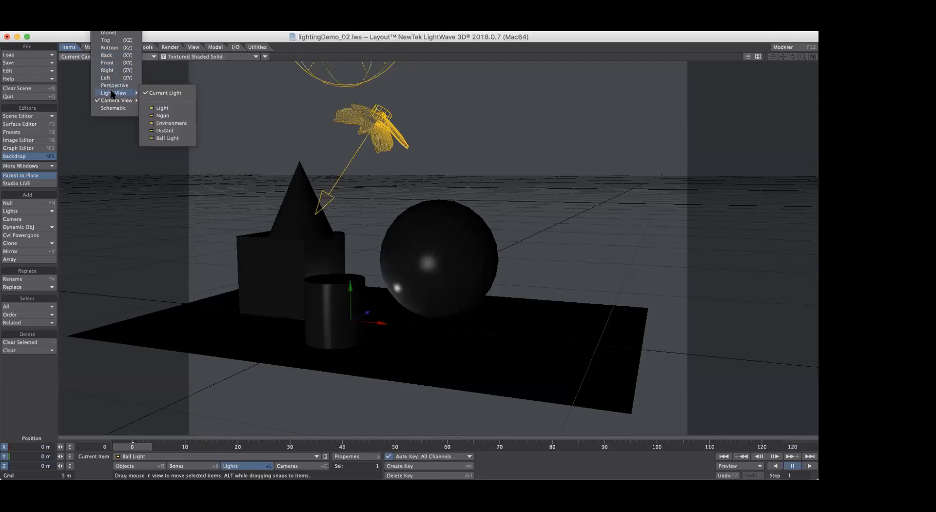
pyautogui.click(116, 84)
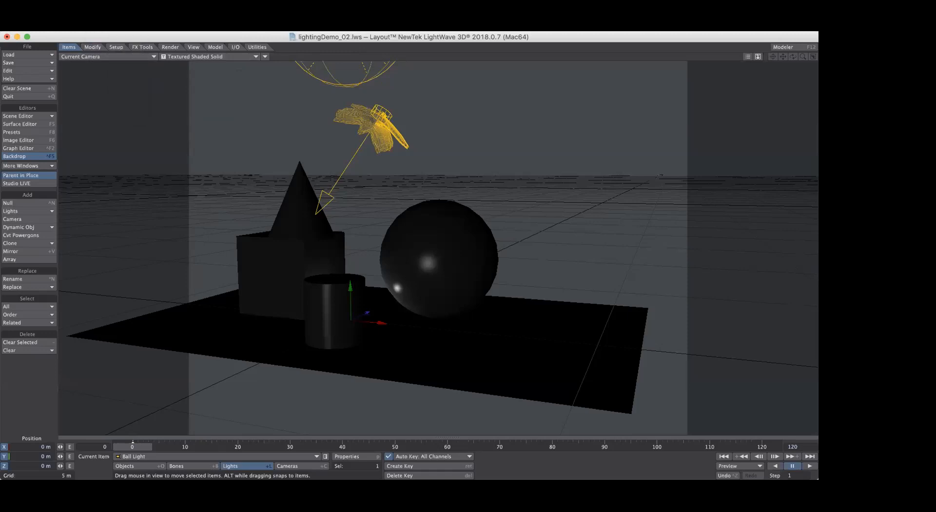
# Raise the Ball Light above the still life to about 2.46 m in Y and shift it to about 371 mm in X
pyautogui.moveTo(350, 290); pyautogui.dragTo(348, 186)
pyautogui.moveTo(376, 213); pyautogui.dragTo(397, 214)
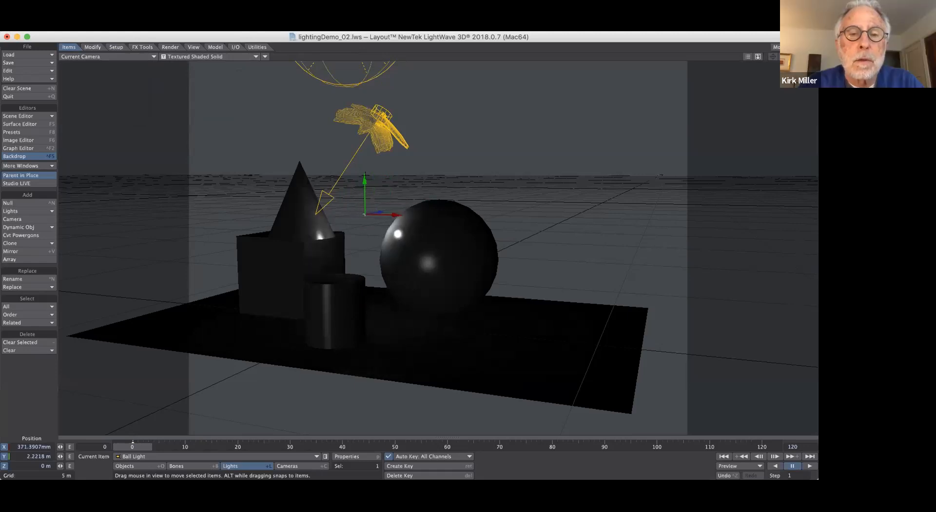
pyautogui.moveTo(365, 188); pyautogui.dragTo(365, 176)
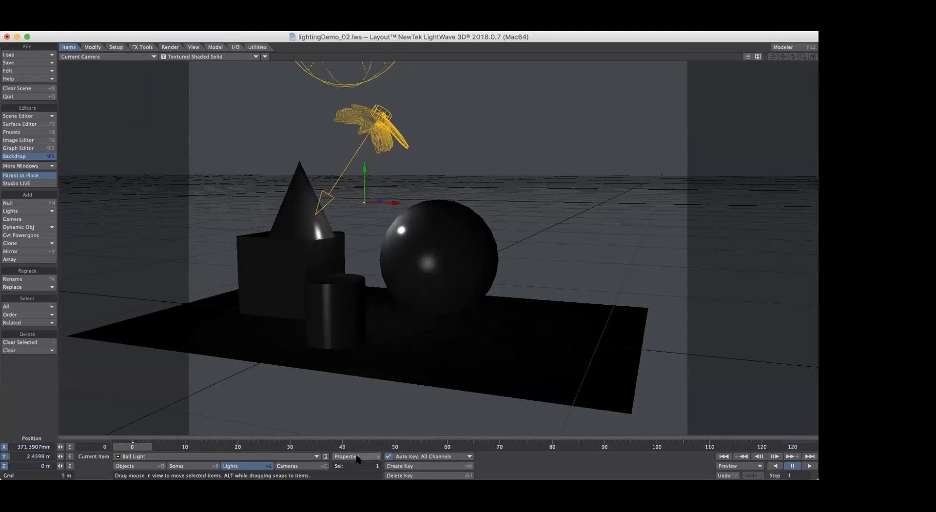
# Open the Ball Light's properties and assign stillLifeForLightDemo:Layer2 as its primitive object
pyautogui.click(358, 456)
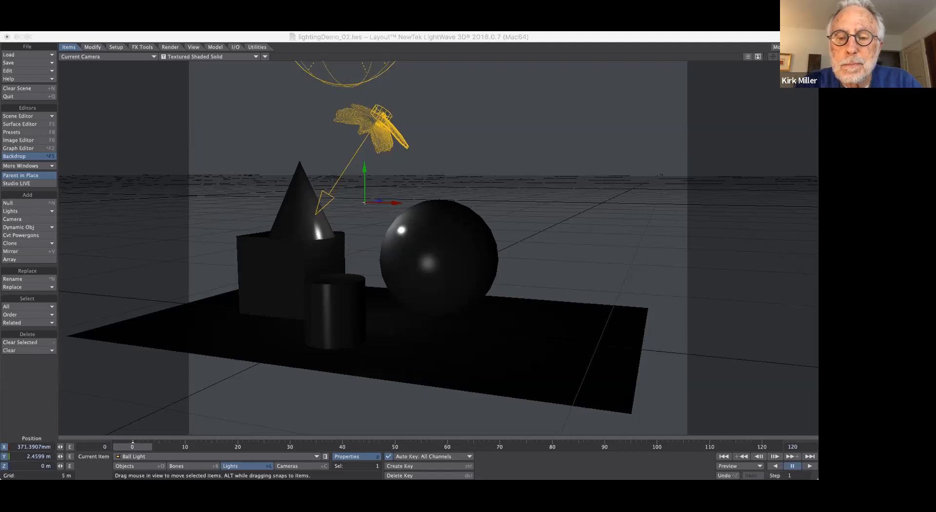
pyautogui.click(552, 361)
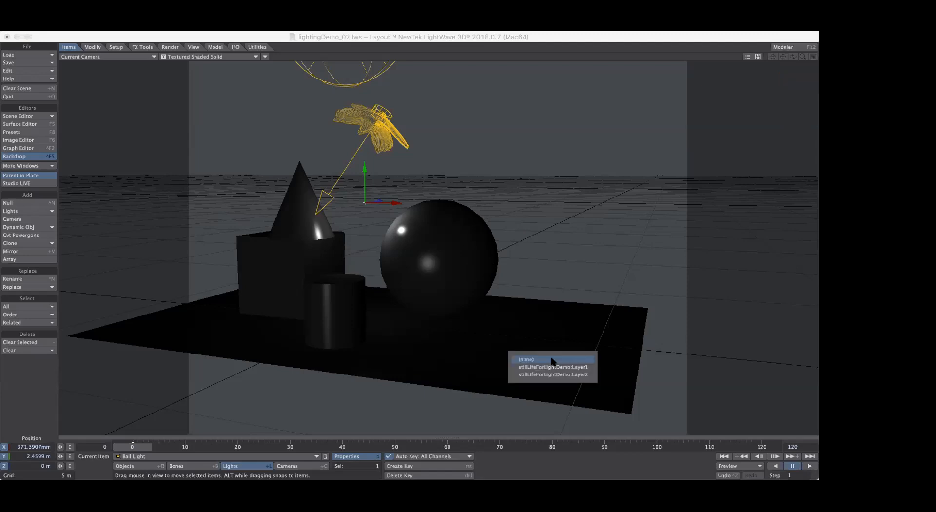
pyautogui.click(554, 375)
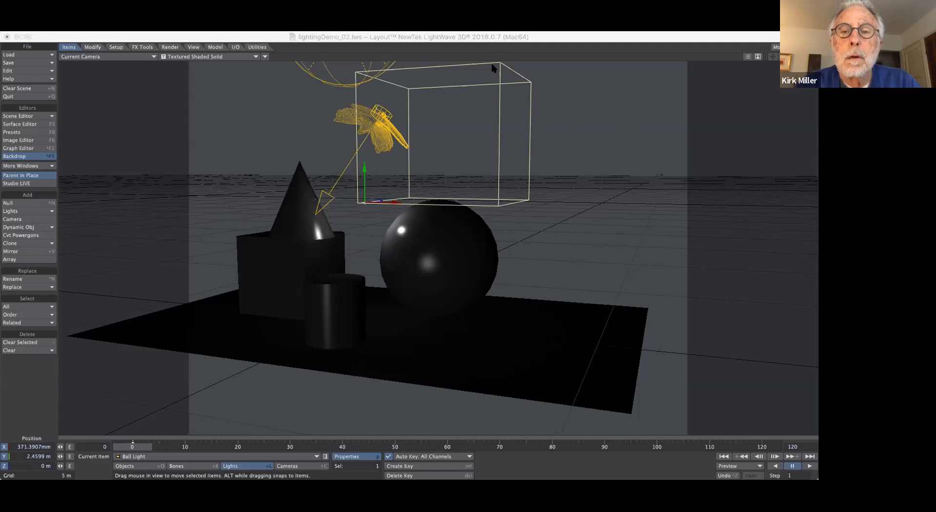
# Reposition the Ball Light so its bounds surround the sphere, at about X 256 mm, Y 238 mm and Z -258 mm
pyautogui.moveTo(492, 64)
pyautogui.mouseDown()
pyautogui.moveTo(393, 222)
pyautogui.moveTo(492, 63)
pyautogui.mouseUp()
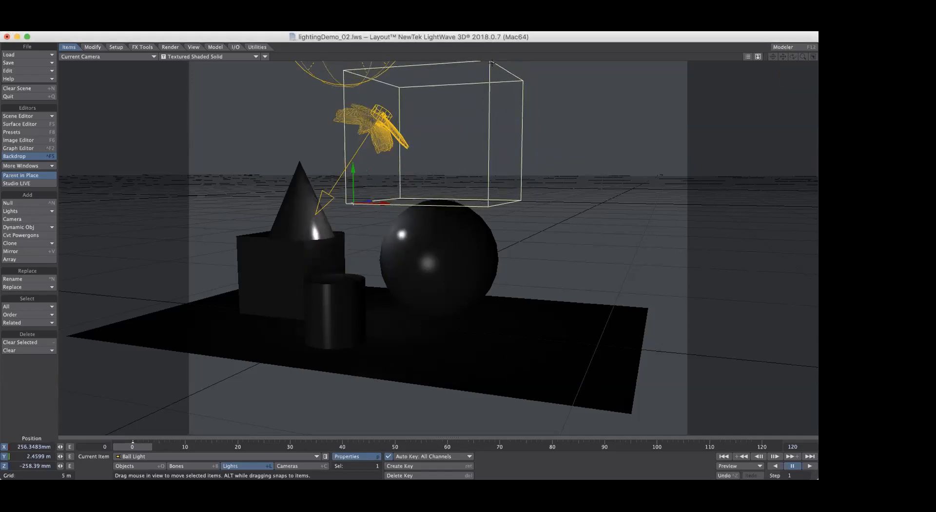
pyautogui.moveTo(354, 168); pyautogui.dragTo(355, 281)
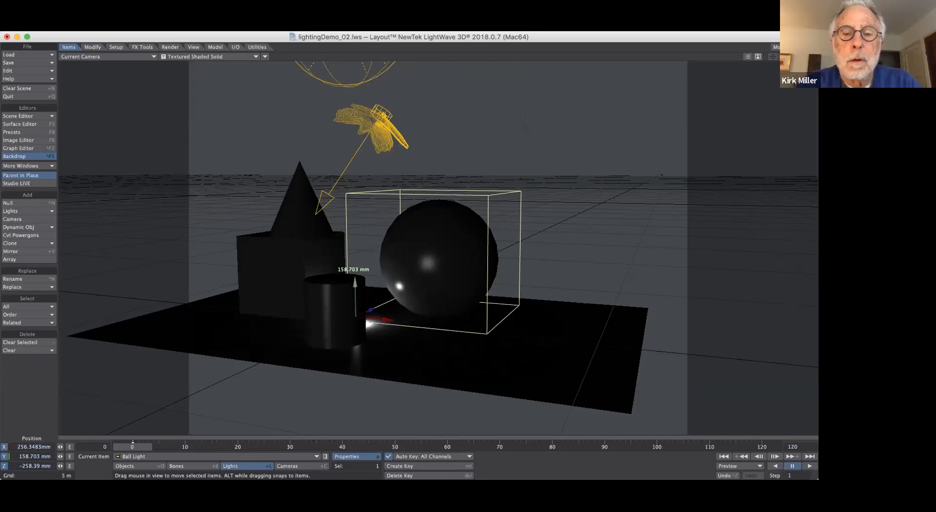
pyautogui.moveTo(355, 281); pyautogui.dragTo(354, 181)
pyautogui.moveTo(355, 279)
pyautogui.mouseDown()
pyautogui.moveTo(355, 271)
pyautogui.moveTo(355, 279)
pyautogui.mouseUp()
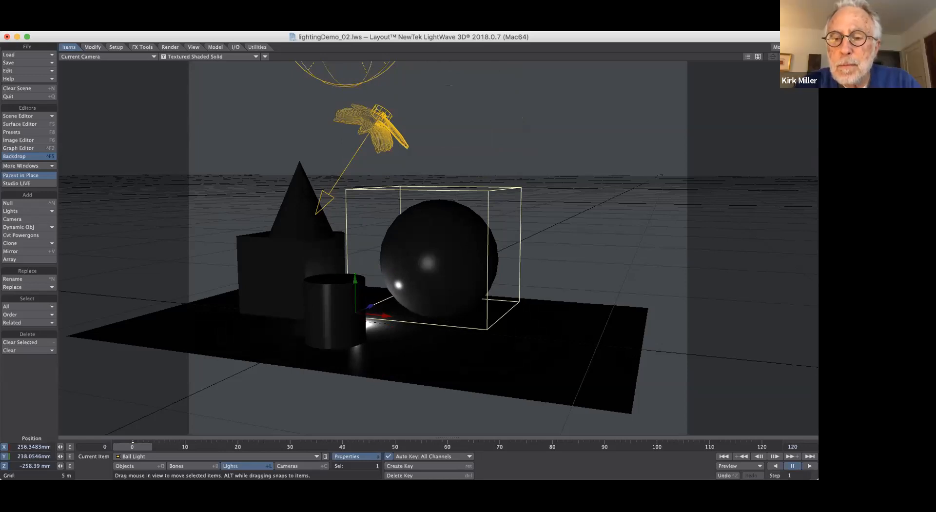
# Switch the Ball Light's primitive object to stillLifeForLightDemo:Layer1 and back to stillLifeForLightDemo:Layer2 to compare their bounds
pyautogui.click(680, 355)
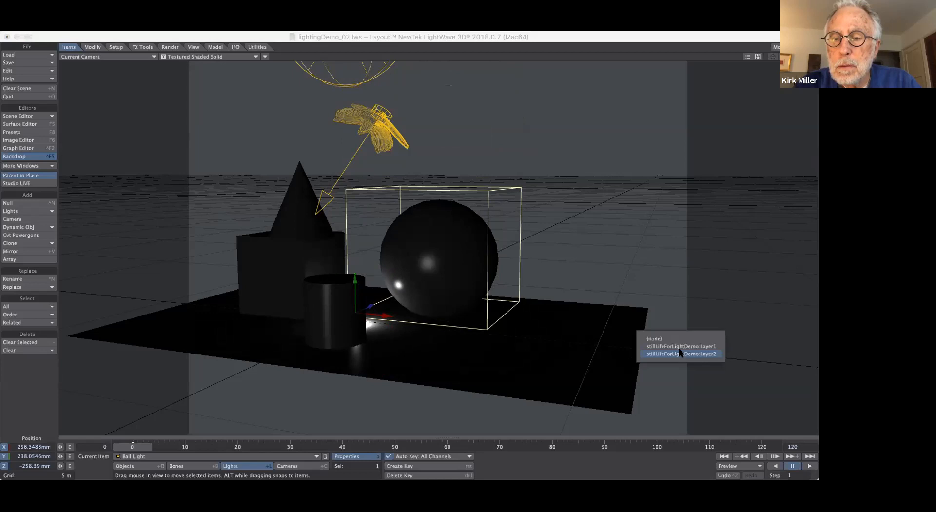
pyautogui.click(681, 354)
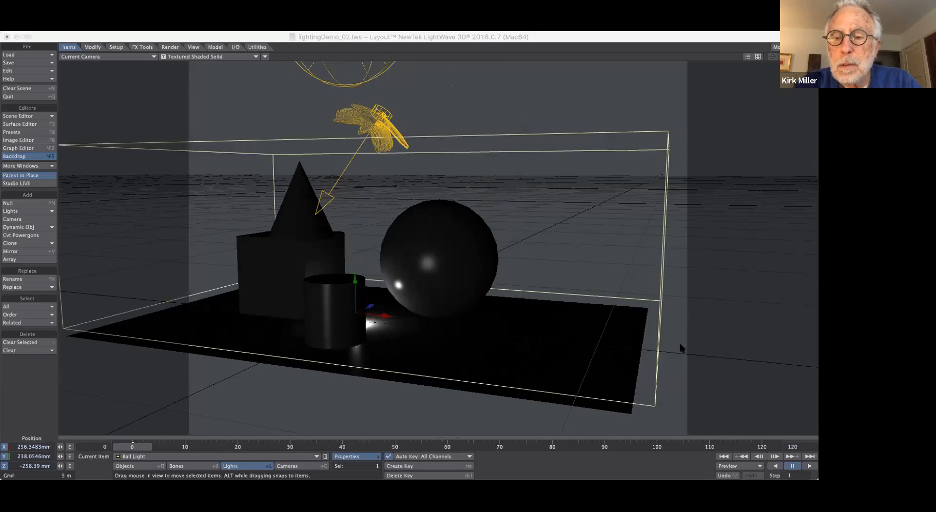
pyautogui.click(680, 358)
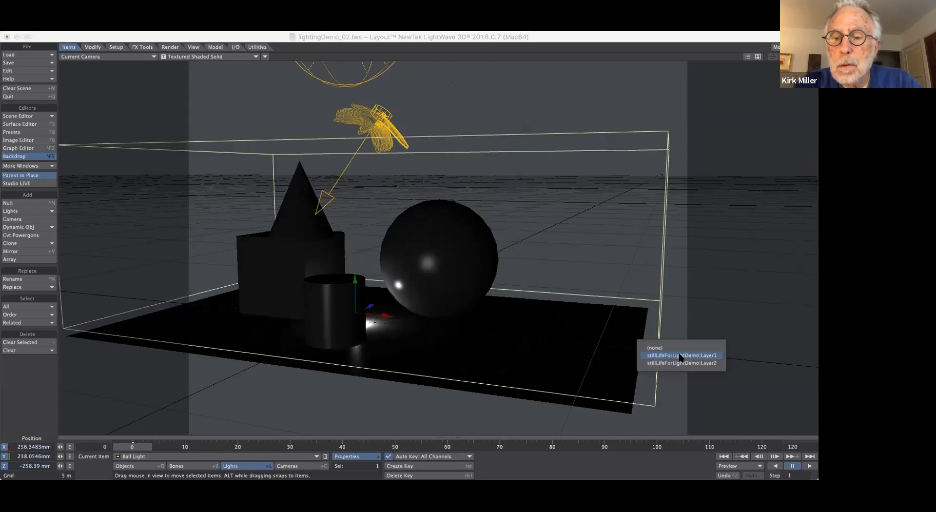
pyautogui.click(681, 364)
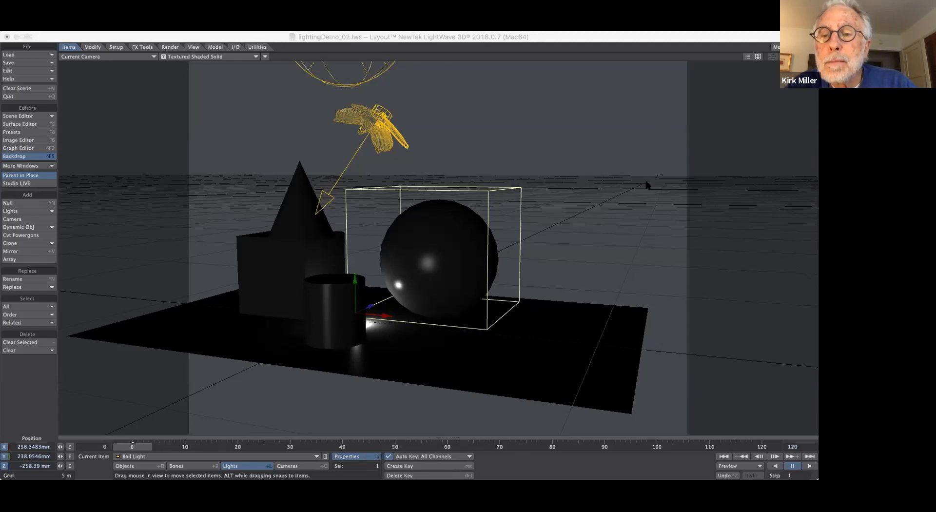
# Check the objects available as the Ball Light's primitive and keep stillLifeForLightDemo:Layer2 selected
pyautogui.click(662, 356)
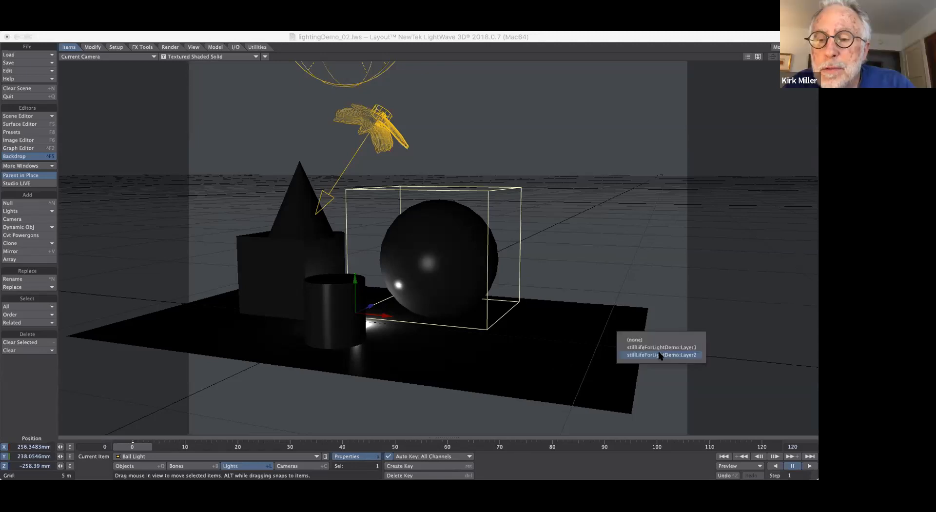
pyautogui.click(660, 355)
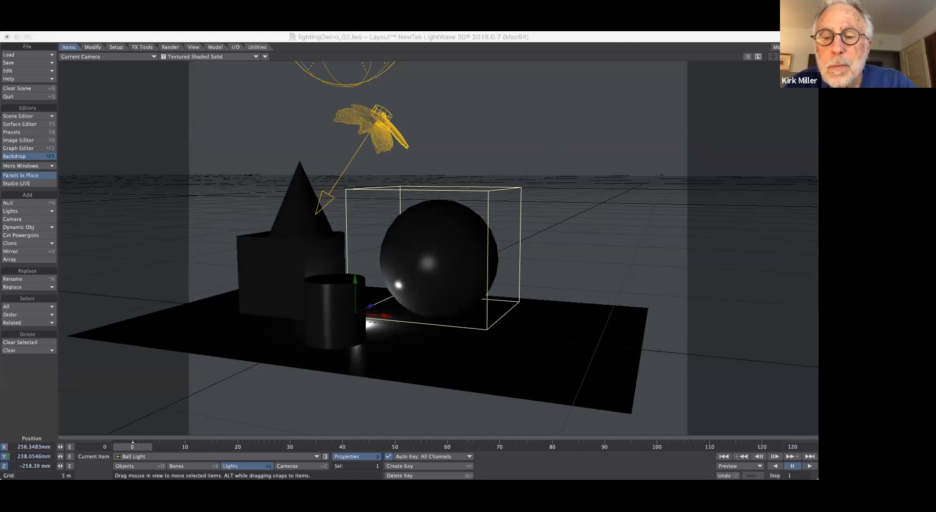
pyautogui.click(554, 320)
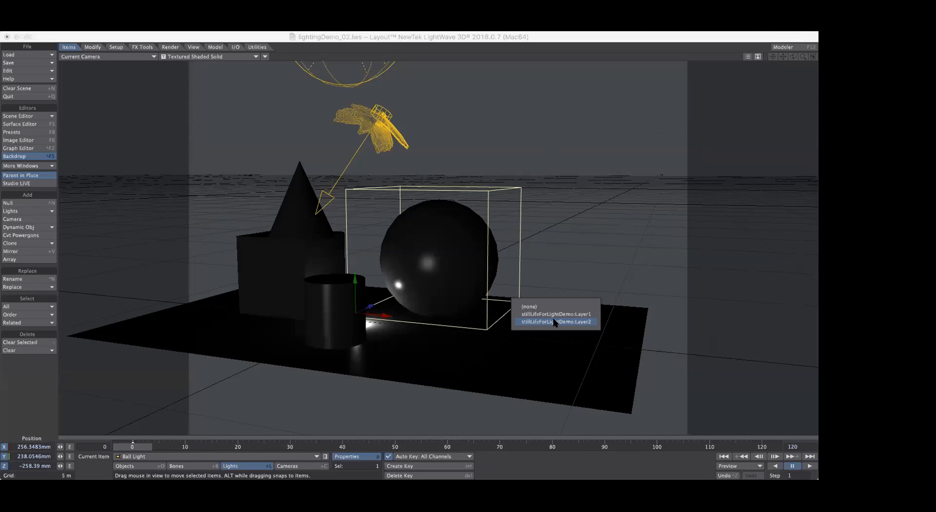
pyautogui.click(554, 321)
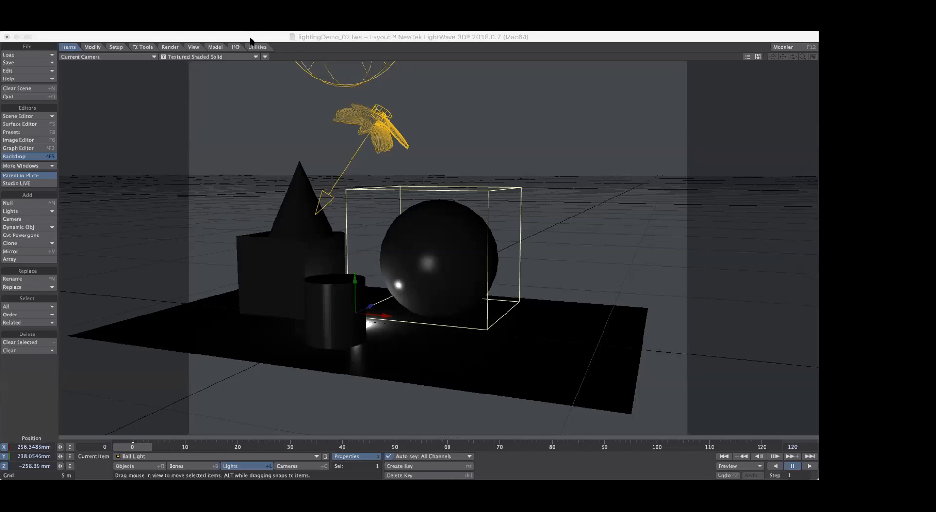
# Try to switch from Layout to Modeler
pyautogui.click(782, 54)
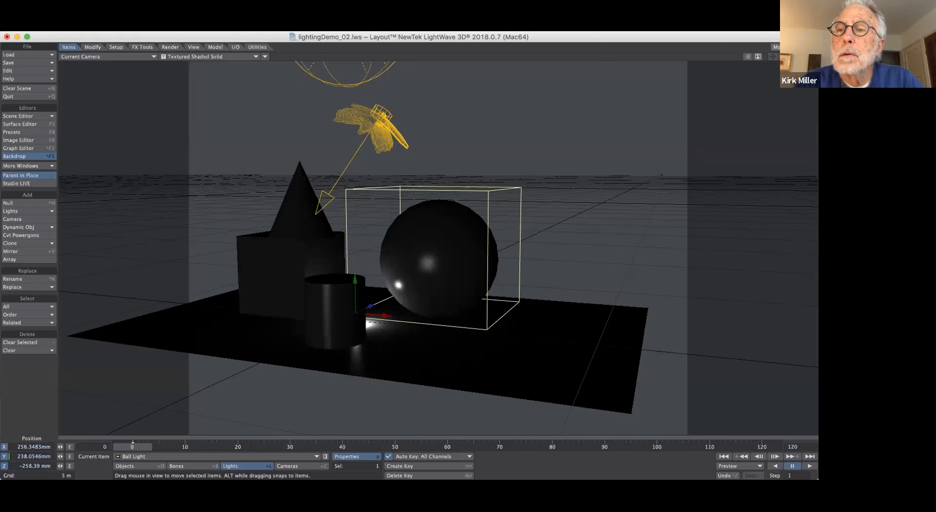
pyautogui.click(793, 47)
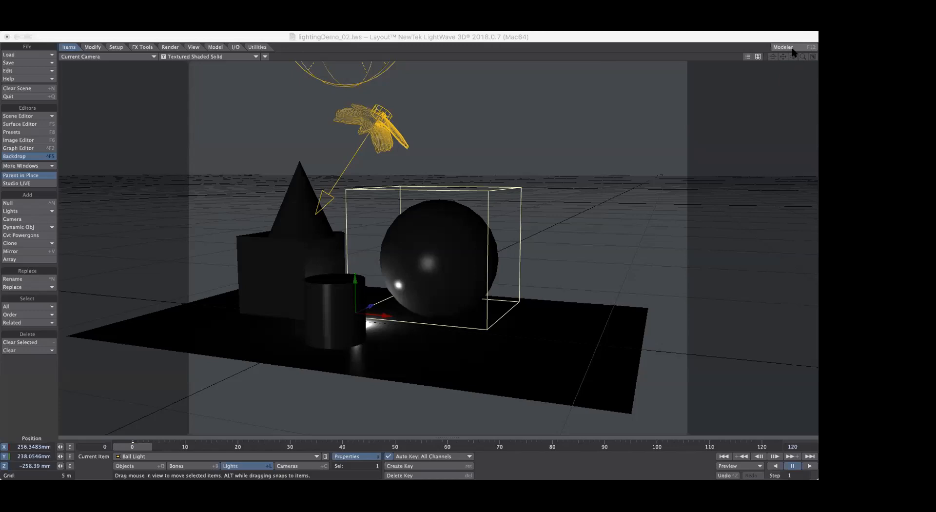
pyautogui.click(792, 48)
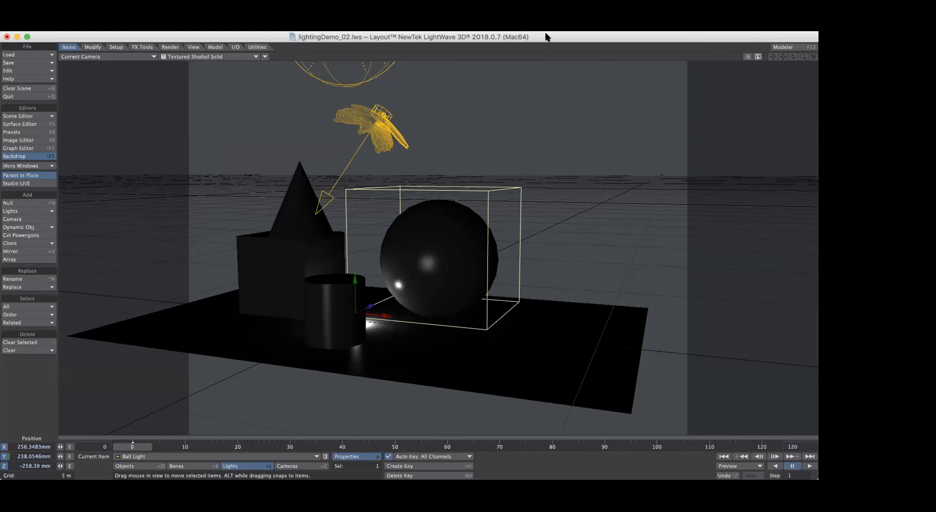
# Create a Globe sphere in Layout with 500 mm radii, centred at the origin, with 24 sides and 12 segments
pyautogui.click(216, 47)
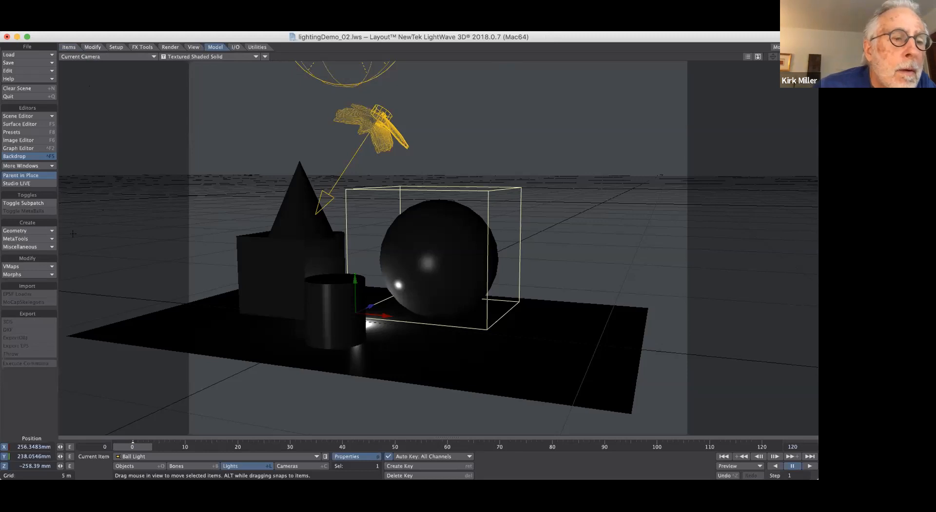
pyautogui.click(24, 231)
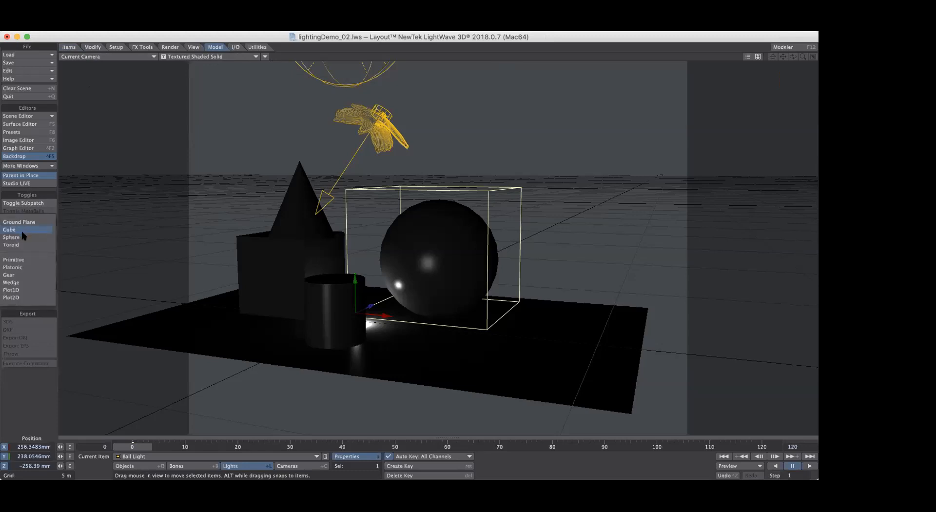
pyautogui.click(22, 237)
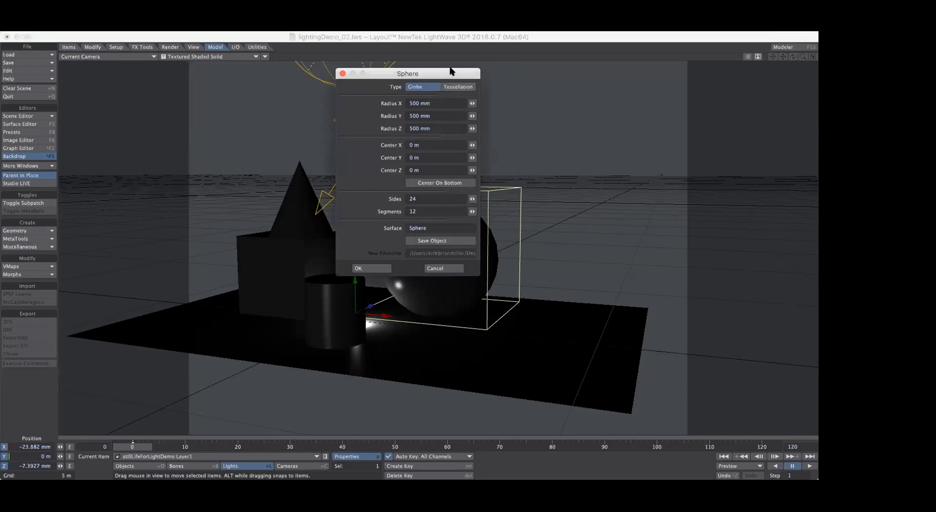
pyautogui.moveTo(450, 73); pyautogui.dragTo(229, 96)
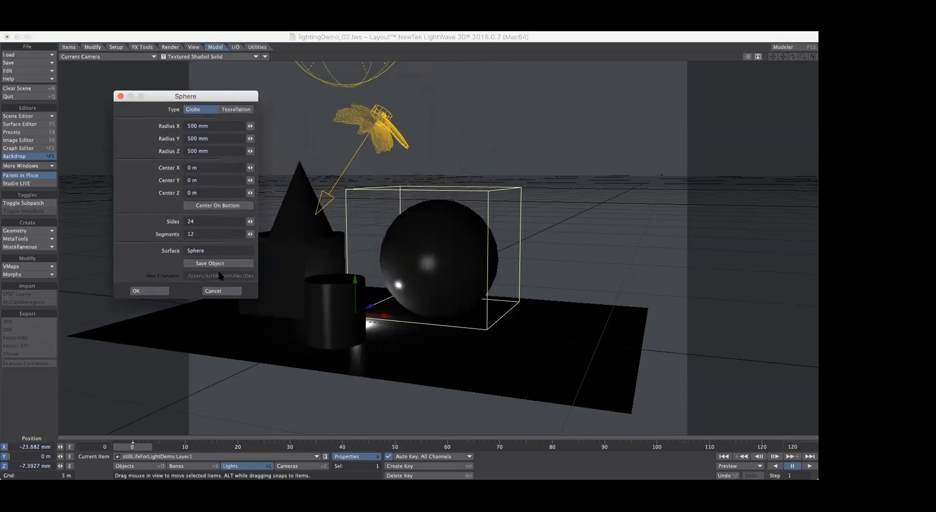
pyautogui.click(149, 290)
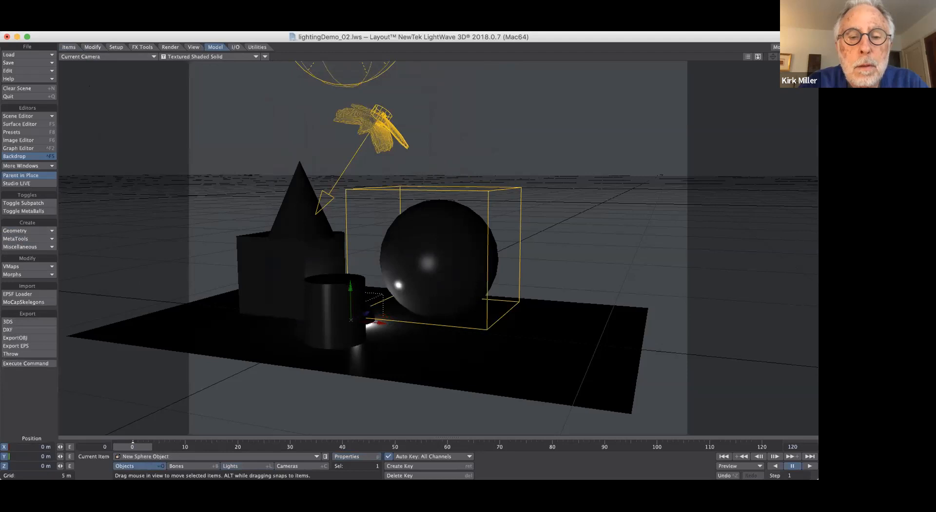
# Position the new sphere above the large still-life sphere, at about X 1.90 m and Y 3.73 m
pyautogui.moveTo(351, 288); pyautogui.dragTo(348, 132)
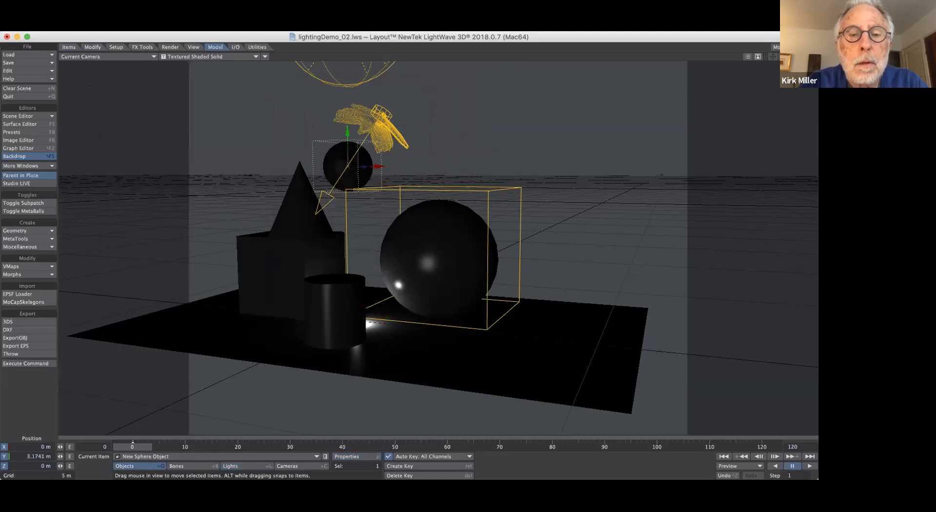
pyautogui.moveTo(379, 166); pyautogui.dragTo(466, 166)
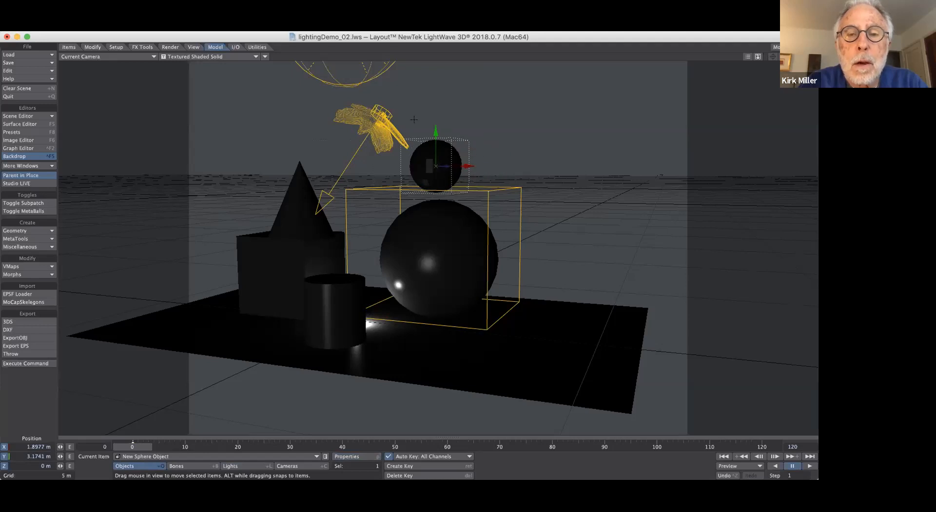
pyautogui.moveTo(436, 128); pyautogui.dragTo(436, 98)
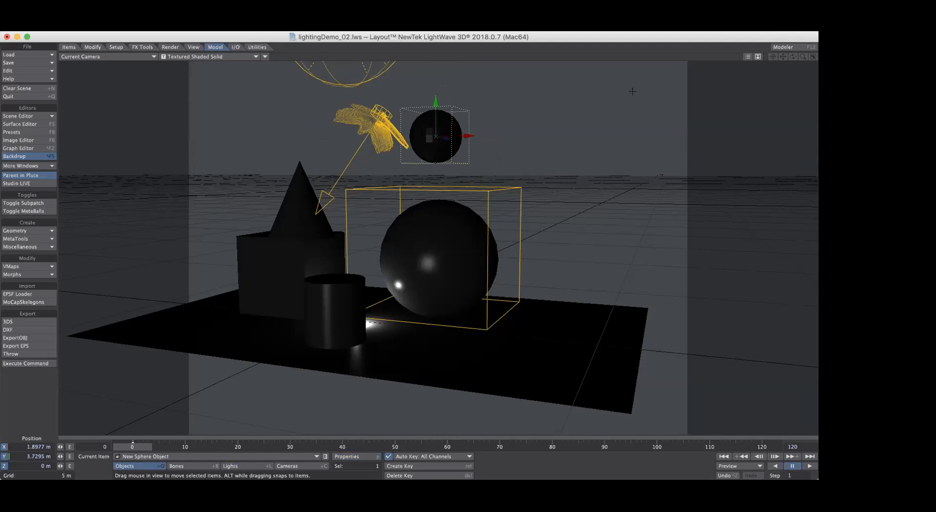
# Assign New Sphere Object as the Ball Light's primitive and move the light to about X 3.34 m, Y 3.81 m
pyautogui.rightClick(657, 274)
pyautogui.click(651, 282)
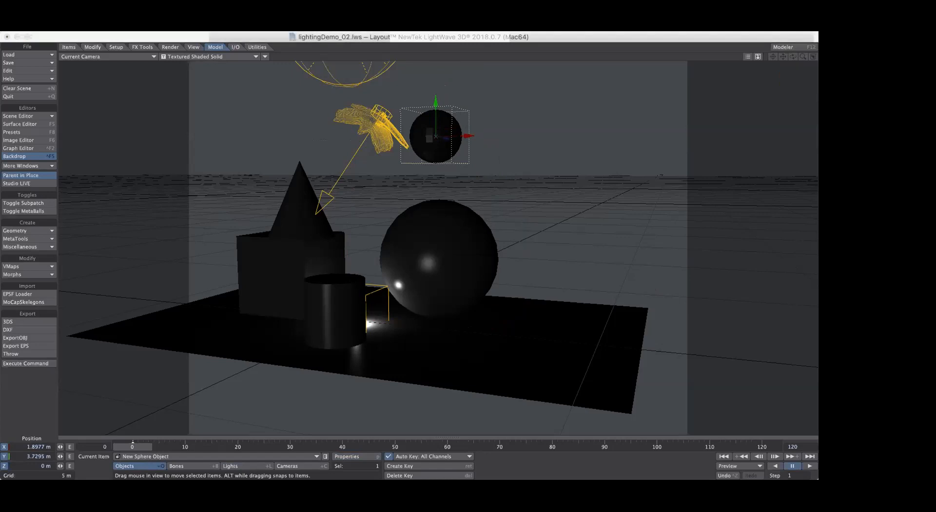
pyautogui.hotkey('shift', 'l')
pyautogui.press('p')
pyautogui.moveTo(355, 281); pyautogui.dragTo(352, 99)
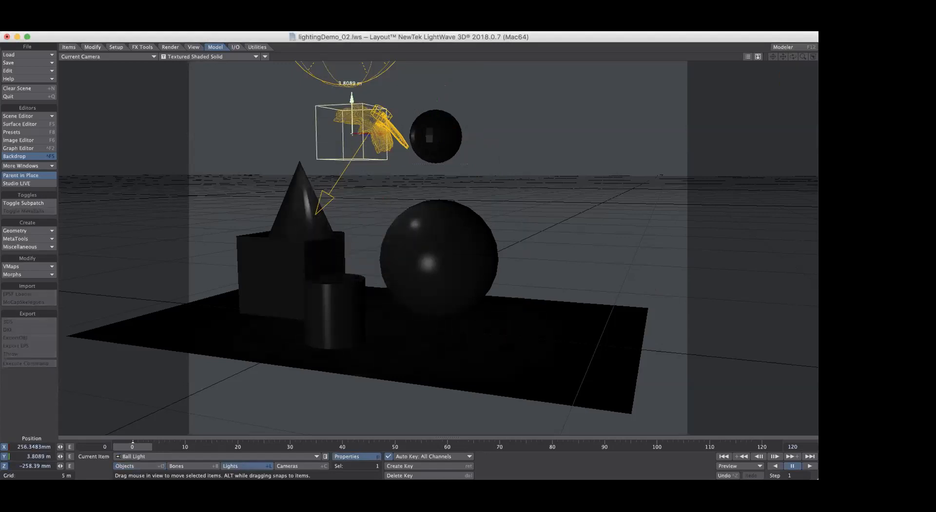
pyautogui.moveTo(380, 133); pyautogui.dragTo(538, 129)
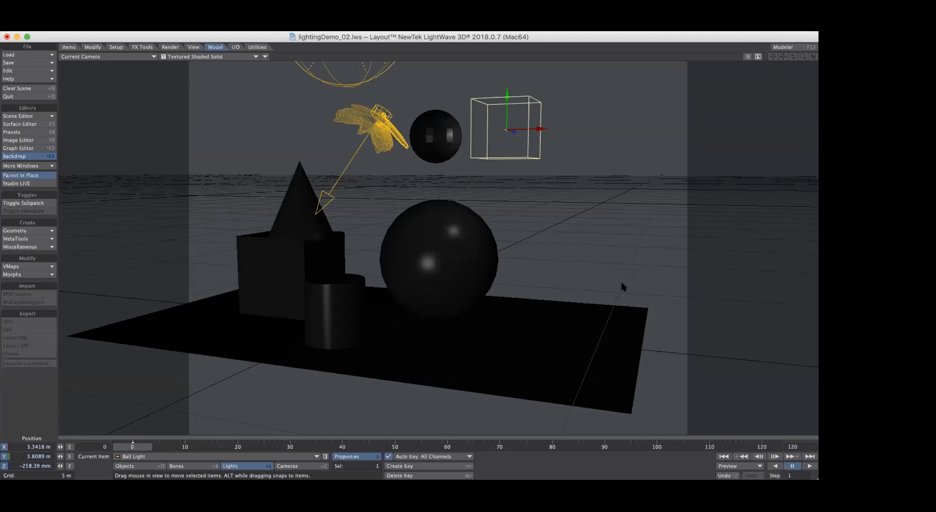
# Reselect the Ball Light and shift it closer to the floating sphere, to about X 3.19 m
pyautogui.press('super+Tab')
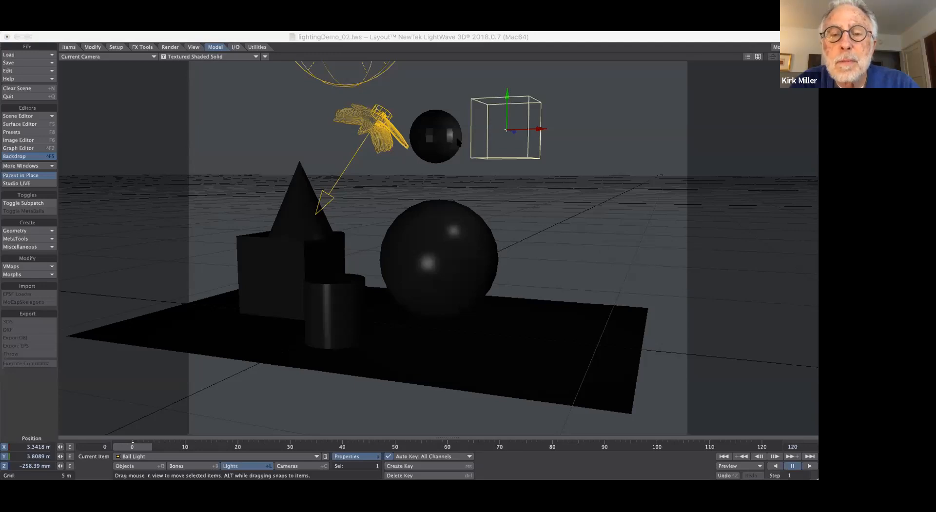
pyautogui.click(439, 138)
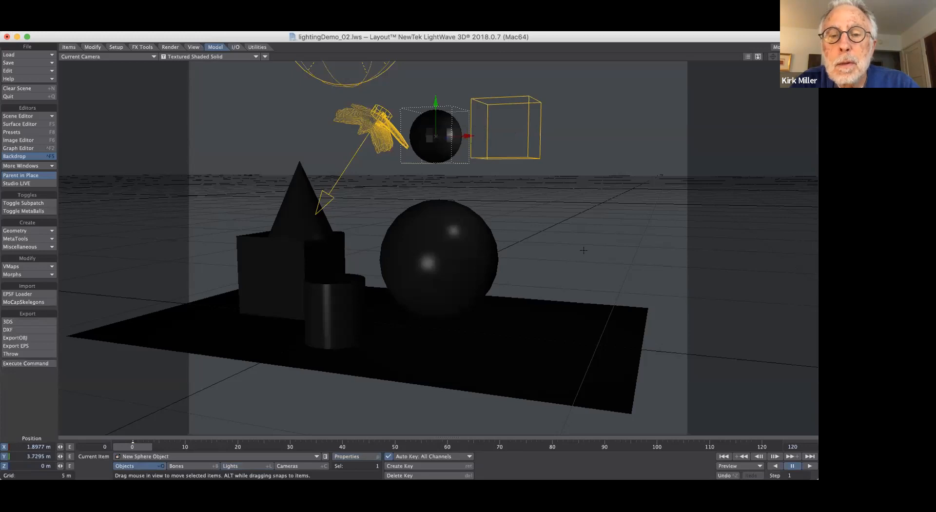
pyautogui.click(525, 129)
pyautogui.moveTo(525, 128)
pyautogui.mouseDown()
pyautogui.moveTo(466, 129)
pyautogui.moveTo(537, 133)
pyautogui.mouseUp()
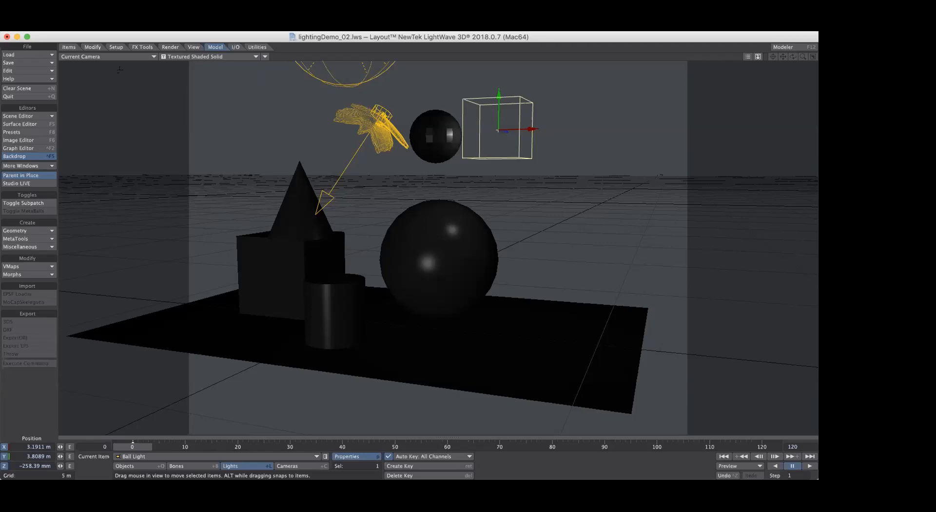
# Switch the viewport to VPR rendering and show the scene through the current camera
pyautogui.click(131, 57)
pyautogui.moveTo(132, 59)
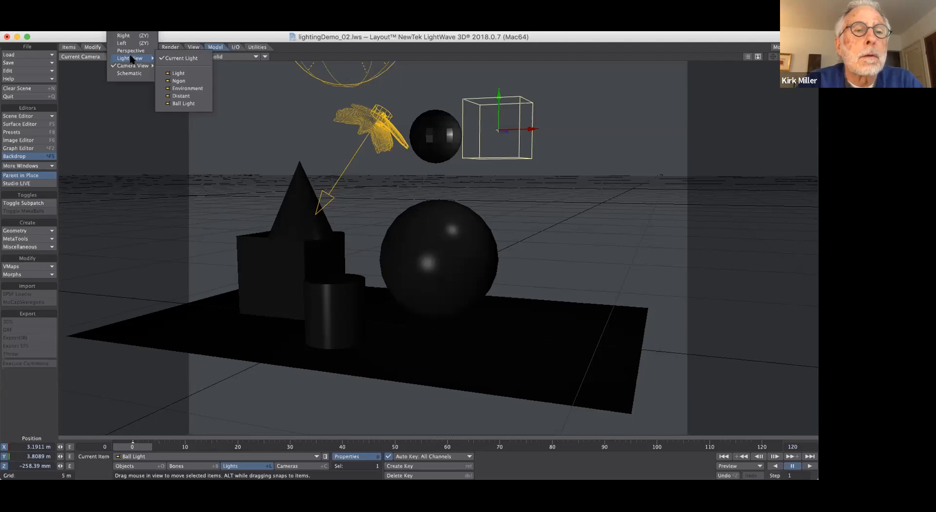
pyautogui.click(177, 58)
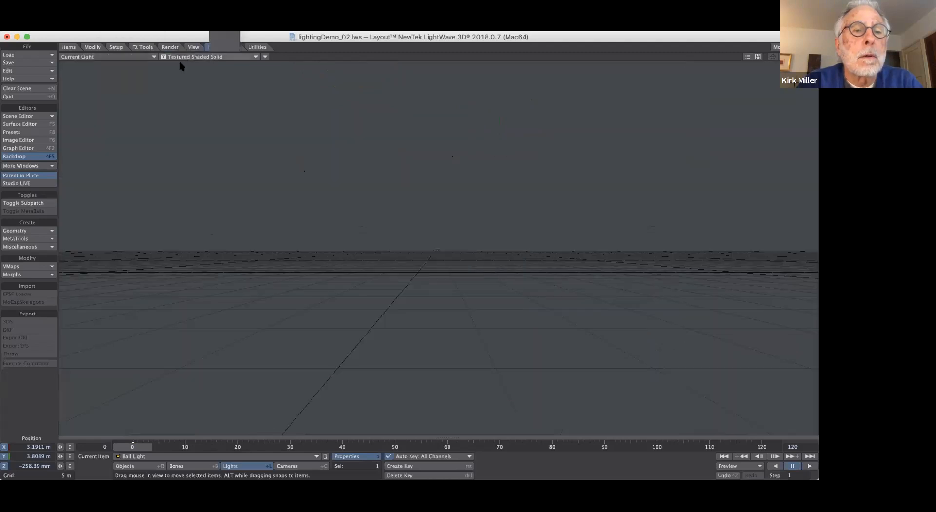
pyautogui.click(181, 57)
pyautogui.click(174, 89)
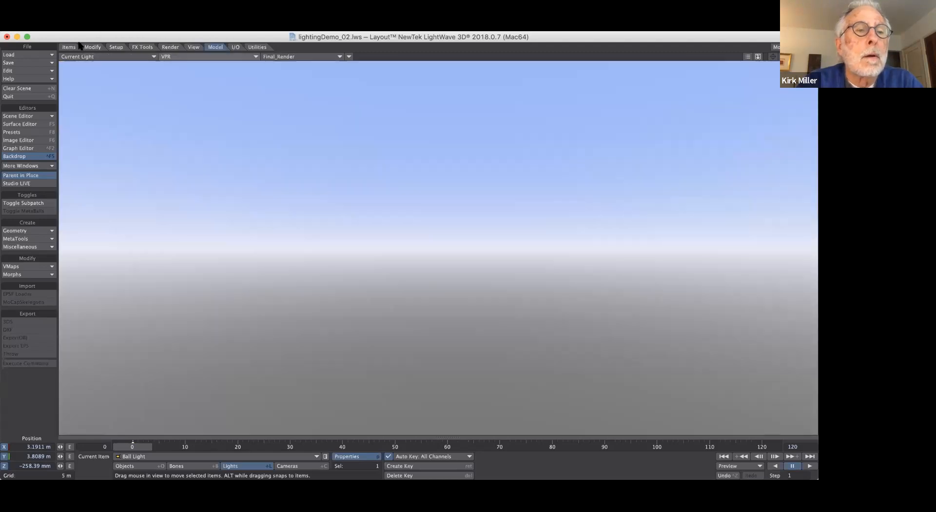
pyautogui.click(83, 57)
pyautogui.moveTo(84, 58)
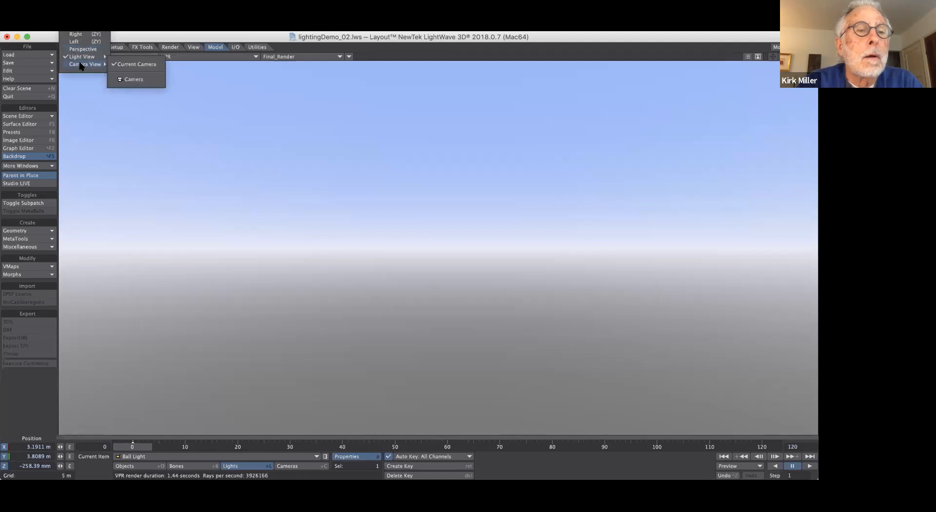
pyautogui.click(137, 65)
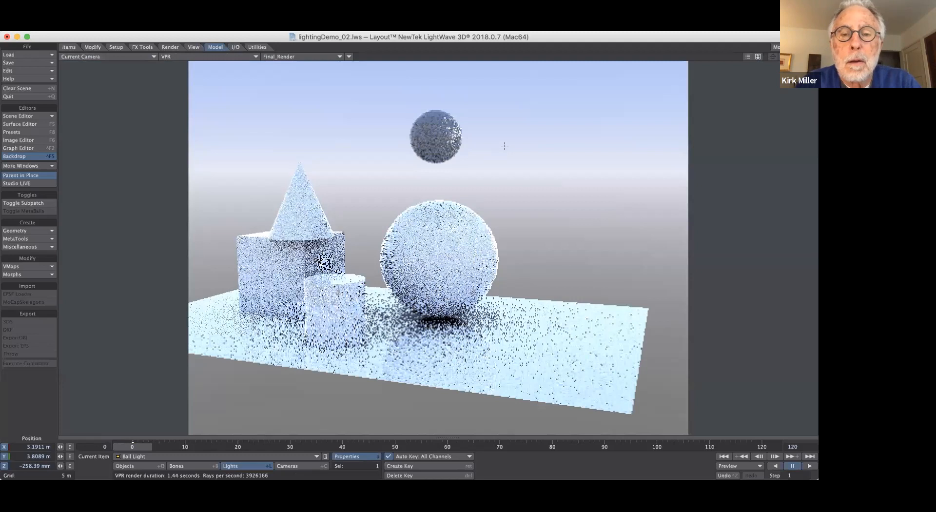
# Select the floating sphere, open the Scene Editor and bring up the backdrop settings
pyautogui.click(438, 135)
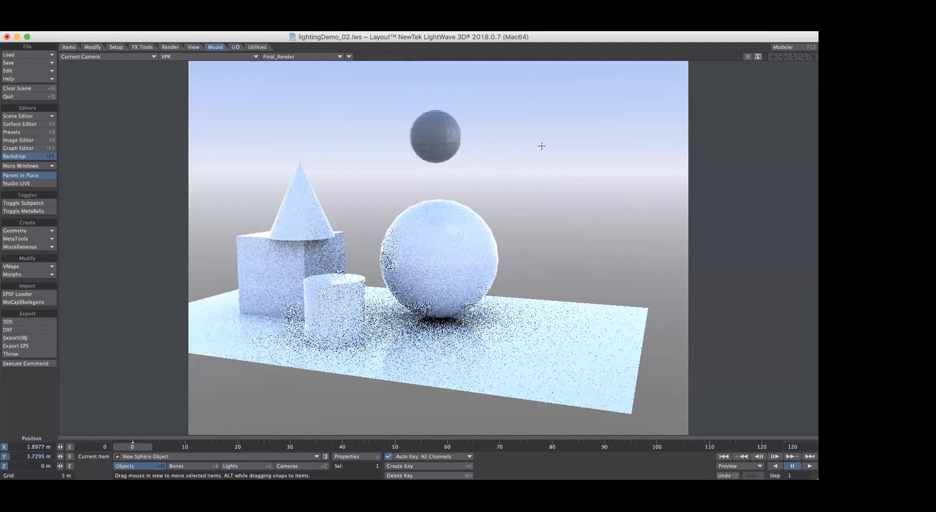
pyautogui.click(32, 115)
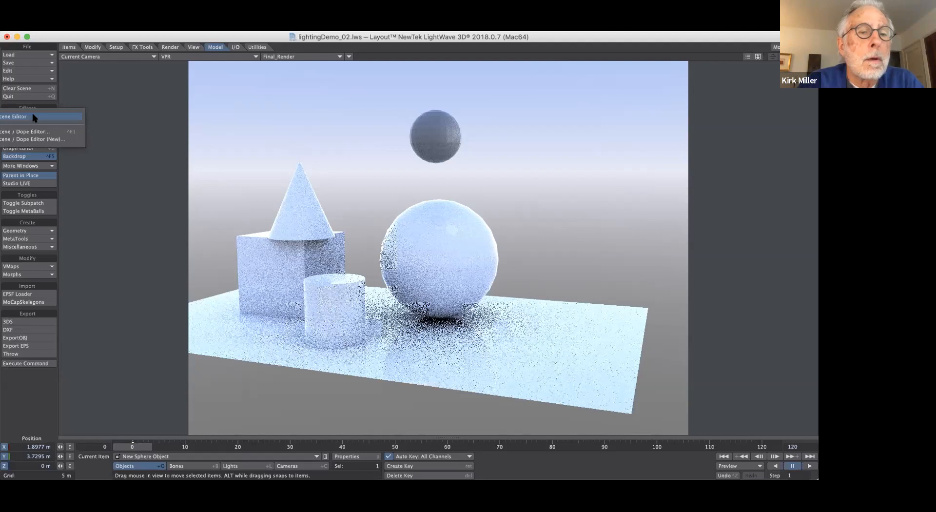
pyautogui.click(33, 115)
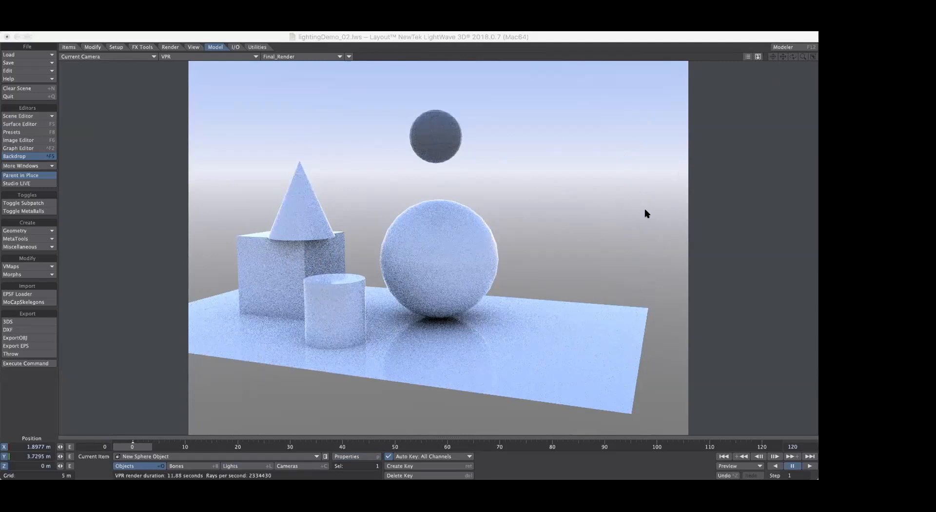
pyautogui.click(29, 156)
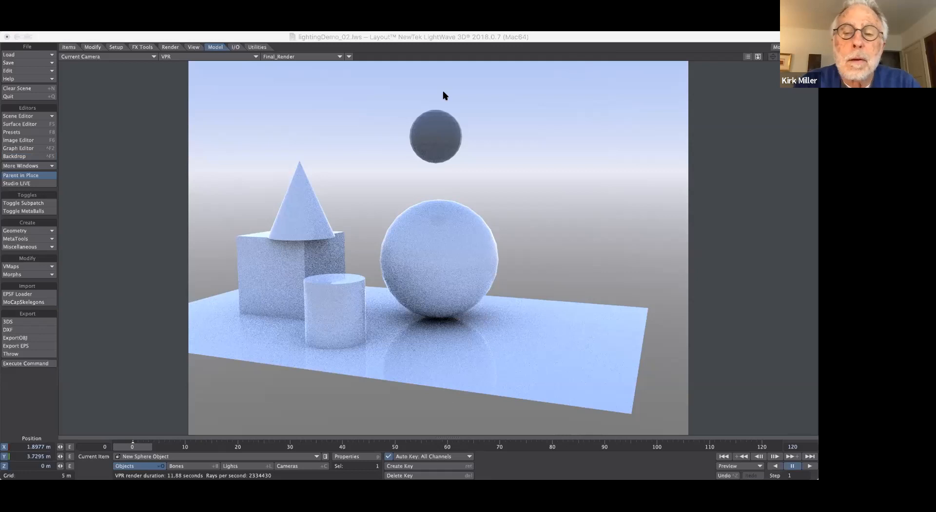
pyautogui.click(34, 155)
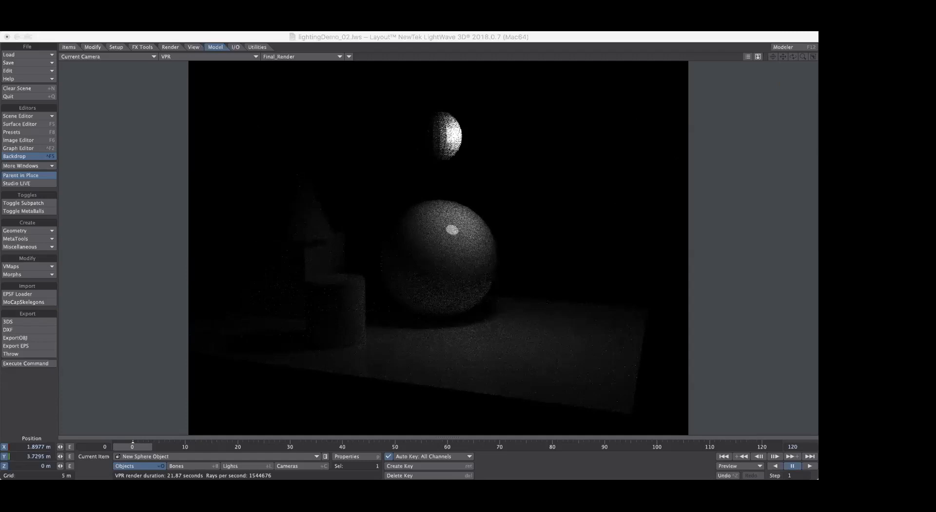
# Switch the Ball Light's primitive to stillLifeForLightDemo:Layer2 and back to New Sphere Object to compare the rendered lighting
pyautogui.click(711, 341)
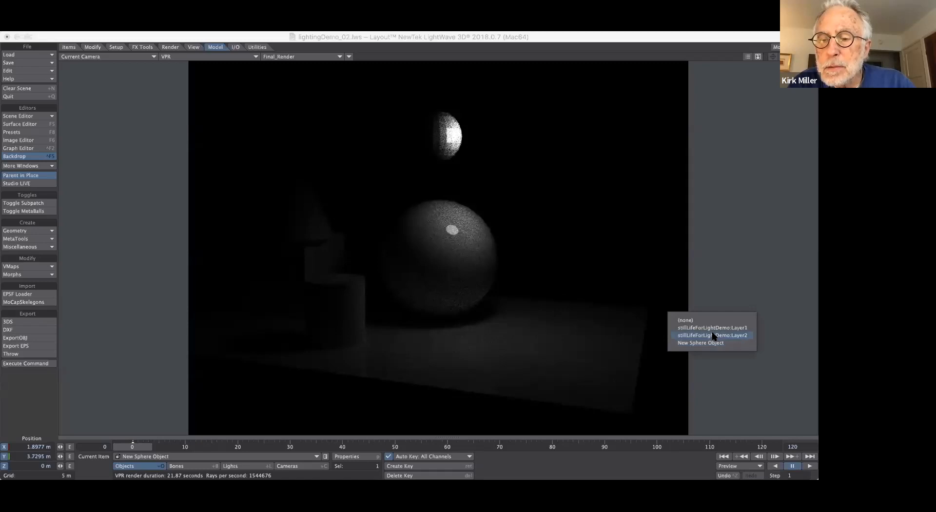
pyautogui.click(713, 336)
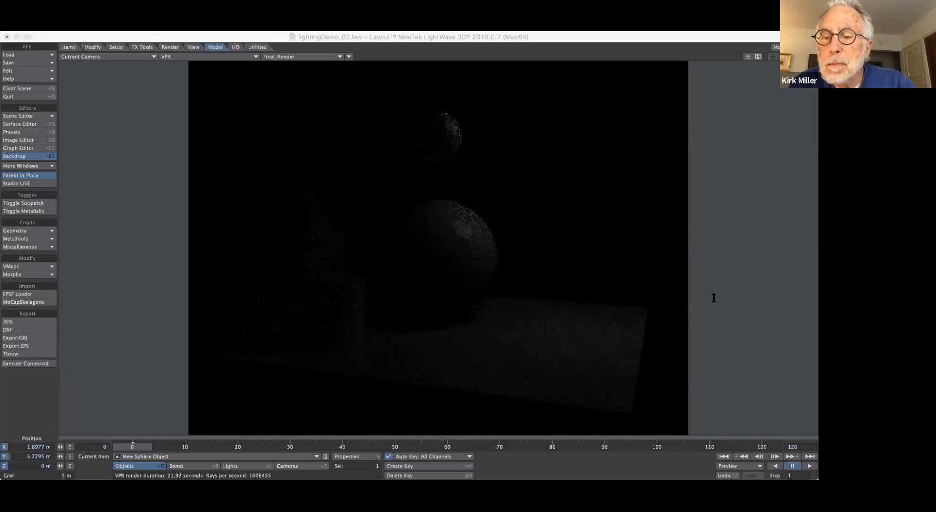
pyautogui.click(715, 343)
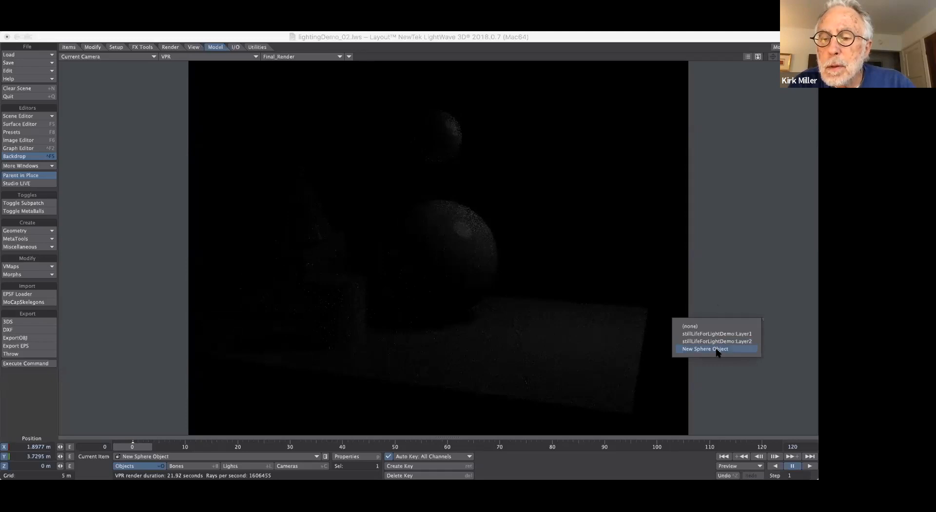
pyautogui.click(716, 350)
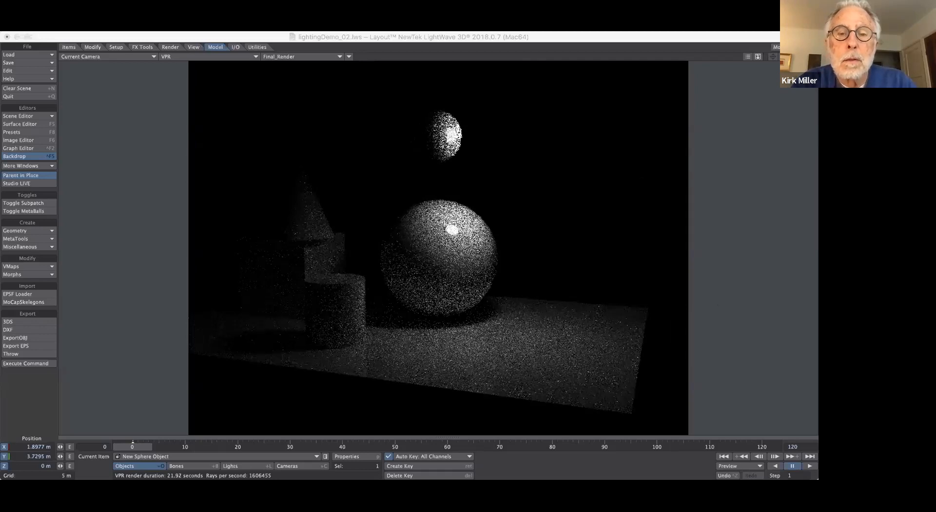
# In a Textured Shaded Solid Perspective view, move the Ball Light along X to about 1.94 m so it encloses the floating sphere
pyautogui.click(134, 55)
pyautogui.click(139, 50)
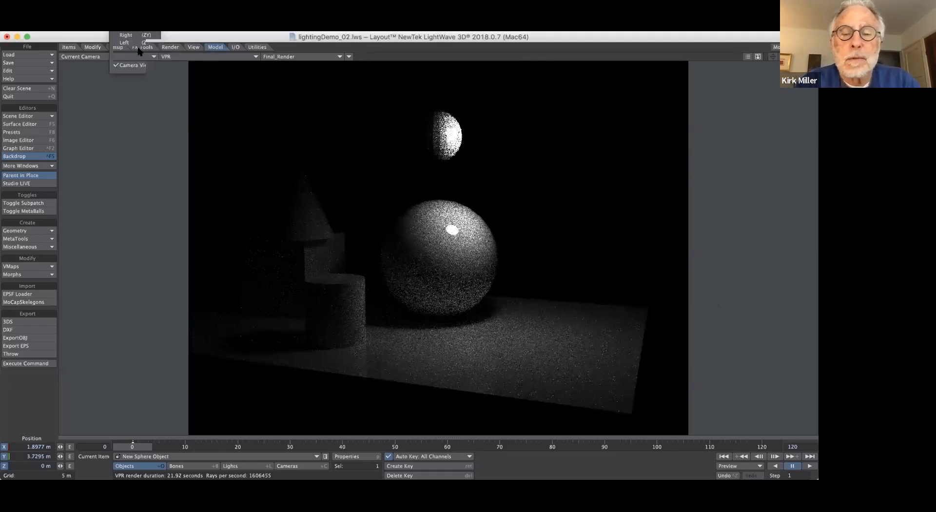
pyautogui.click(191, 56)
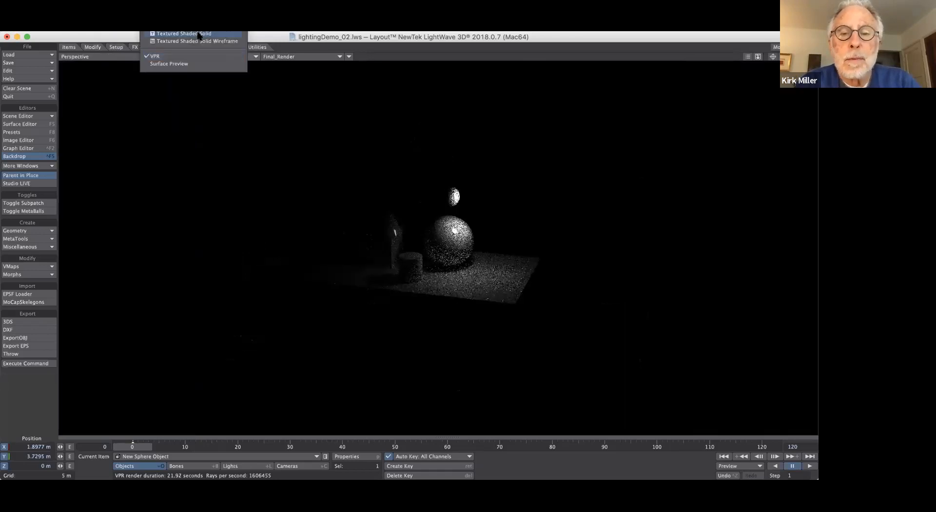
pyautogui.click(200, 33)
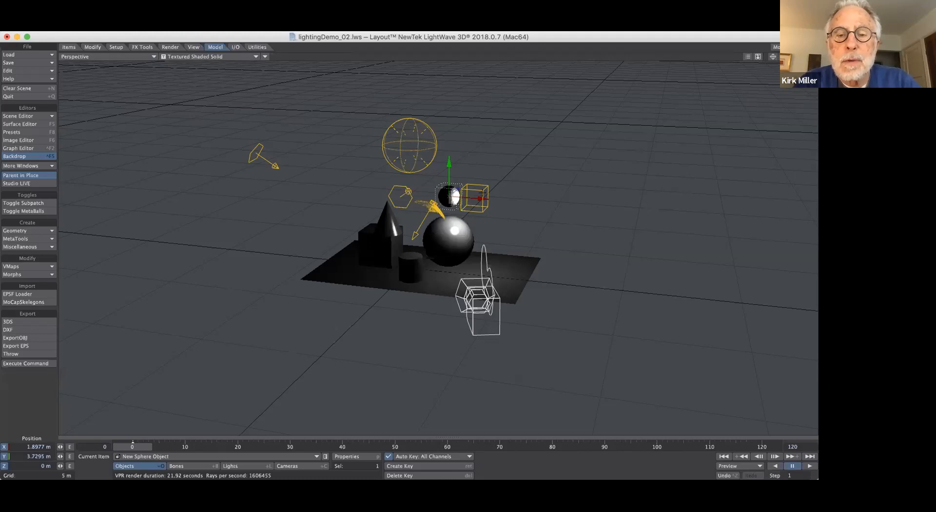
pyautogui.click(482, 187)
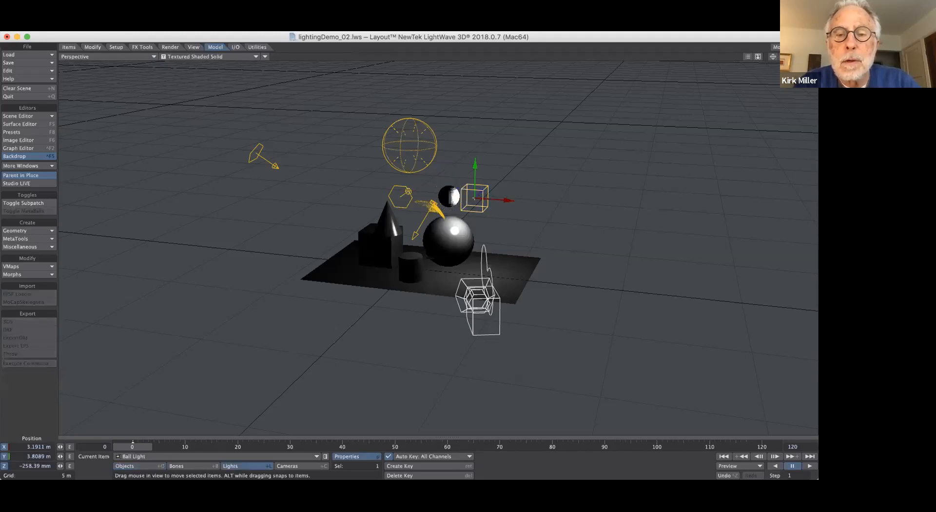
pyautogui.moveTo(505, 200); pyautogui.dragTo(480, 198)
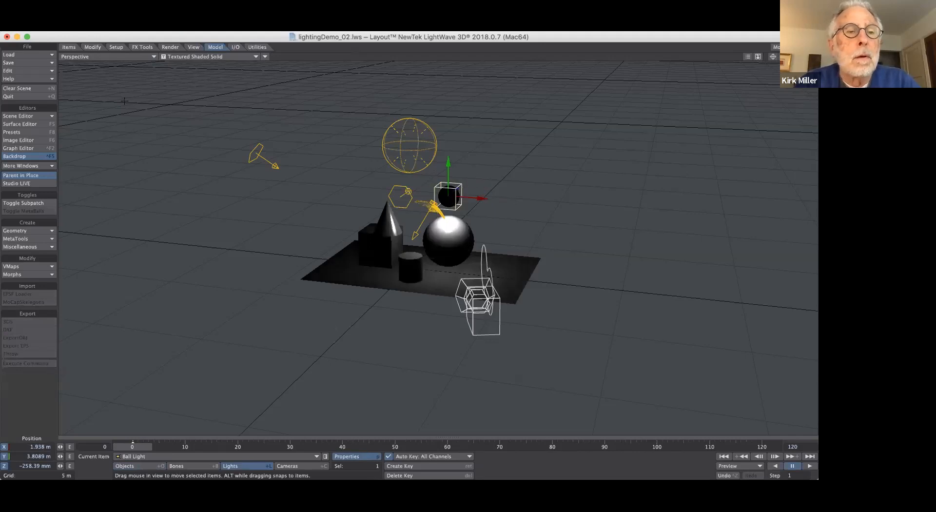
# Show the scene through the current camera again with VPR rendering
pyautogui.click(115, 56)
pyautogui.moveTo(116, 72)
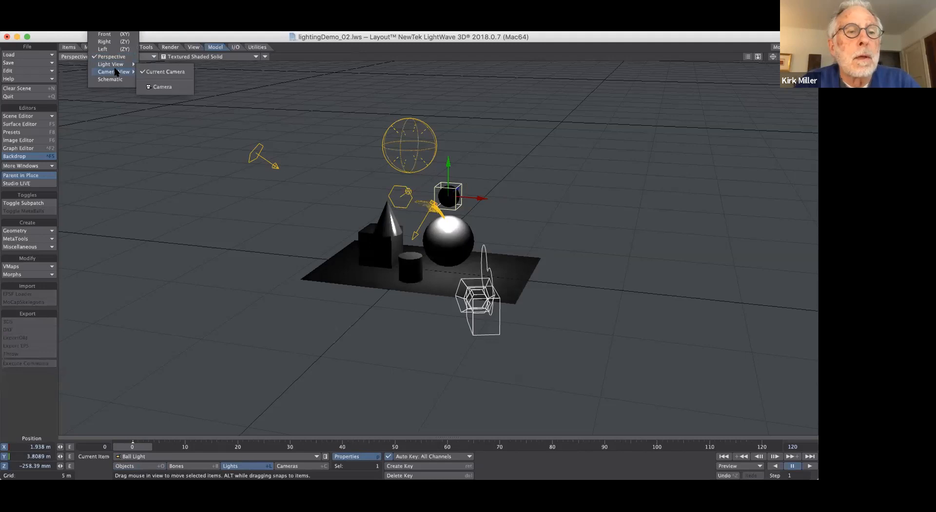
pyautogui.click(165, 71)
pyautogui.click(207, 57)
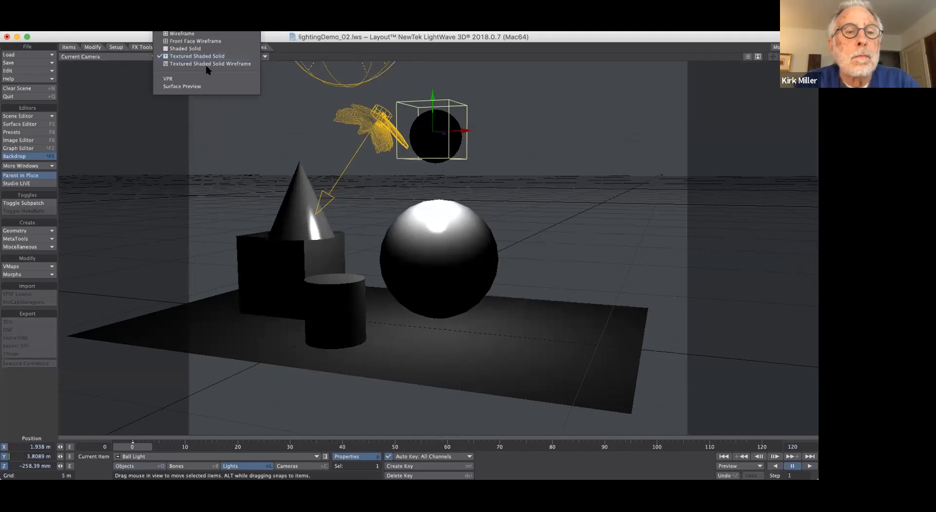
pyautogui.click(202, 78)
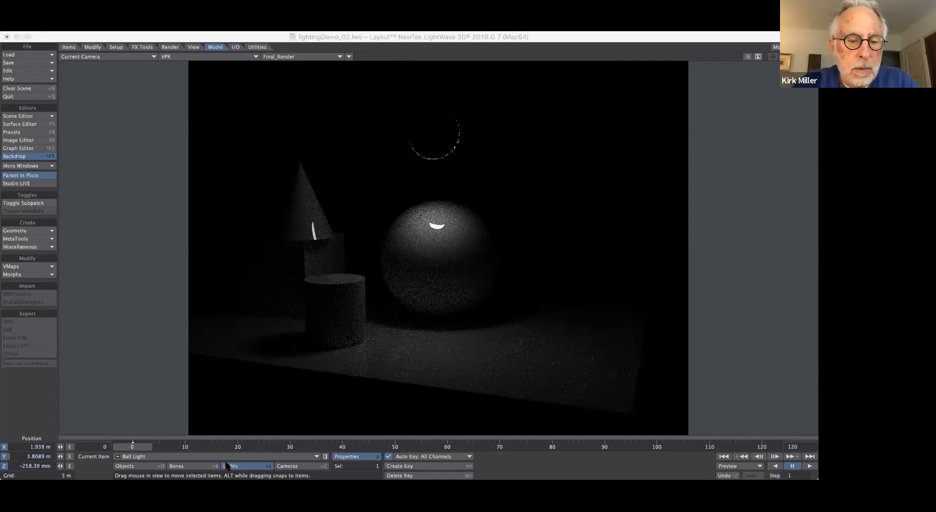
# Select New Sphere Object, open the Surface Editor and adjust the floating sphere's surface values to compare its look in VPR
pyautogui.click(149, 466)
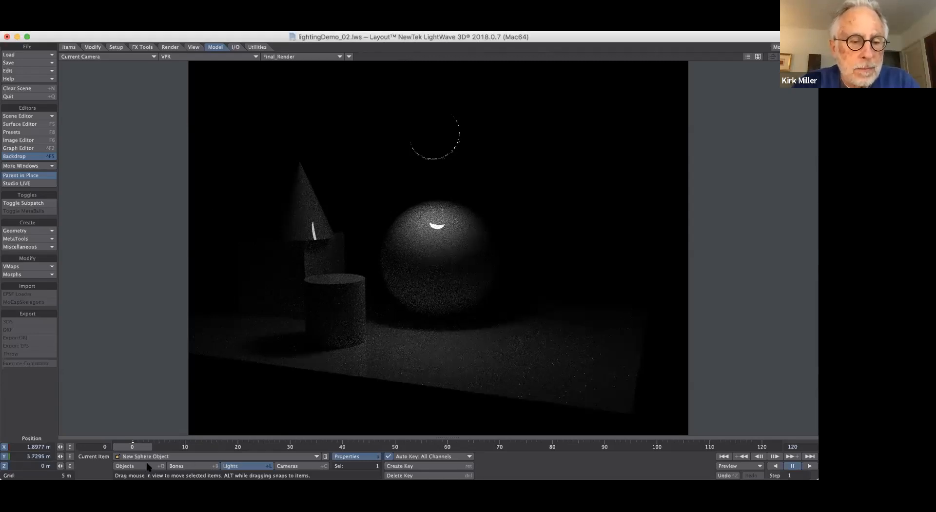
pyautogui.click(153, 467)
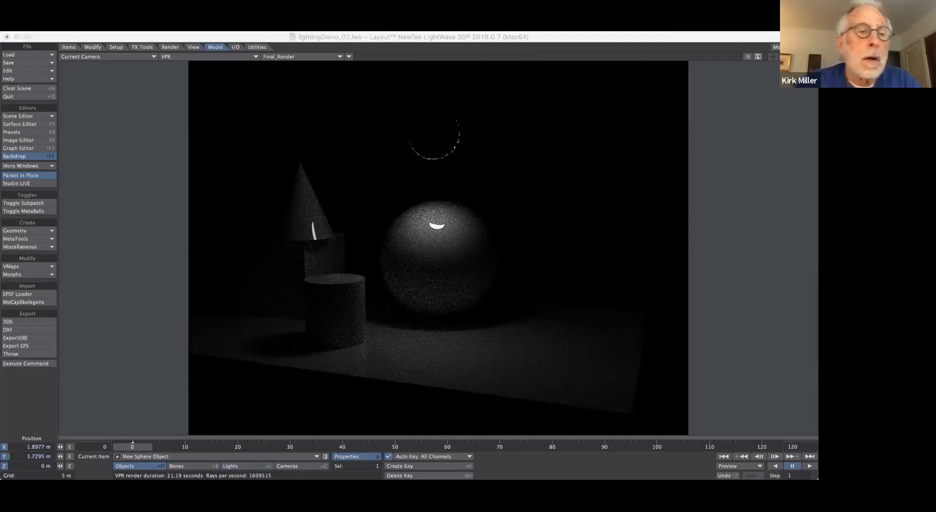
pyautogui.click(27, 124)
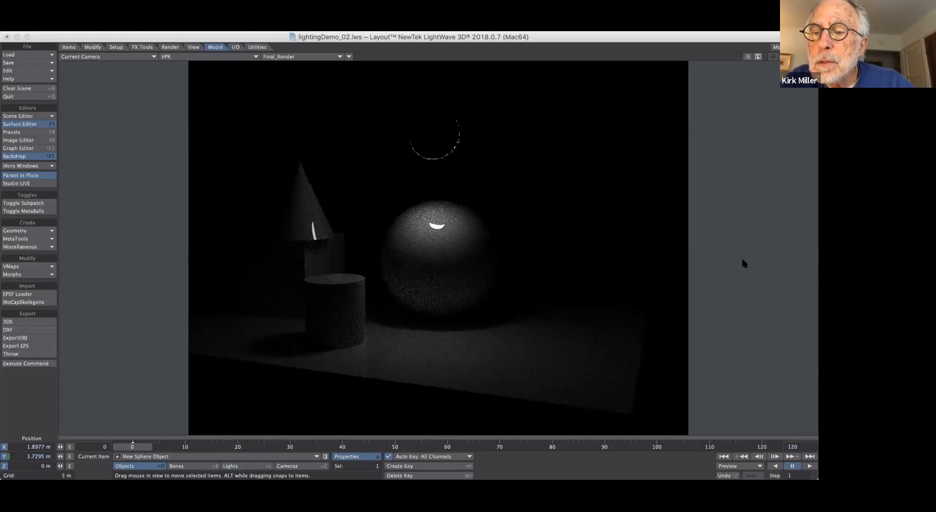
pyautogui.moveTo(757, 258); pyautogui.dragTo(757, 259)
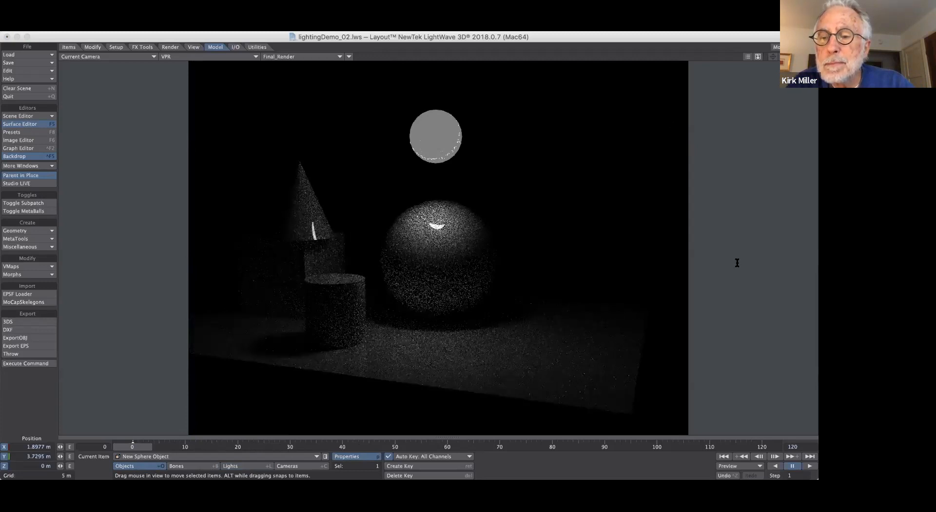
pyautogui.moveTo(746, 262); pyautogui.dragTo(708, 260)
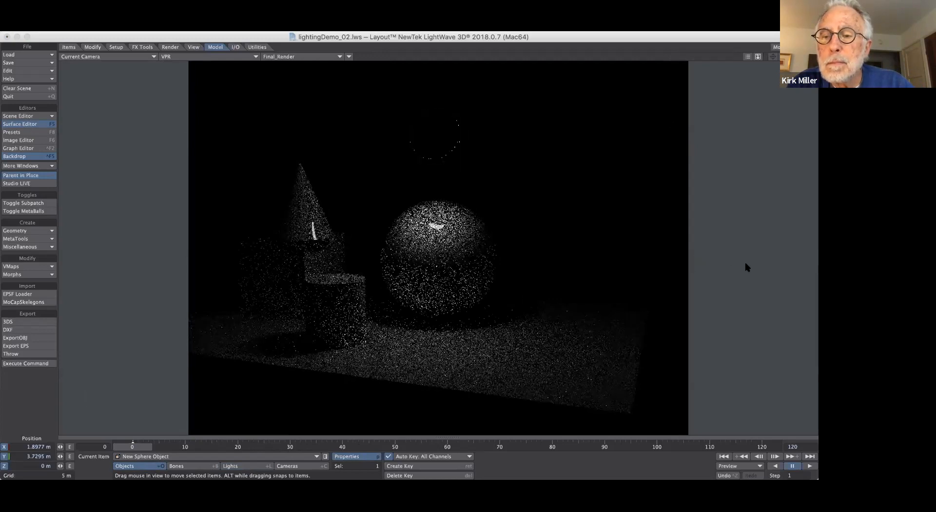
pyautogui.moveTo(744, 259); pyautogui.dragTo(770, 254)
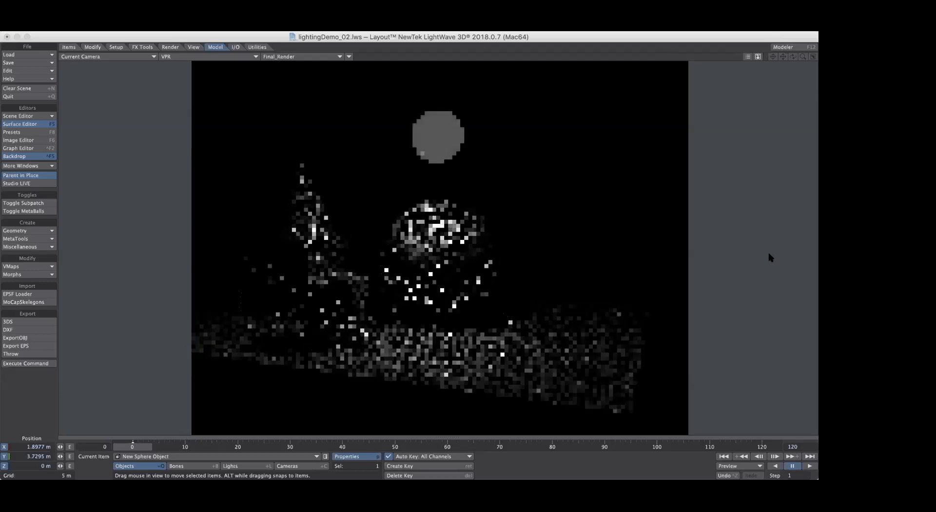
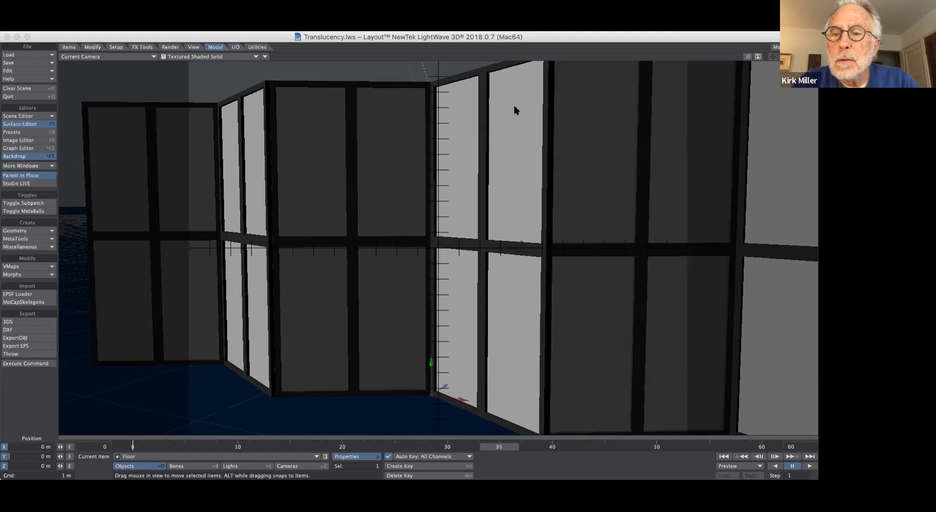
# Close and reopen the Surface Editor in the Translucency scene, and switch the camera view to VPR rendering
pyautogui.press('F5')
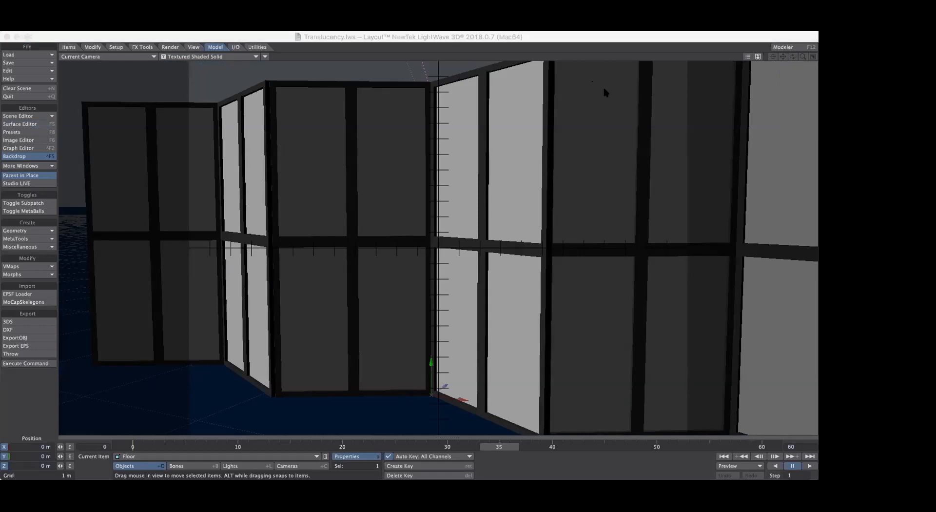
pyautogui.click(471, 154)
pyautogui.click(185, 180)
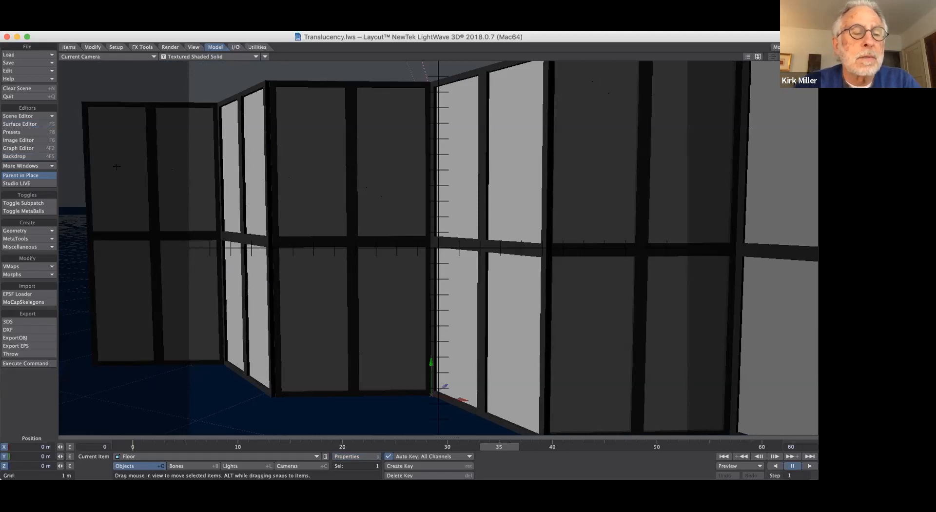
pyautogui.click(31, 125)
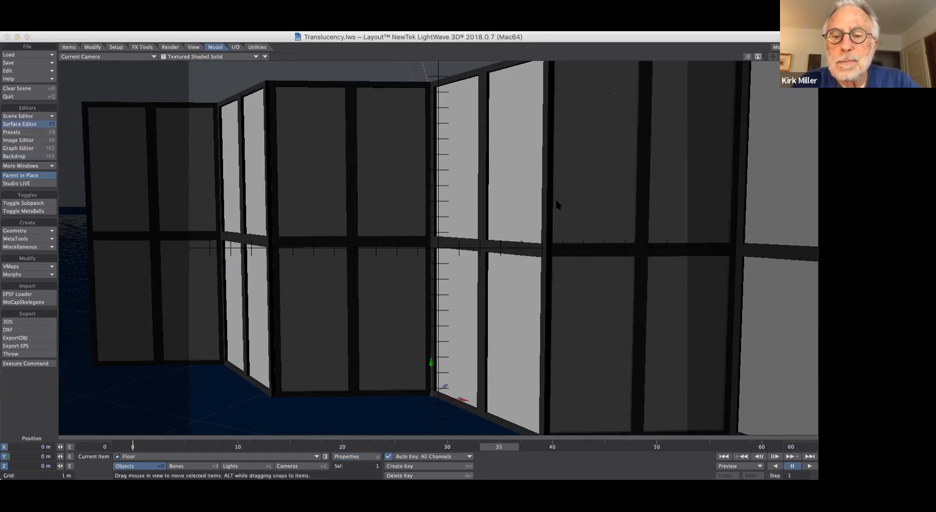
pyautogui.click(185, 58)
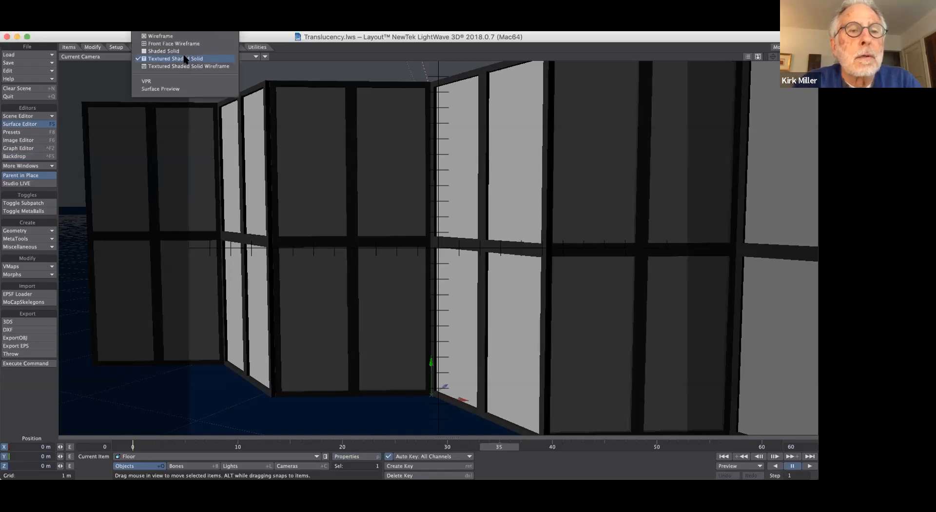
pyautogui.click(172, 84)
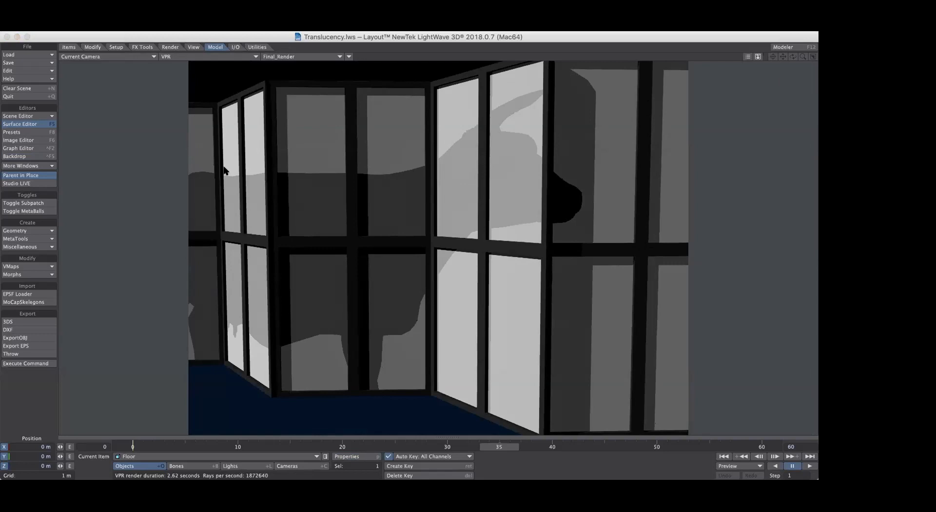
# Inspect the paper blinds and the cow behind them from an orbited Perspective view and through the current light
pyautogui.click(130, 57)
pyautogui.click(133, 52)
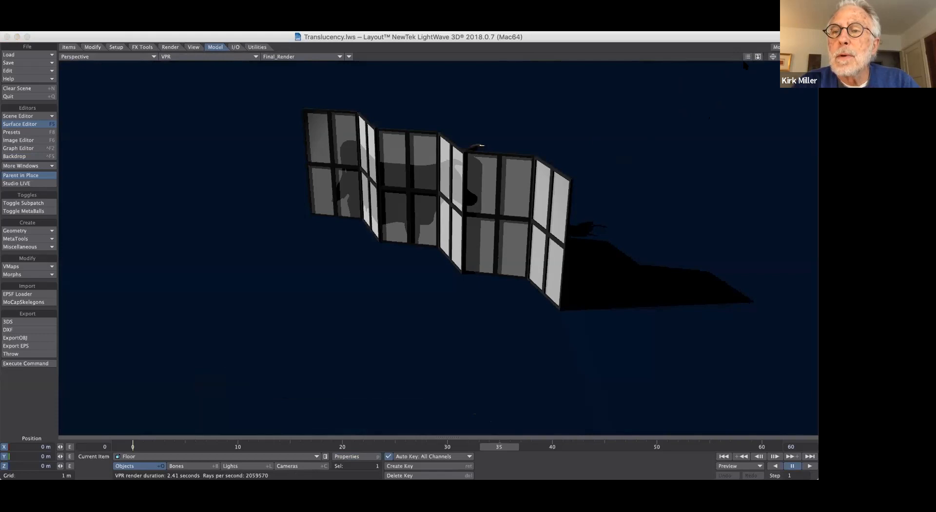
pyautogui.moveTo(793, 57); pyautogui.dragTo(559, 56)
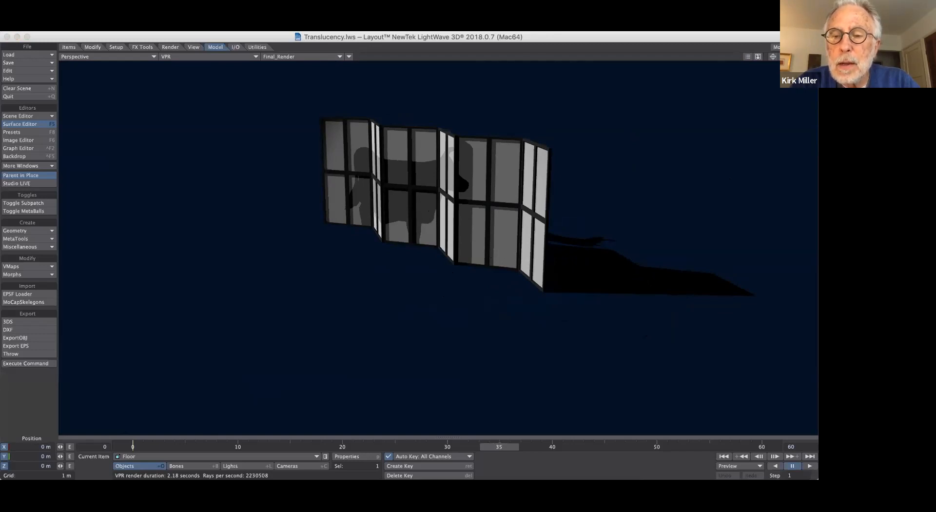
pyautogui.click(124, 58)
pyautogui.moveTo(127, 65)
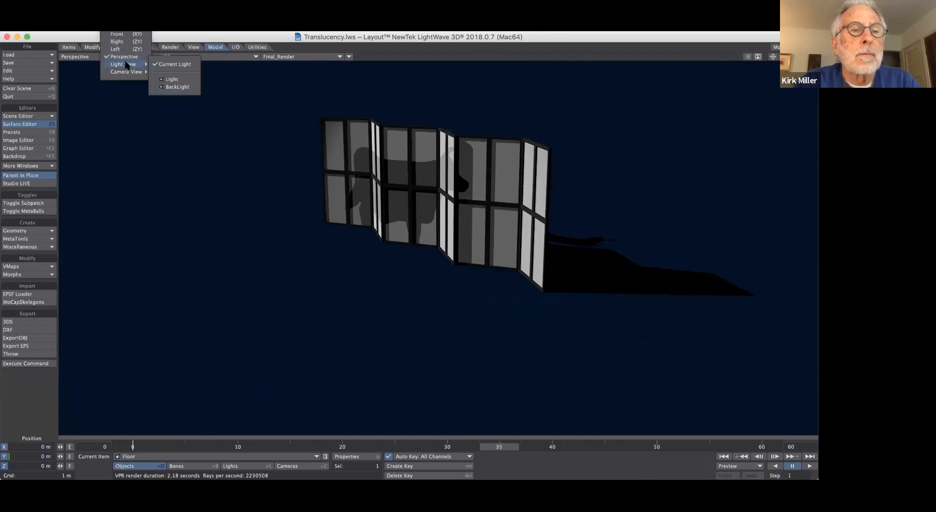
pyautogui.click(174, 64)
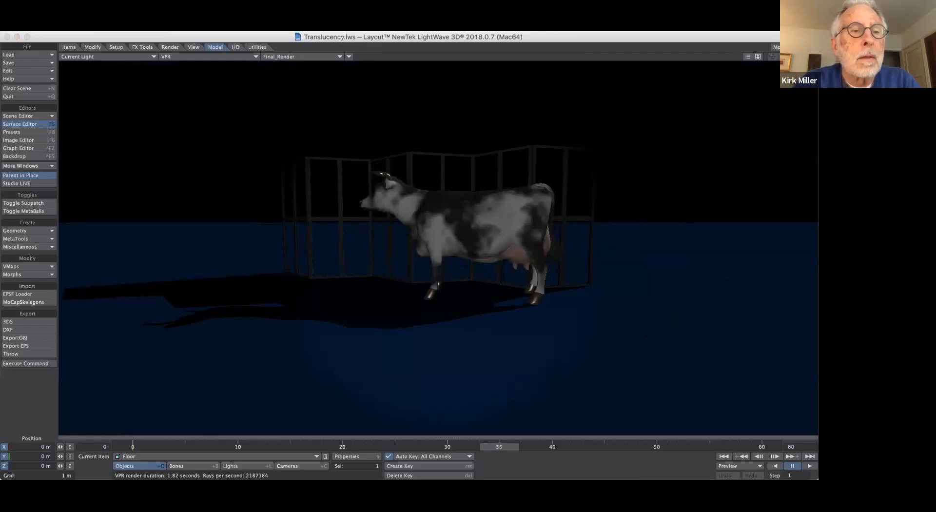
# Return to the current camera view and brighten the surface of the paper blinds' panels
pyautogui.click(125, 56)
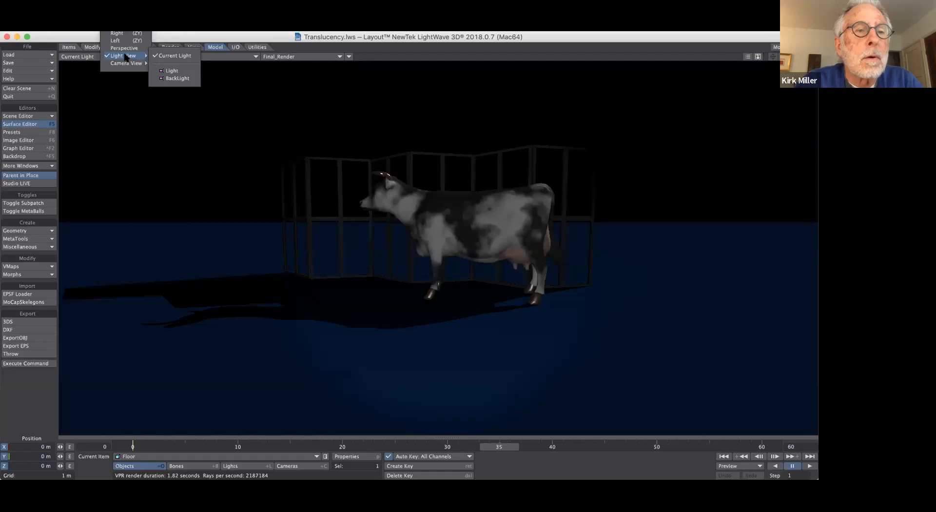
pyautogui.moveTo(124, 66)
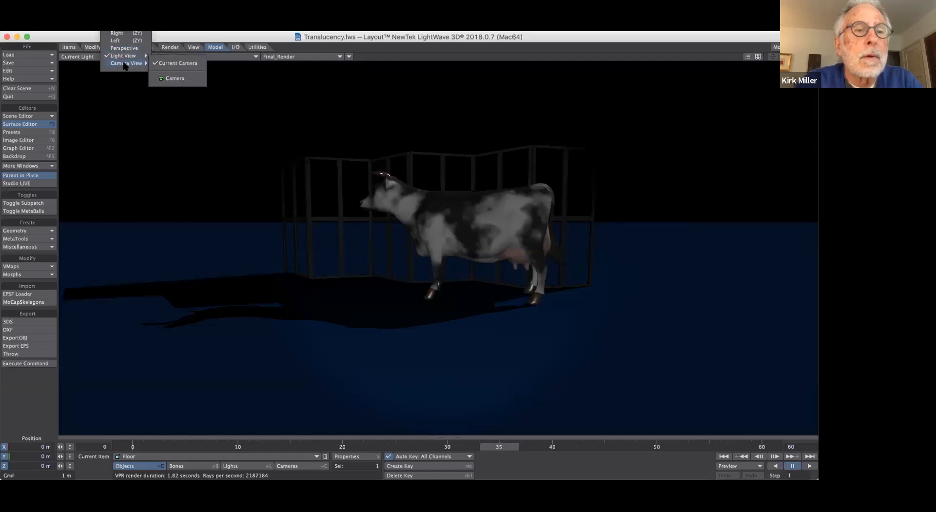
pyautogui.click(178, 63)
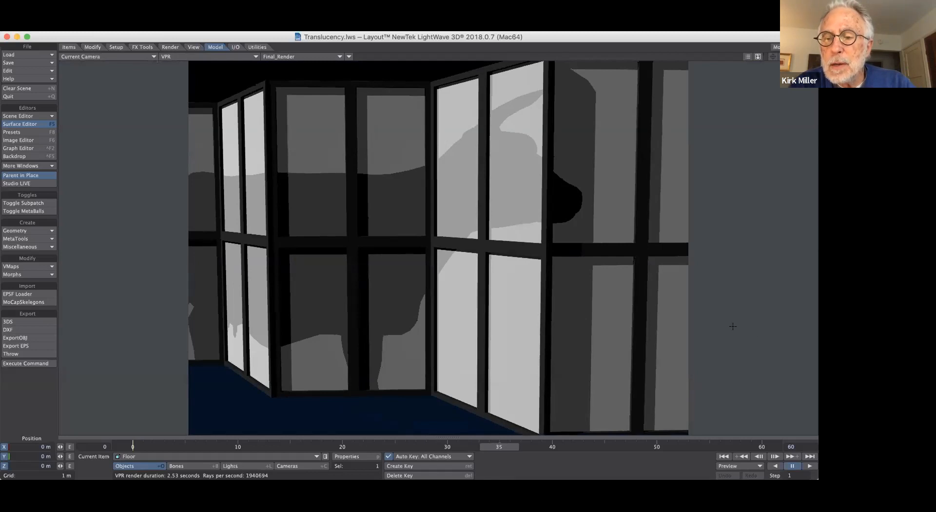
pyautogui.moveTo(733, 326); pyautogui.dragTo(638, 347)
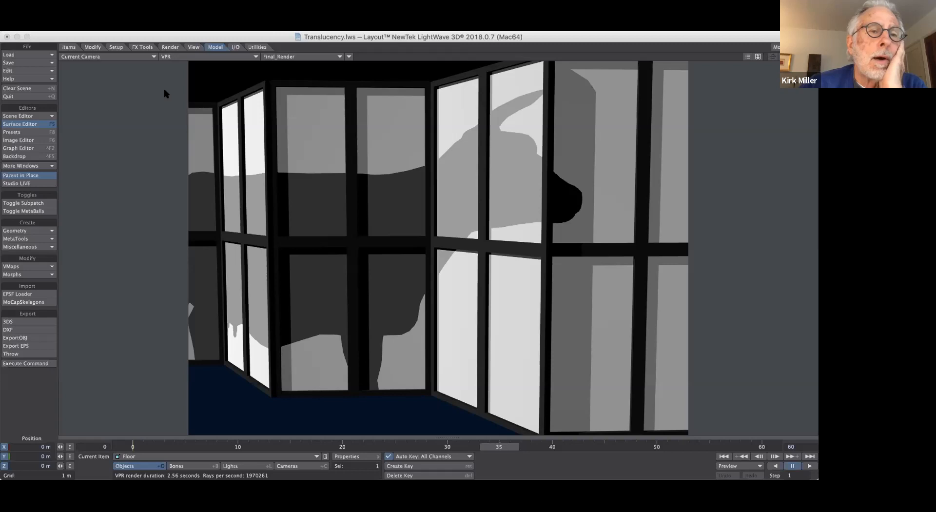
# Load ColorFilter.lws from the Scenes folder of desktopArt195sp2020 without saving the current scene, accepting the content directory change
pyautogui.click(25, 58)
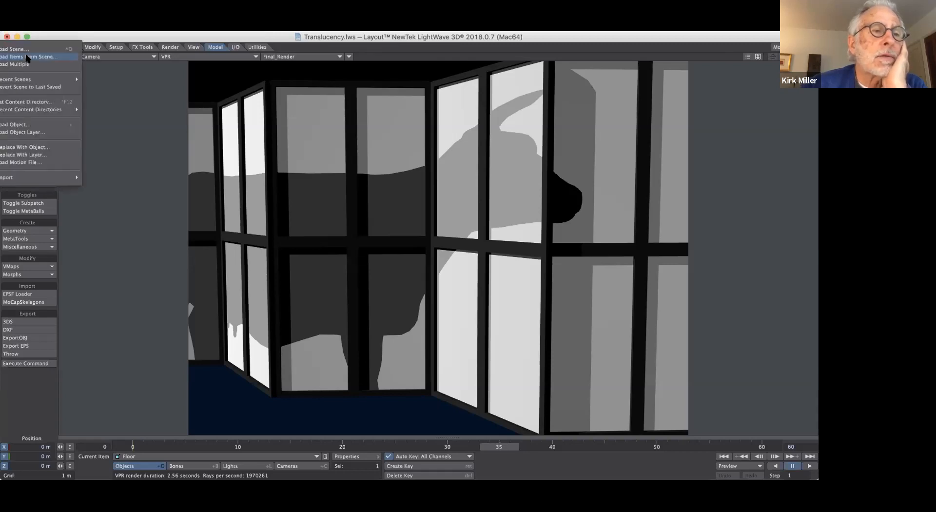
pyautogui.click(30, 49)
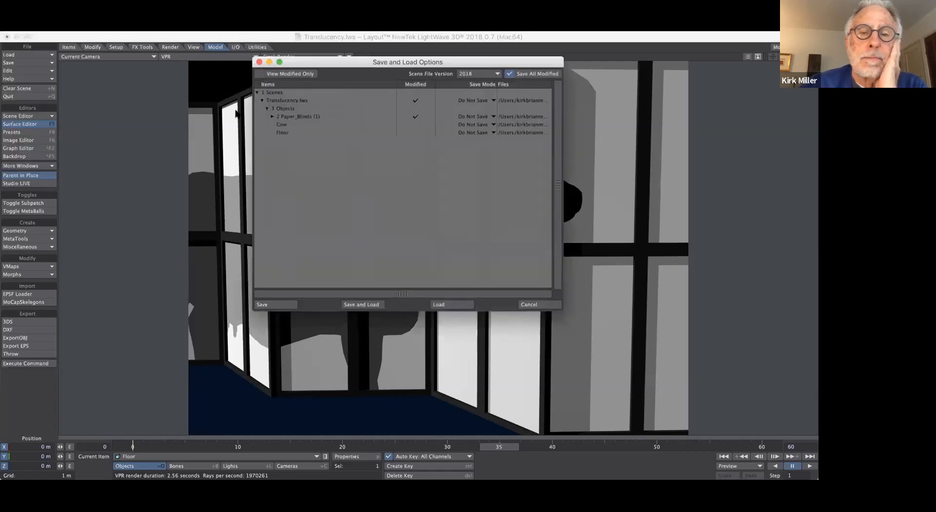
pyautogui.click(437, 304)
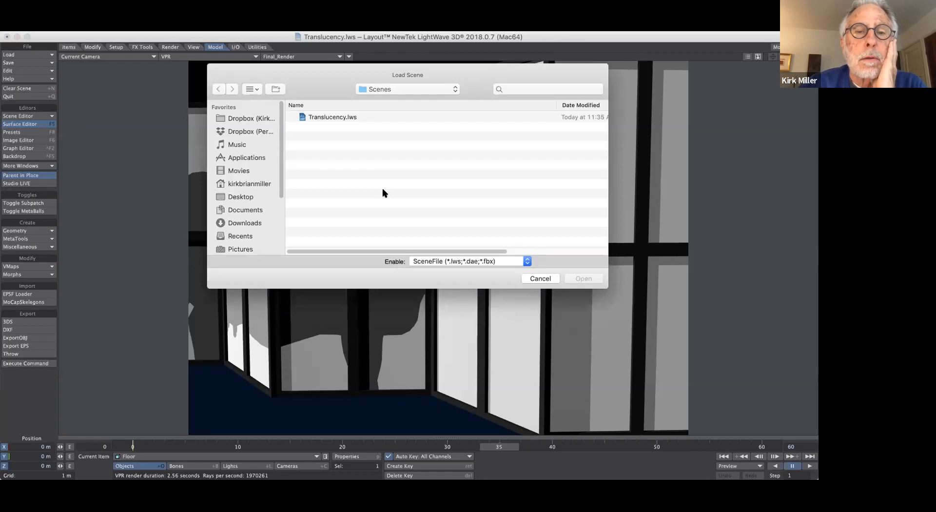
pyautogui.click(400, 87)
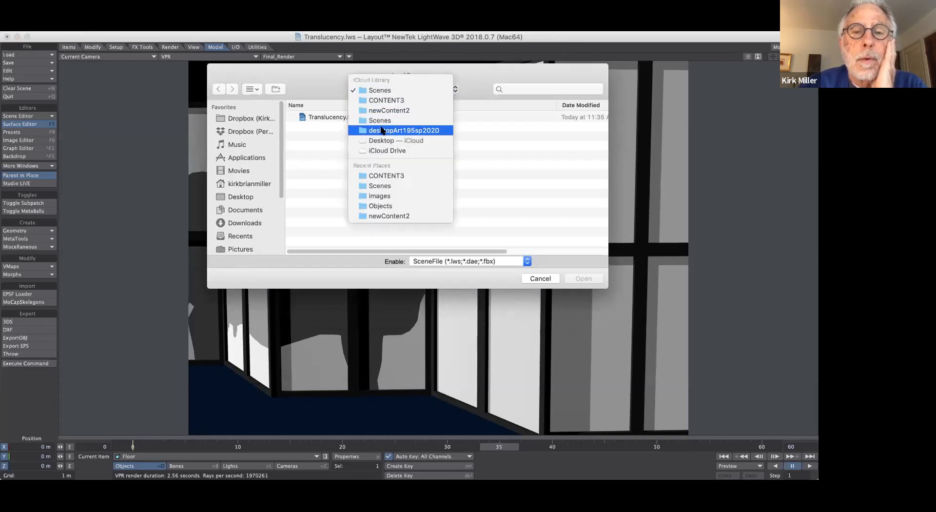
pyautogui.click(382, 130)
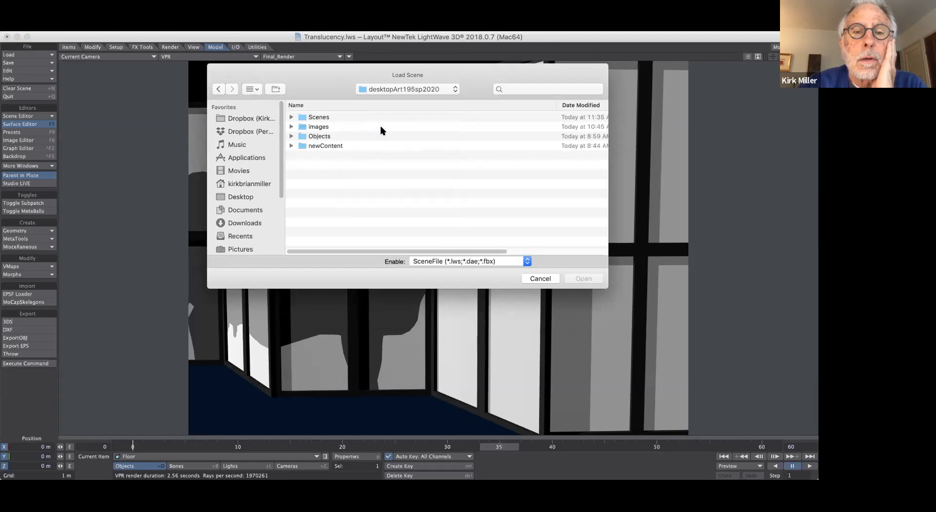
pyautogui.doubleClick(301, 118)
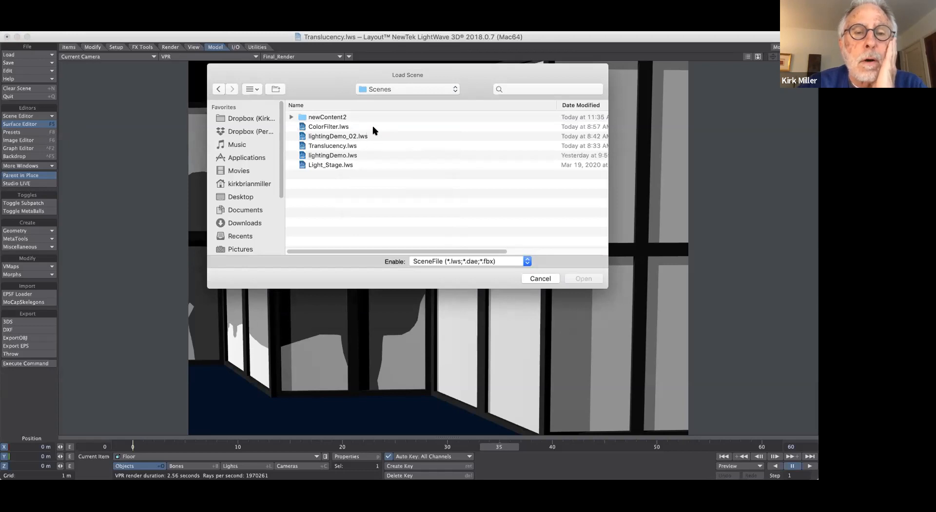
pyautogui.click(301, 120)
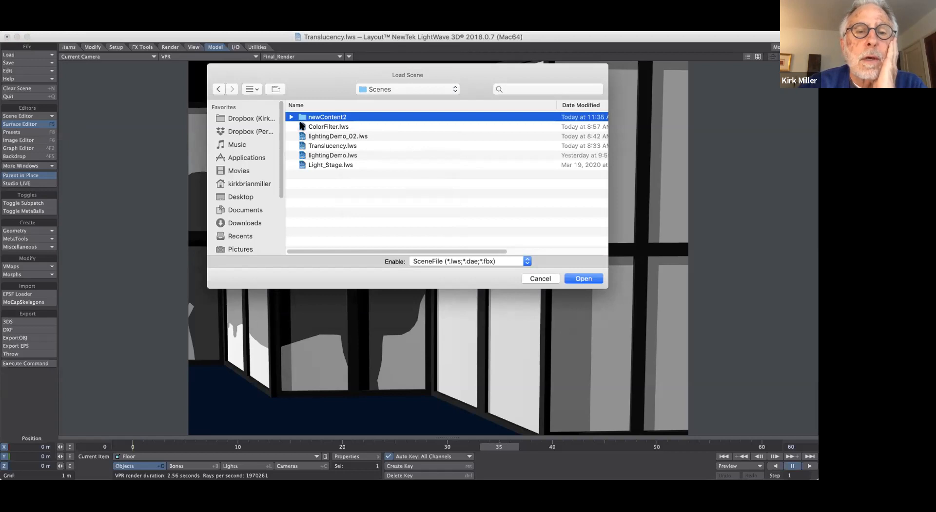
pyautogui.click(303, 127)
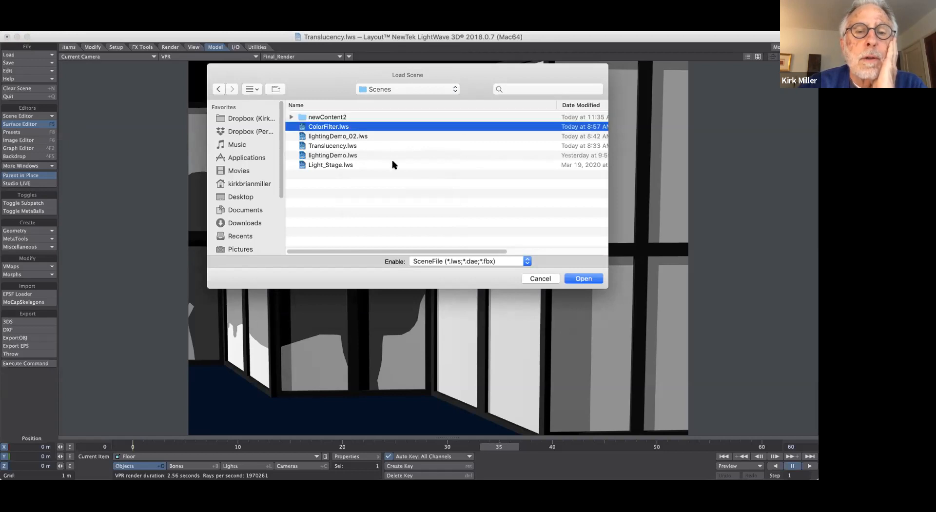
pyautogui.click(580, 279)
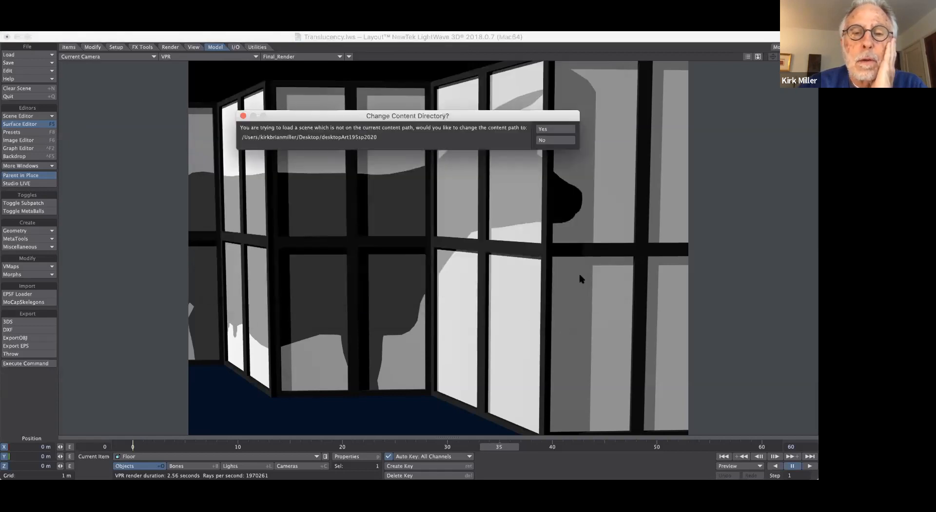
pyautogui.click(554, 129)
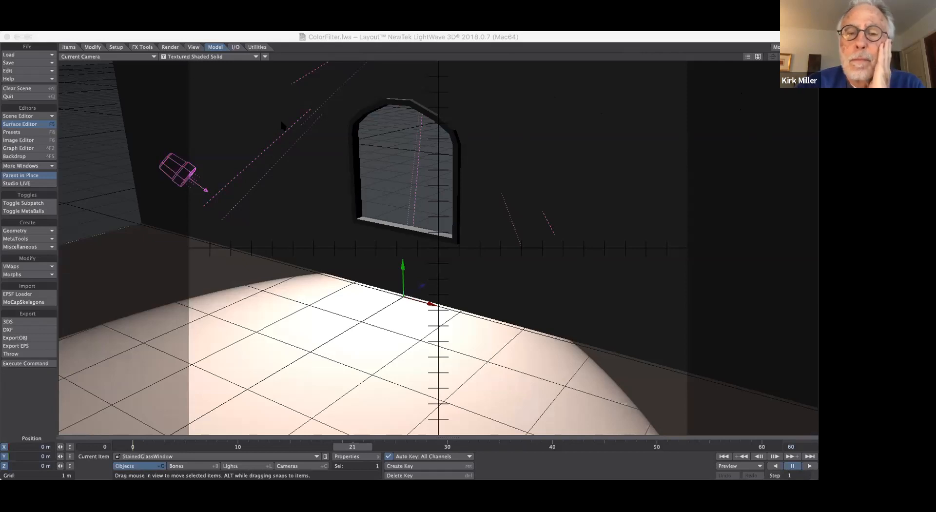
# Render the stained-glass scene in VPR and inspect its coloured floor projection through the current light and an orbited Perspective view
pyautogui.click(209, 55)
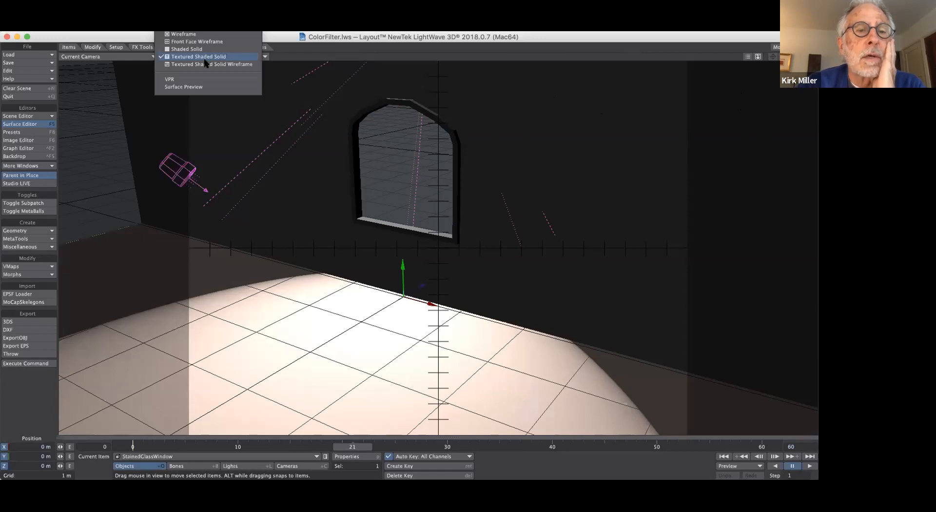
pyautogui.click(195, 79)
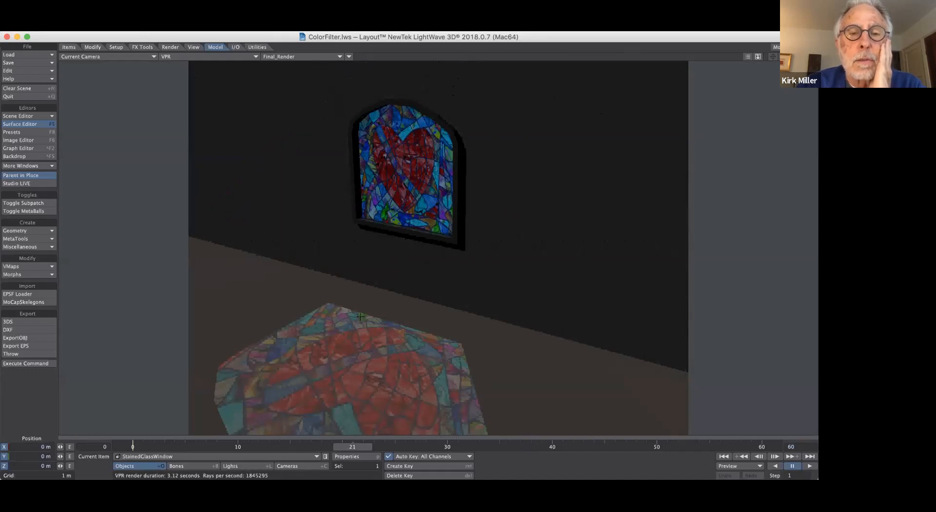
pyautogui.click(145, 57)
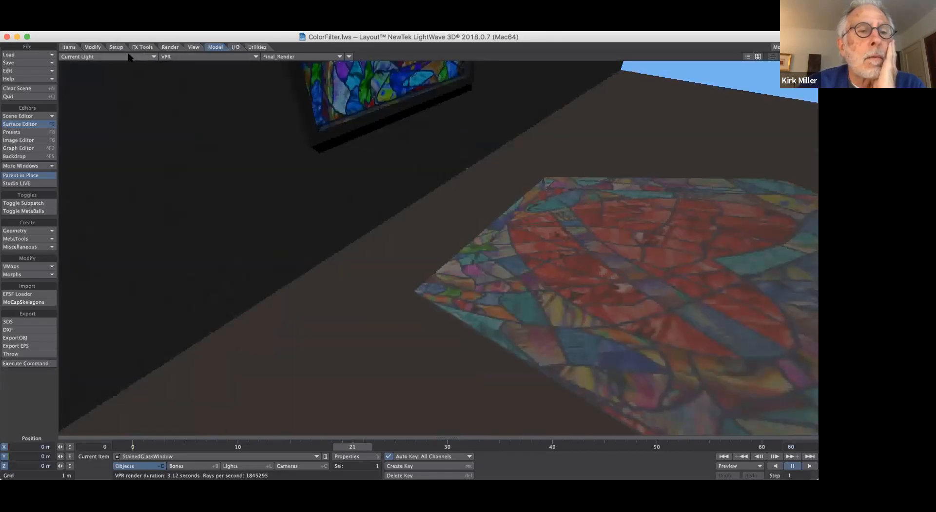
pyautogui.click(132, 56)
pyautogui.click(128, 49)
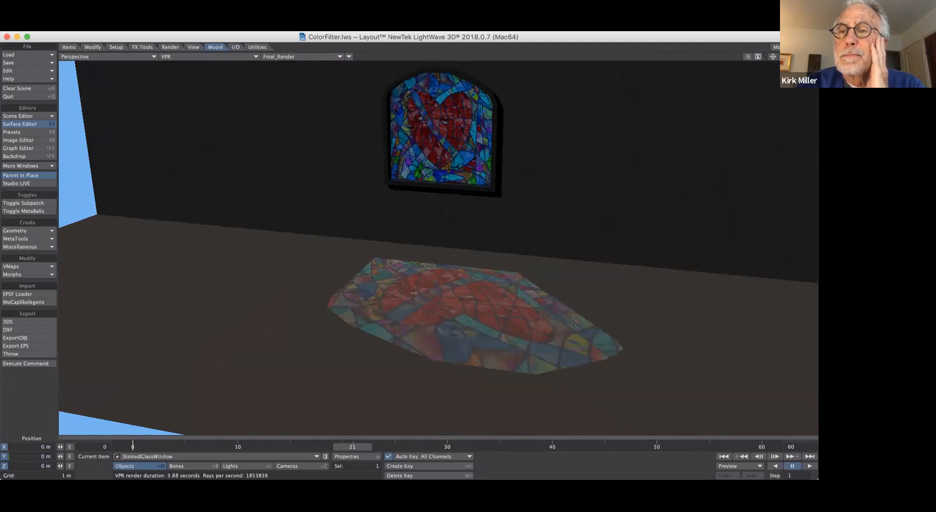
pyautogui.moveTo(791, 57); pyautogui.dragTo(719, 80)
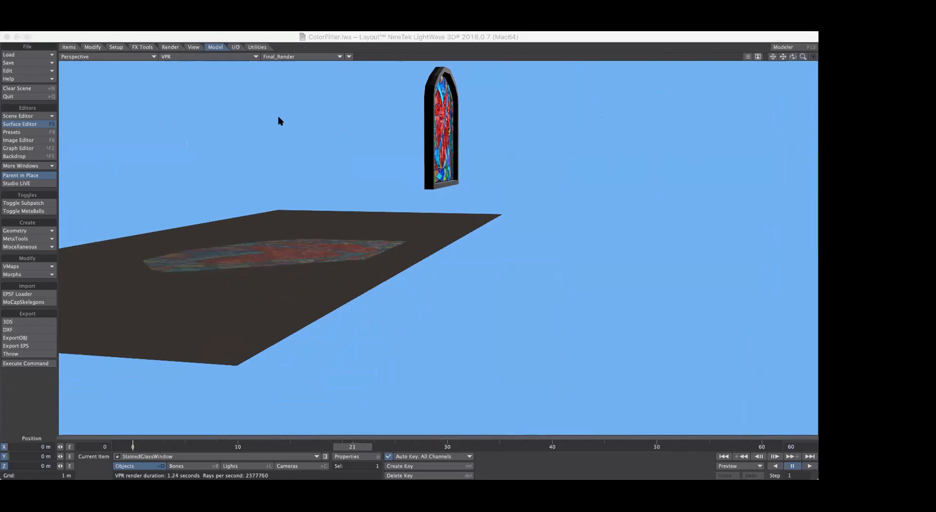
# Show the Perspective view as Textured Shaded Solid to examine the light's position relative to the window and floor
pyautogui.click(193, 57)
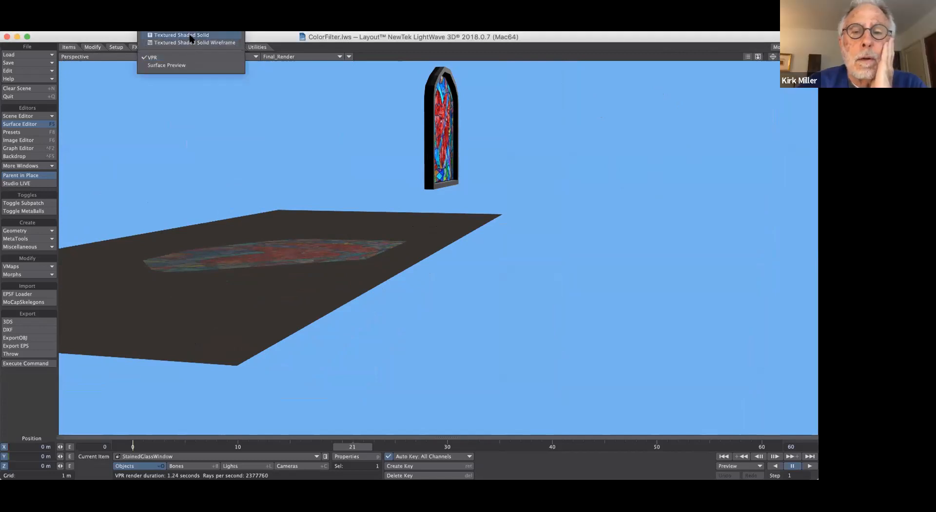
pyautogui.click(191, 36)
pyautogui.press('h')
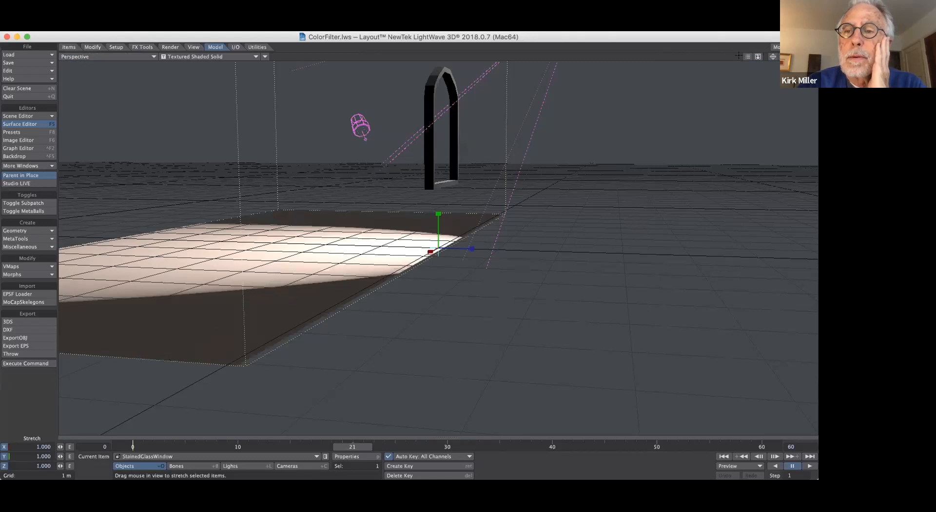
pyautogui.moveTo(783, 56); pyautogui.dragTo(786, 60)
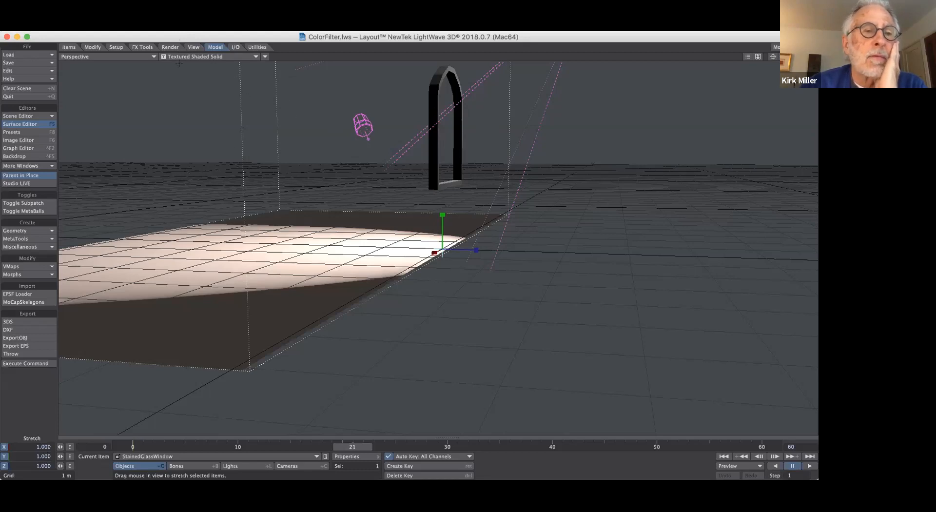
# Return to the Current Camera view, try Textured Shaded Solid Wireframe shading, and set the view to VPR
pyautogui.click(143, 57)
pyautogui.moveTo(141, 74)
pyautogui.click(193, 73)
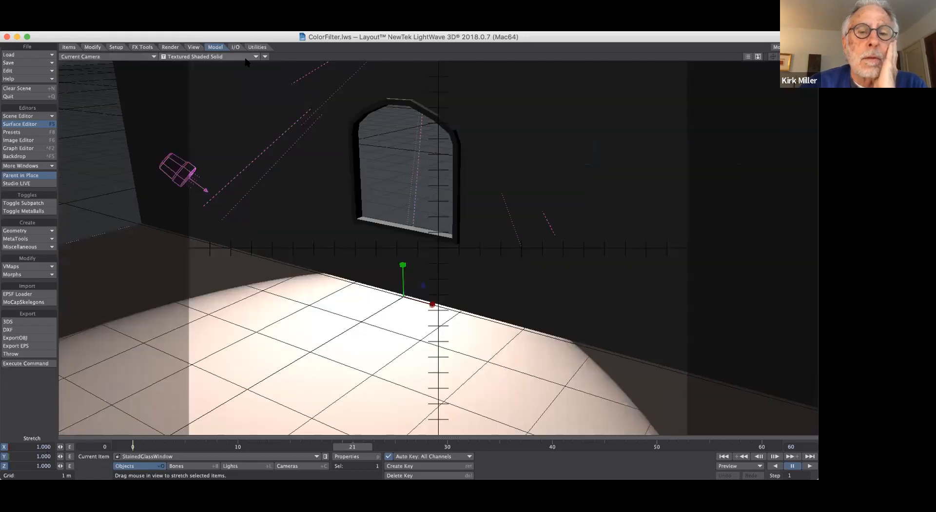
pyautogui.click(186, 57)
pyautogui.click(185, 63)
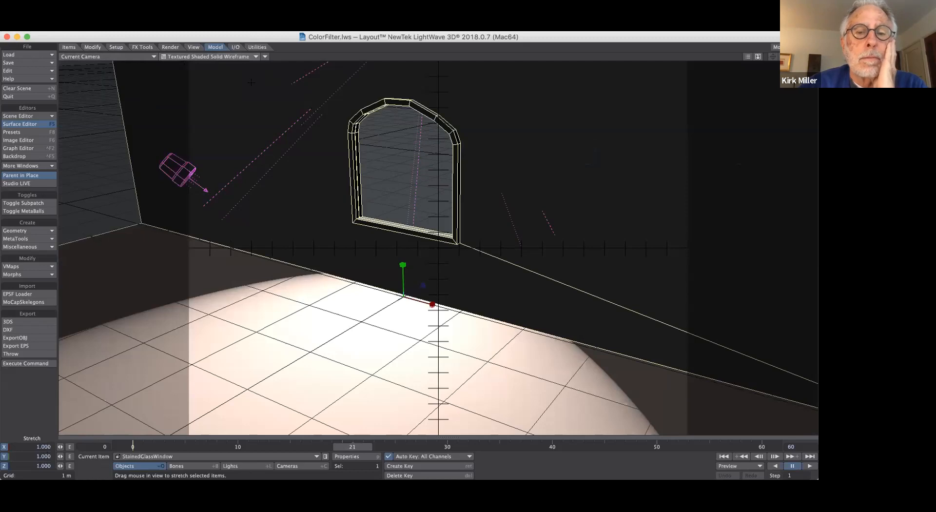
pyautogui.click(185, 57)
pyautogui.click(177, 72)
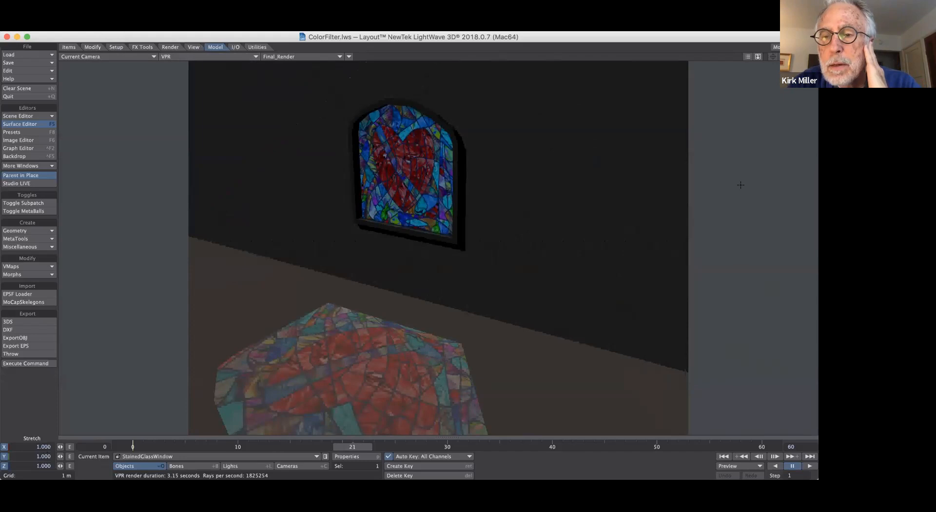
# Open the Surface Editor on the stained-glass Window surface and place it beside the rendered window
pyautogui.click(739, 161)
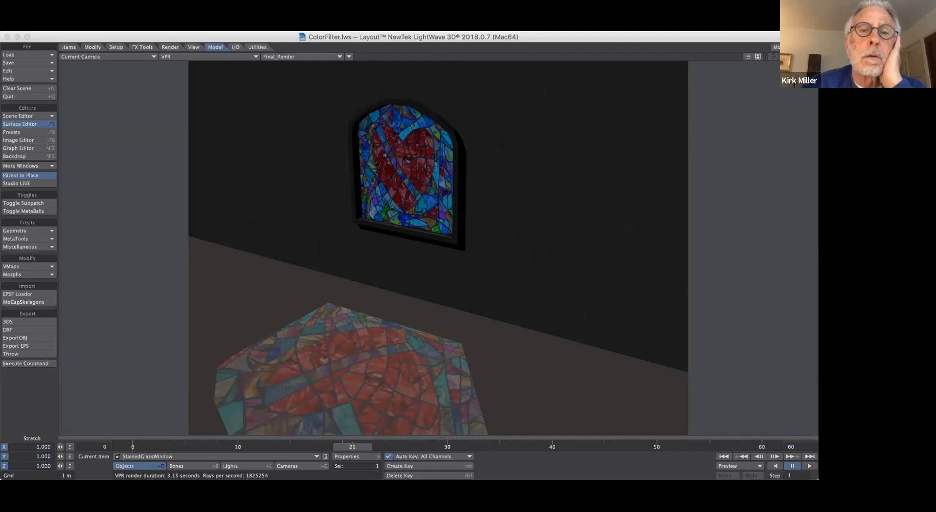
pyautogui.click(399, 36)
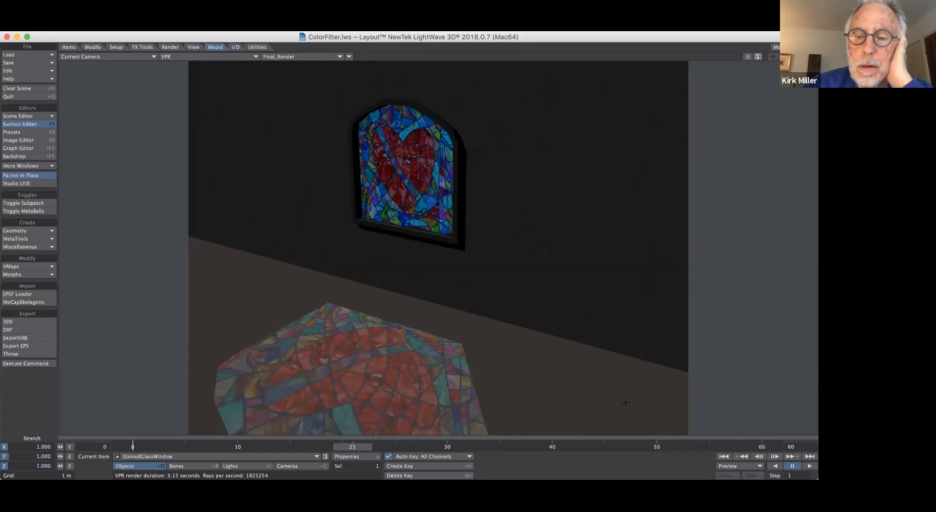
pyautogui.press('F5')
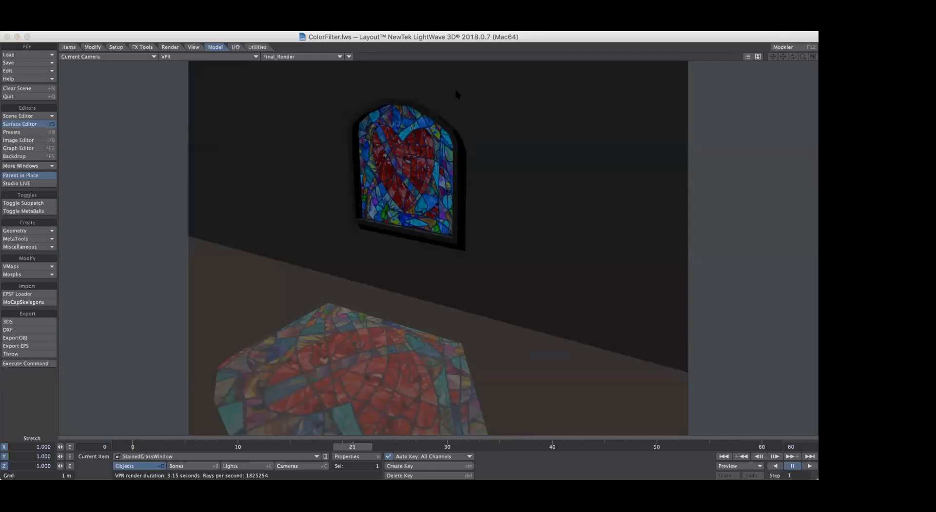
pyautogui.click(276, 142)
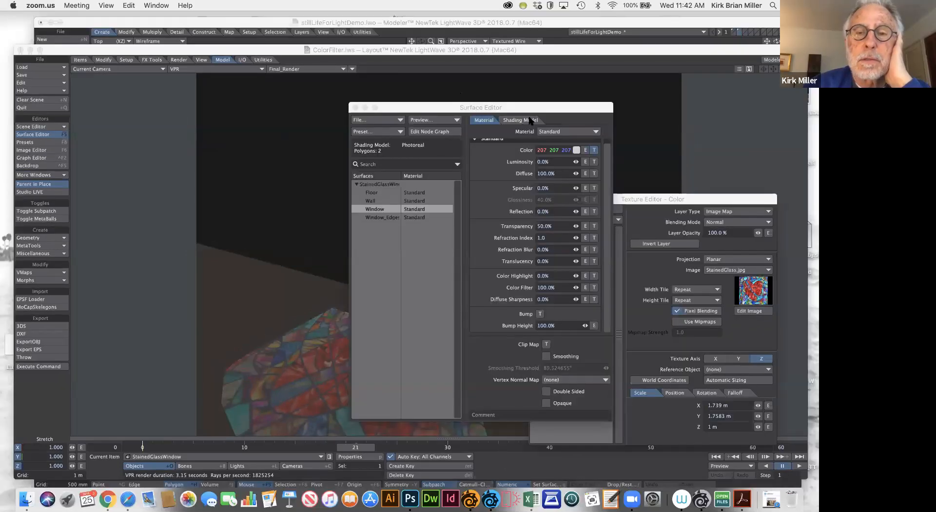
pyautogui.moveTo(544, 106); pyautogui.dragTo(324, 138)
pyautogui.moveTo(281, 115); pyautogui.dragTo(615, 85)
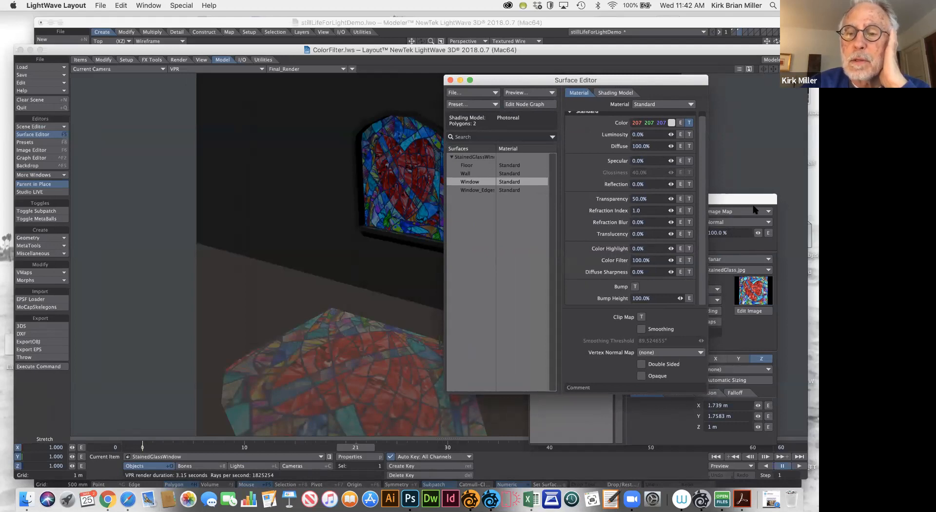
pyautogui.moveTo(664, 79); pyautogui.dragTo(636, 93)
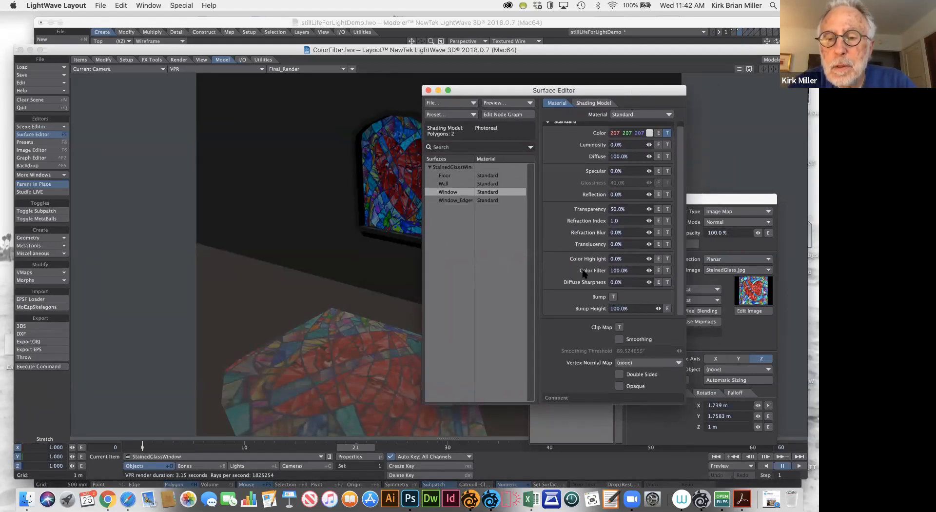
# Compare the Window surface's render with Color Filter at 0% and restored to 100%, keeping the Surface Editor clear of the window
pyautogui.moveTo(649, 272); pyautogui.dragTo(600, 277)
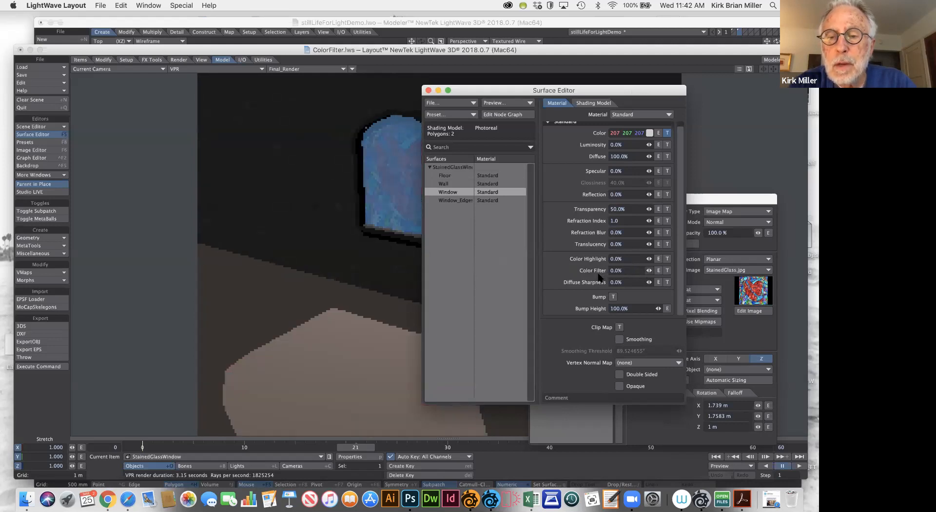
pyautogui.moveTo(583, 91); pyautogui.dragTo(672, 93)
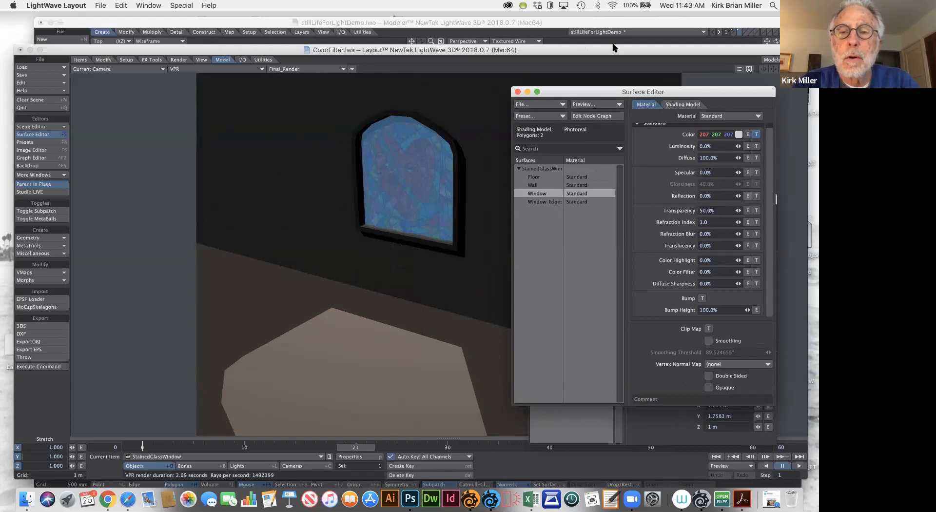
pyautogui.moveTo(611, 91); pyautogui.dragTo(508, 93)
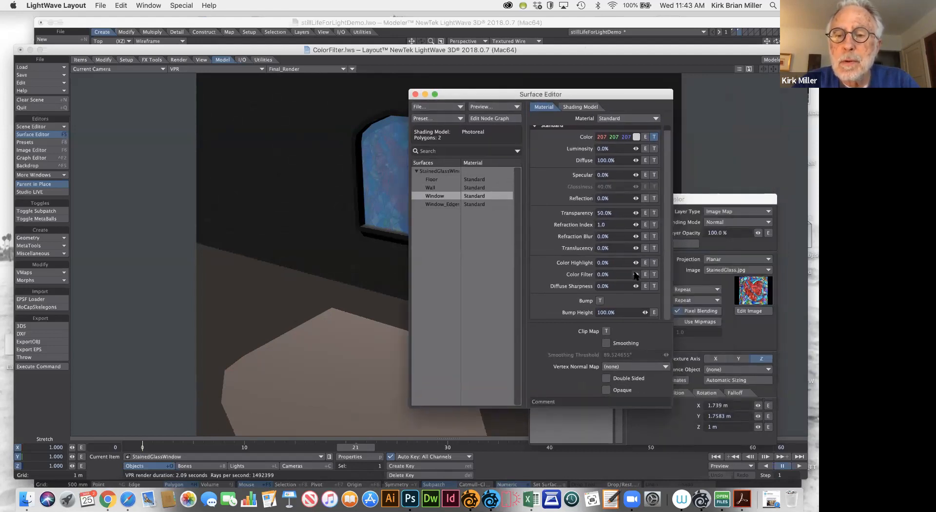
pyautogui.moveTo(636, 274); pyautogui.dragTo(717, 270)
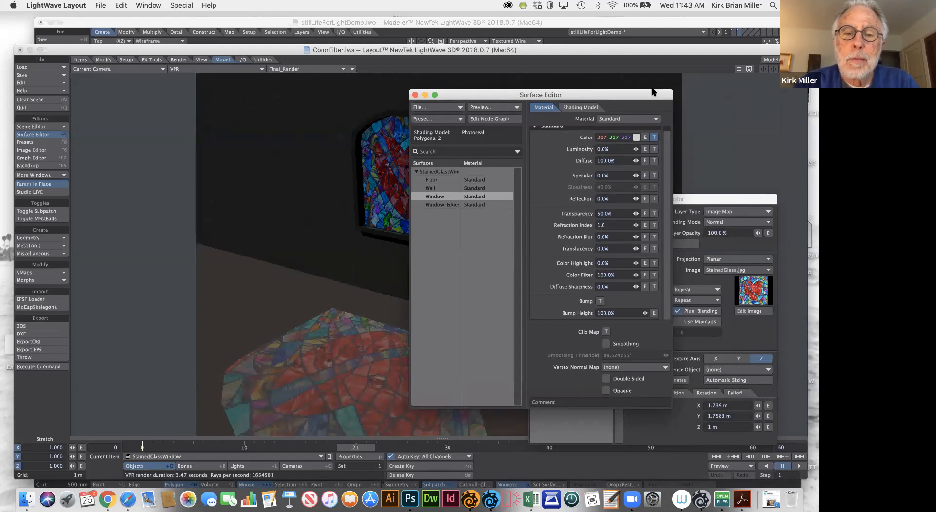
pyautogui.moveTo(450, 139); pyautogui.dragTo(546, 131)
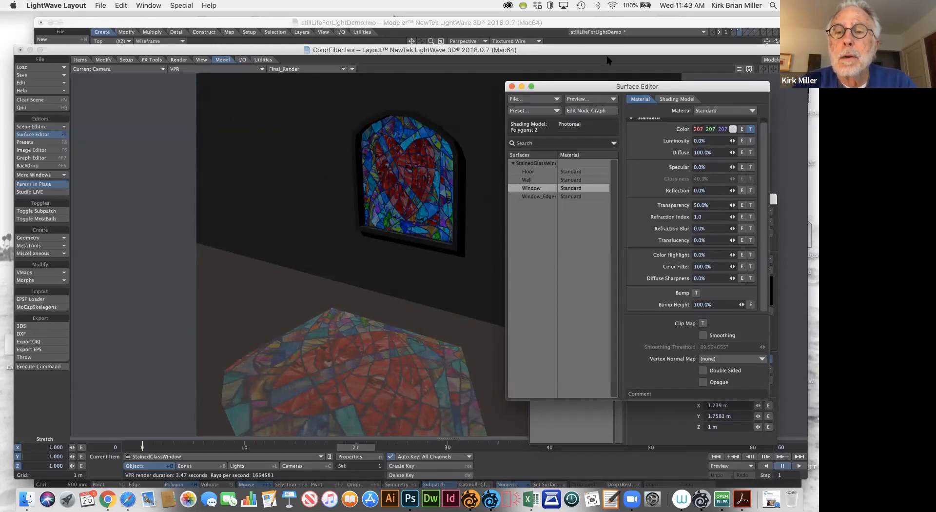
pyautogui.moveTo(603, 89)
pyautogui.mouseDown()
pyautogui.moveTo(584, 92)
pyautogui.moveTo(604, 78)
pyautogui.mouseUp()
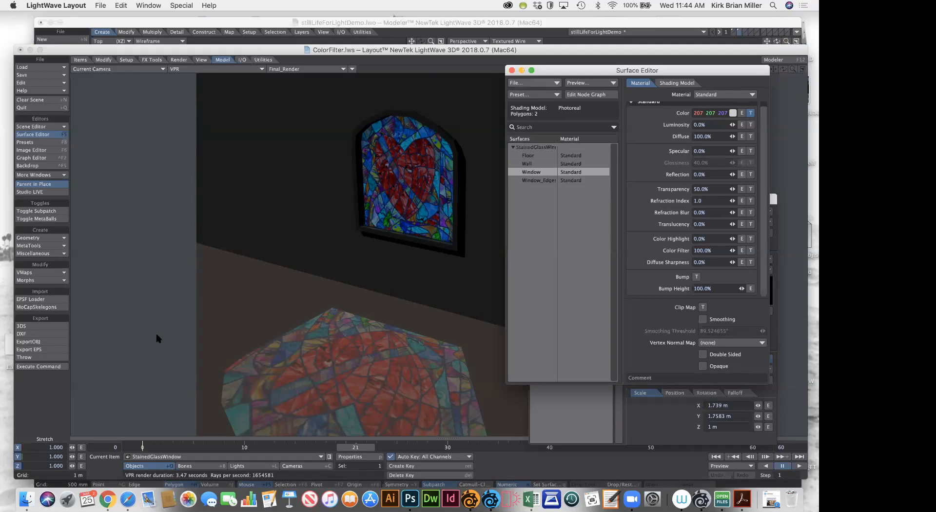
# Activate the Size tool in Layout and switch to LightWave Modeler with the stillLifeForLightDemo object
pyautogui.hotkey('shift', 'h')
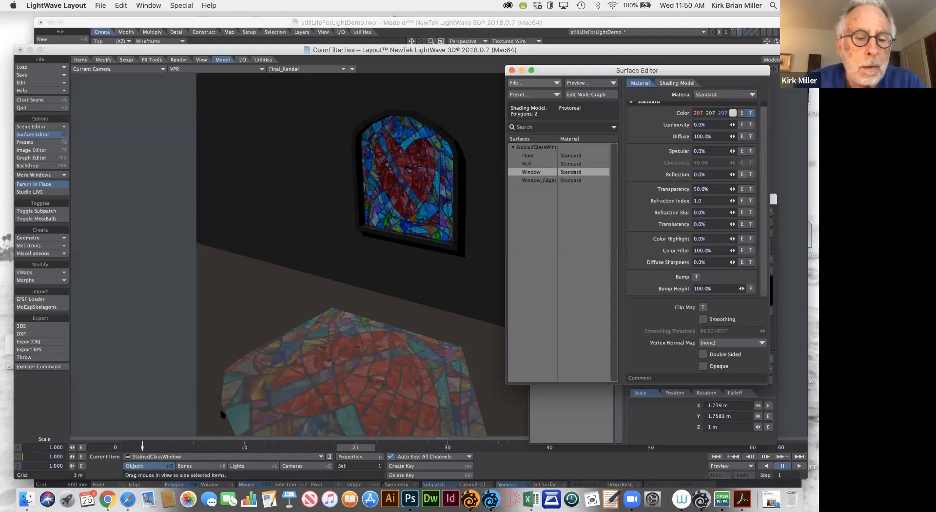
pyautogui.click(399, 26)
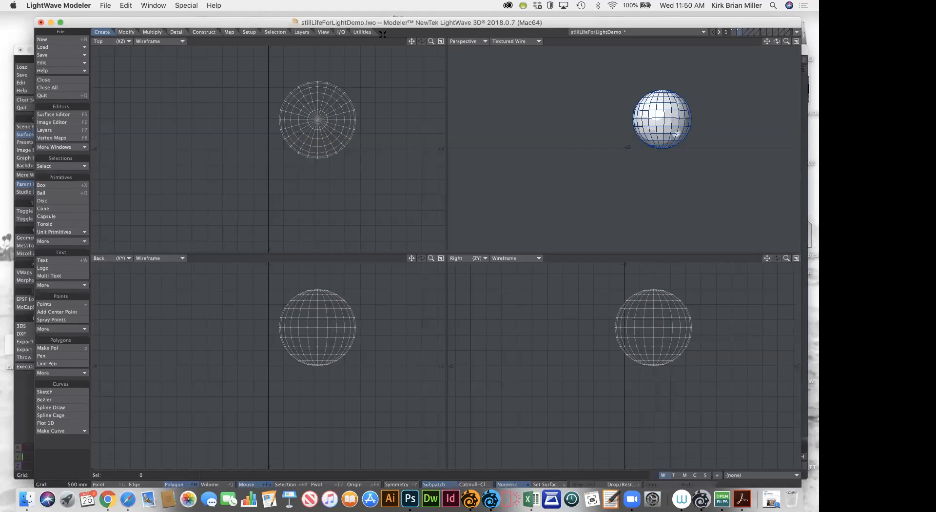